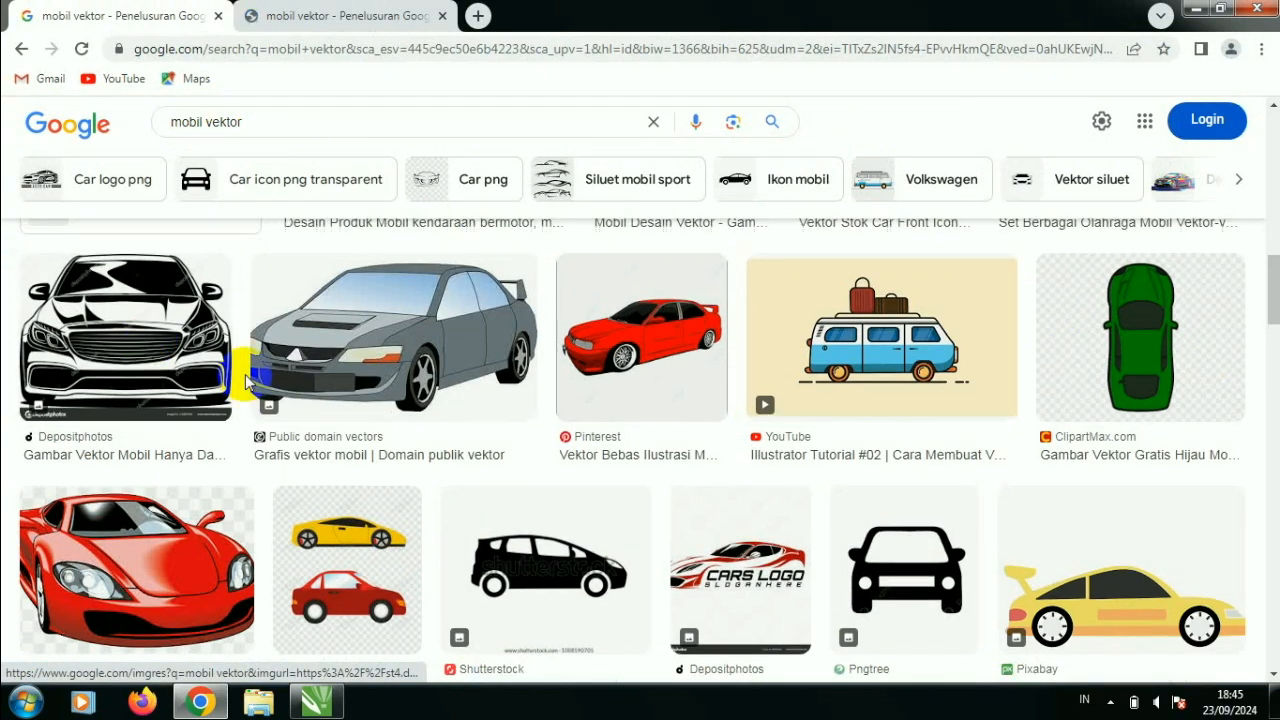
- Open the orange sports car result from PNGWing and the red Pixabay car result in new browser tabs
scroll(248, 392, down, 2)
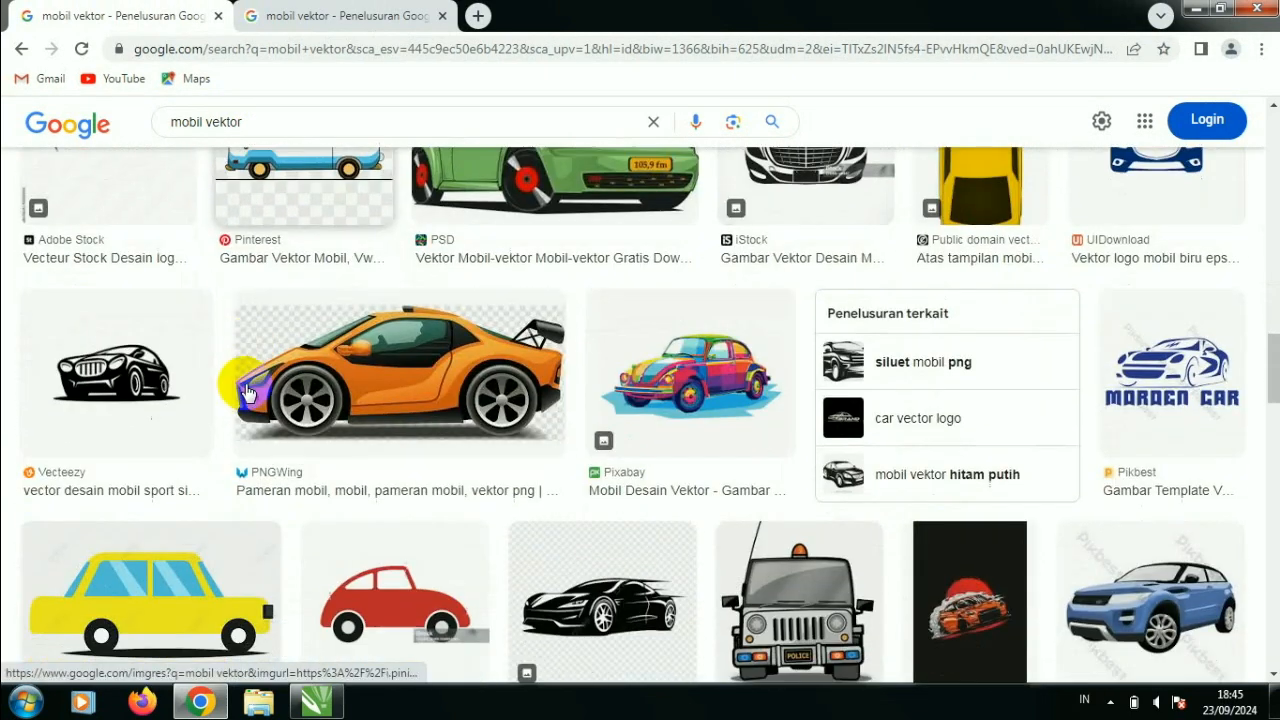
right_click(386, 374)
click(491, 80)
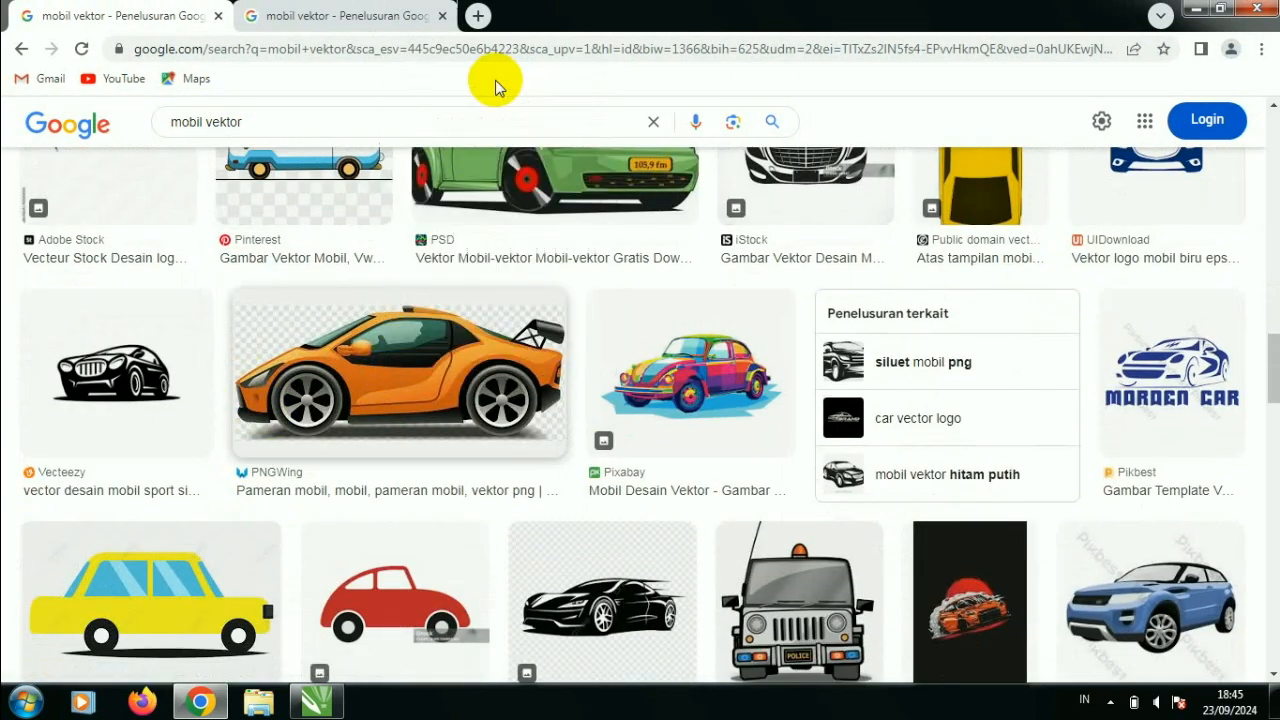
scroll(557, 260, down, 5)
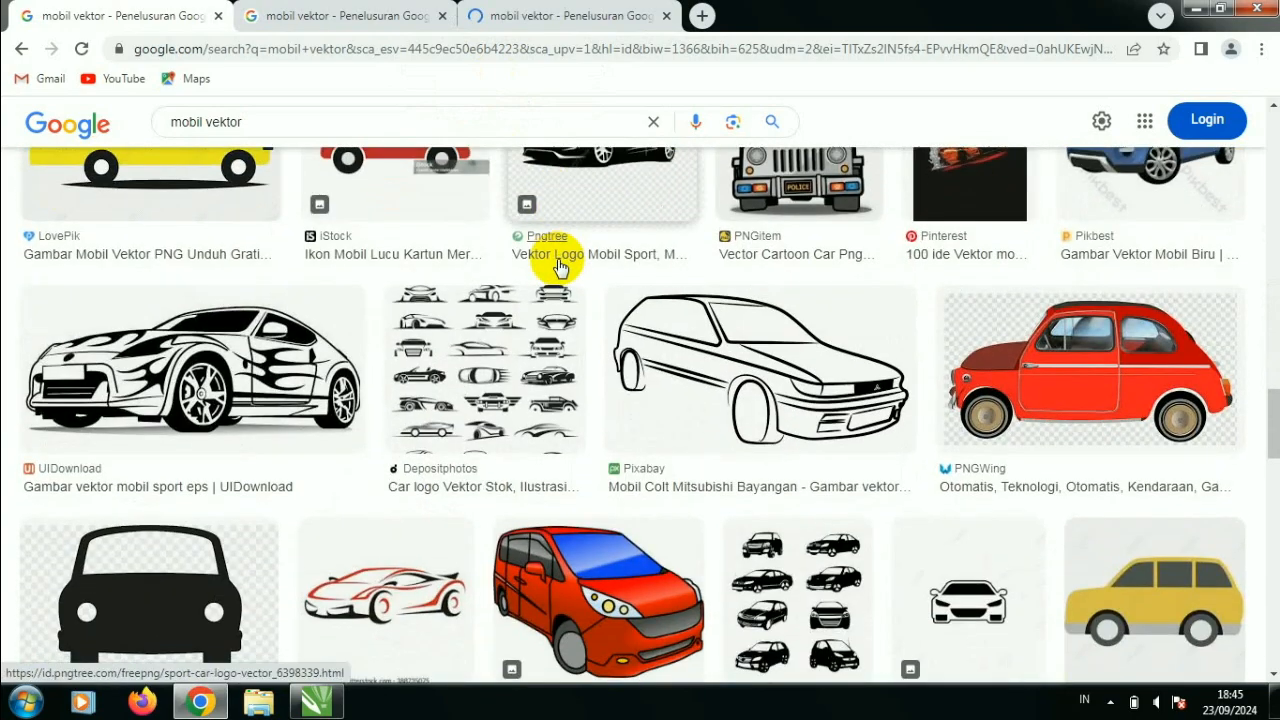
scroll(557, 265, down, 1)
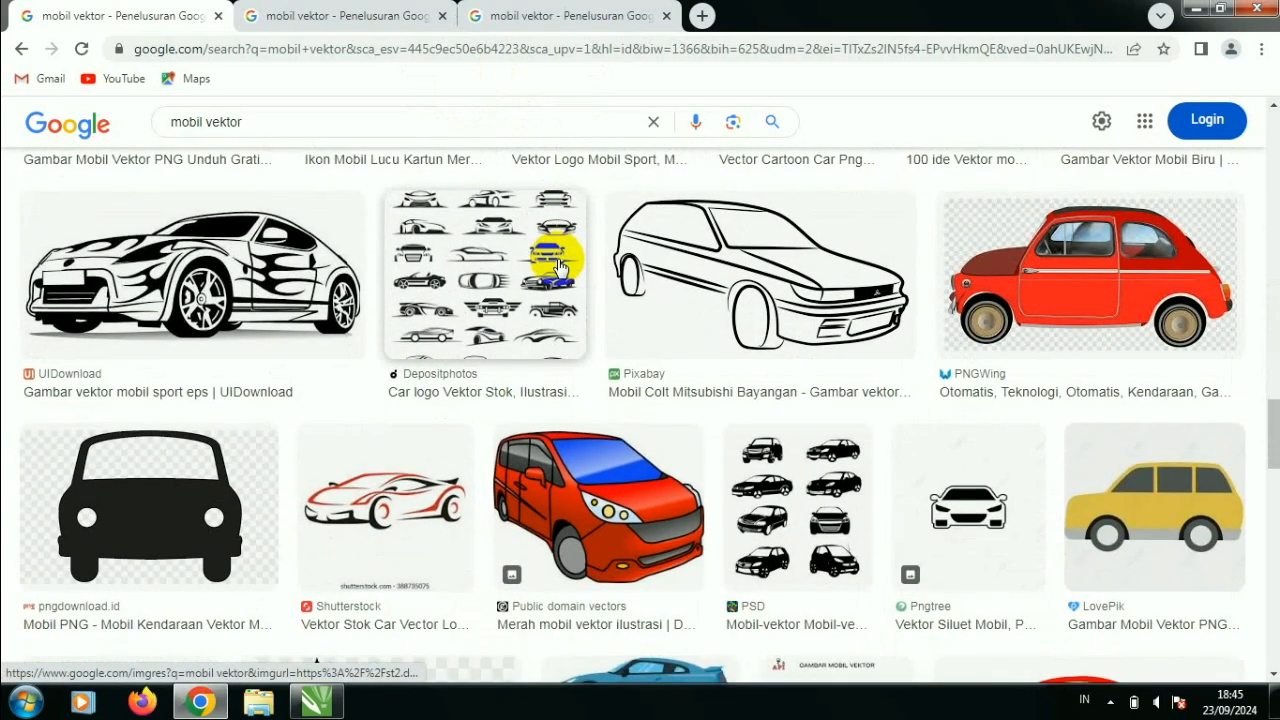
scroll(558, 268, down, 4)
right_click(1100, 381)
click(1121, 90)
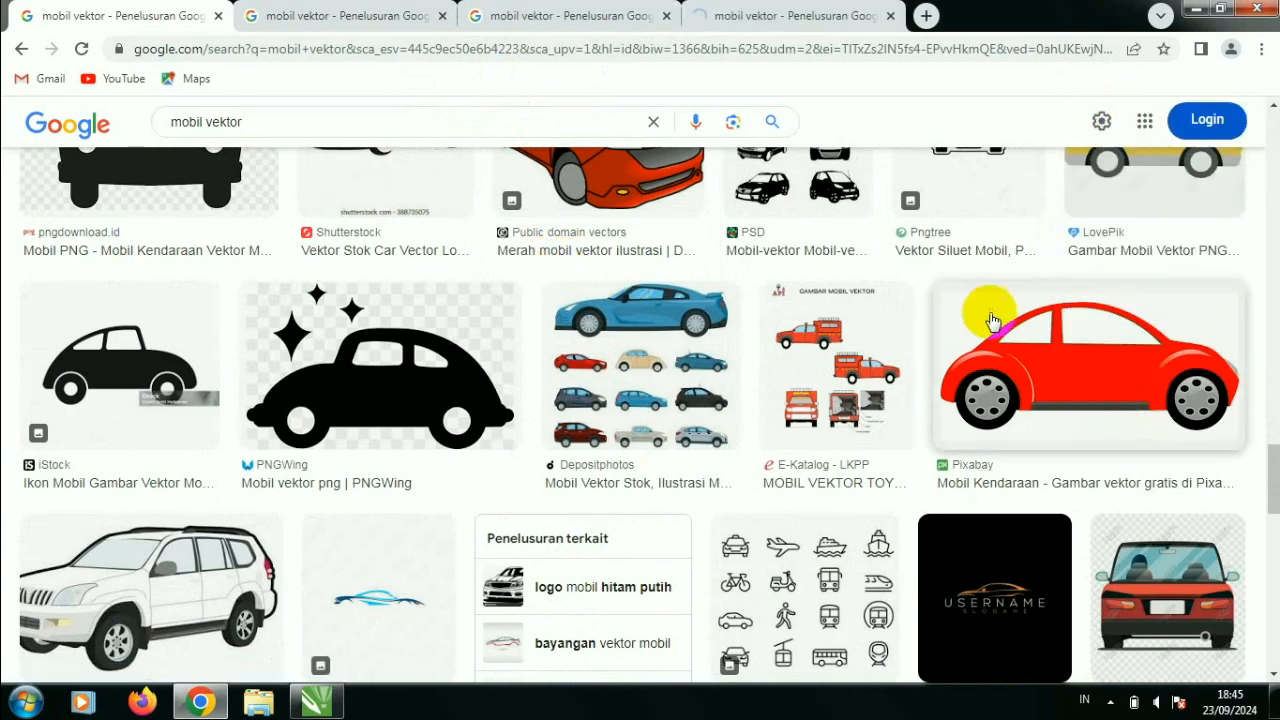
- Find the green hatchback result from Pixabay further down the image results and open it in a new tab
scroll(986, 309, down, 2)
scroll(870, 352, down, 5)
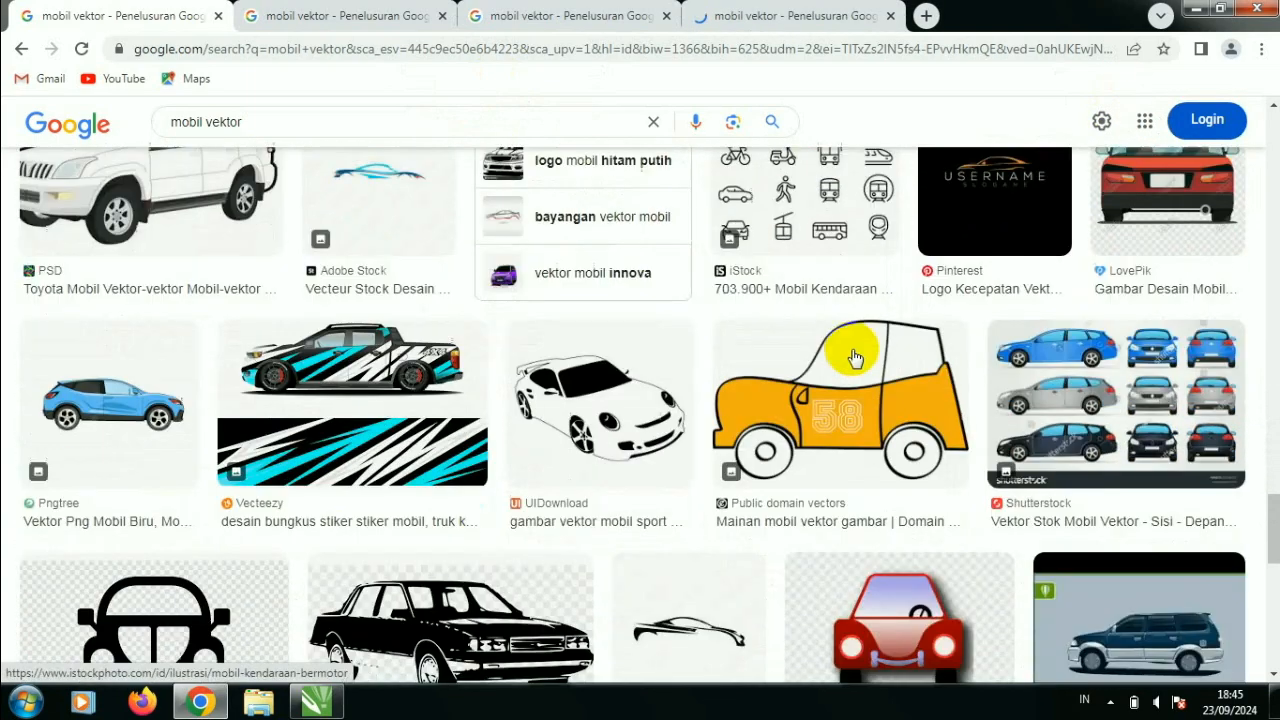
scroll(855, 362, down, 6)
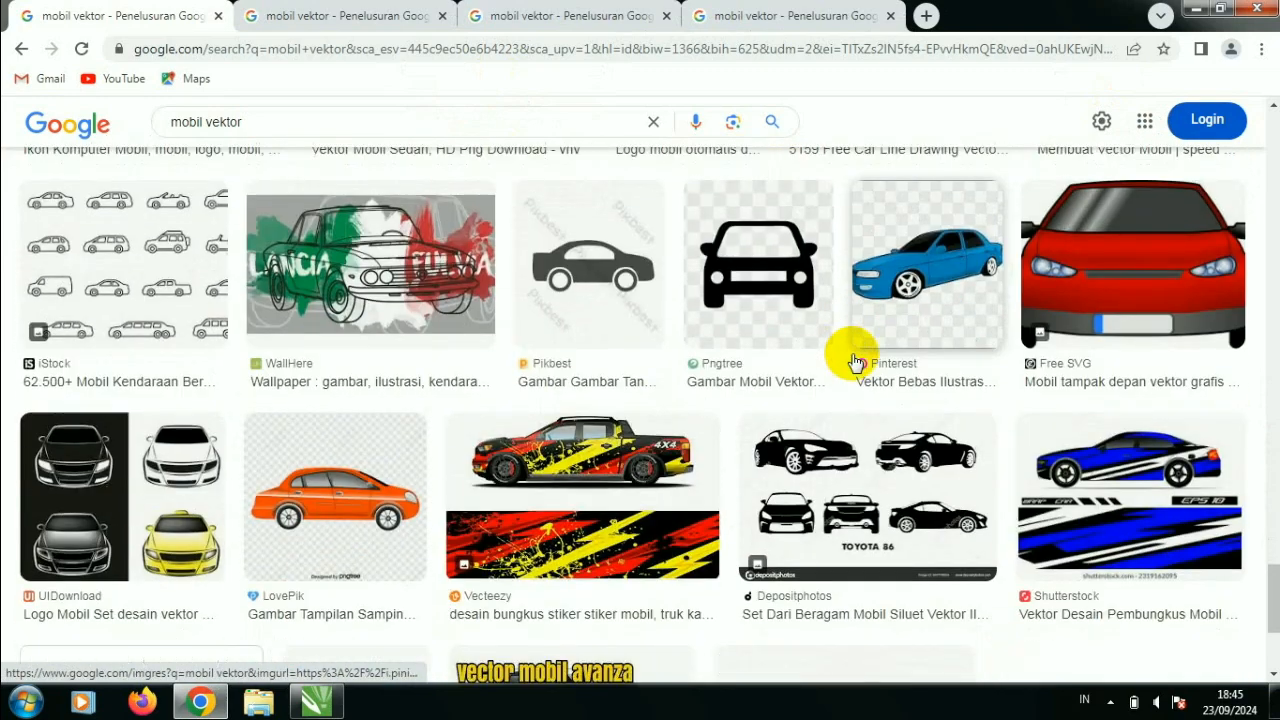
scroll(855, 362, down, 1)
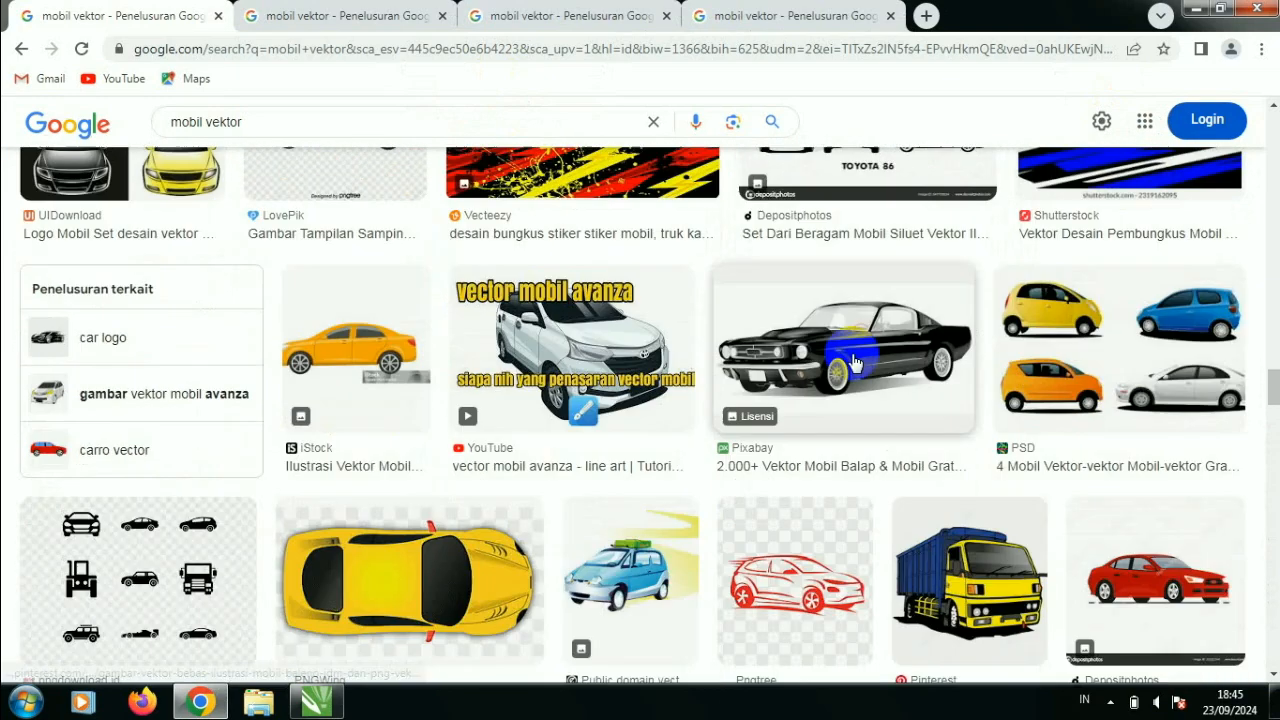
scroll(855, 362, down, 3)
scroll(855, 362, down, 1)
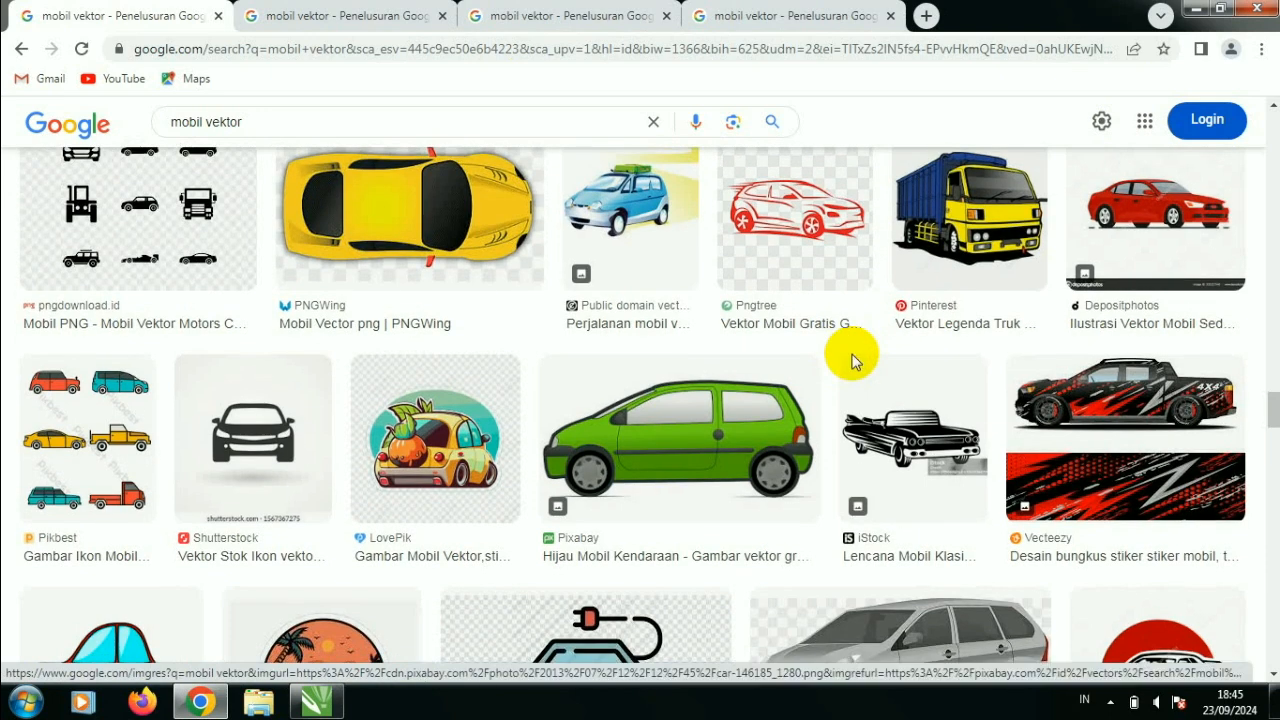
right_click(752, 415)
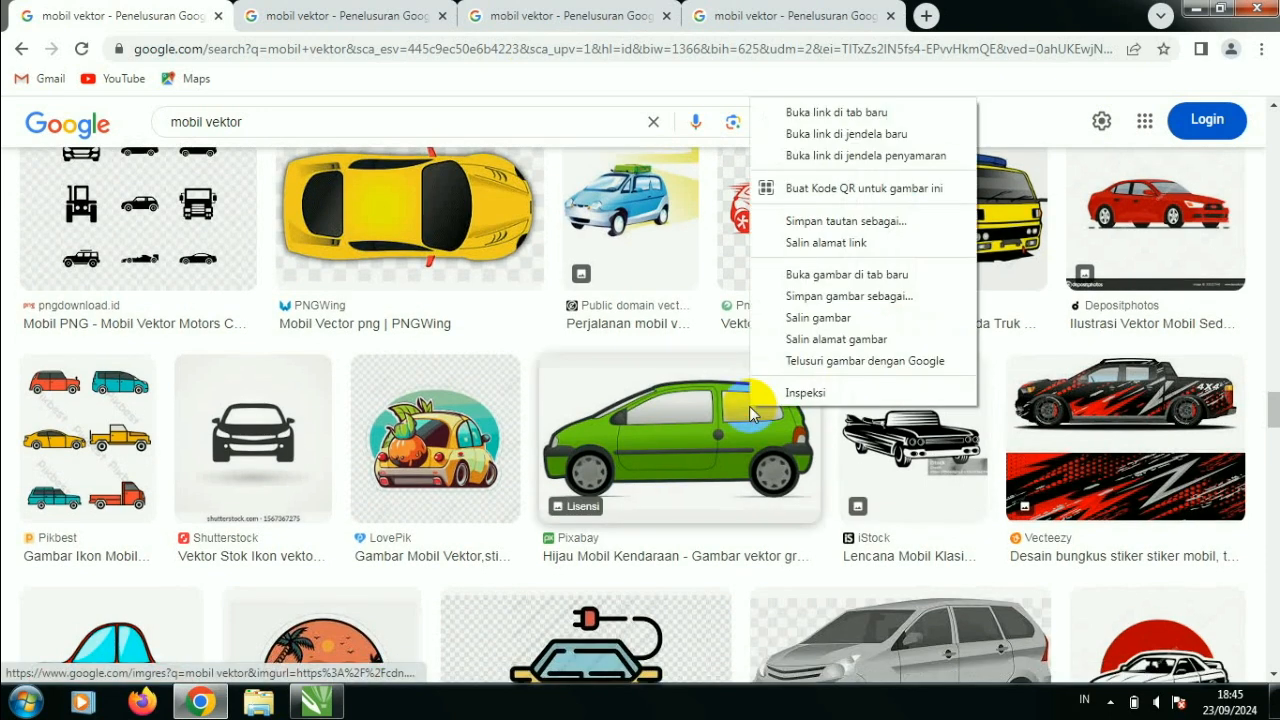
click(812, 112)
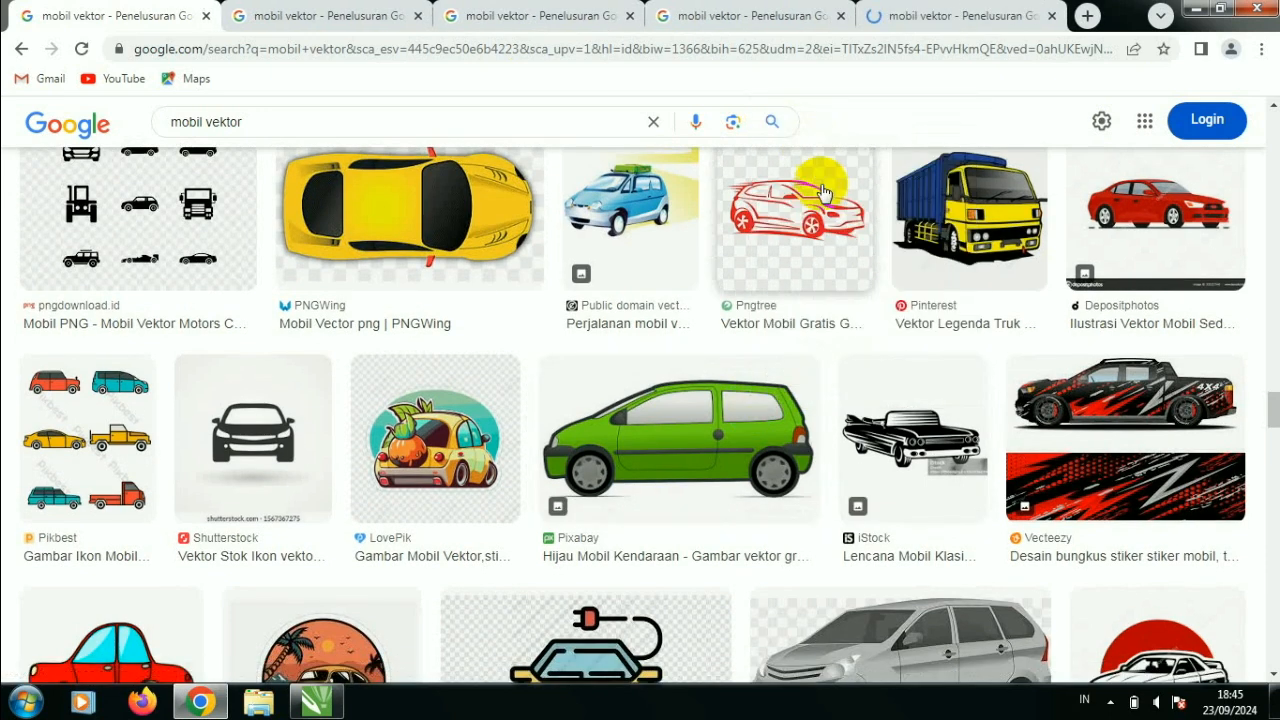
- Browse more car image results and compare the opened van, orange, red and green car pictures
scroll(703, 345, down, 3)
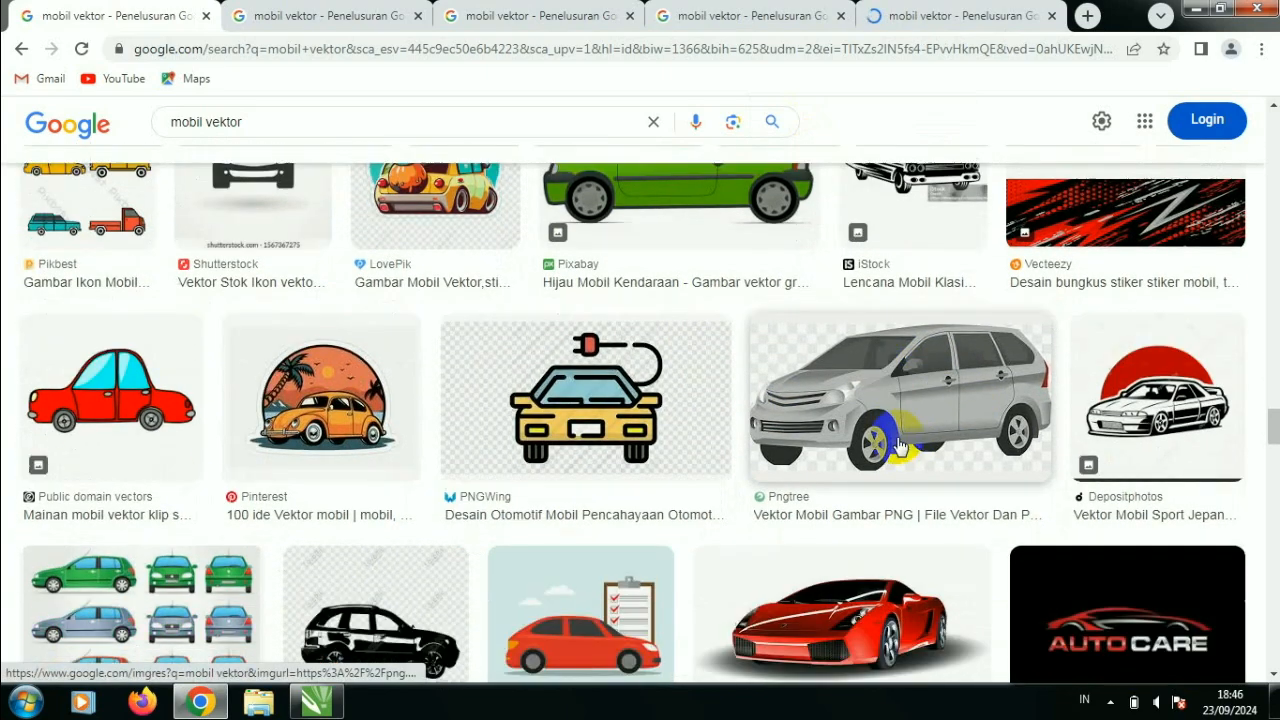
scroll(895, 444, down, 4)
scroll(875, 443, down, 10)
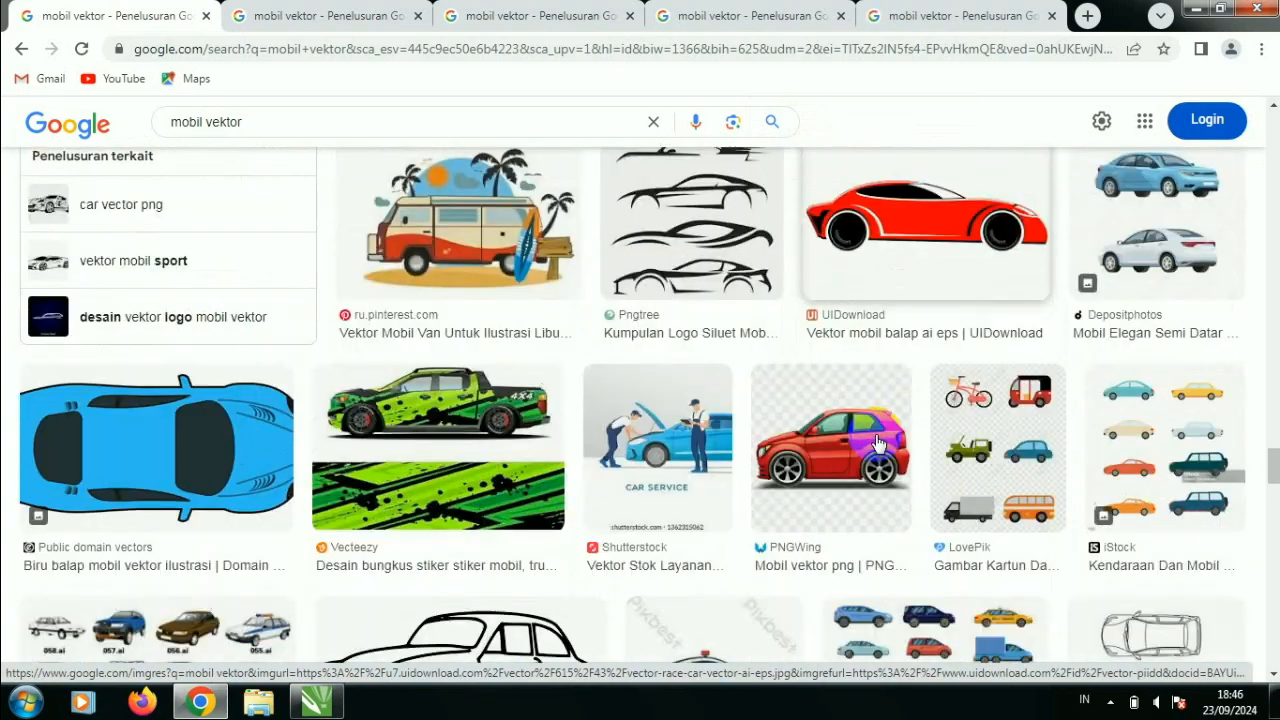
scroll(875, 441, down, 8)
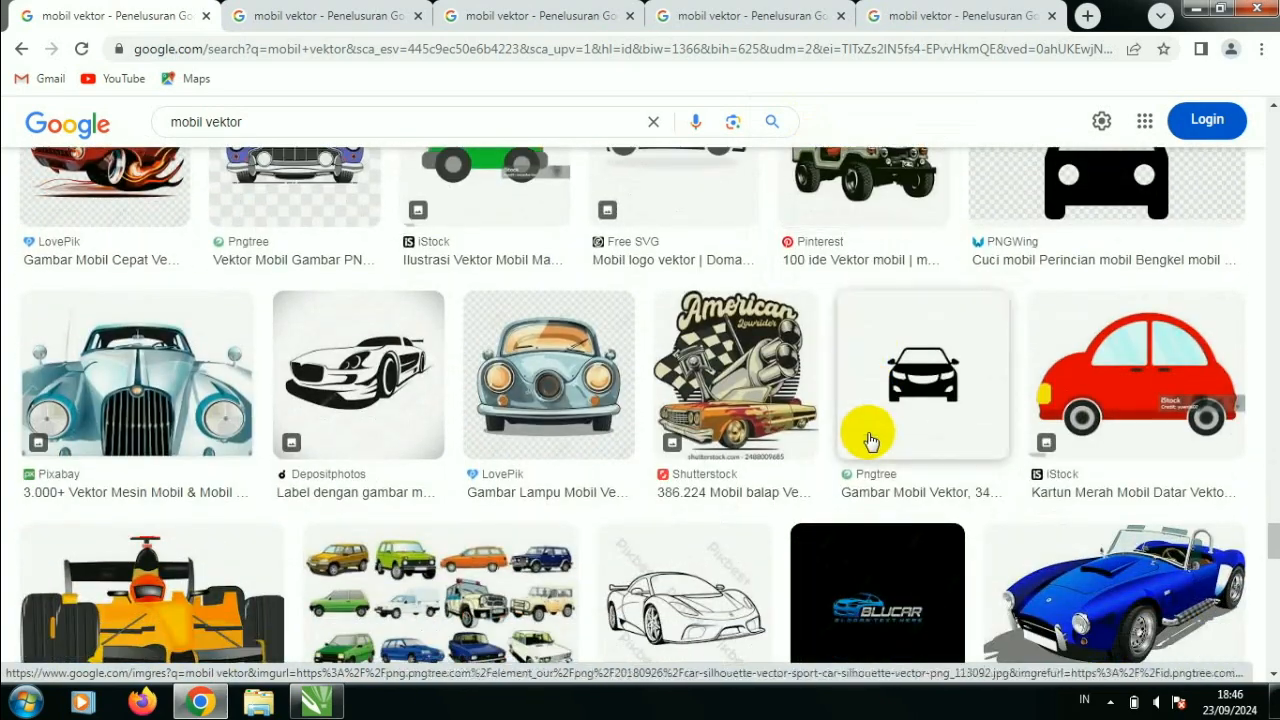
click(332, 14)
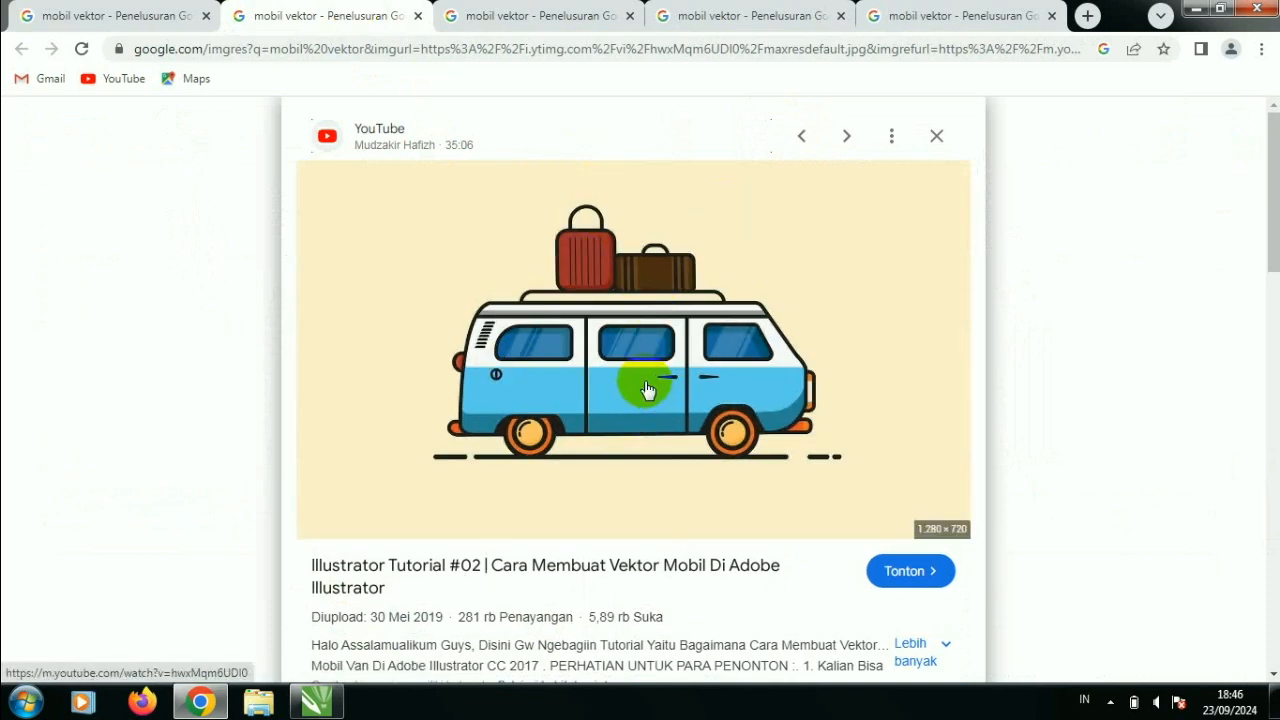
click(575, 10)
click(705, 12)
click(918, 10)
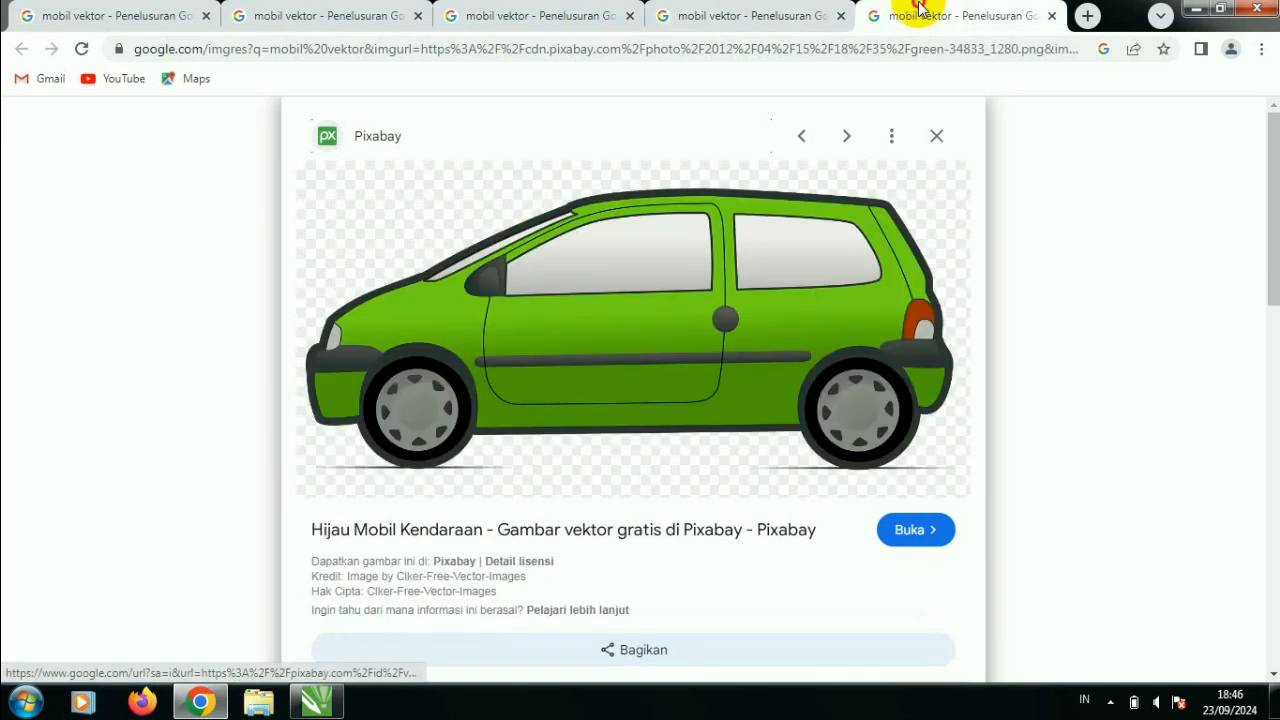
click(737, 10)
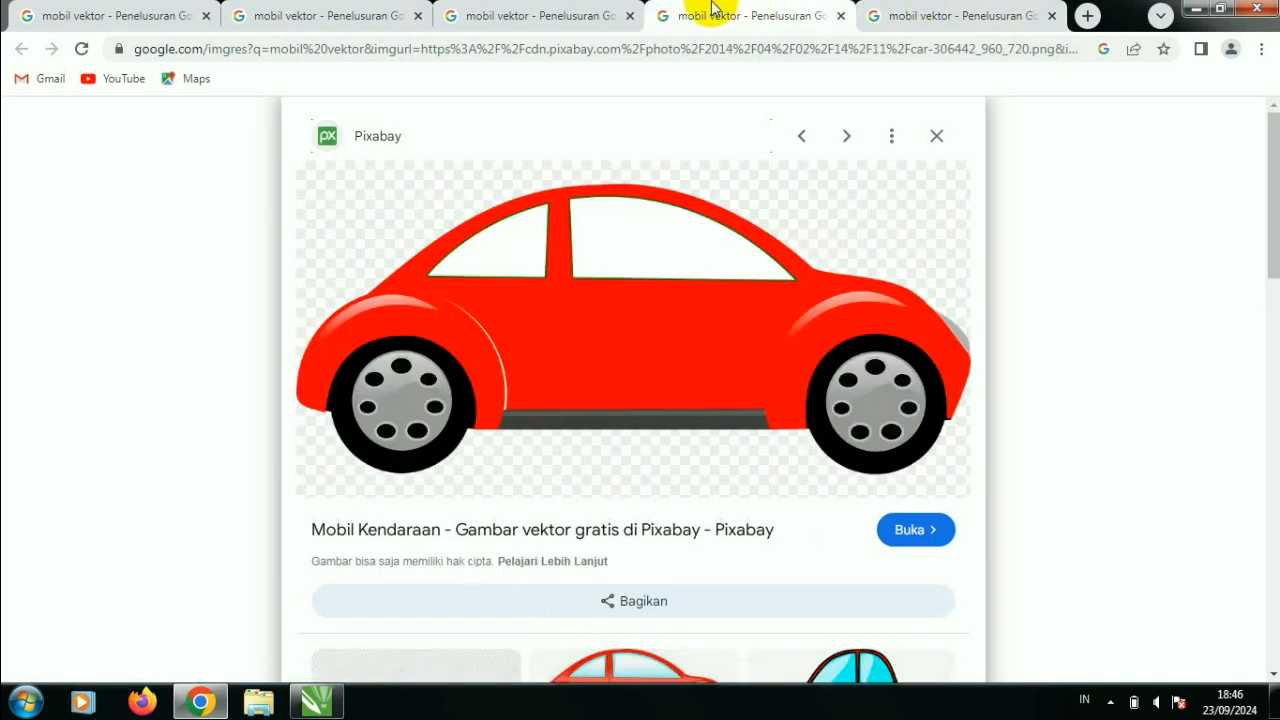
click(553, 10)
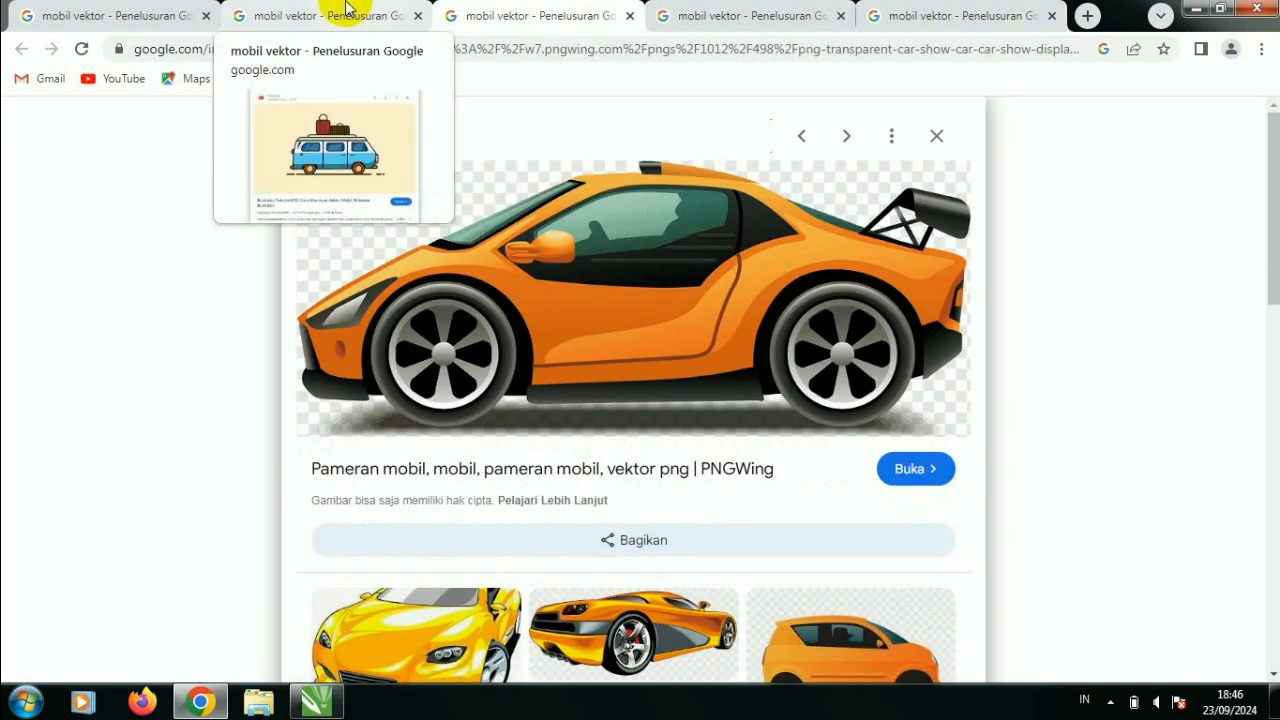
click(347, 8)
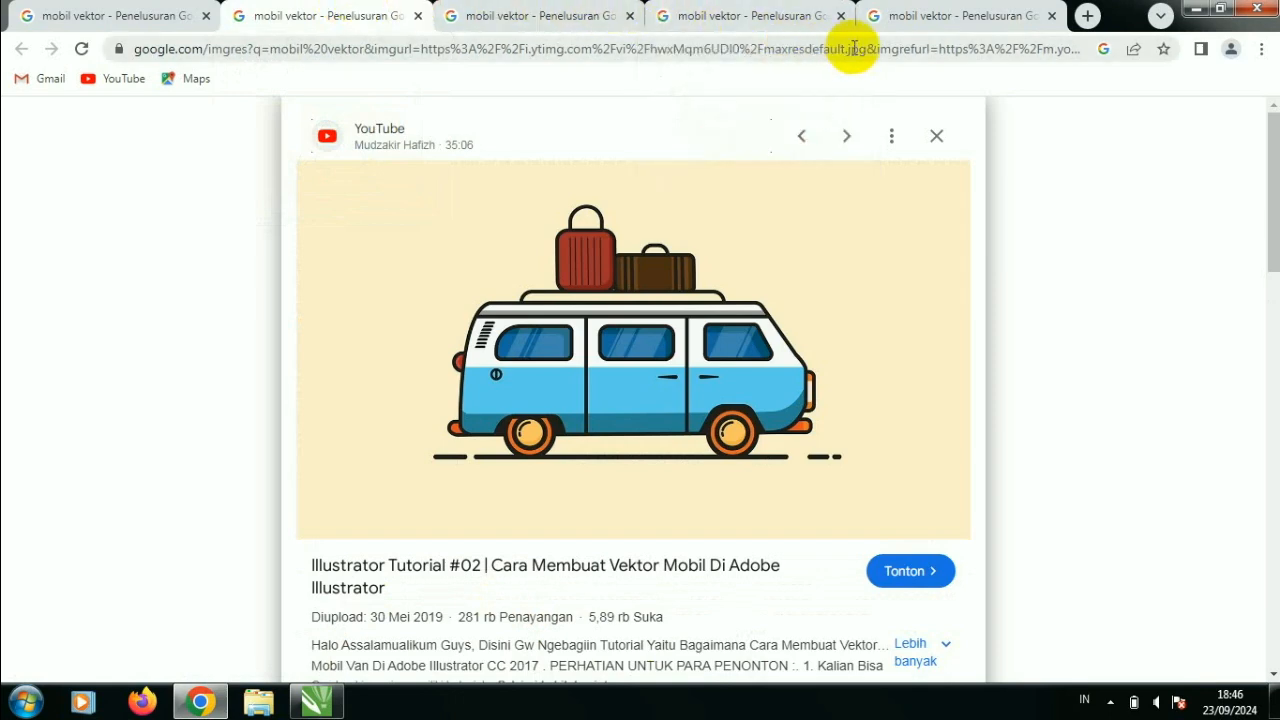
click(545, 11)
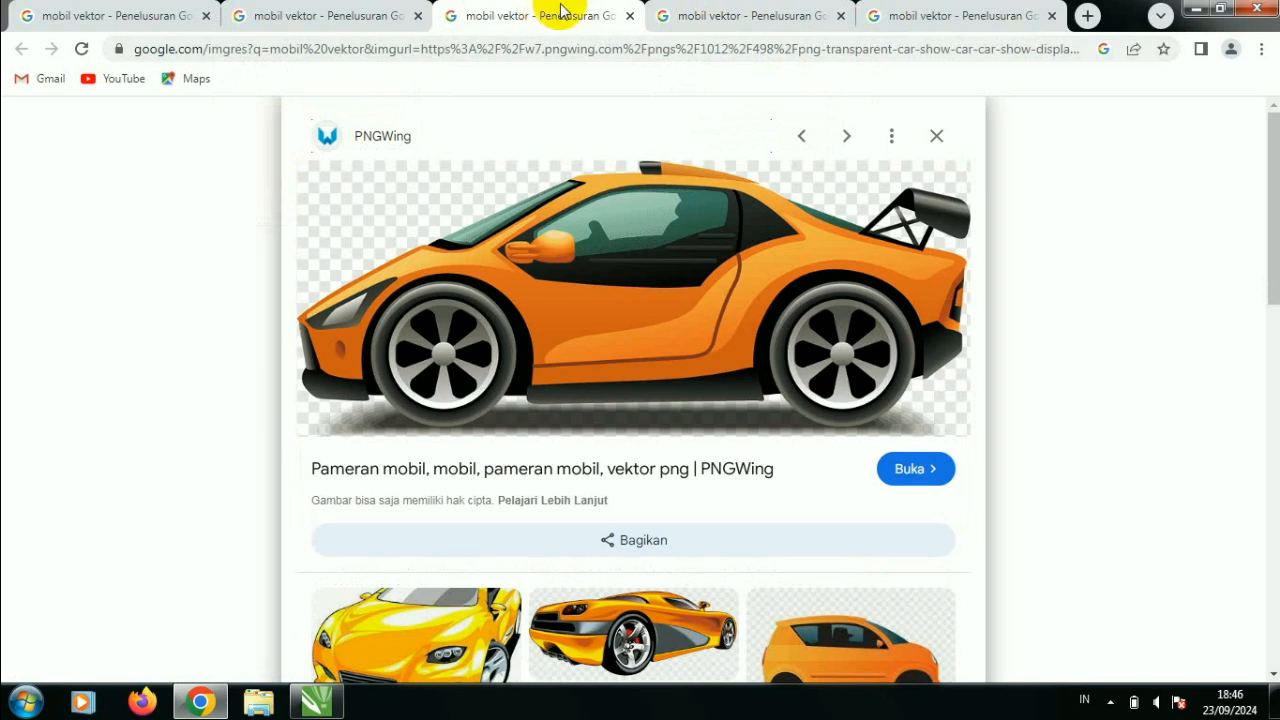
- Switch to CorelDRAW and create a new A3 document in landscape orientation with centimeters as units
click(1196, 9)
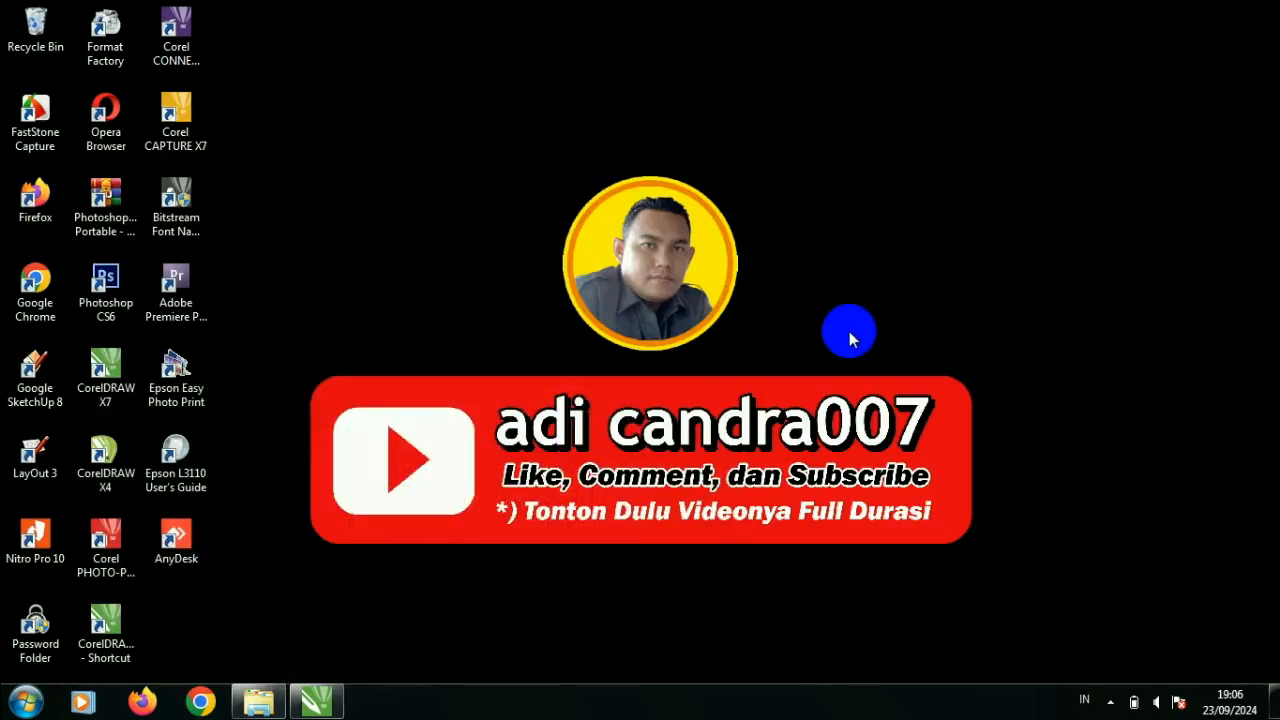
click(316, 701)
click(385, 360)
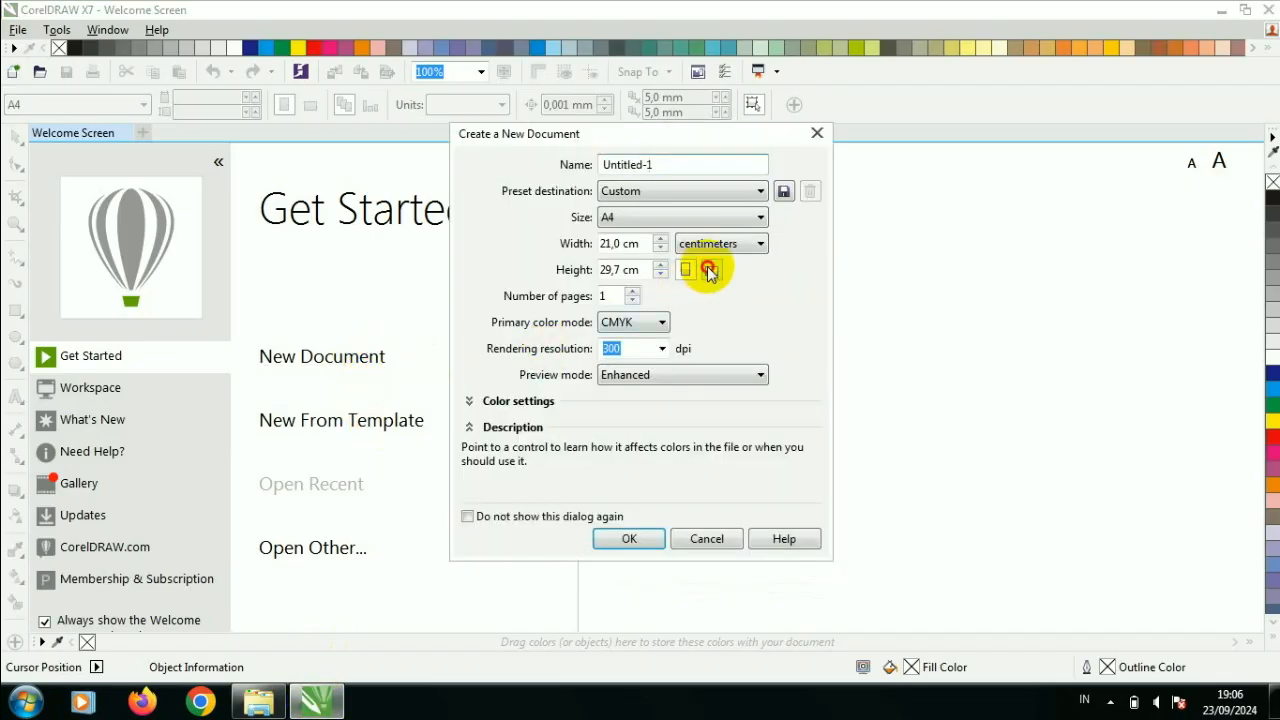
click(680, 217)
scroll(745, 295, up, 2)
click(707, 314)
click(720, 243)
click(725, 405)
click(638, 539)
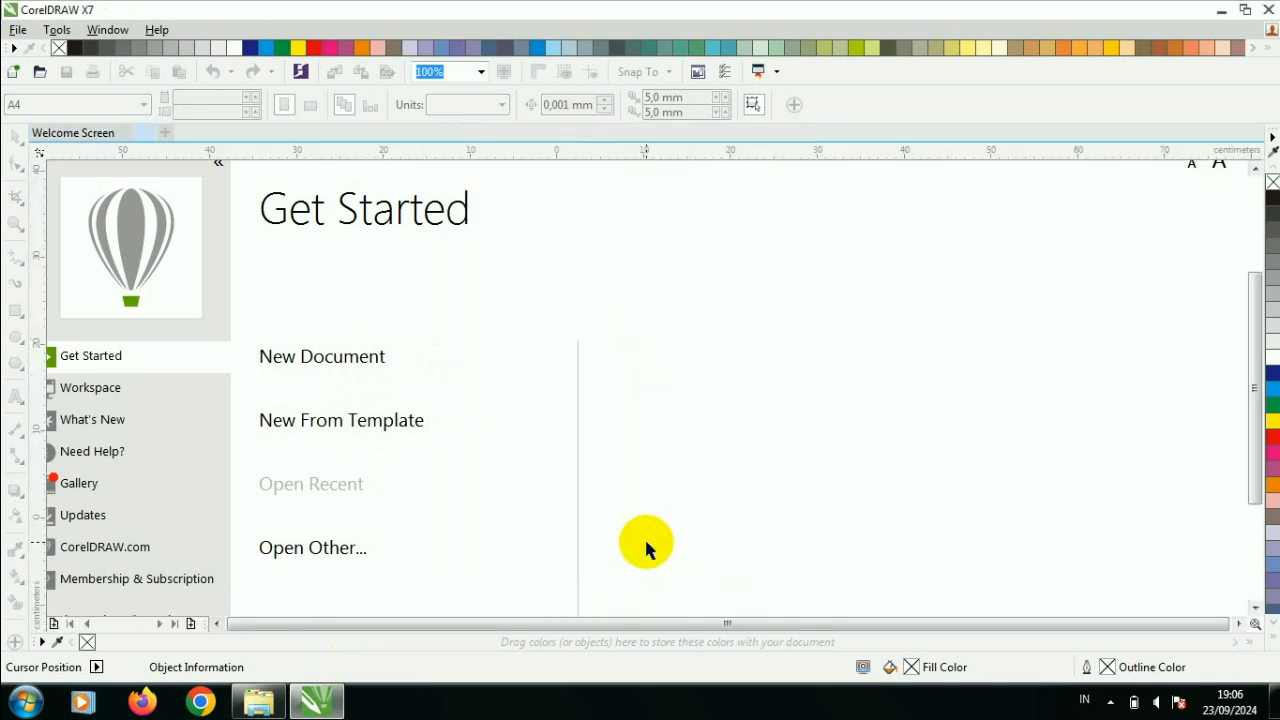
click(309, 105)
scroll(652, 340, up, 2)
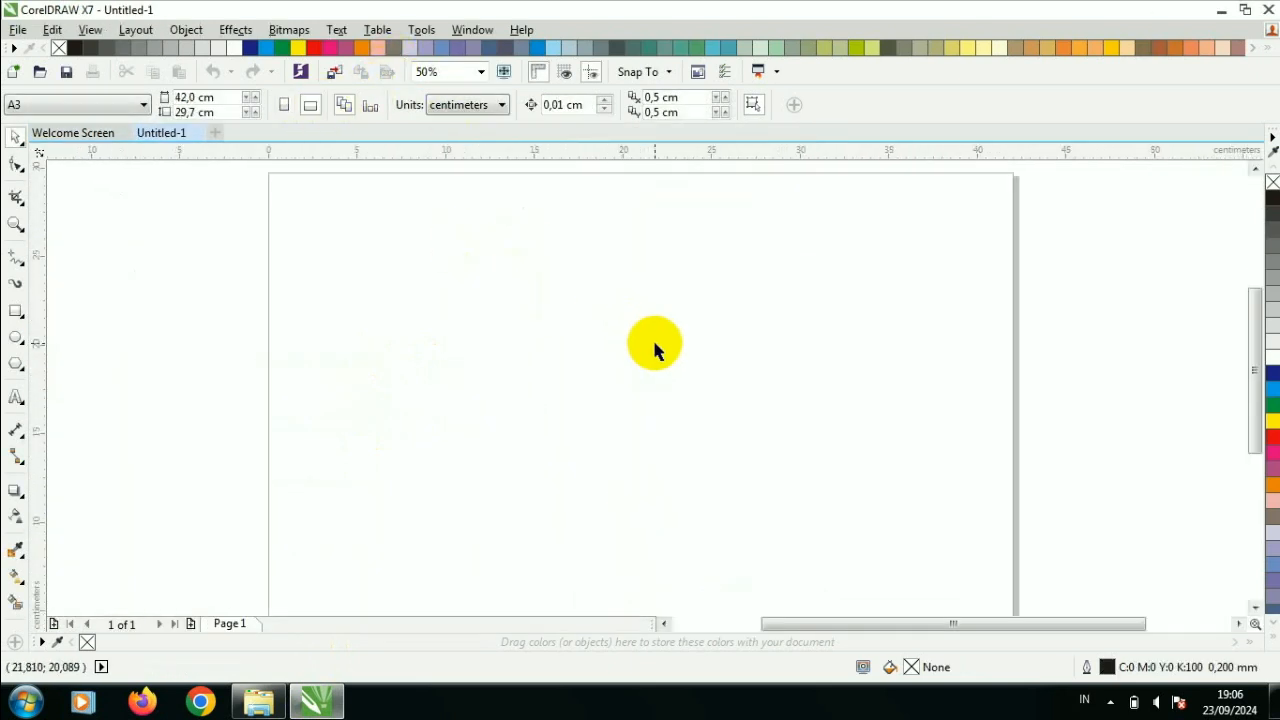
- Bring the four car images 1, 2, 3 and 4 from the mobil folder into the new document
click(262, 700)
click(213, 185)
ctrl+click(313, 185)
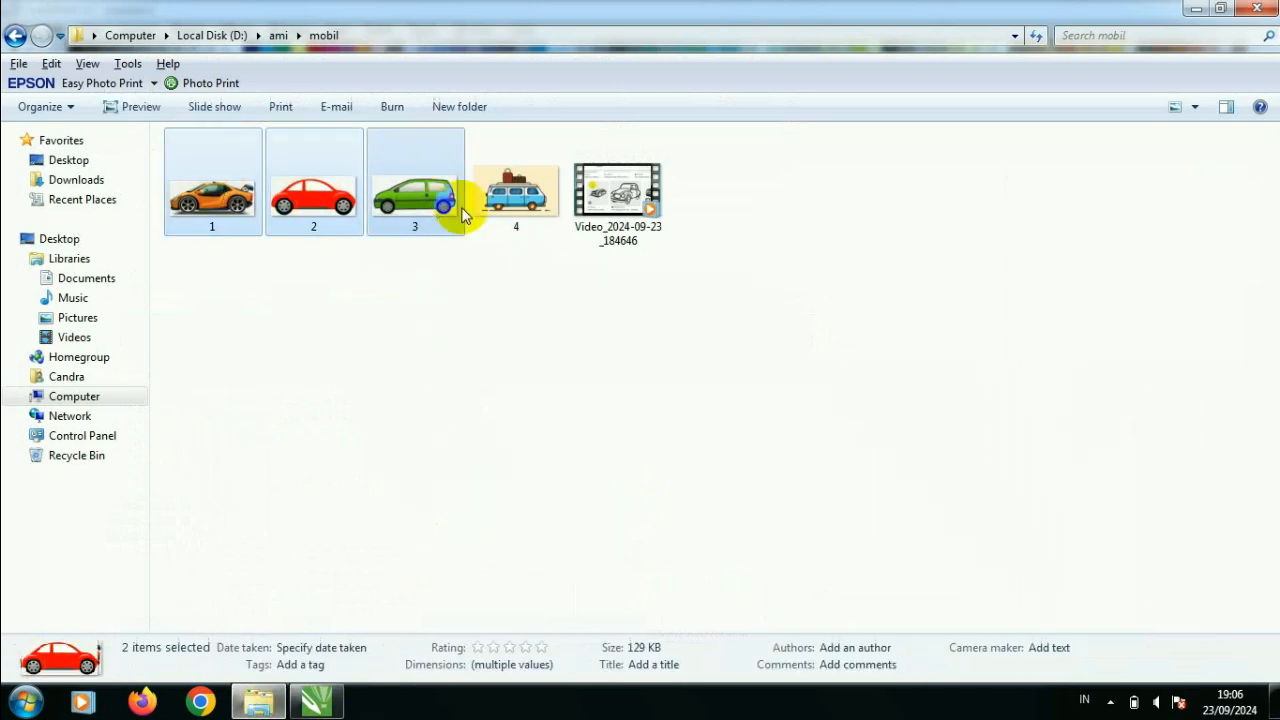
ctrl+click(516, 200)
drag(523, 220, 843, 334)
- Arrange the red and orange cars left of the page and the blue van at its lower right, outside the page
scroll(260, 338, down, 2)
drag(260, 343, 115, 240)
drag(212, 329, 81, 429)
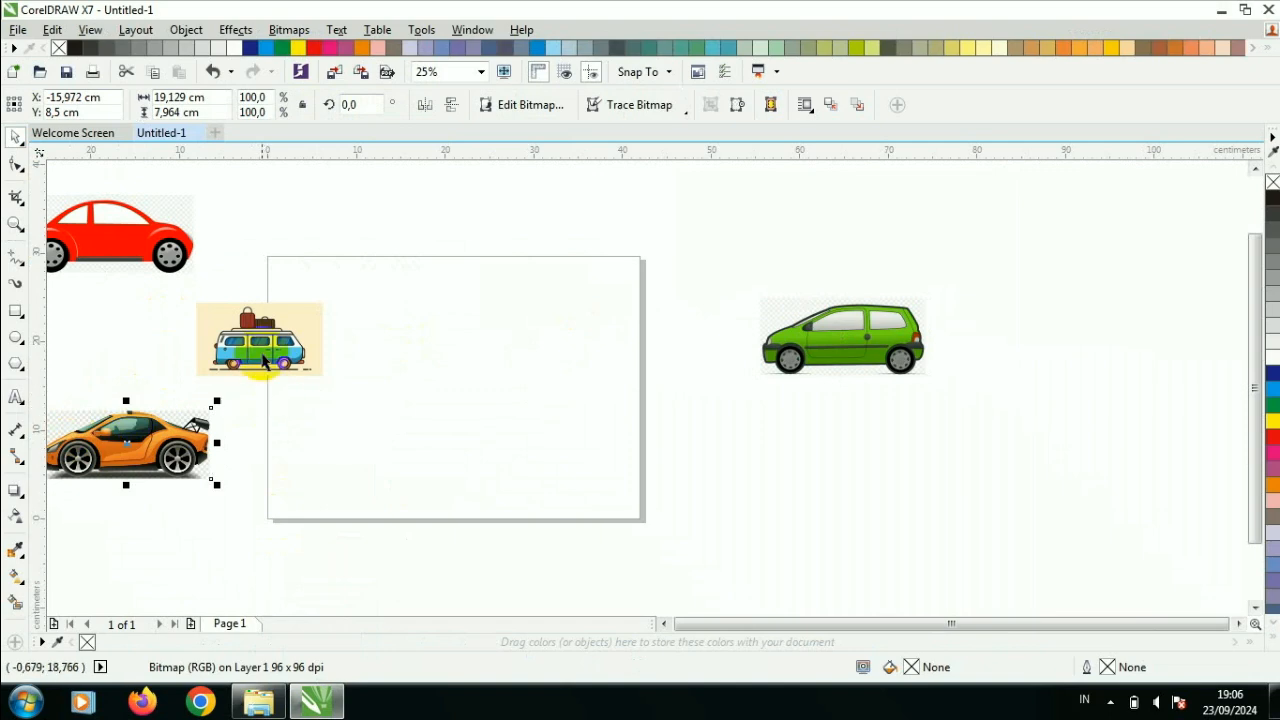
drag(262, 362, 829, 504)
- Place the green car near the top of the page and shift the red car slightly toward the page
drag(818, 320, 436, 293)
scroll(440, 298, up, 2)
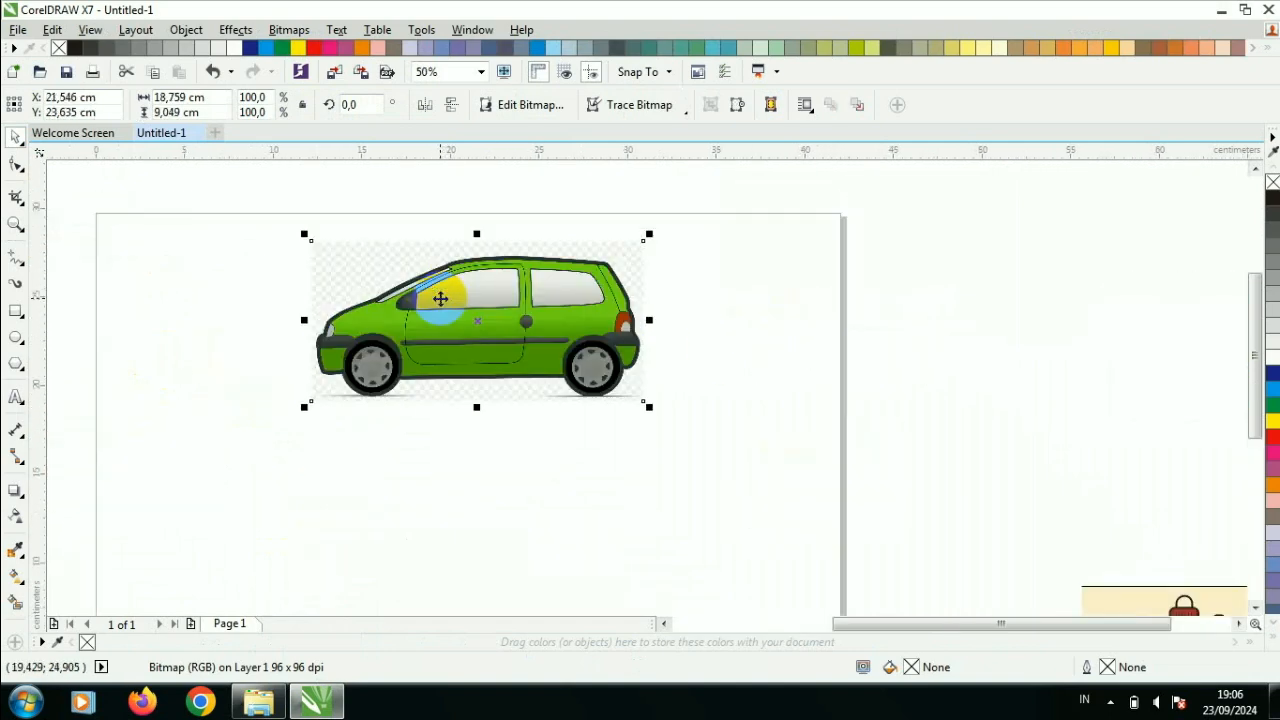
scroll(440, 298, up, 1)
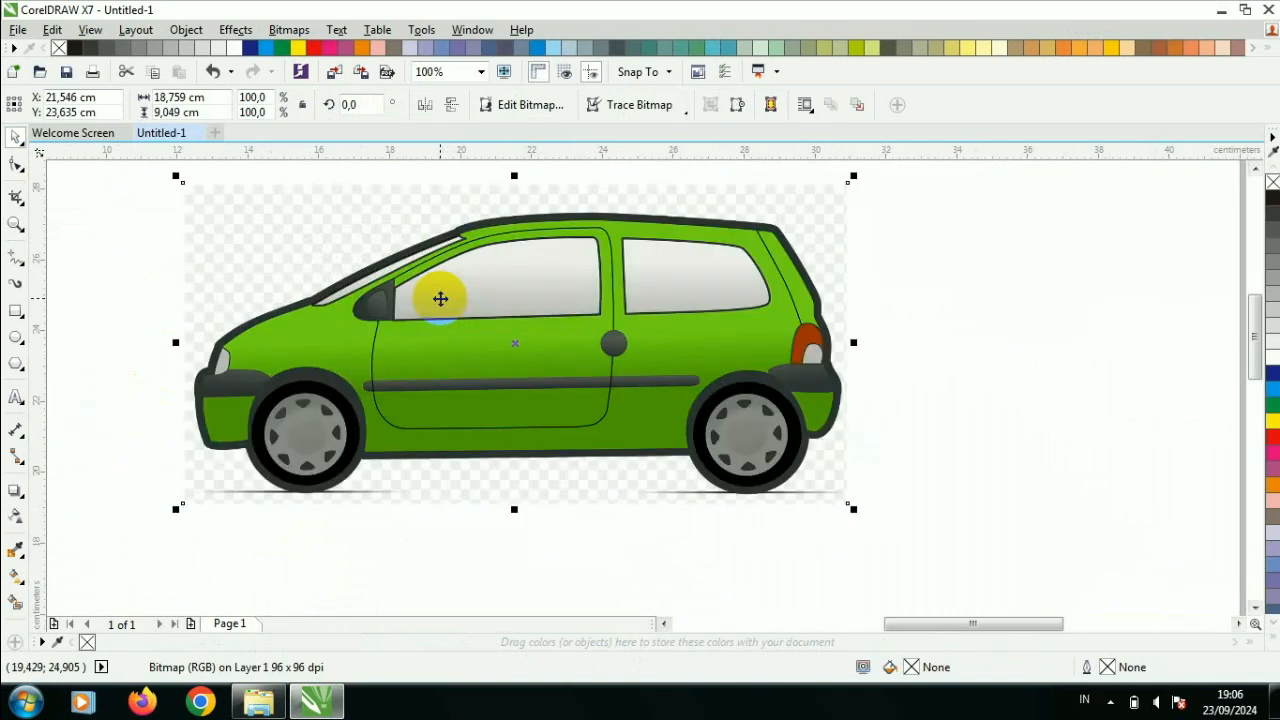
scroll(440, 298, down, 2)
drag(136, 240, 199, 252)
scroll(523, 385, up, 2)
scroll(523, 387, down, 2)
scroll(420, 320, up, 2)
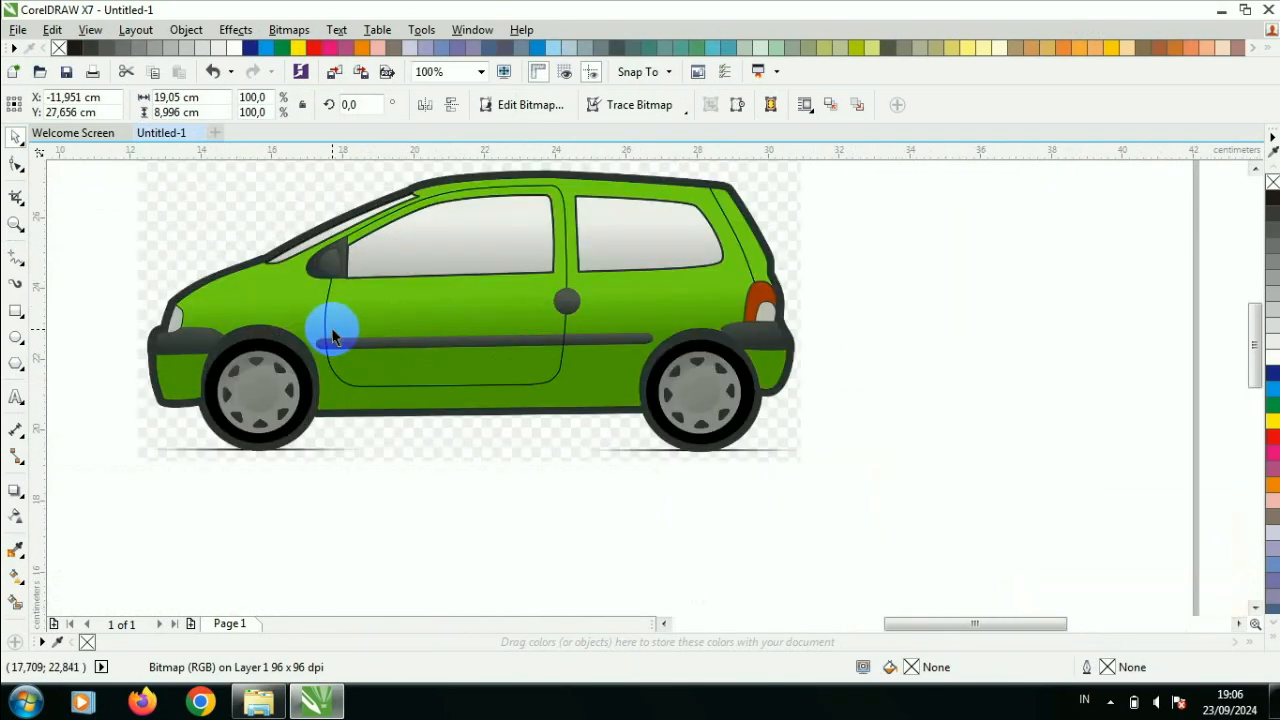
- Draw a rectangle below the green car, slightly wider than the car, and convert it to curves
scroll(334, 342, down, 1)
click(15, 311)
drag(199, 389, 580, 594)
click(16, 138)
right_click(256, 437)
click(335, 249)
- Move the shape's upper-left node inward to slope the front, and add a node on that slanted edge, placed above the lower-left corner
click(16, 165)
drag(199, 389, 345, 389)
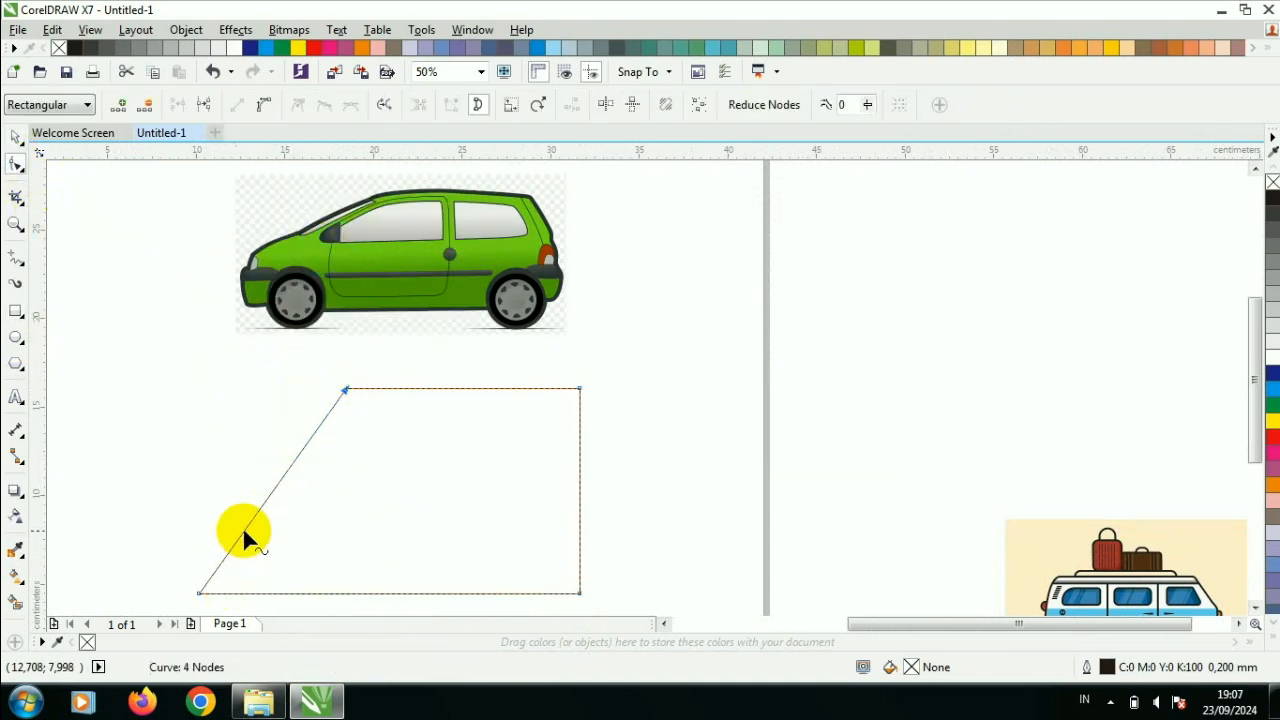
right_click(249, 529)
click(348, 230)
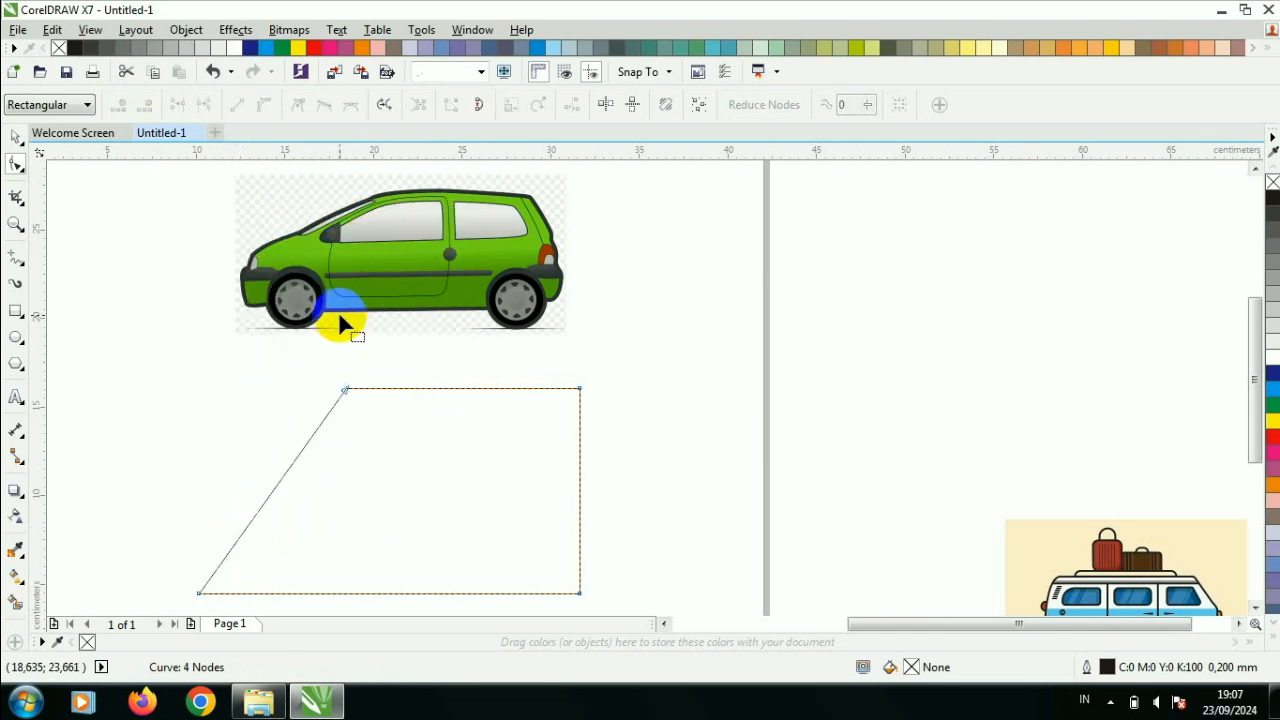
right_click(281, 479)
click(345, 158)
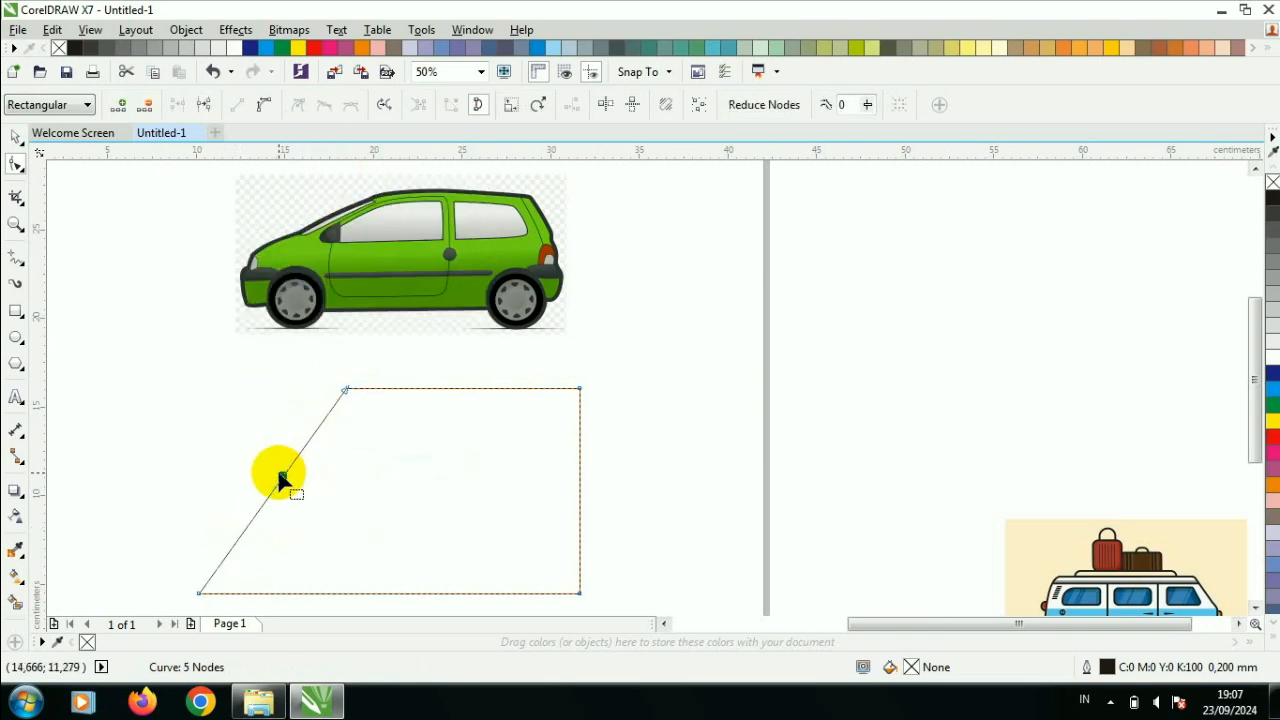
drag(285, 477, 198, 516)
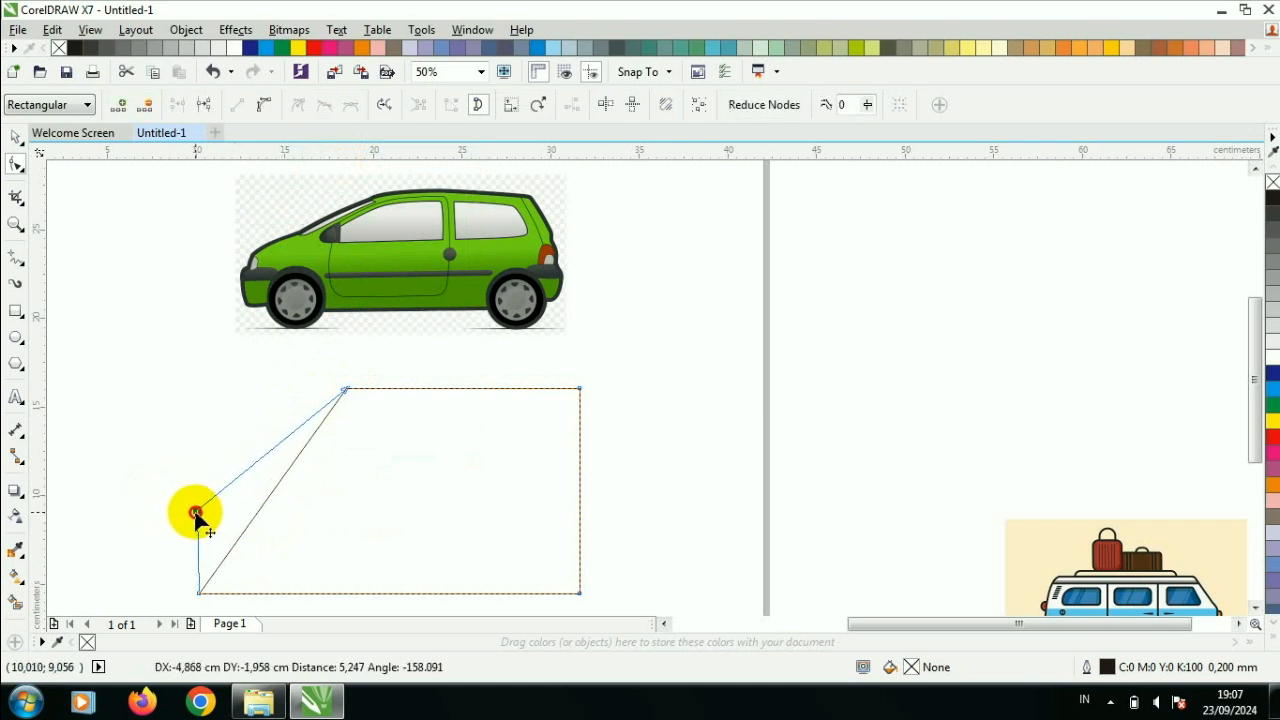
- Lengthen the car body shape by moving both rear corner nodes outward and shifting the front roof node to about x 22.5 cm
drag(580, 389, 703, 402)
drag(581, 592, 712, 594)
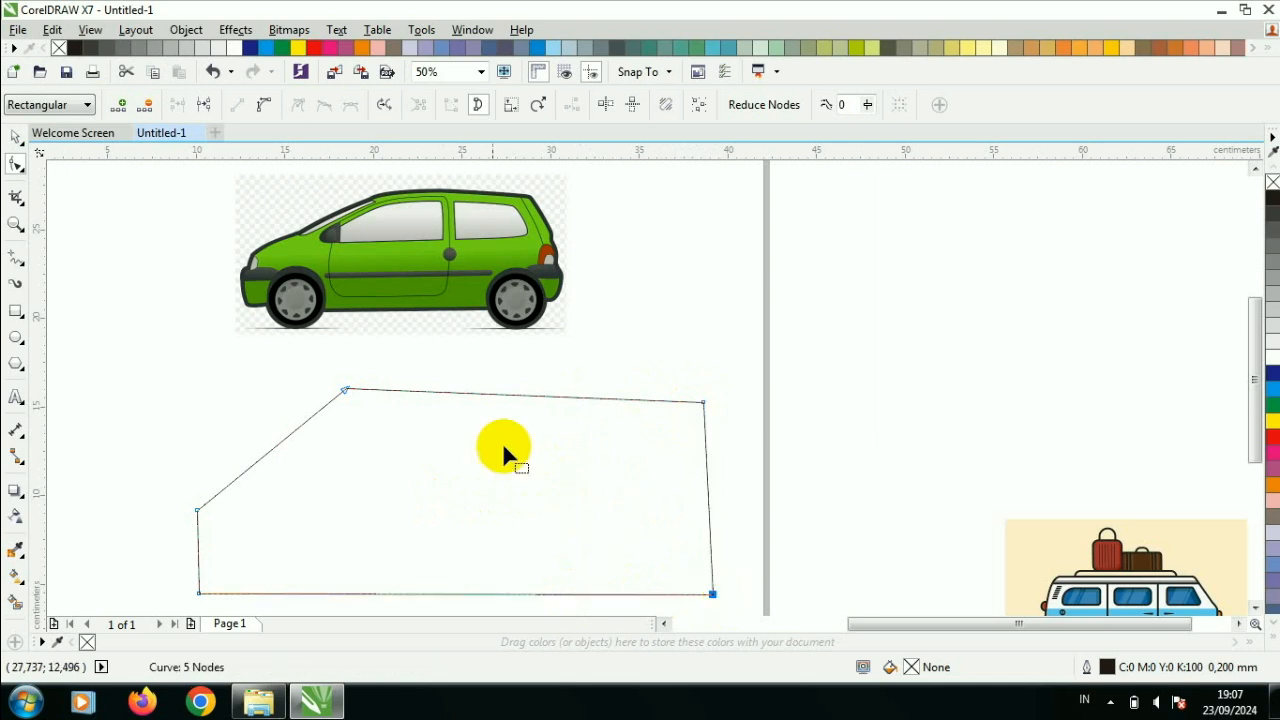
drag(370, 392, 420, 395)
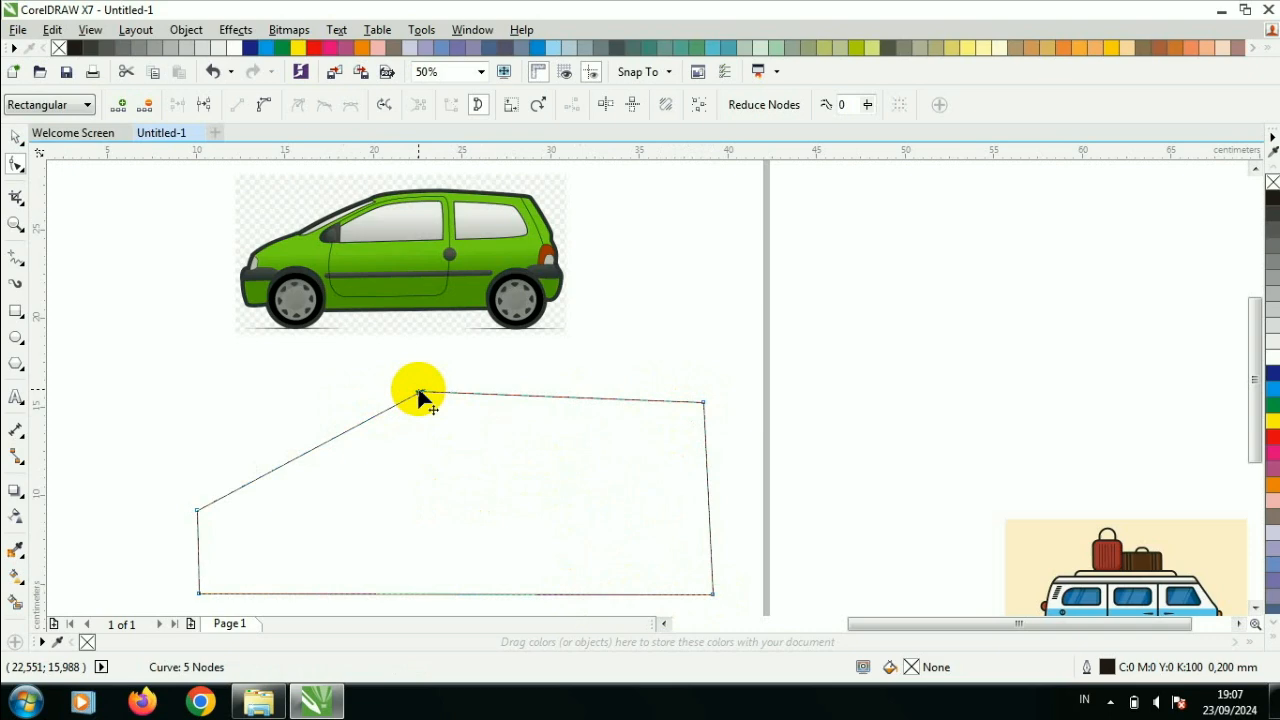
- Convert the car shape's slanted front edge and roof edge to curves and bow both outward slightly
right_click(295, 460)
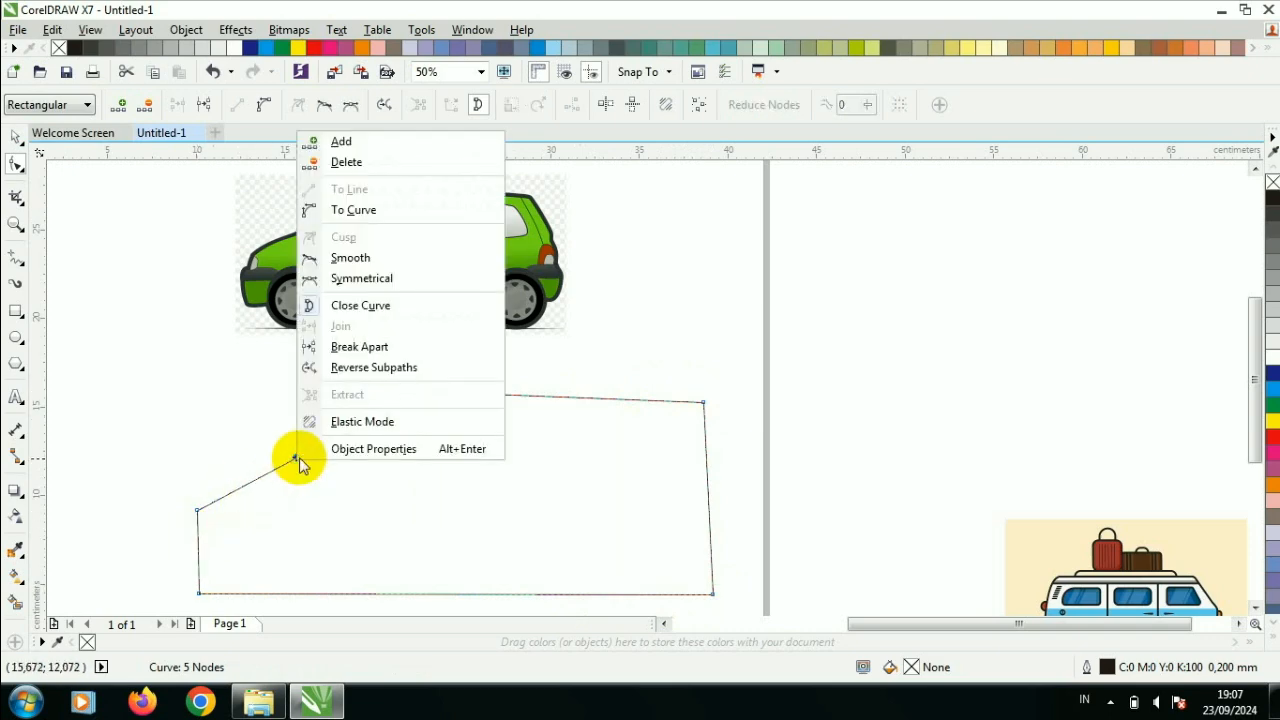
click(400, 214)
drag(330, 442, 312, 433)
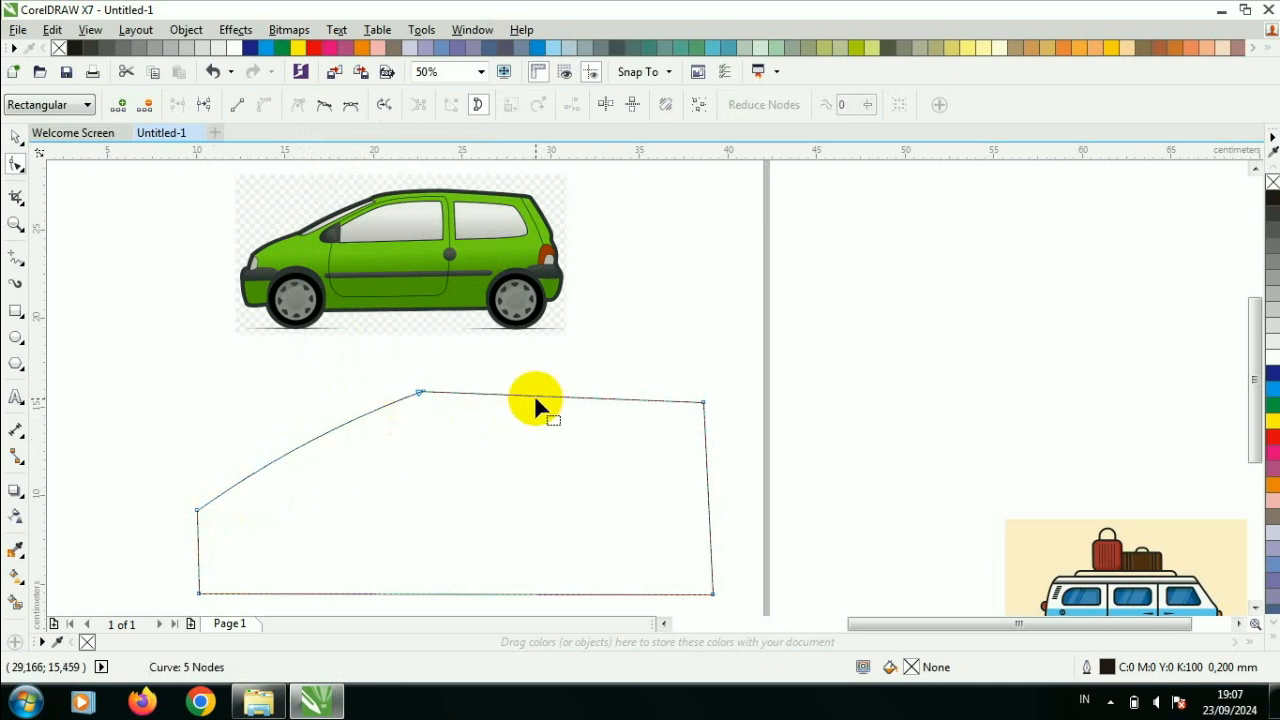
right_click(543, 397)
click(651, 149)
drag(586, 395, 605, 390)
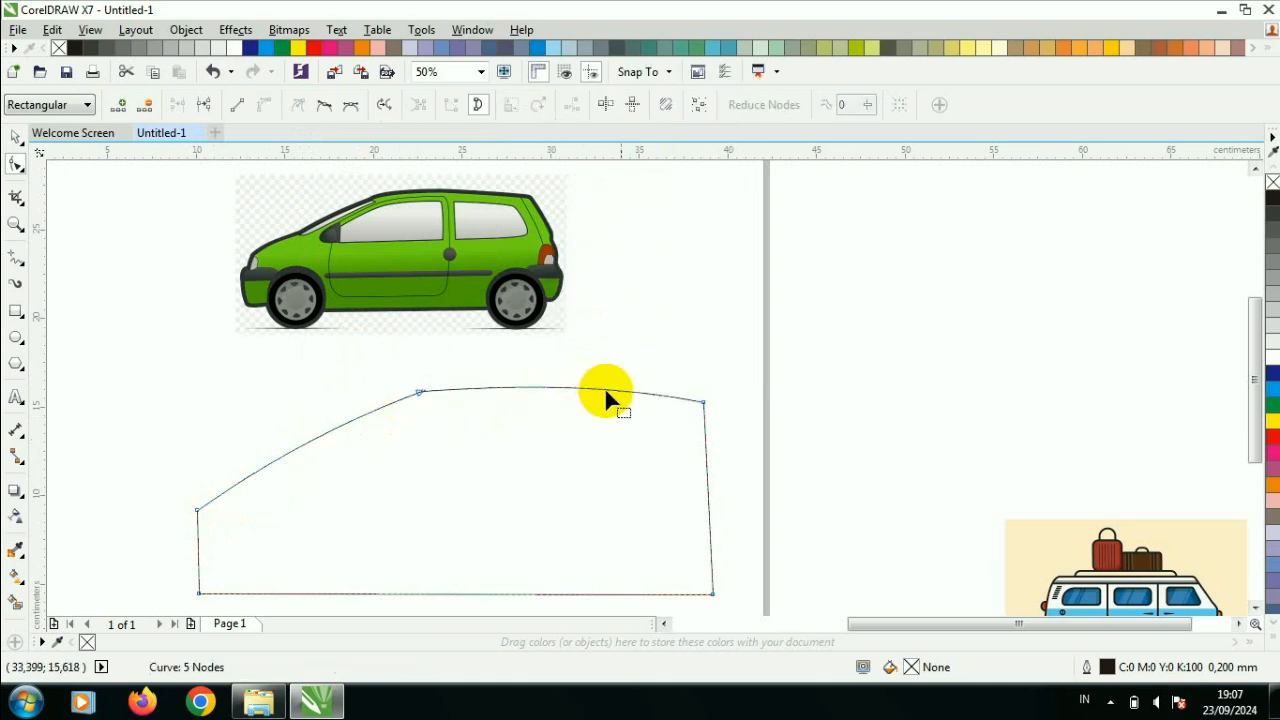
- Convert the car shape's rear edge and short front edge to curves and bulge both outward
right_click(706, 492)
click(764, 242)
drag(707, 482, 728, 493)
right_click(197, 547)
click(303, 299)
drag(196, 549, 187, 559)
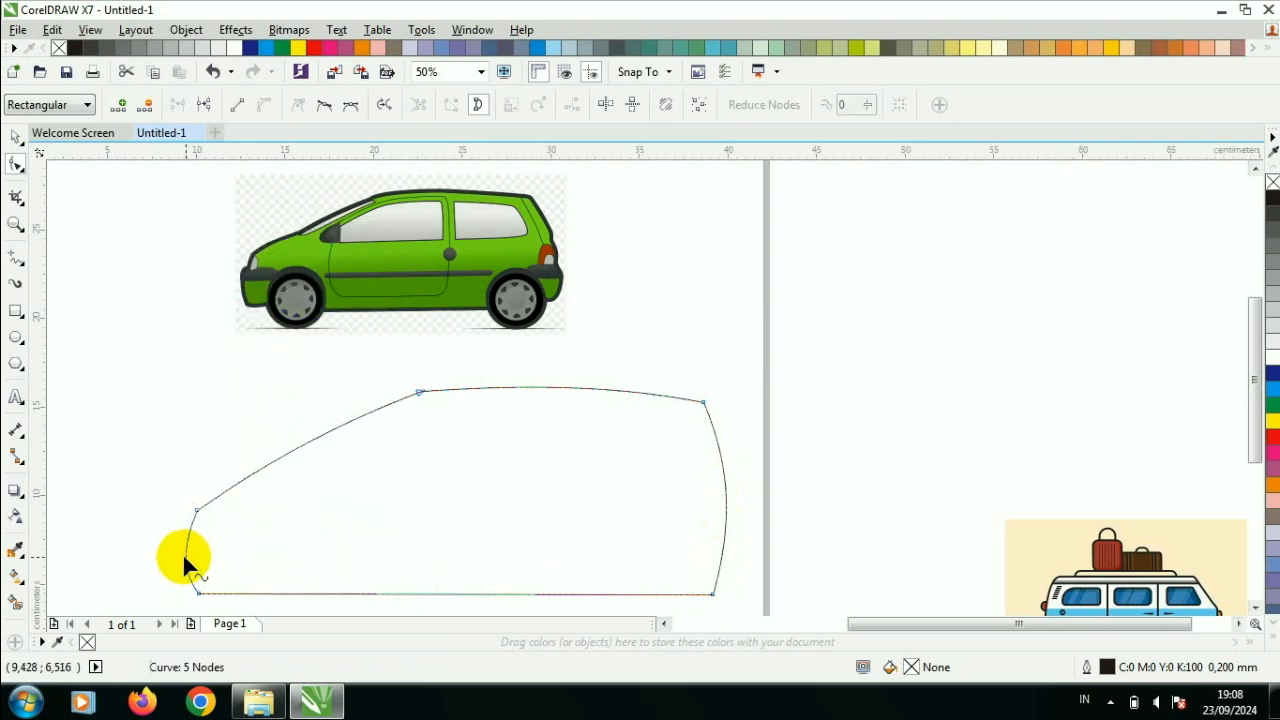
- Shift the green car image about 6 cm to the right above the traced body
click(14, 137)
click(440, 515)
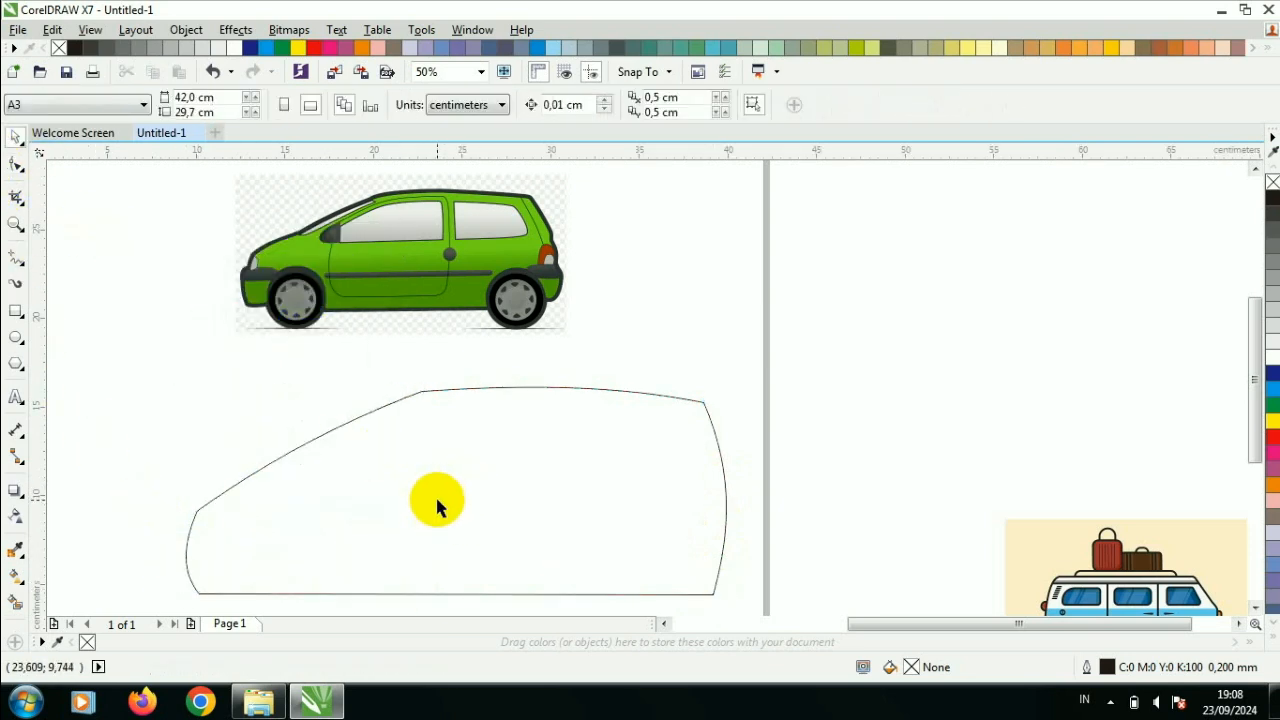
drag(434, 250, 541, 263)
scroll(508, 339, down, 1)
scroll(457, 430, up, 1)
- Fill the car body shape with cyan (C100 M0 Y0 K0)
click(662, 418)
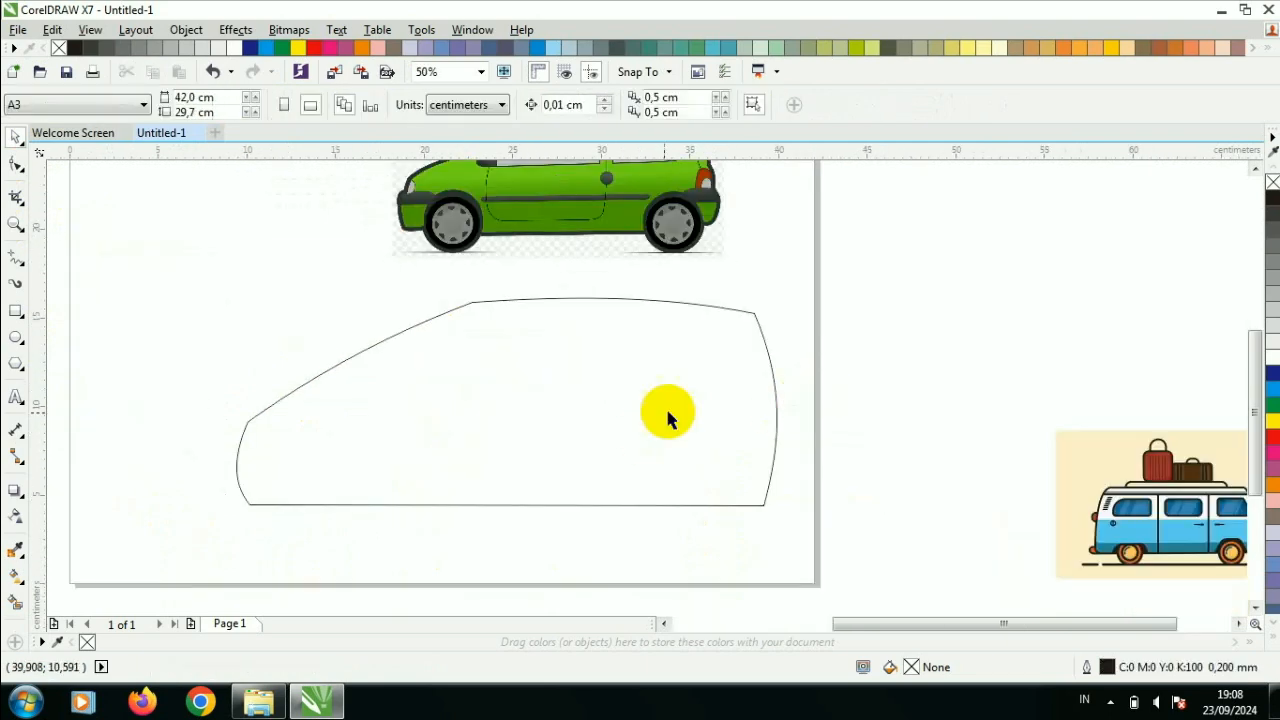
click(665, 412)
click(92, 398)
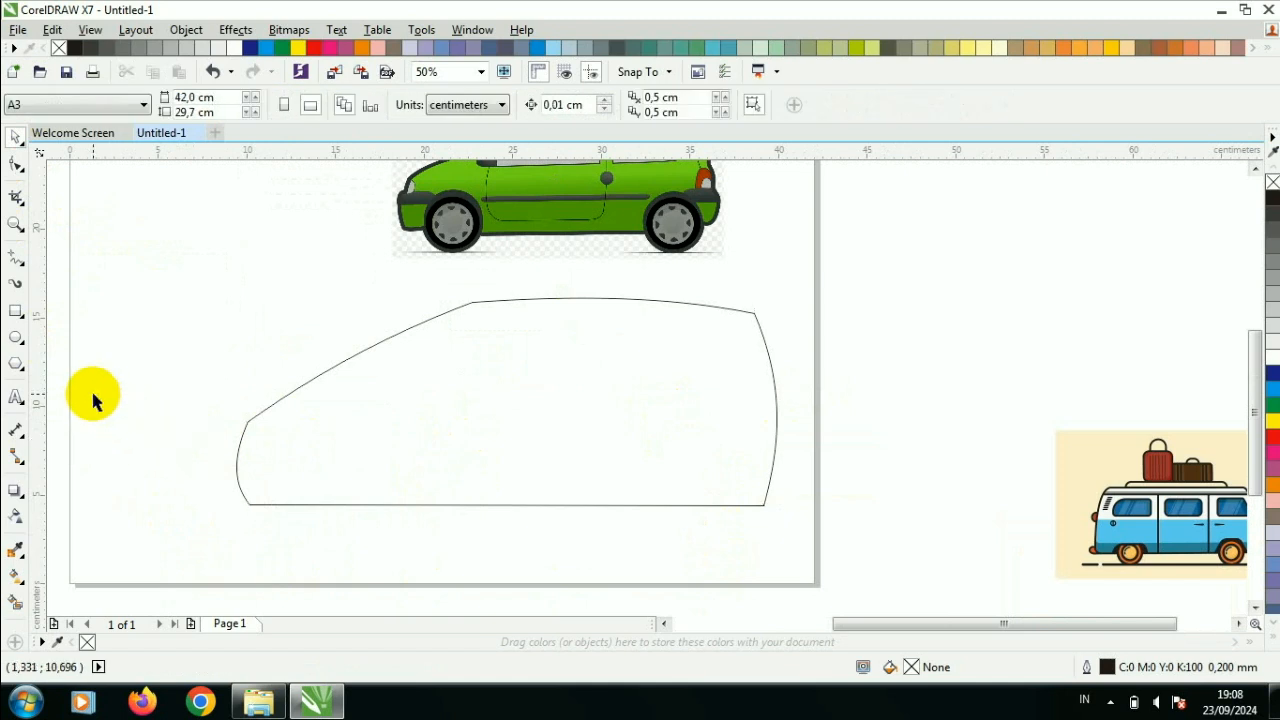
click(1272, 380)
click(788, 211)
click(590, 338)
click(1271, 395)
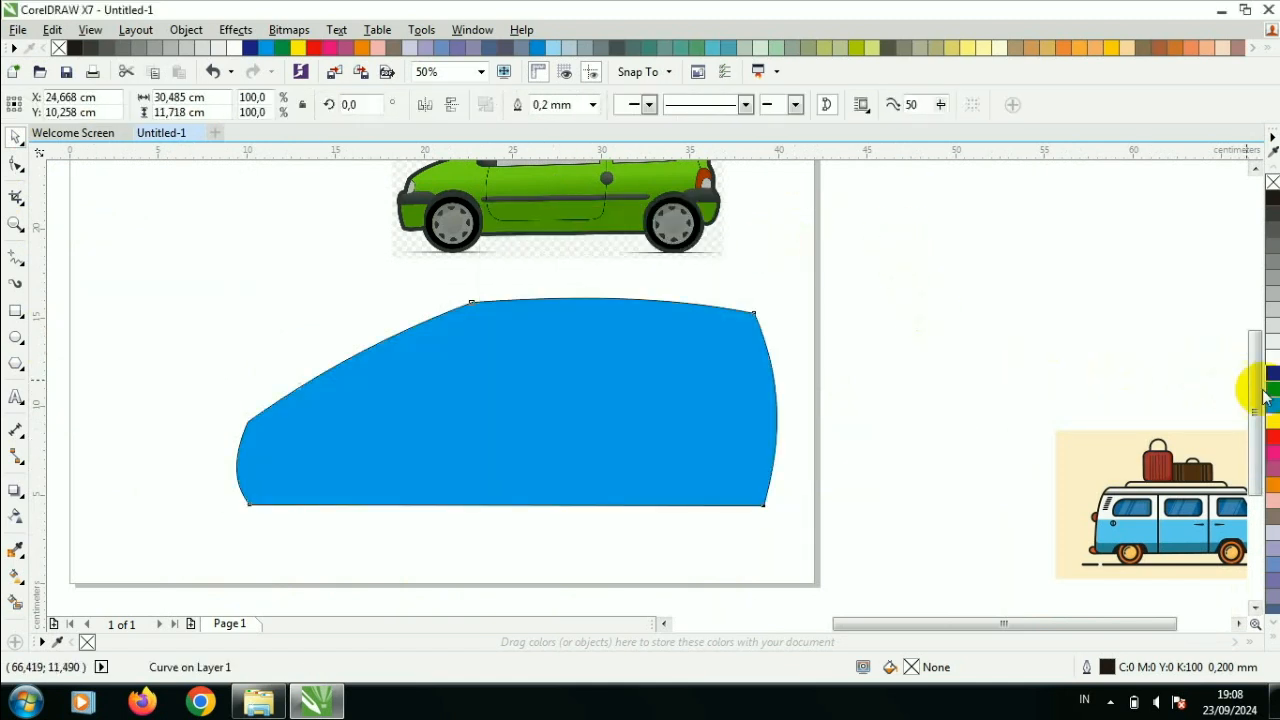
click(758, 350)
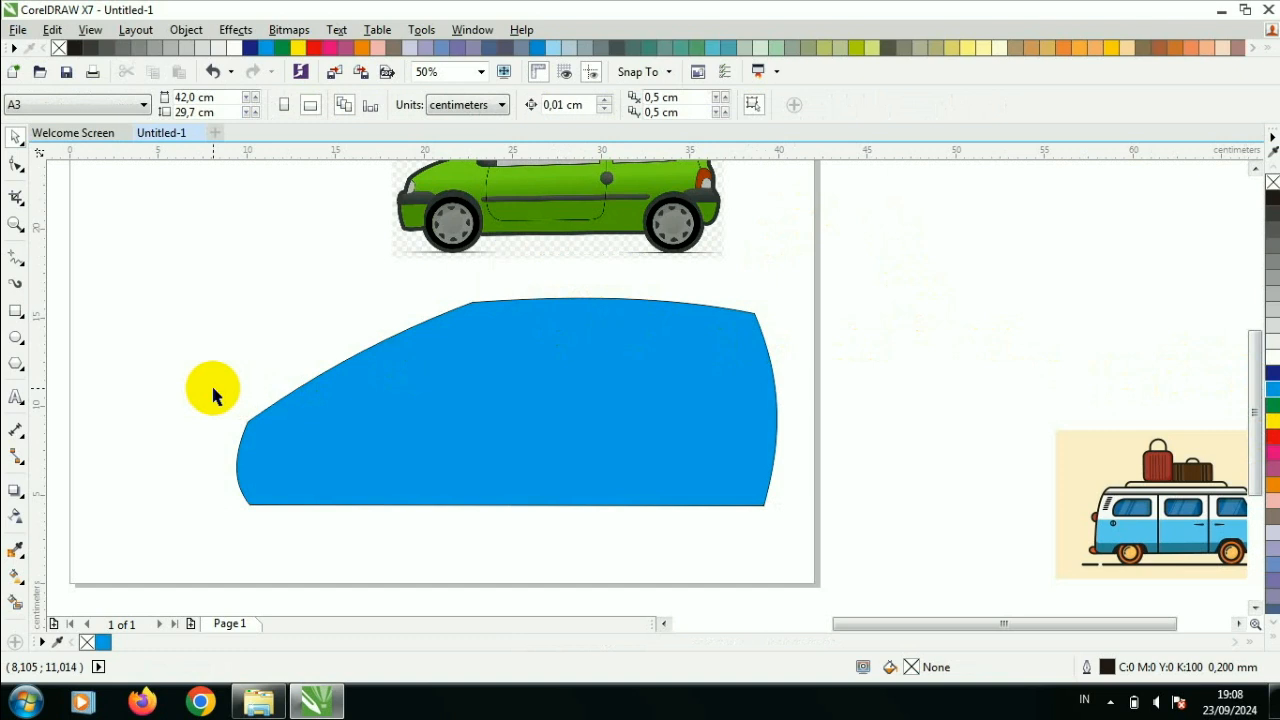
- Draw a rectangle about 31.1 by 3.2 cm across the body's lower edge and round its corners by about 0.5 cm
click(16, 313)
drag(229, 459, 779, 514)
click(15, 164)
drag(229, 459, 221, 444)
click(15, 137)
click(309, 414)
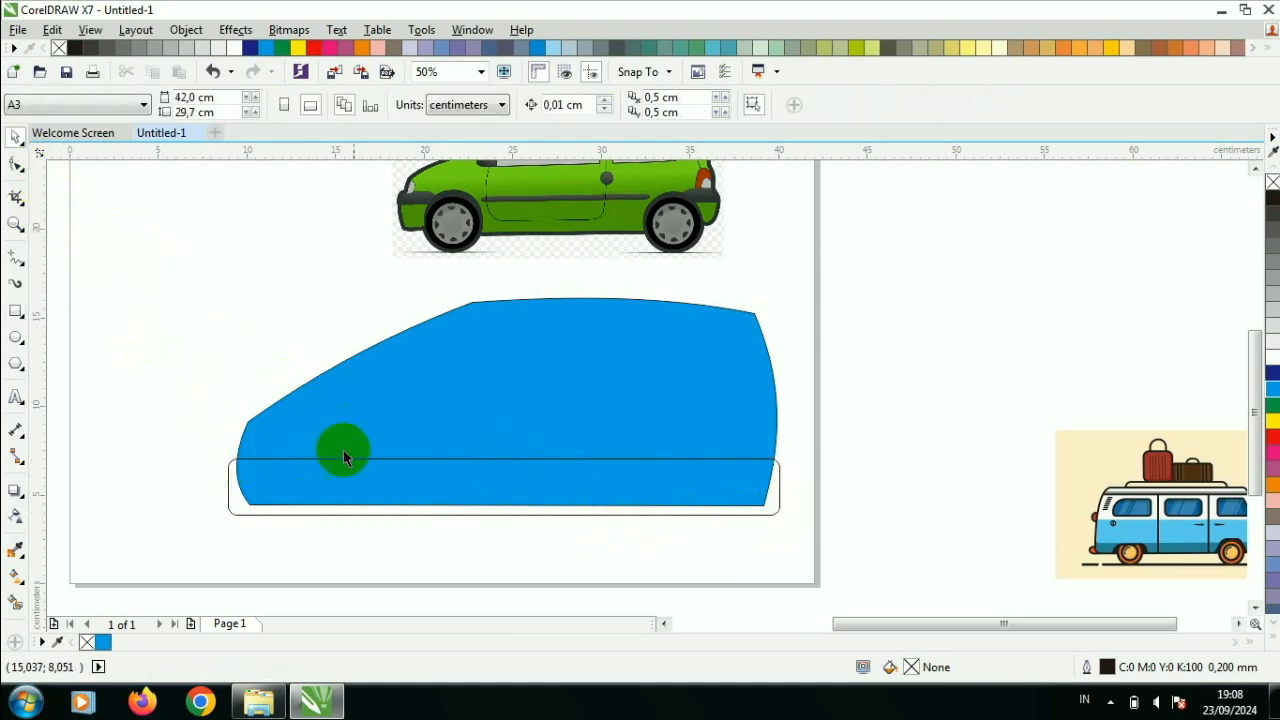
- Fill the rounded strip along the car's base with dark blue (C100 M100 Y0 K0)
click(444, 484)
click(1272, 373)
click(946, 369)
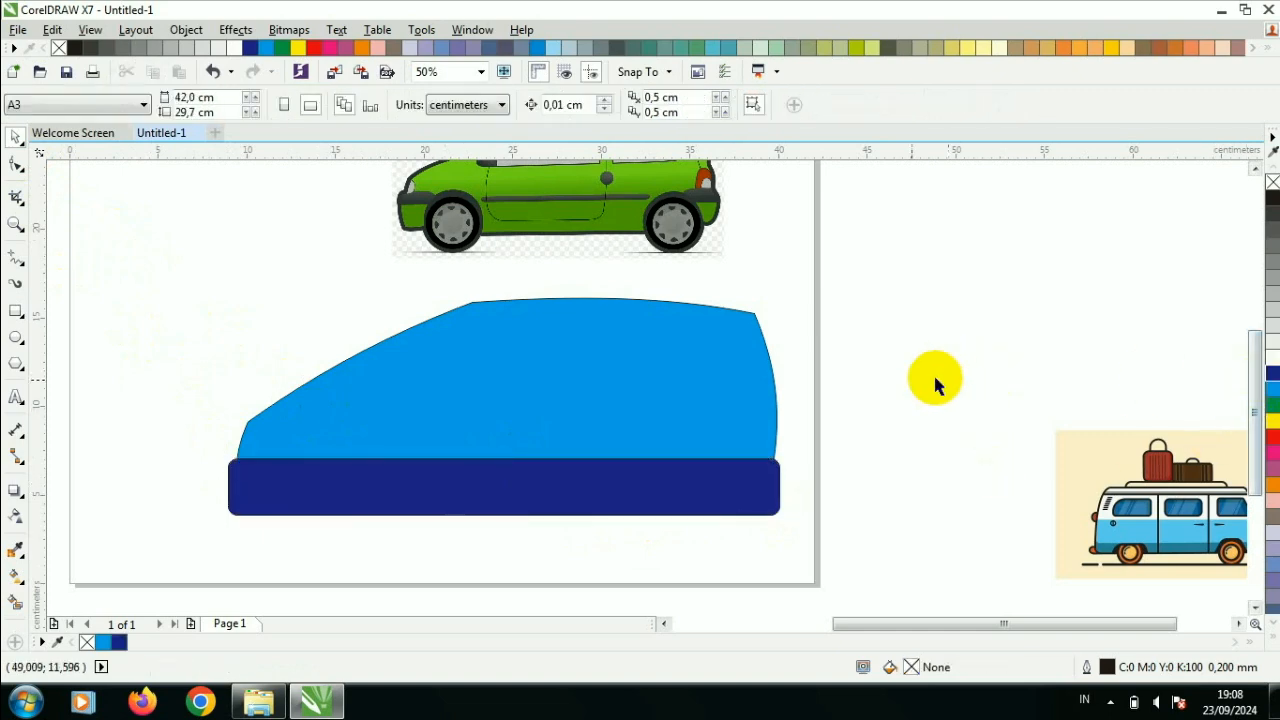
- Duplicate the dark blue strip and place the copy just below the original
click(620, 467)
scroll(711, 450, up, 1)
scroll(746, 489, down, 1)
key(ctrl+d)
click(594, 423)
drag(621, 510, 607, 592)
- Weld the upper dark blue strip to the cyan car body
click(616, 522)
shift+click(594, 351)
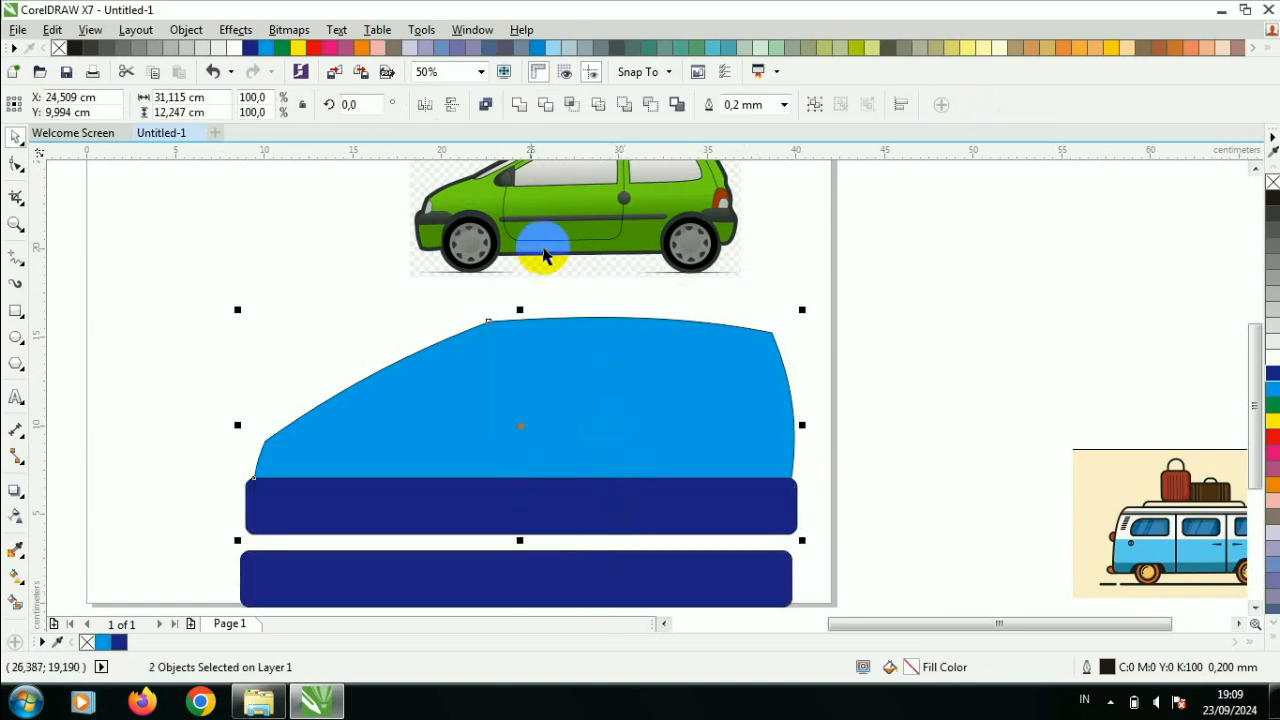
click(509, 106)
click(876, 370)
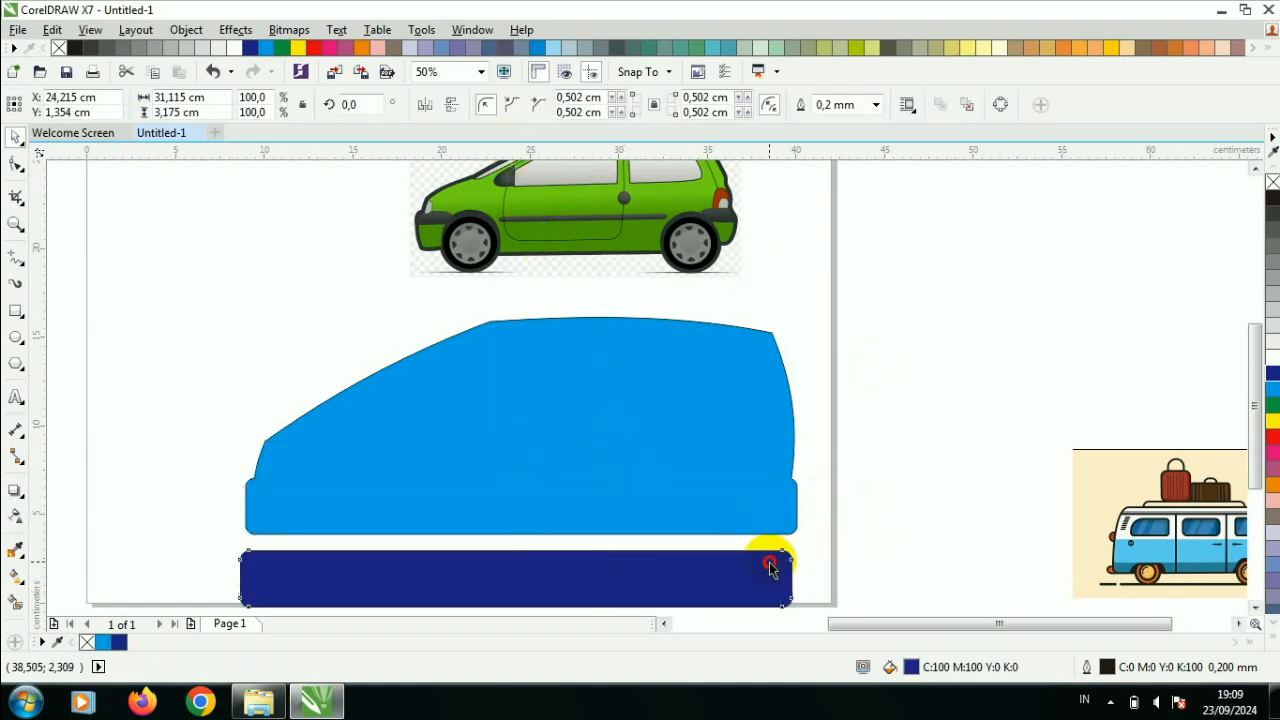
- Move the remaining dark blue strip onto the base of the welded body, matching its rounded corners
drag(766, 566, 760, 495)
scroll(798, 478, up, 2)
scroll(822, 476, up, 3)
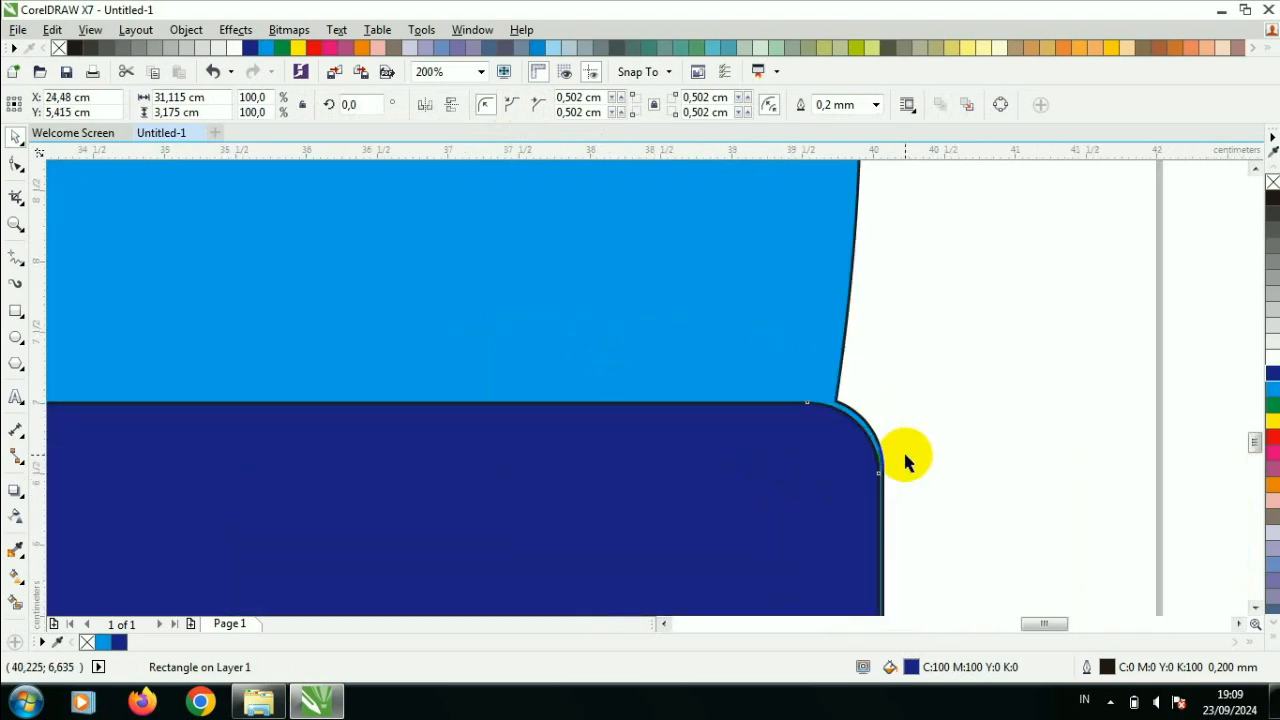
scroll(720, 434, down, 5)
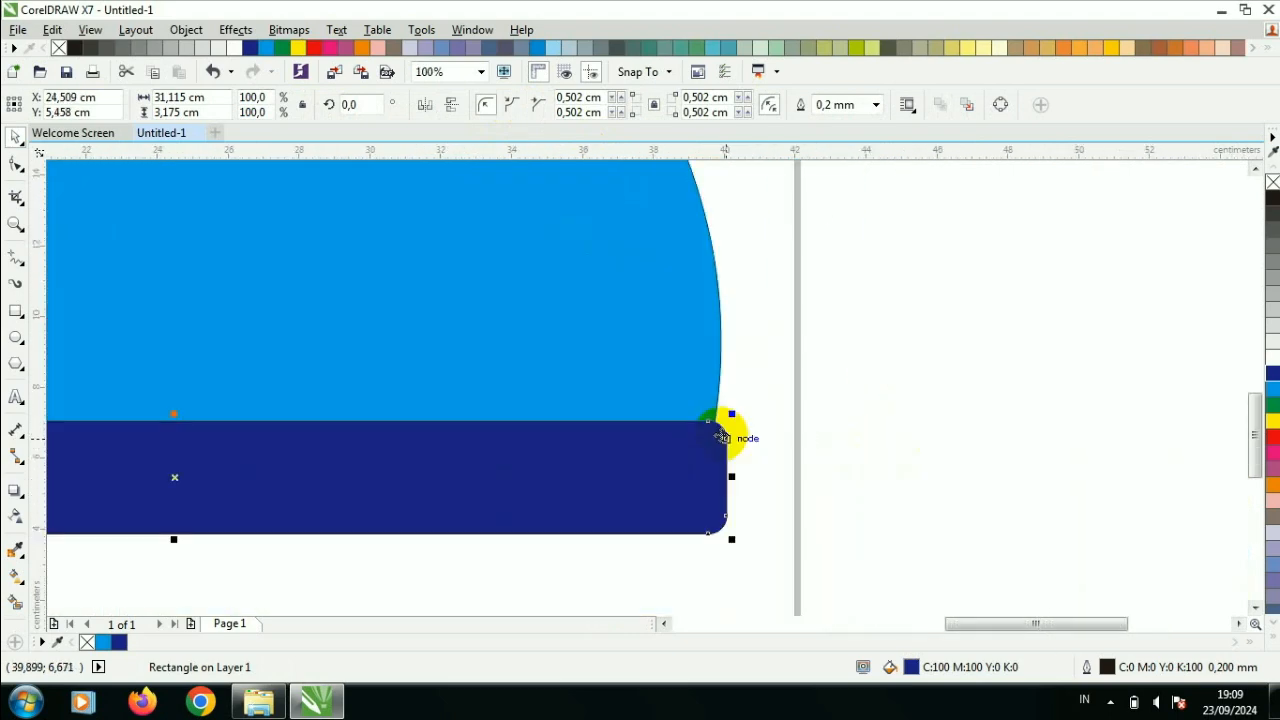
- Remove the outlines from the car body and the dark blue strip
drag(129, 251, 760, 565)
click(784, 104)
click(738, 121)
click(837, 251)
- Draw a circle about 7.5 cm in diameter and place it over the front part of the dark blue strip
click(16, 337)
drag(278, 413, 335, 469)
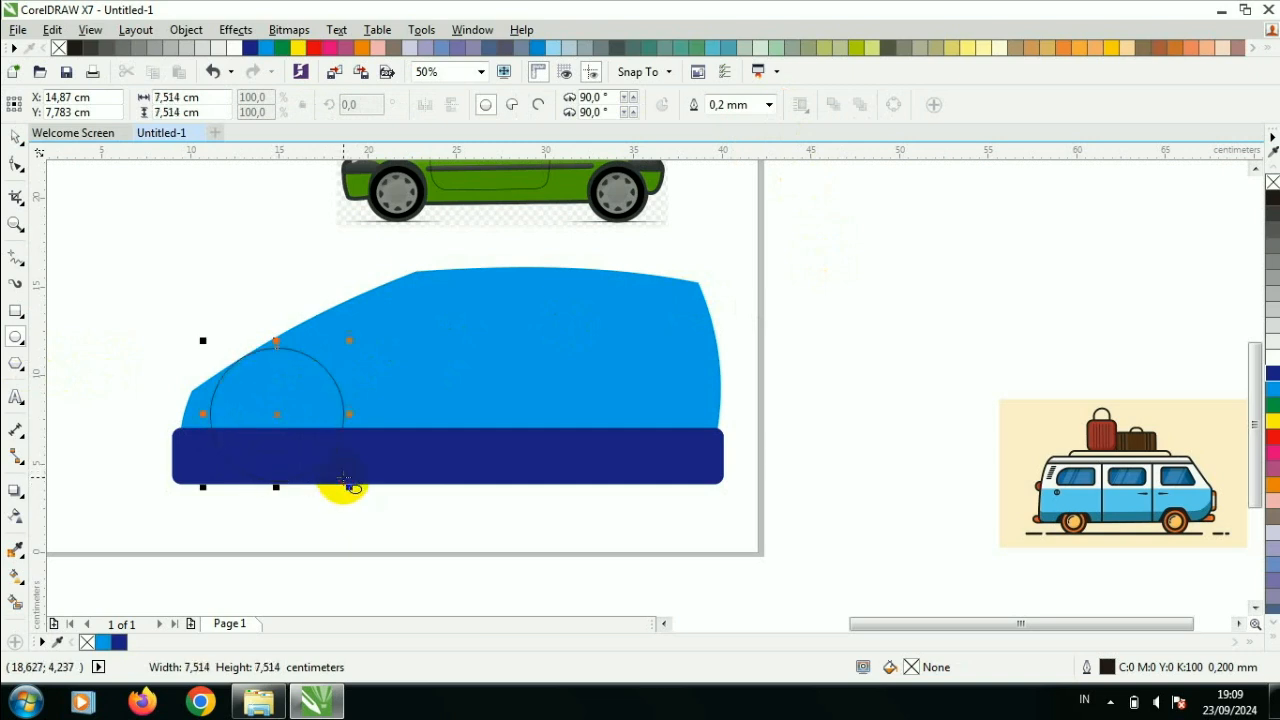
key(space)
click(276, 414)
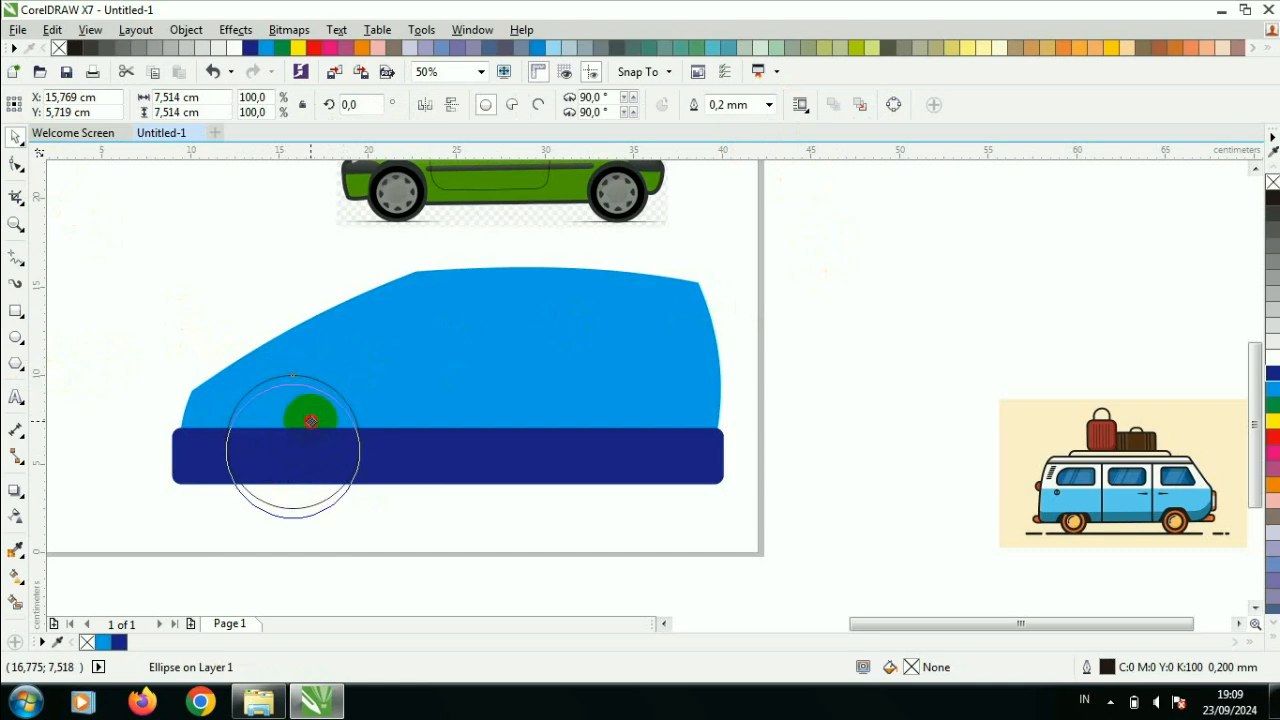
- Add a horizontal guideline at the circle's bottom and copy the circle to the rear of the car, resting on the guideline
drag(486, 149, 509, 526)
click(320, 478)
drag(304, 519, 314, 509)
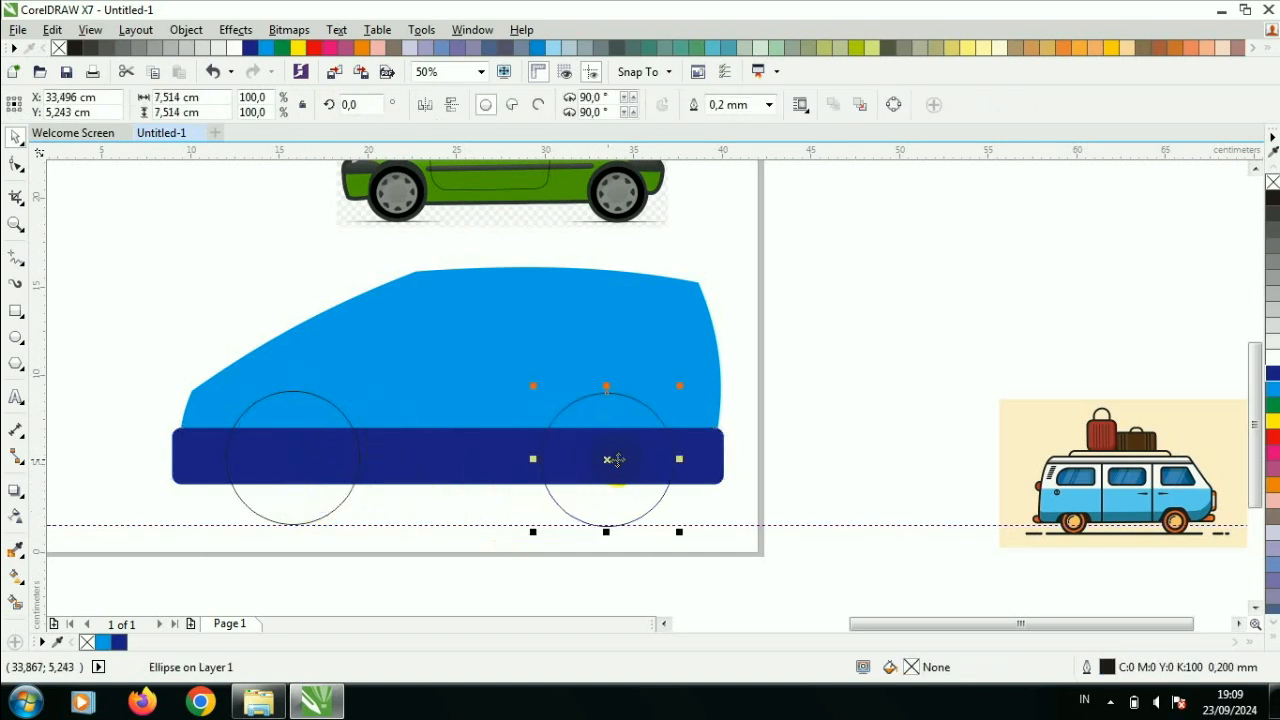
scroll(678, 470, up, 1)
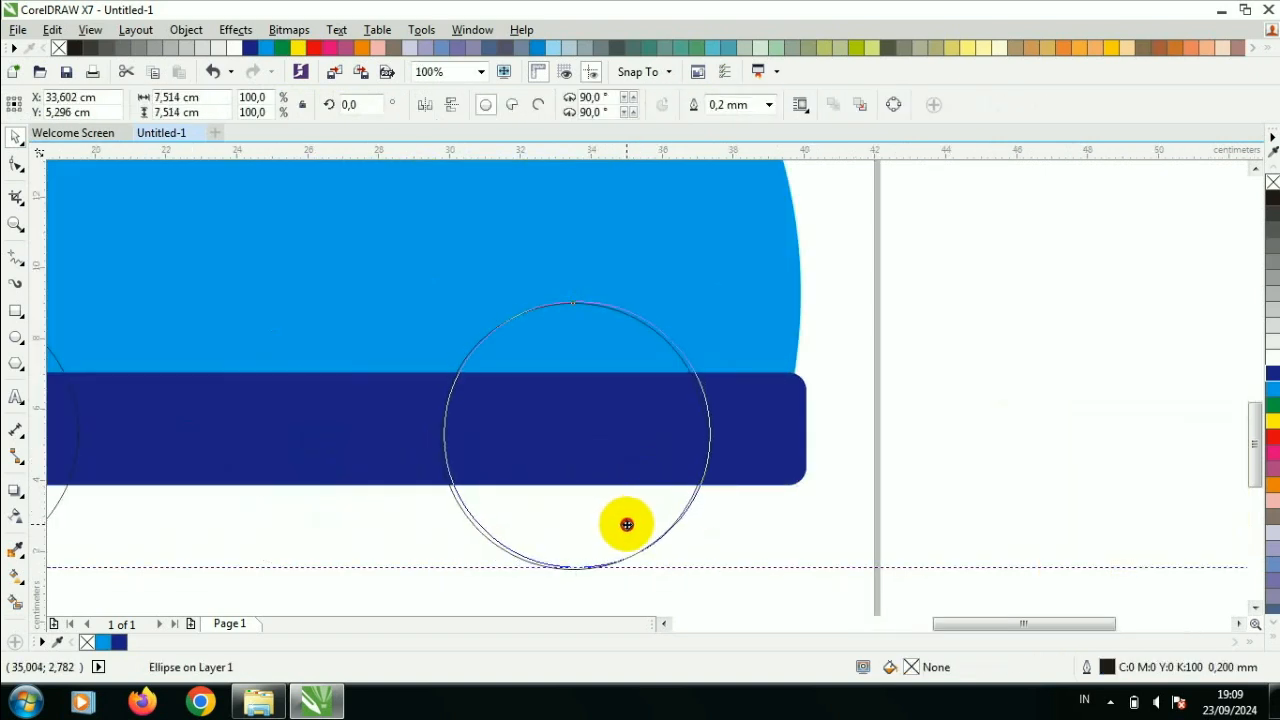
drag(627, 524, 627, 524)
scroll(627, 524, down, 1)
click(799, 482)
- Cut both wheel circles out of the cyan body with Simplify
click(630, 421)
shift+click(314, 420)
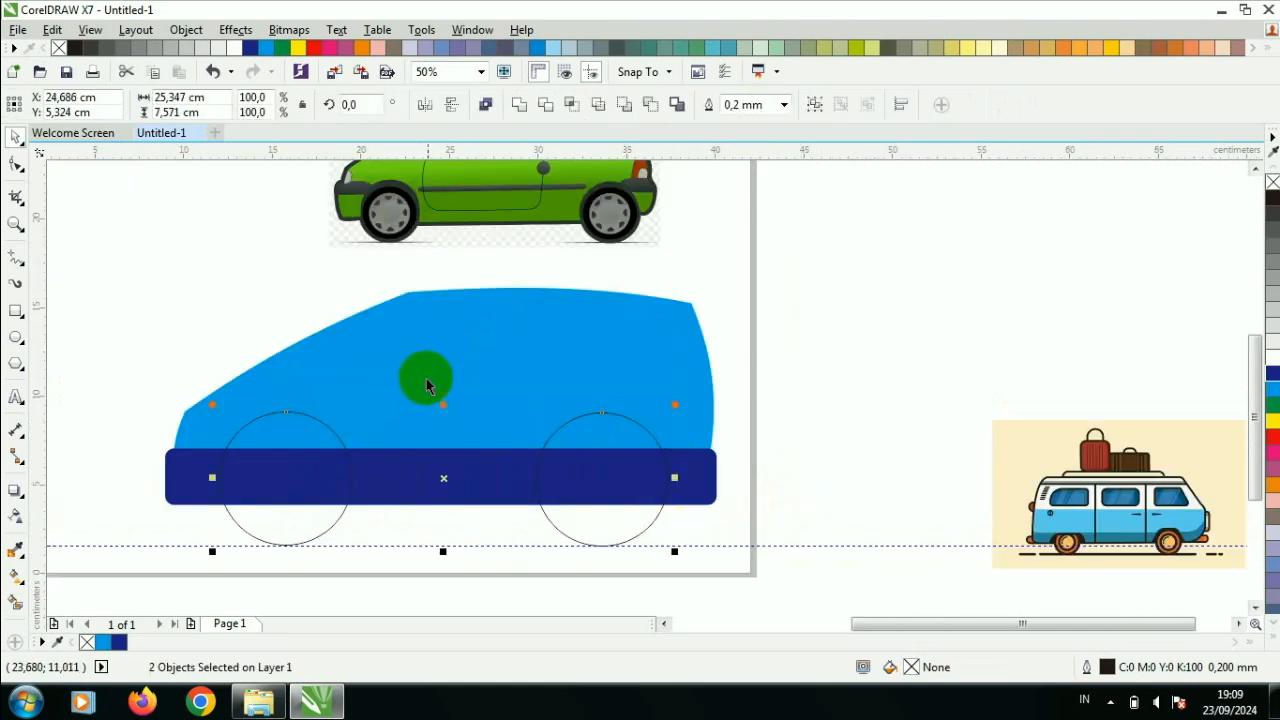
shift+click(430, 377)
click(597, 105)
click(870, 410)
- Cut both wheel circles out of the dark blue strip with Simplify
click(665, 470)
shift+click(350, 475)
click(597, 105)
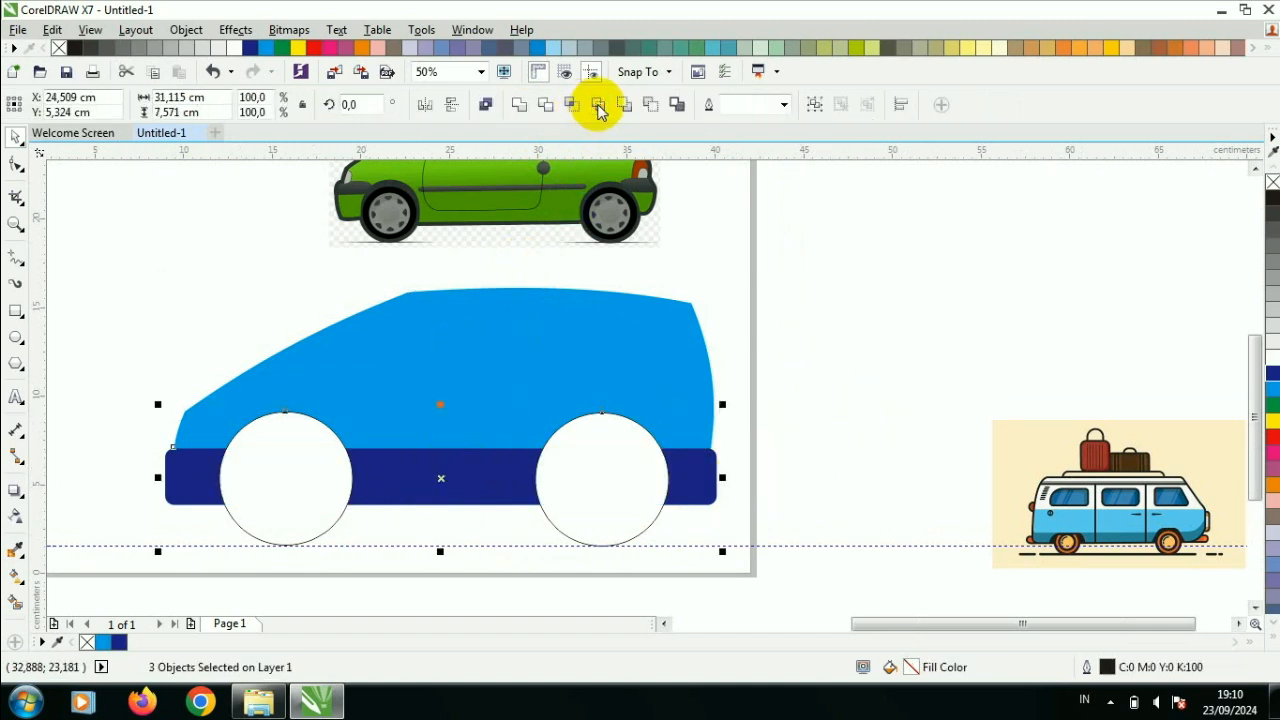
click(859, 353)
- Place copies of both wheel circles in the empty area beside the page above the blue van
click(604, 485)
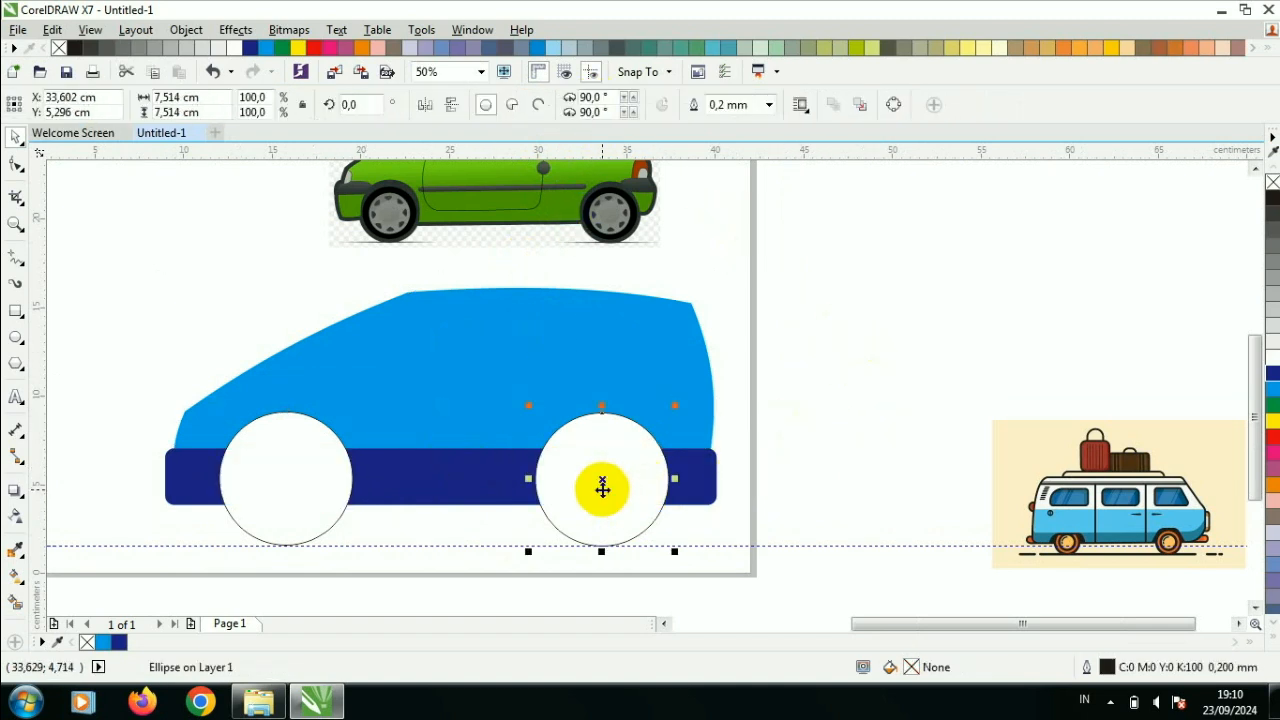
click(496, 417)
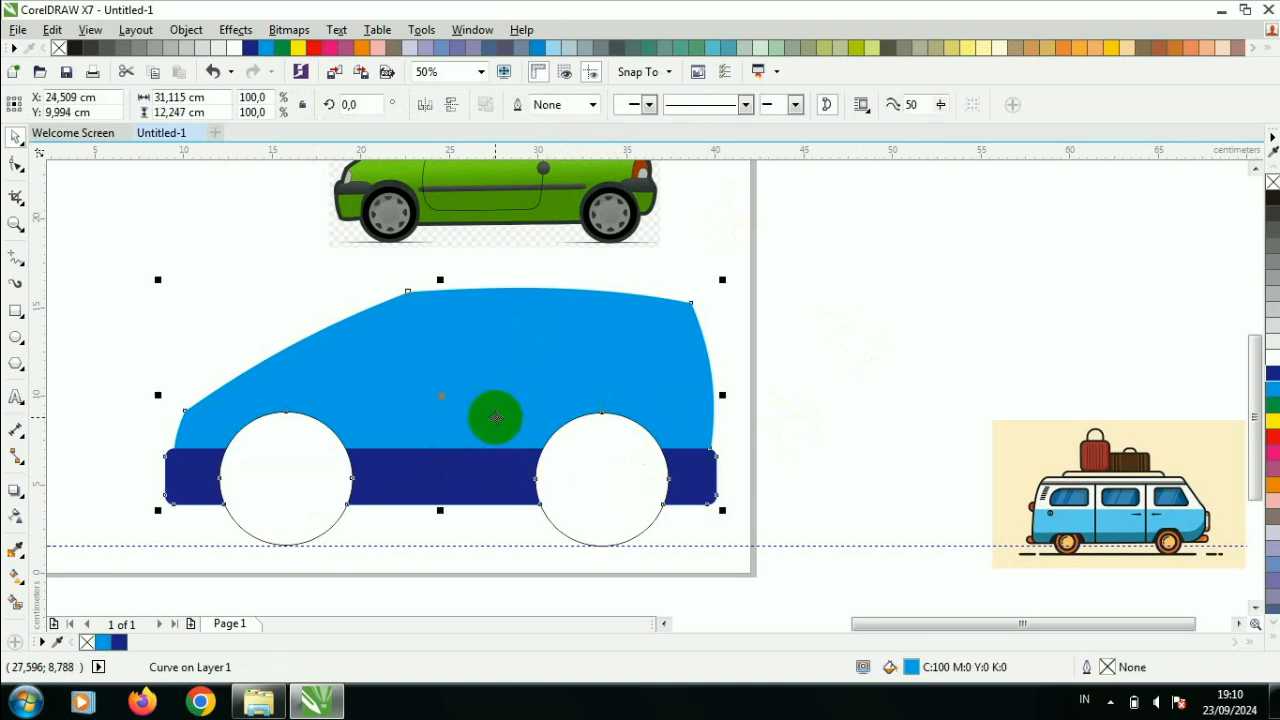
click(302, 500)
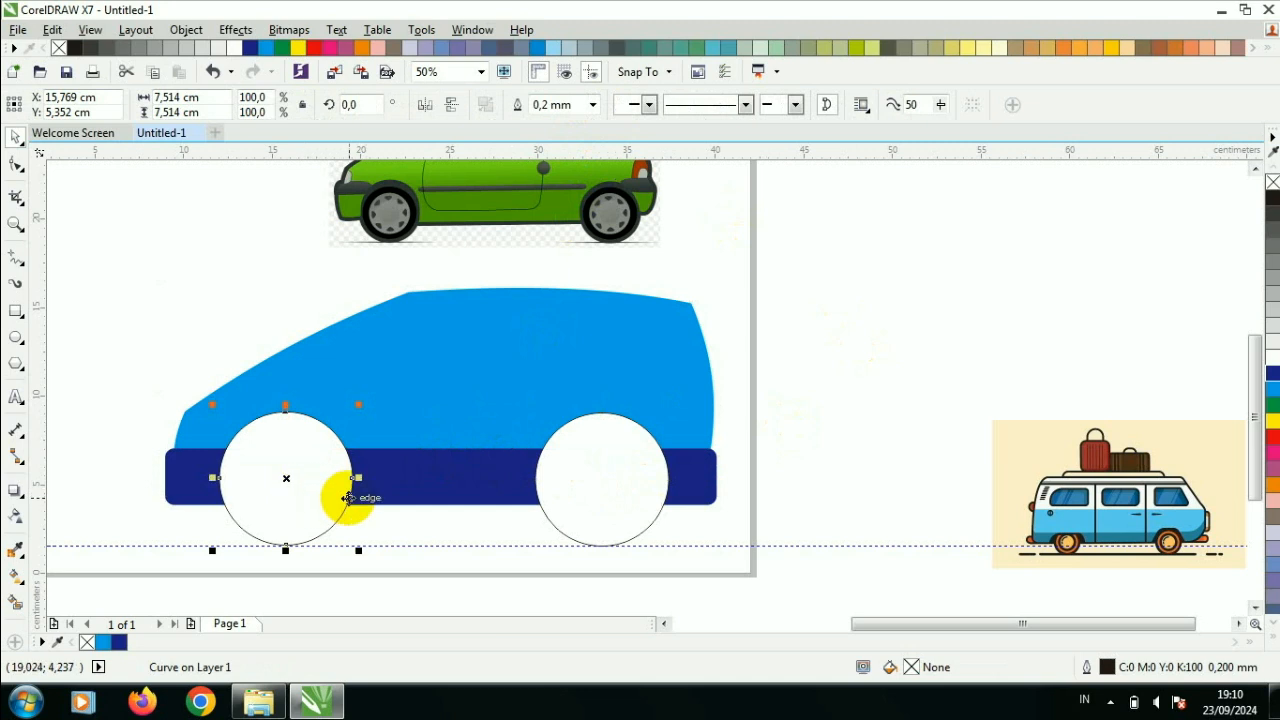
shift+click(569, 491)
drag(569, 491, 1141, 286)
click(607, 488)
shift+click(322, 492)
- Draw a rectangle about 26.6 cm wide from the strip's lower edge downward, covering the bottoms of both wheel circles
click(16, 311)
drag(209, 505, 680, 601)
click(16, 137)
- Cut off the parts of both circles below the strip with Simplify, and delete the cutting rectangle
click(306, 509)
shift+click(560, 530)
shift+click(535, 505)
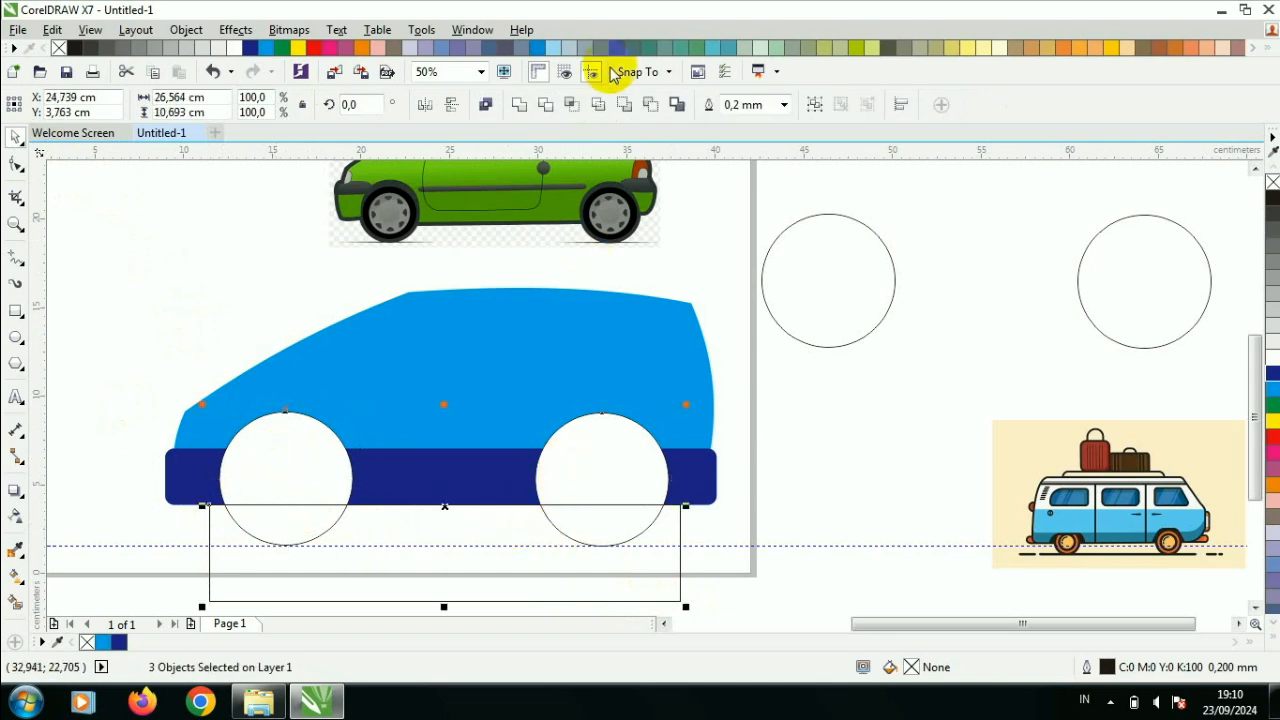
click(597, 108)
click(669, 531)
key(Delete)
- Fill both trimmed wheel arch shapes with black
click(614, 468)
shift+click(345, 455)
click(1272, 197)
- Move a spare wheel circle into the front arch, scale it to about 6.6 cm in diameter and fill it black
drag(848, 294, 314, 486)
scroll(353, 433, up, 2)
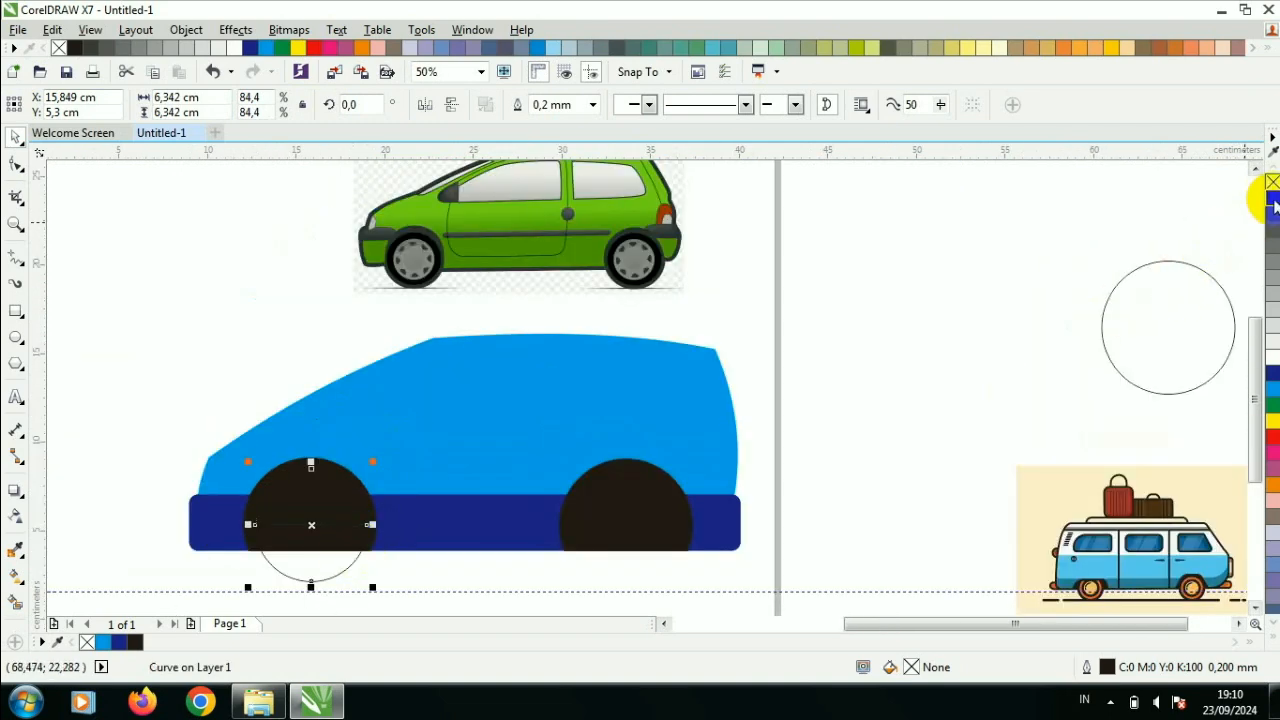
scroll(329, 512, up, 2)
drag(413, 421, 418, 416)
- Fill the front wheel arch with 70% black grey
click(412, 482)
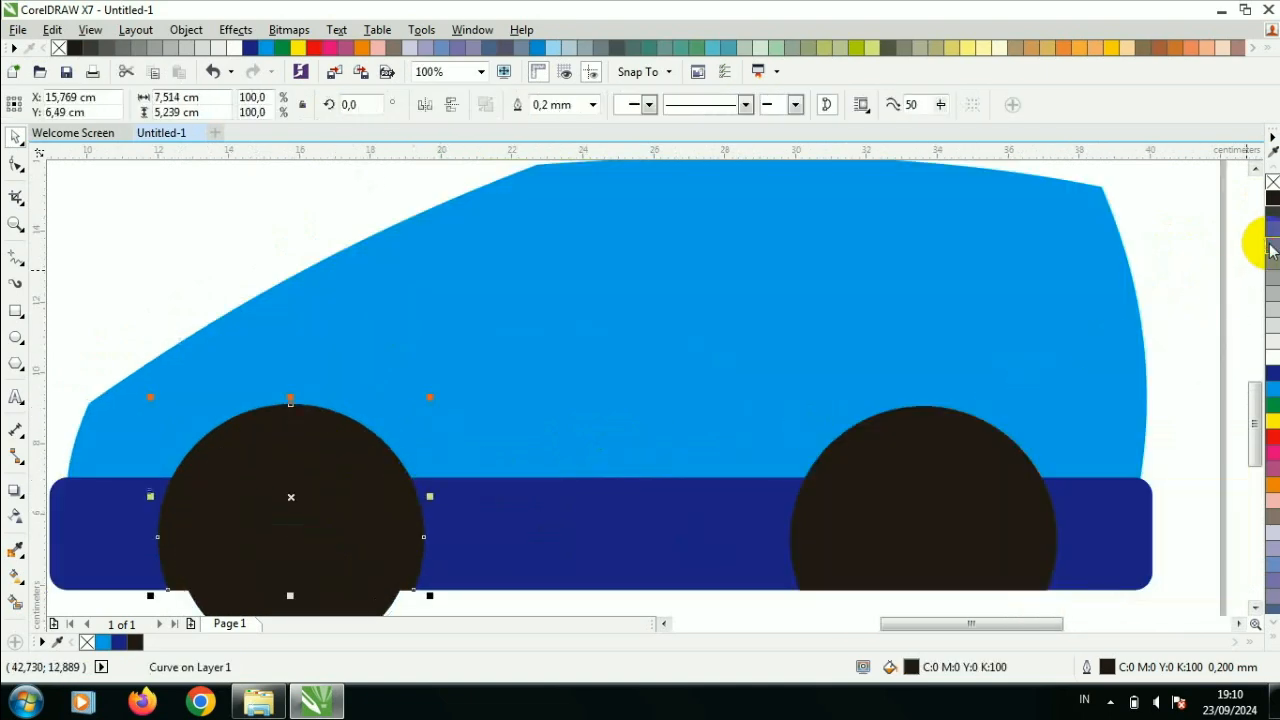
click(1271, 246)
scroll(630, 480, down, 2)
scroll(420, 543, up, 2)
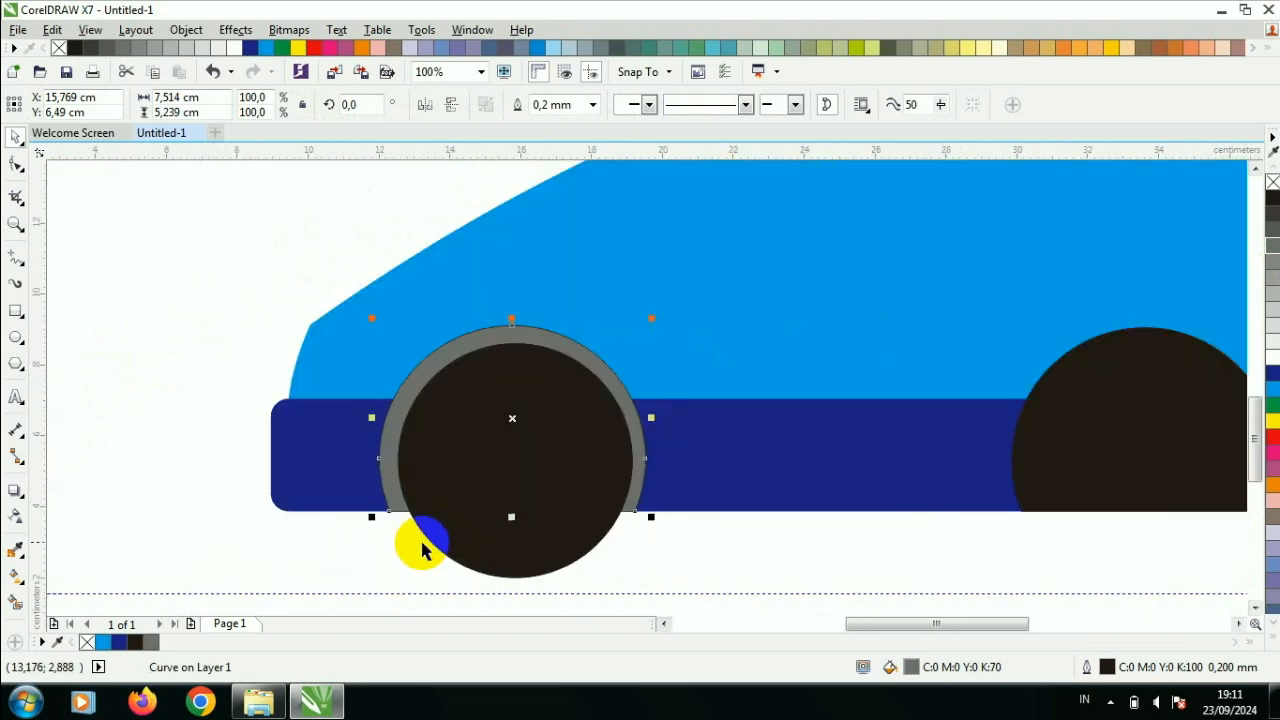
- Centre the black front wheel horizontally within its grey arch
click(460, 529)
scroll(471, 523, up, 4)
scroll(514, 485, down, 4)
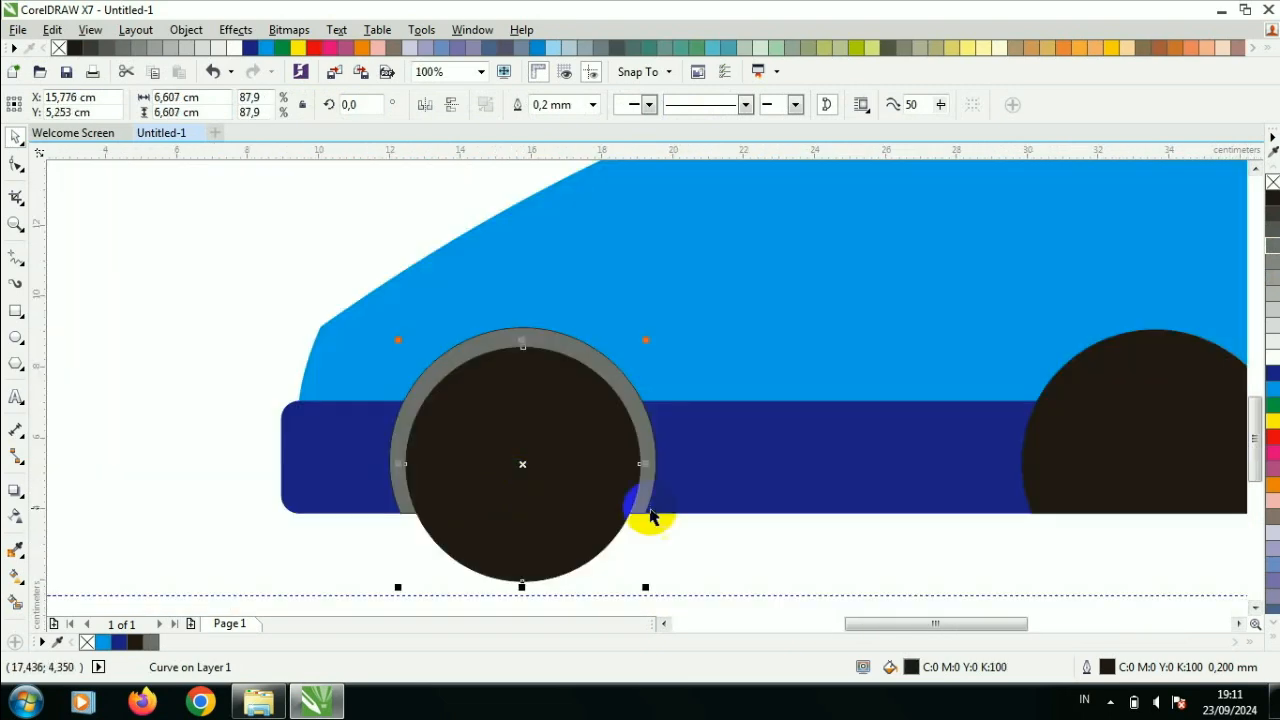
- Fill the rear wheel arch with the same 70% black grey
scroll(607, 502, down, 4)
scroll(595, 515, up, 2)
click(900, 484)
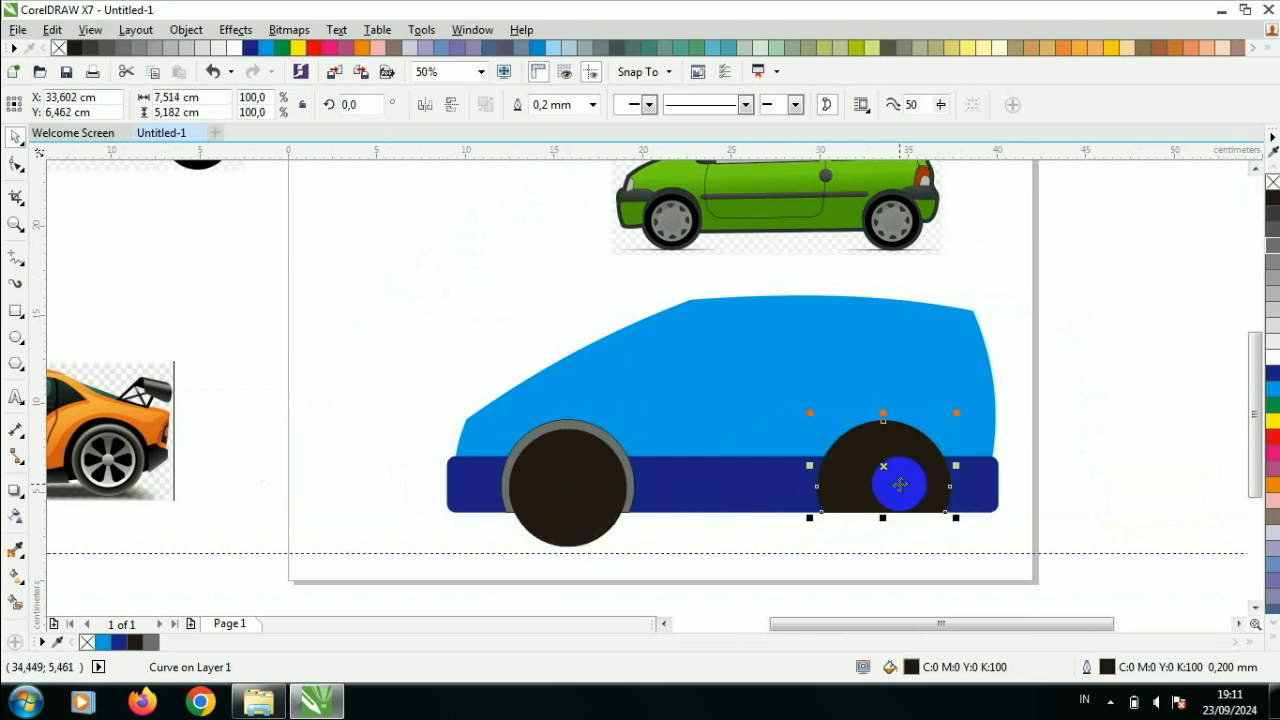
click(1272, 246)
- Remove the outlines from both grey wheel arches
scroll(603, 454, up, 2)
click(603, 454)
shift+click(1079, 427)
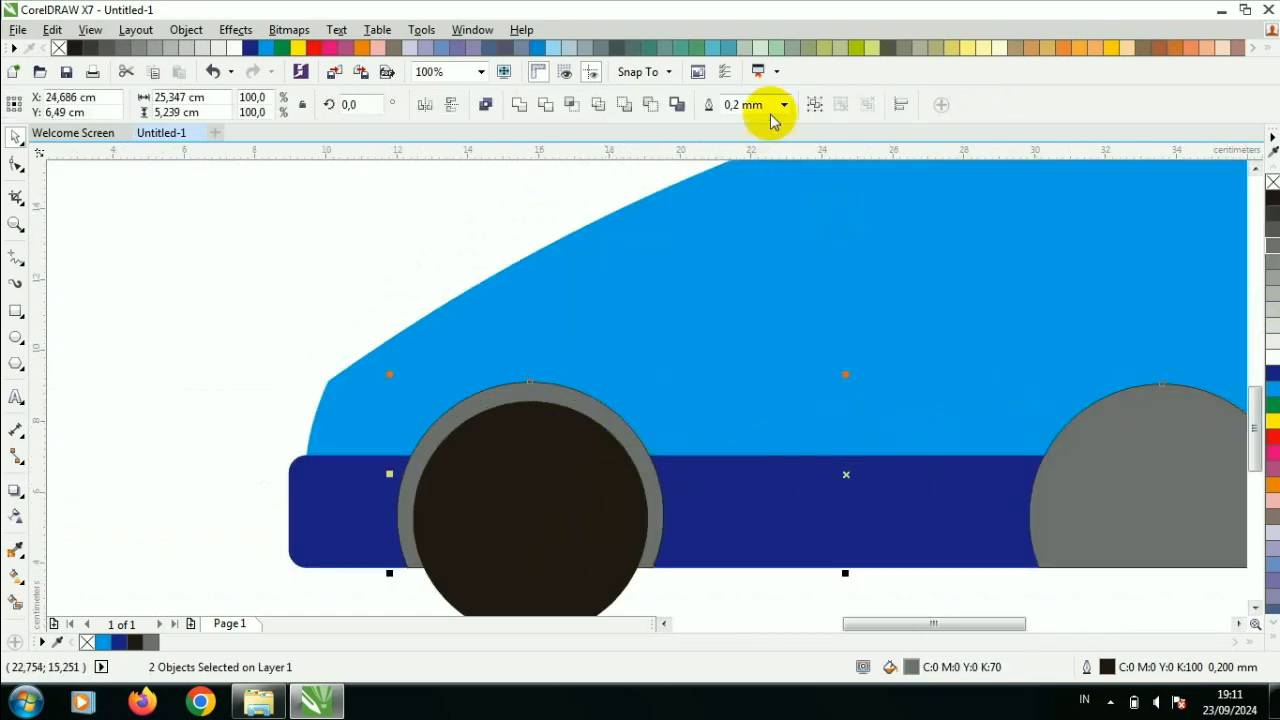
click(783, 106)
click(782, 123)
- Enlarge the black front wheel to about 7 cm in diameter
scroll(802, 298, down, 1)
scroll(705, 409, up, 1)
click(707, 411)
drag(751, 528, 756, 540)
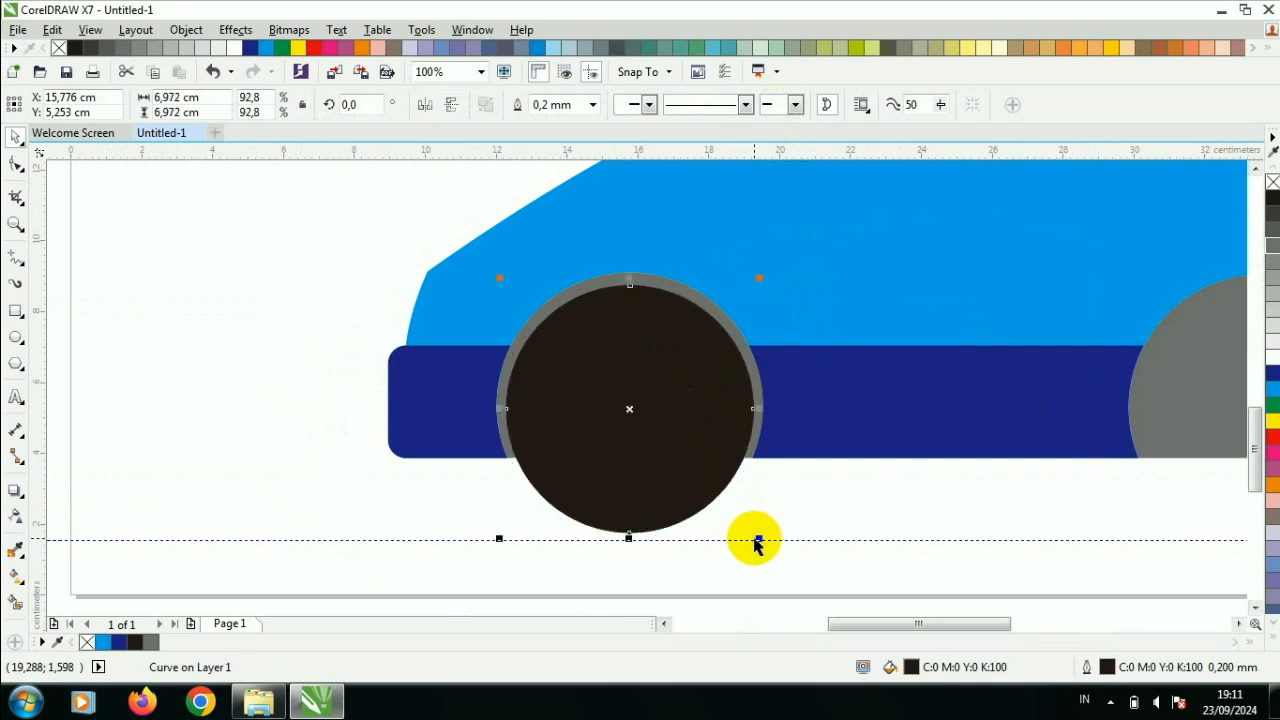
- Reposition the front wheel to sit evenly inside the grey arch, centred at about x 15.8 cm, y 5.4 cm
scroll(676, 429, up, 1)
drag(677, 429, 672, 431)
scroll(669, 425, down, 1)
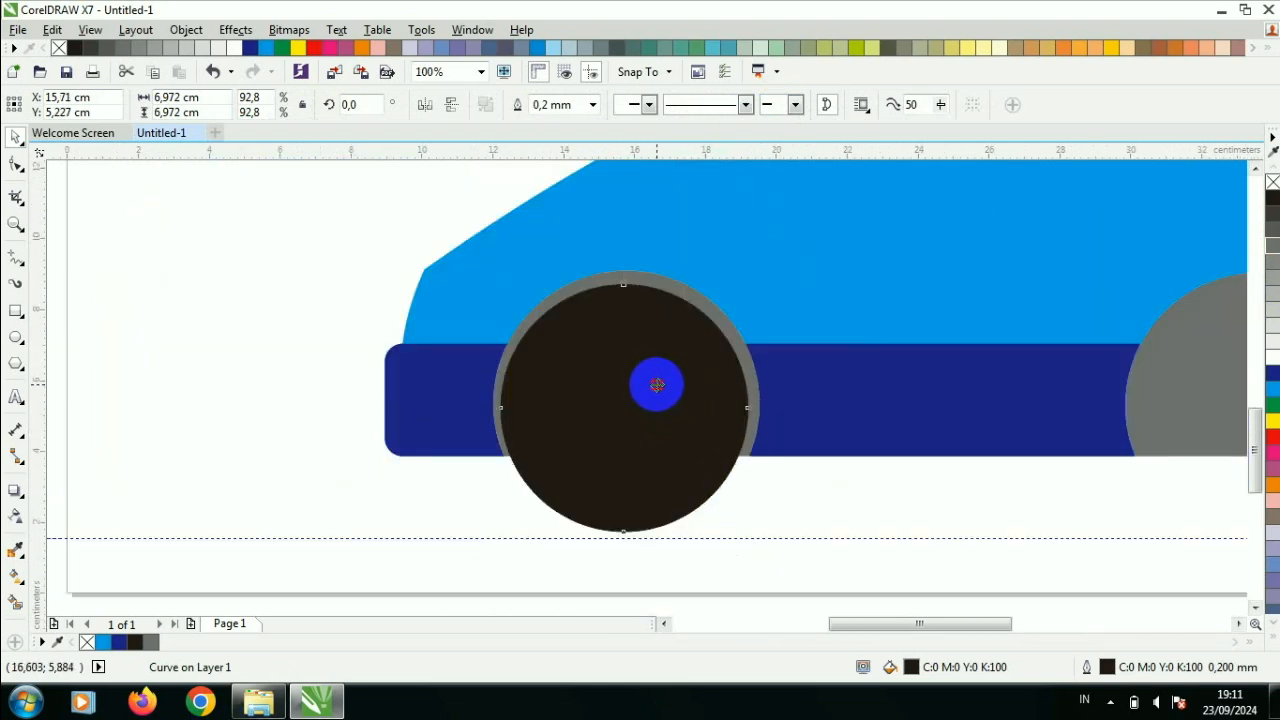
drag(657, 385, 661, 384)
scroll(637, 323, up, 2)
drag(638, 323, 634, 315)
scroll(634, 314, down, 3)
scroll(635, 366, up, 2)
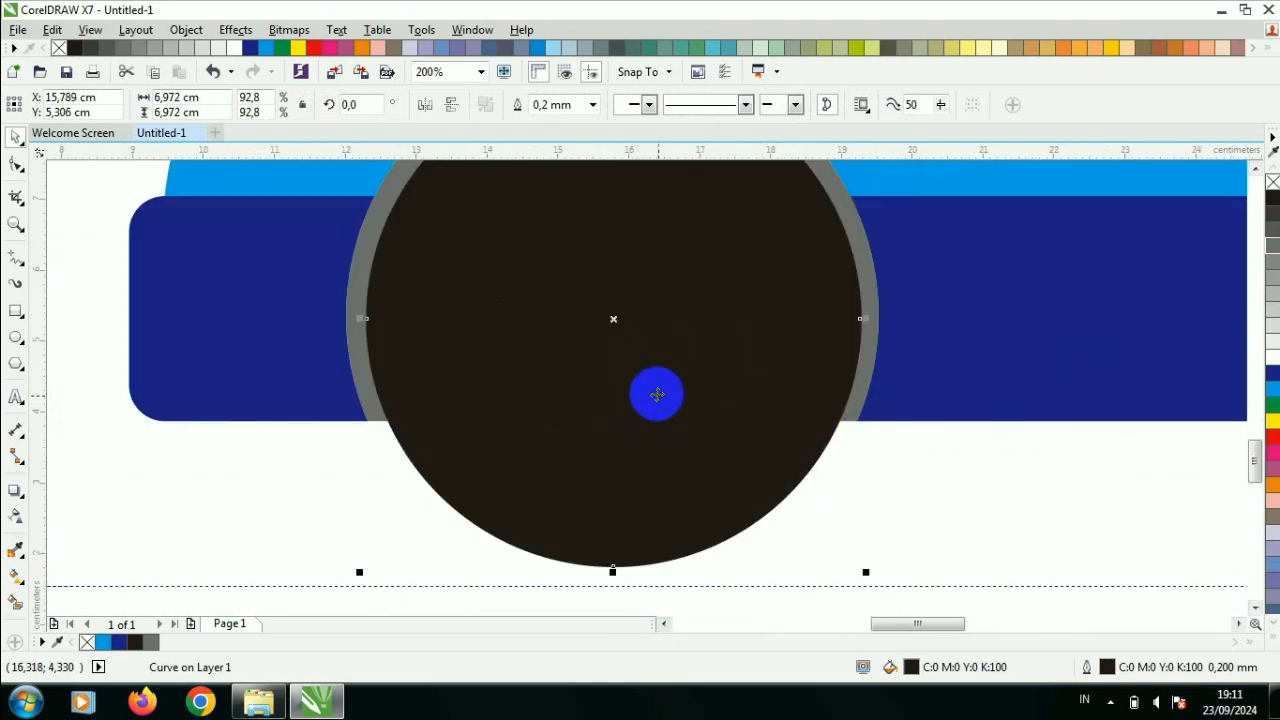
drag(656, 394, 662, 338)
scroll(662, 334, down, 2)
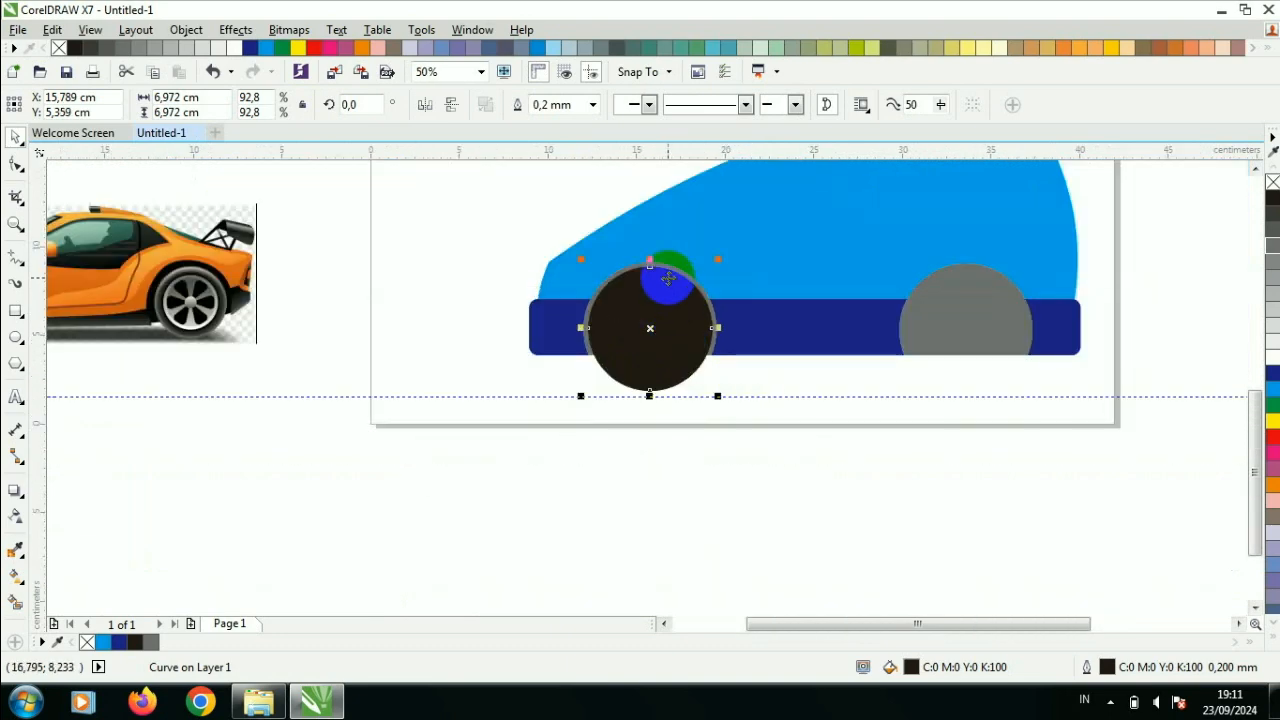
- Duplicate the black front wheel and place the copy inside the rear wheel arch at about x 33.6 cm
scroll(668, 276, up, 1)
click(803, 454)
click(725, 410)
key(ctrl+d)
scroll(725, 410, down, 1)
drag(725, 410, 997, 338)
scroll(1035, 364, up, 1)
scroll(1015, 362, up, 1)
scroll(997, 338, down, 1)
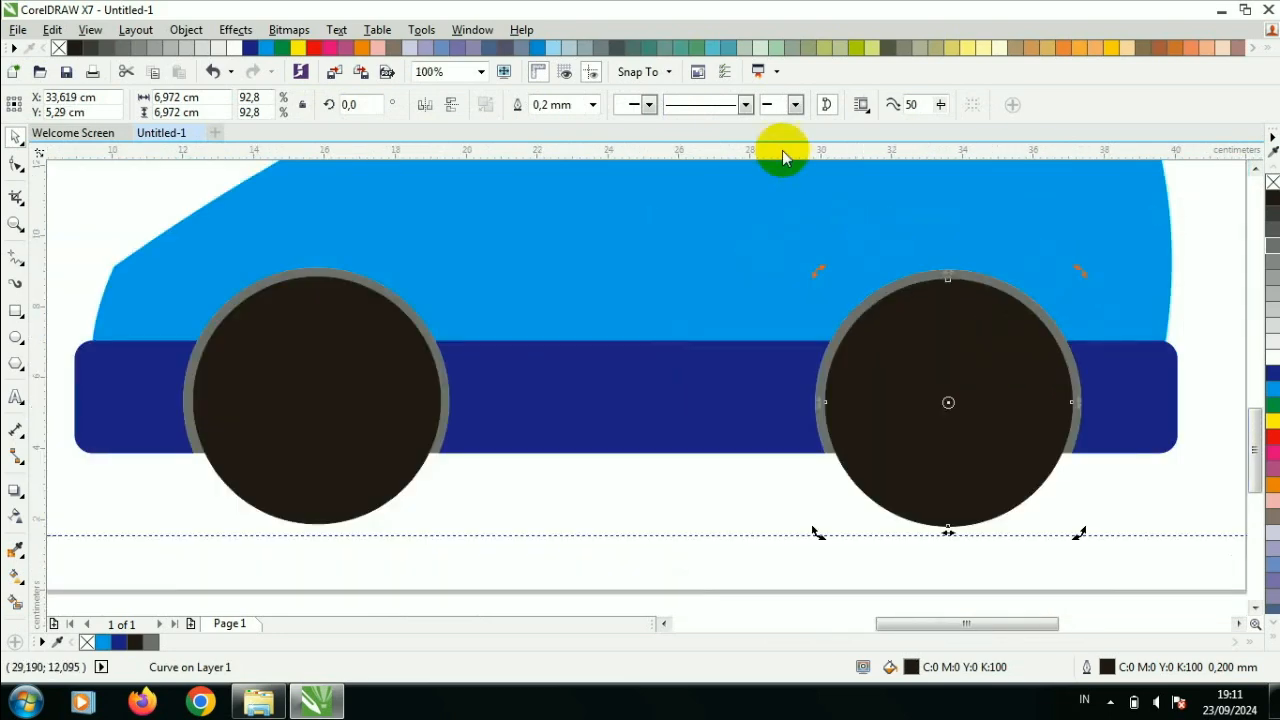
- Add a horizontal guideline along the front wheel's lower edge and align the rear wheel to it, at about y 5.32 cm
drag(790, 437, 800, 523)
click(963, 486)
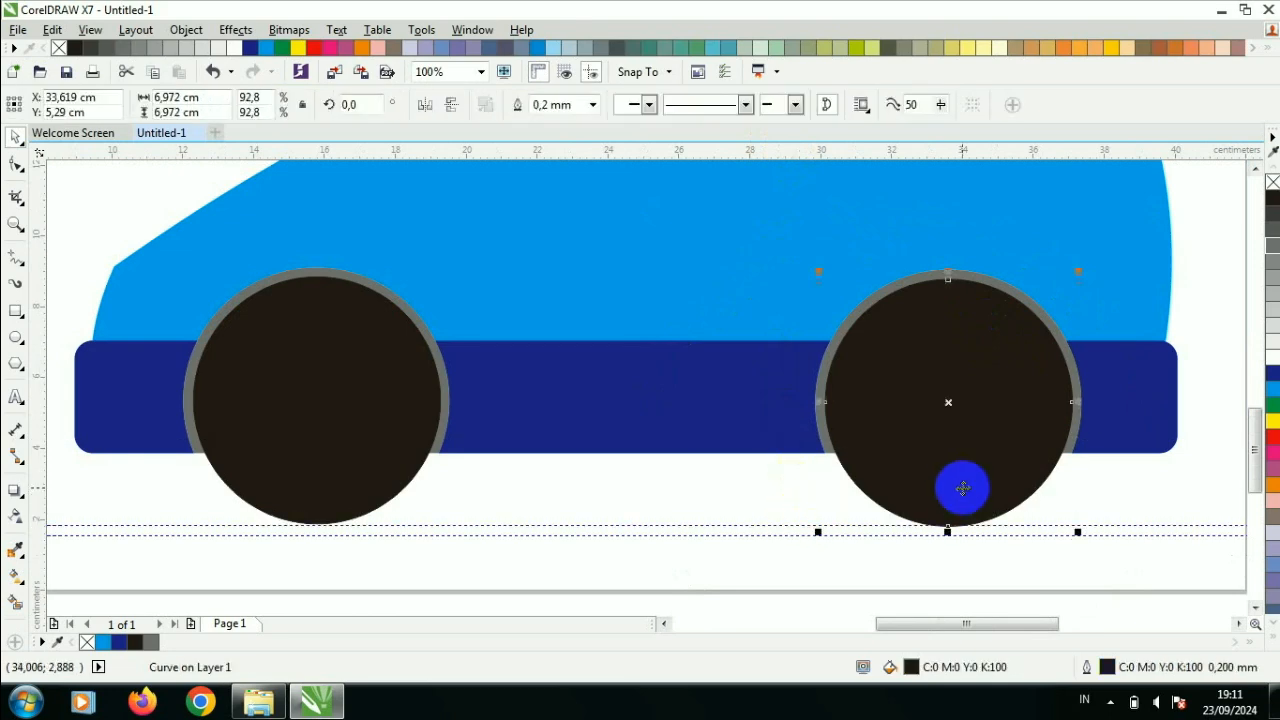
scroll(963, 486, up, 1)
scroll(958, 478, up, 1)
drag(951, 516, 952, 508)
scroll(952, 508, down, 1)
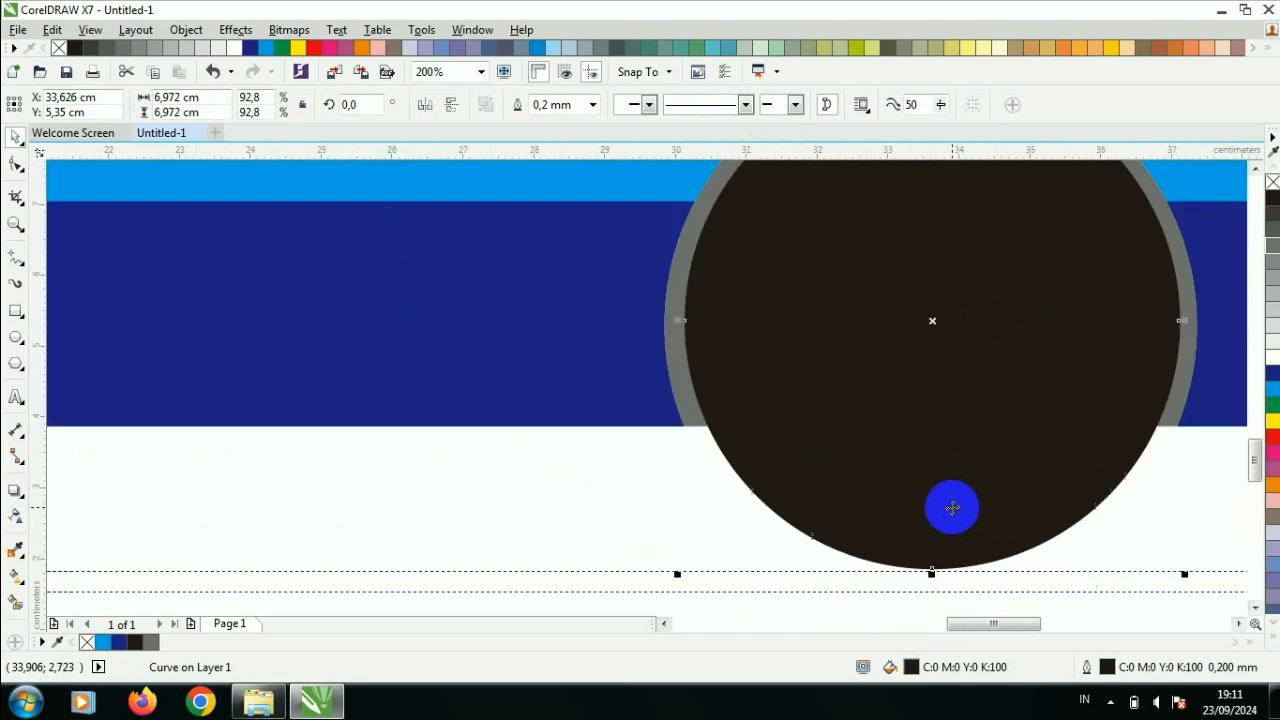
scroll(960, 580, up, 2)
drag(938, 448, 938, 455)
scroll(938, 455, down, 4)
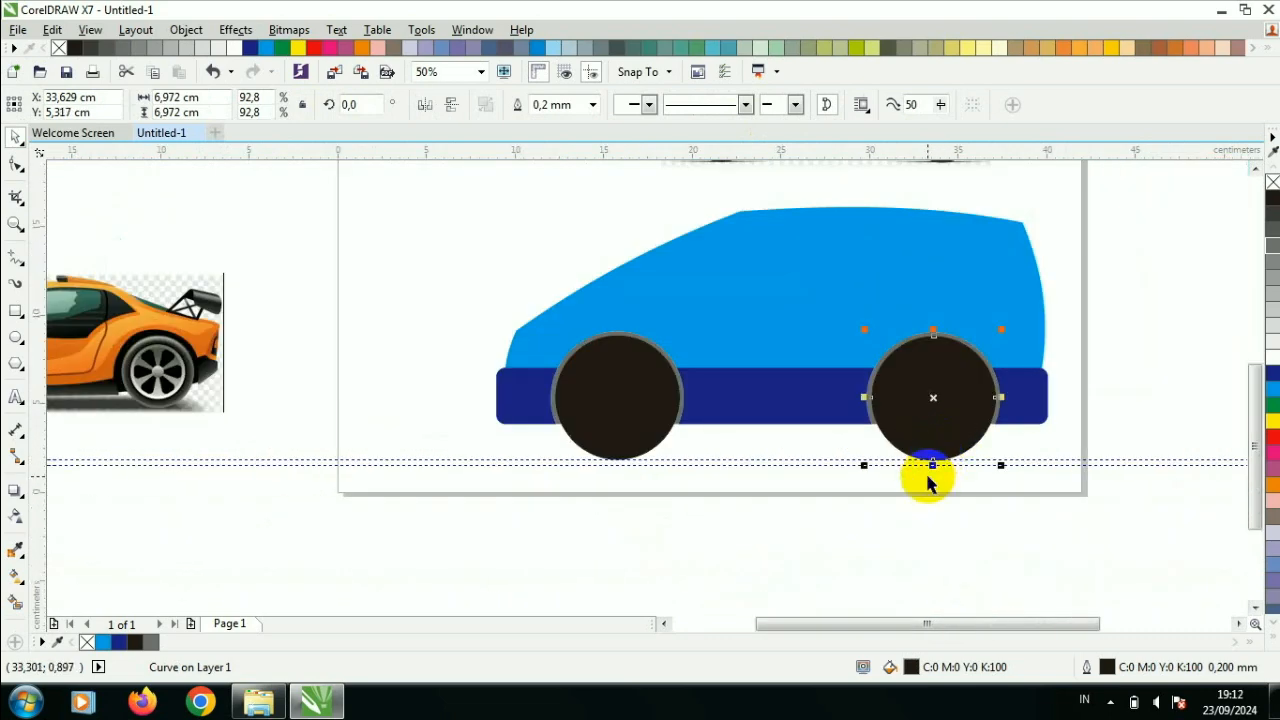
- Delete the lower of the two horizontal guidelines beneath the wheels
click(922, 465)
key(Delete)
scroll(835, 338, down, 1)
scroll(835, 334, up, 1)
click(912, 387)
shift+click(657, 389)
scroll(995, 362, up, 1)
scroll(986, 361, down, 1)
click(1071, 311)
scroll(1022, 305, down, 1)
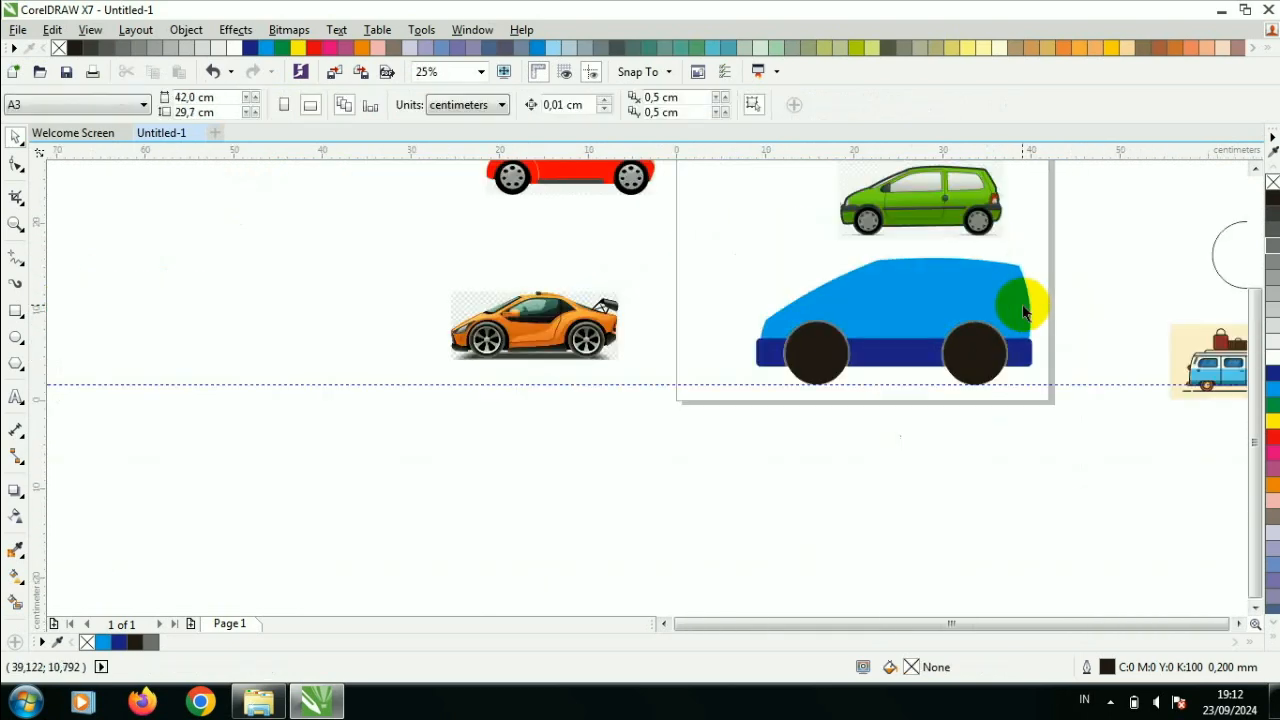
- Apply a vertical linear fountain fill to the car body, running from its existing cyan down to blue (C100 M100)
scroll(958, 185, up, 1)
click(839, 424)
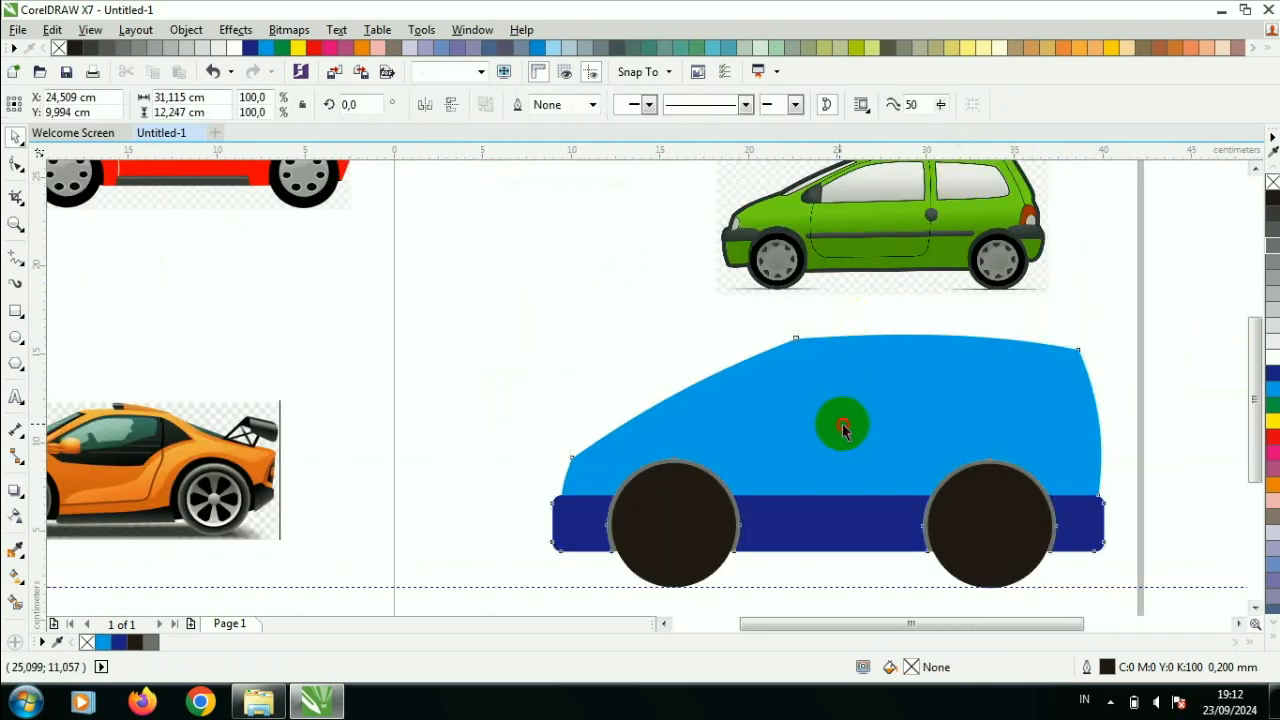
click(14, 575)
scroll(835, 465, up, 1)
drag(854, 355, 854, 510)
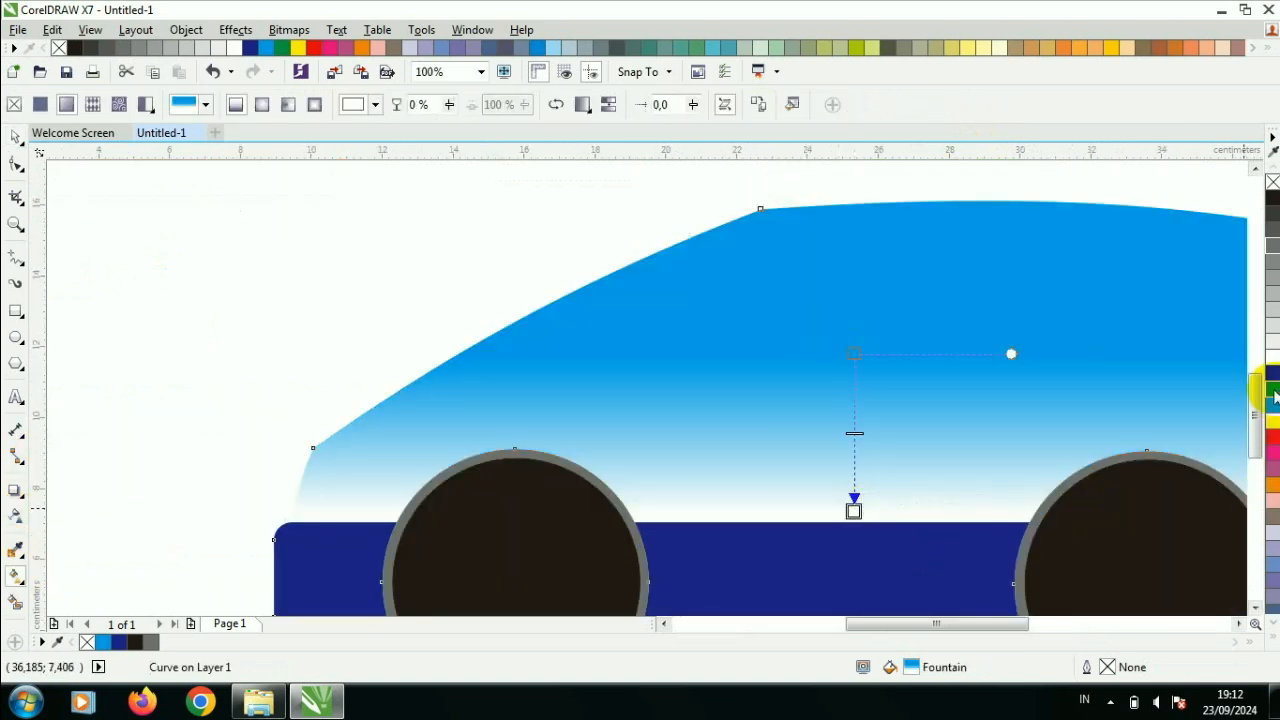
click(1272, 380)
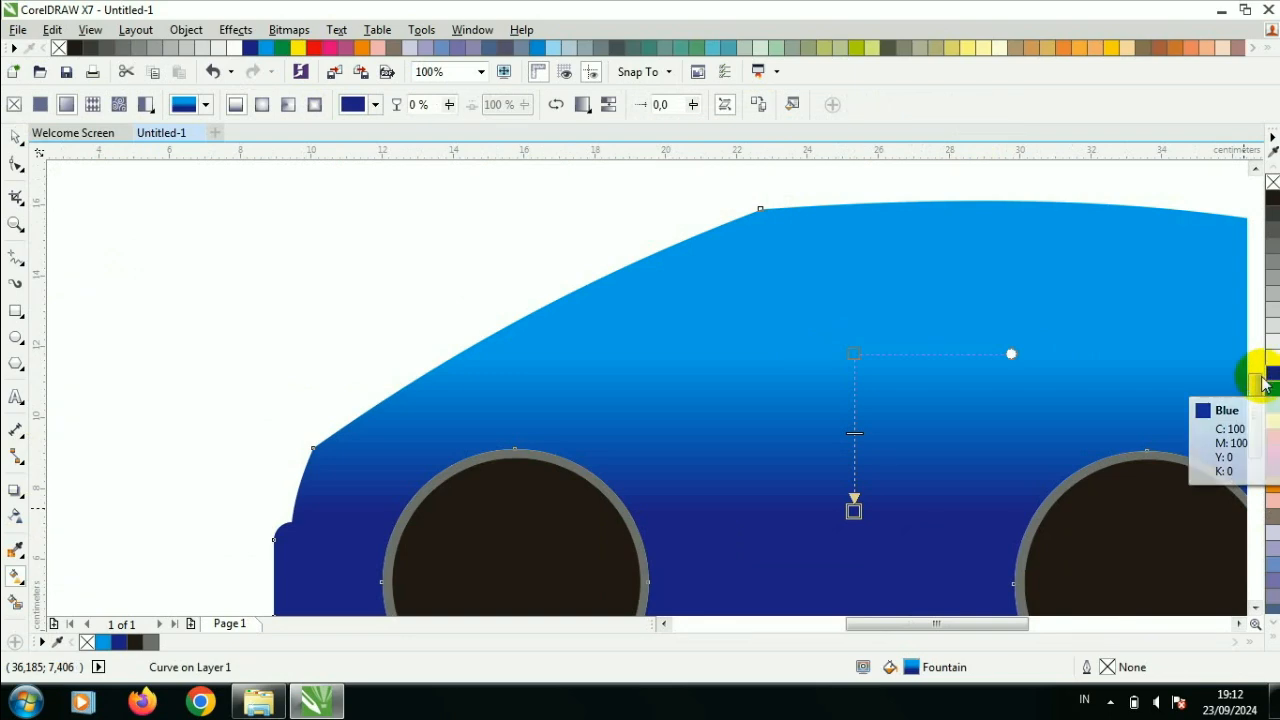
- Give the base strip a vertical linear fountain fill from blue up to cyan, stretching the cyan end above the strip's upper edge
scroll(975, 508, down, 1)
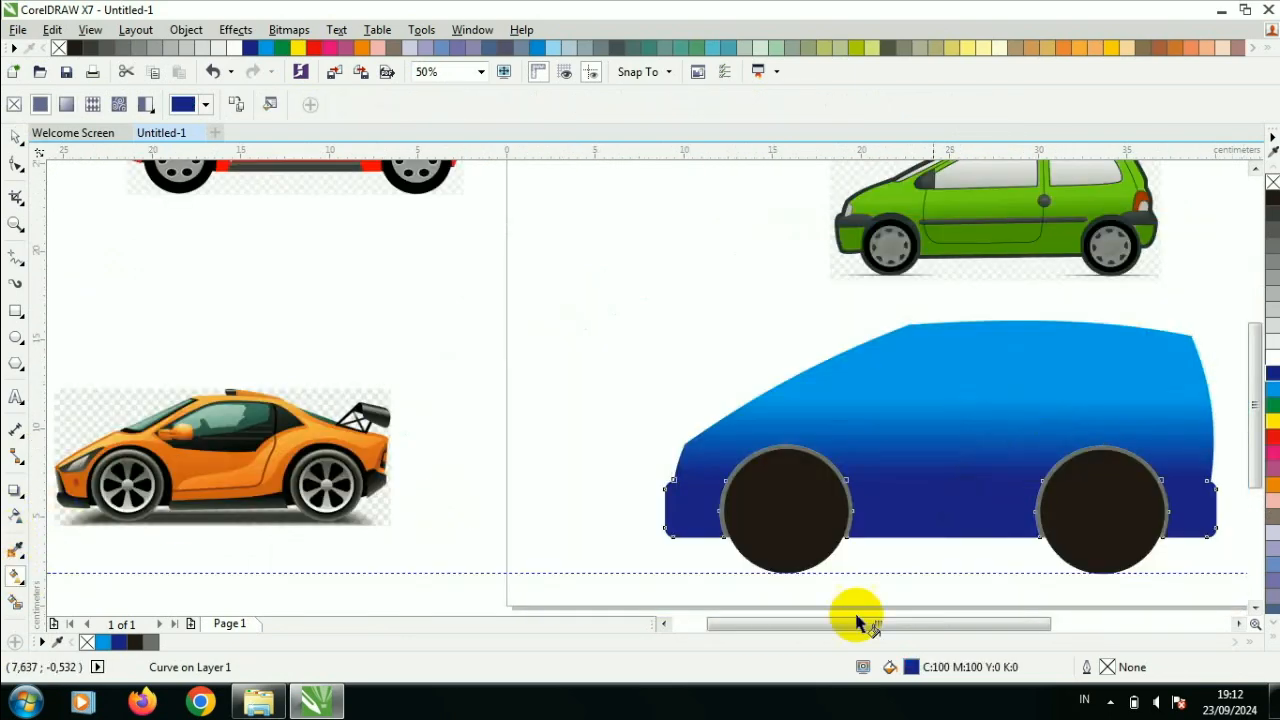
scroll(948, 572, up, 2)
click(1262, 308)
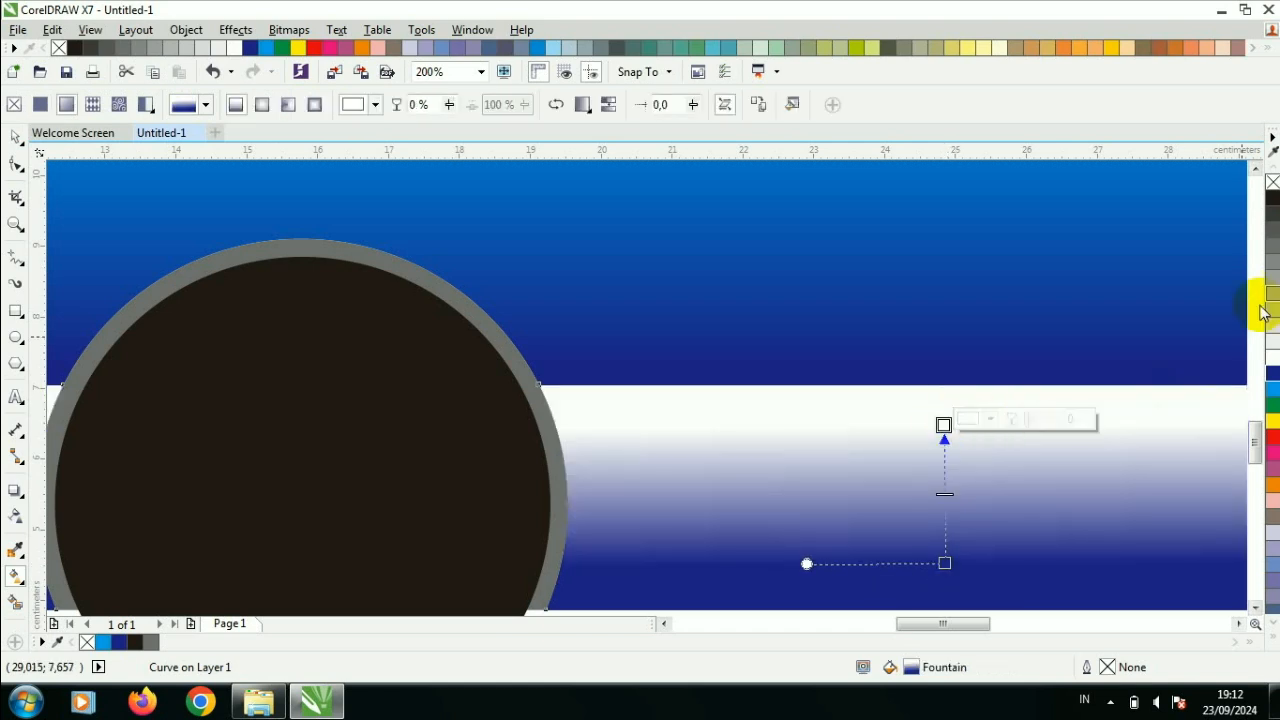
click(1270, 198)
scroll(1063, 309, down, 2)
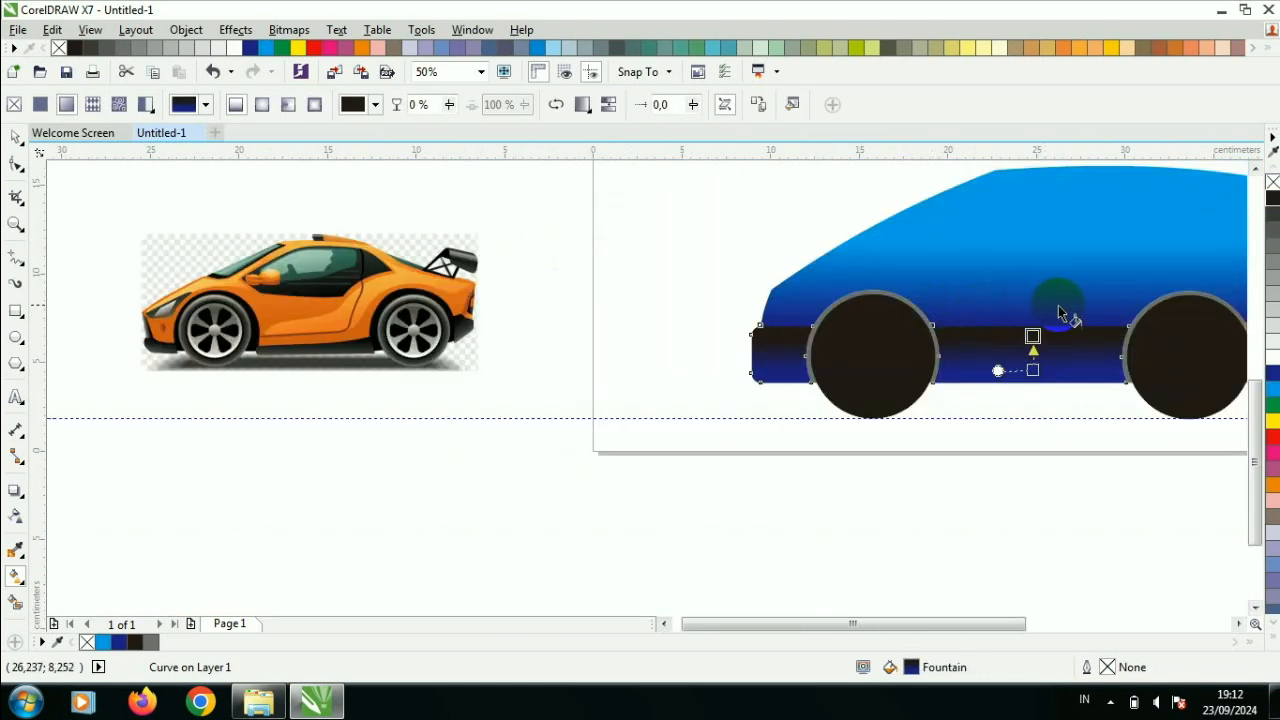
click(1270, 391)
scroll(1031, 302, up, 1)
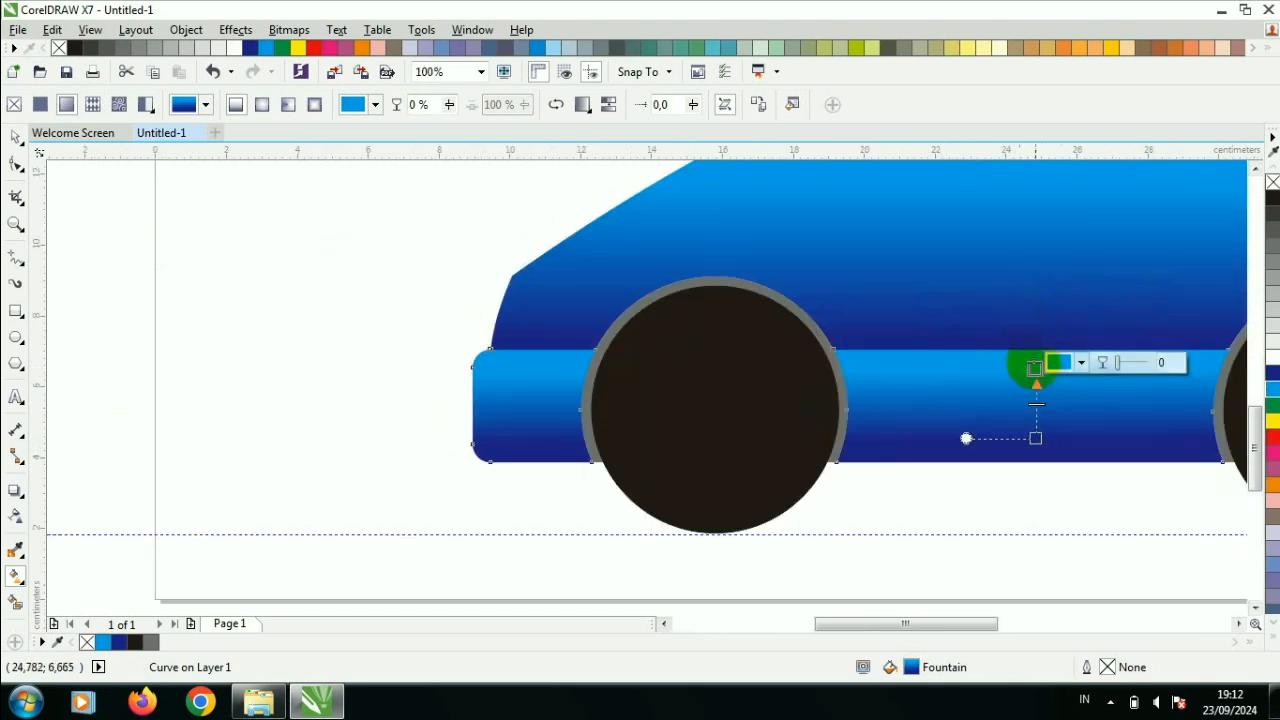
drag(1034, 367, 1035, 301)
click(15, 137)
click(232, 242)
- Create a concentric copy of the front wheel about 4.86 cm in diameter and fill it with 40% black as the rim
scroll(771, 214, down, 2)
scroll(831, 206, up, 1)
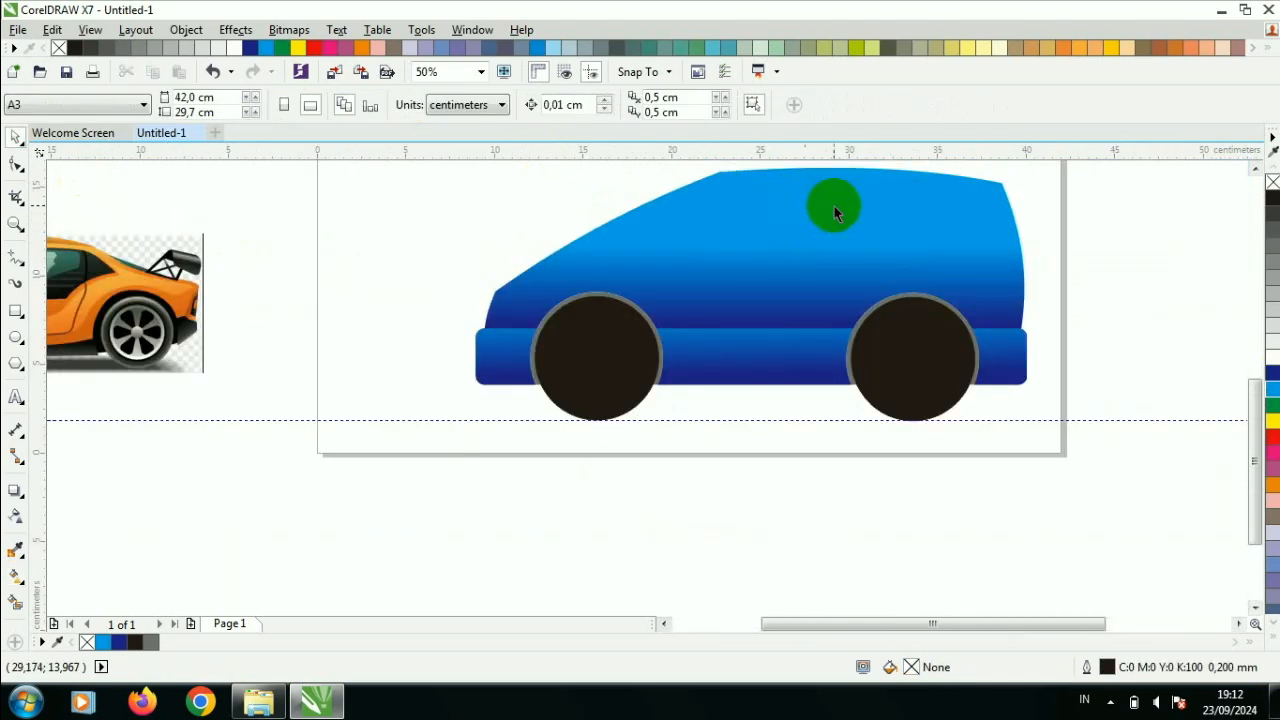
scroll(1000, 180, down, 2)
scroll(900, 257, up, 1)
scroll(949, 377, up, 1)
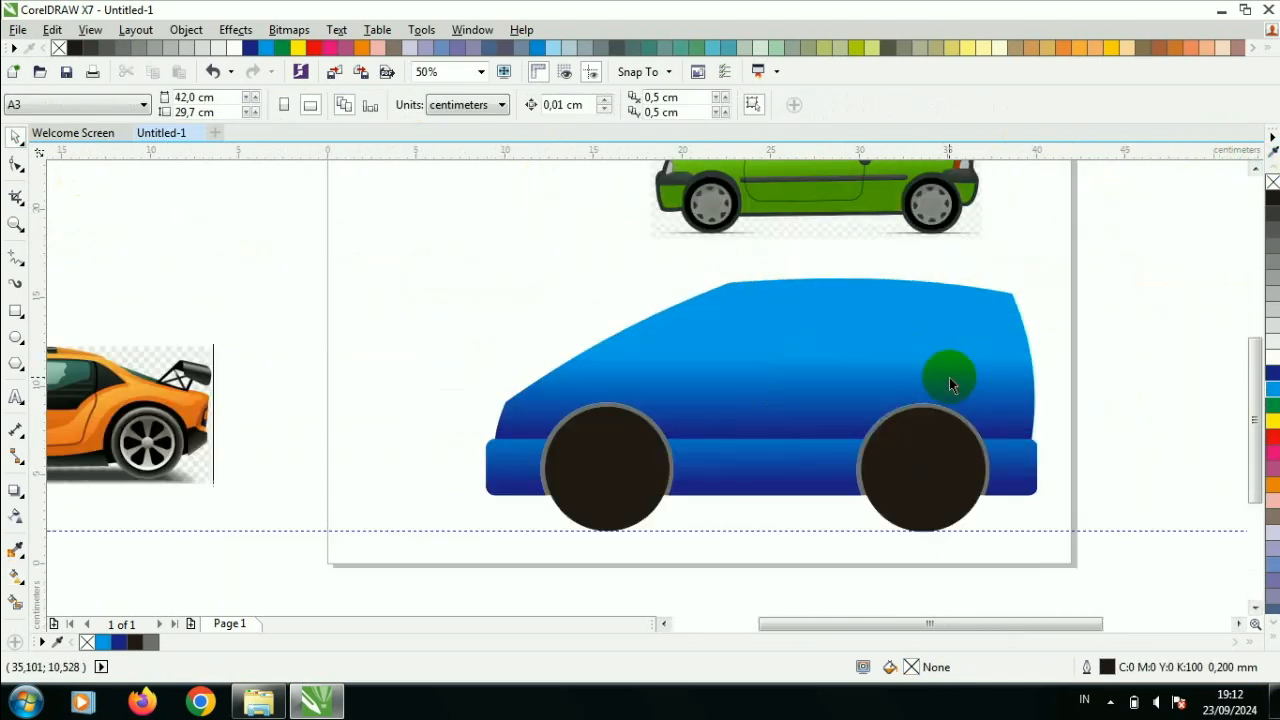
click(605, 481)
scroll(605, 481, up, 3)
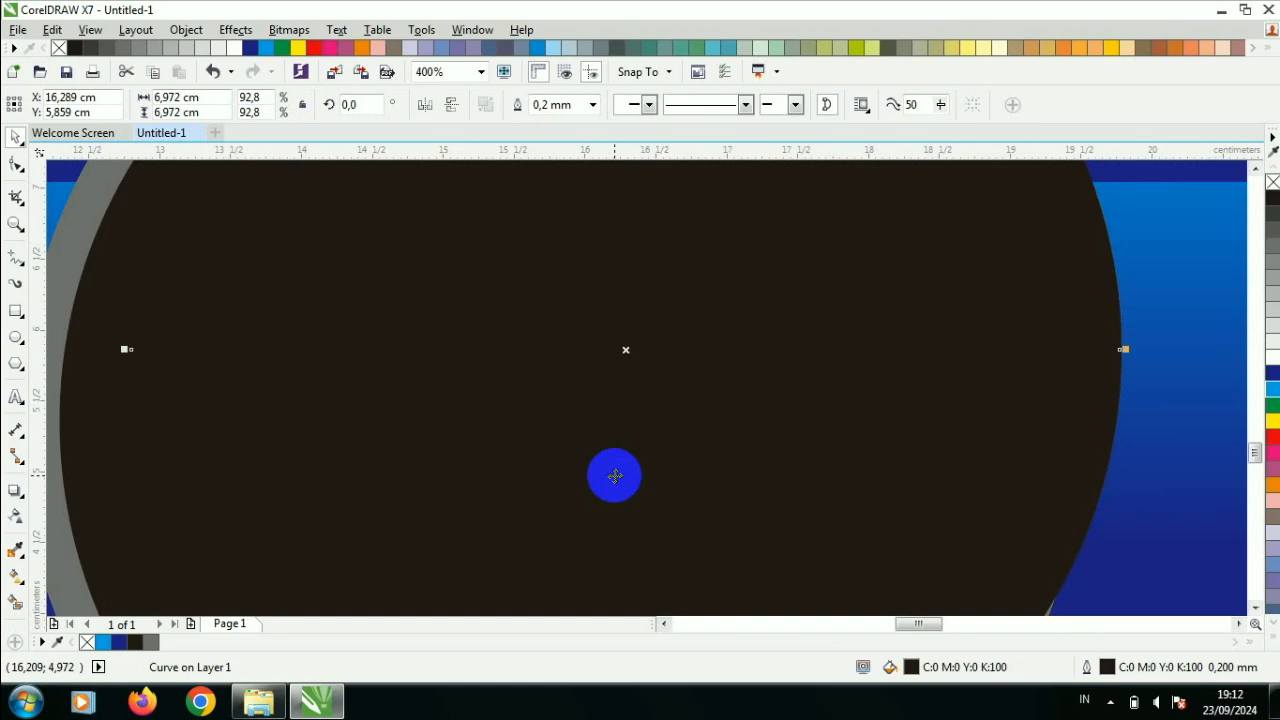
scroll(617, 474, down, 2)
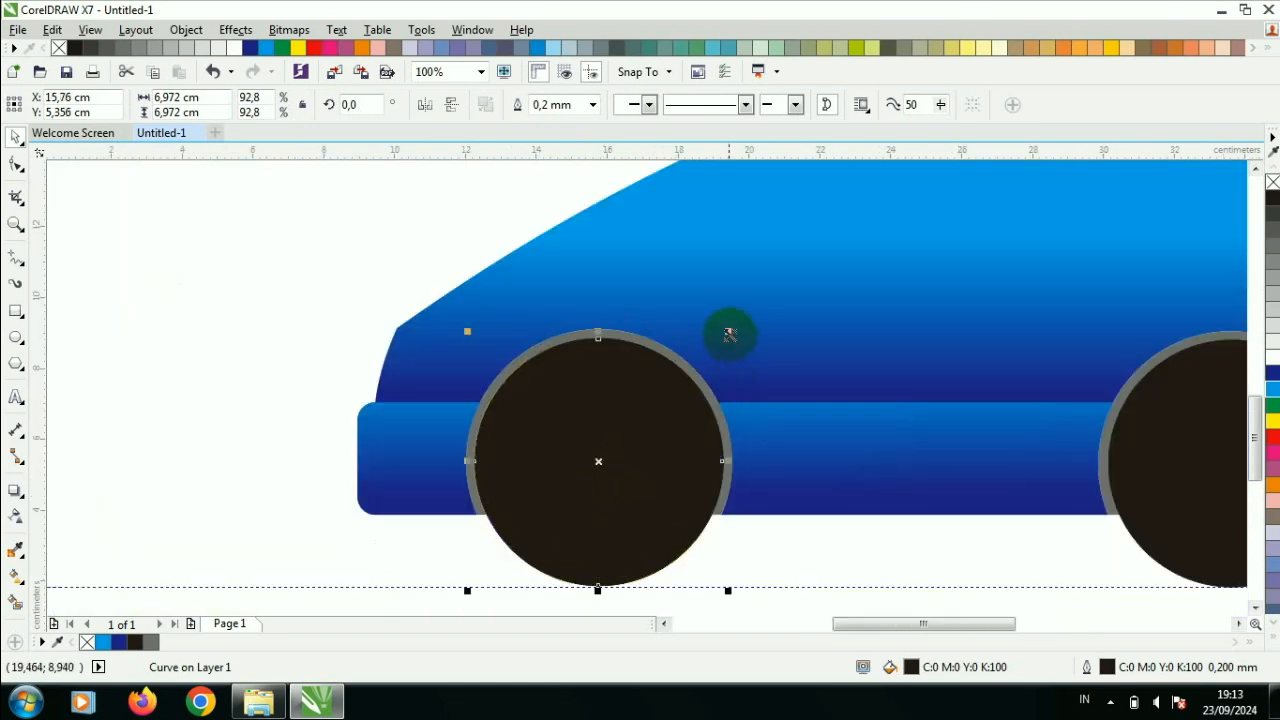
drag(729, 331, 690, 368)
click(1272, 295)
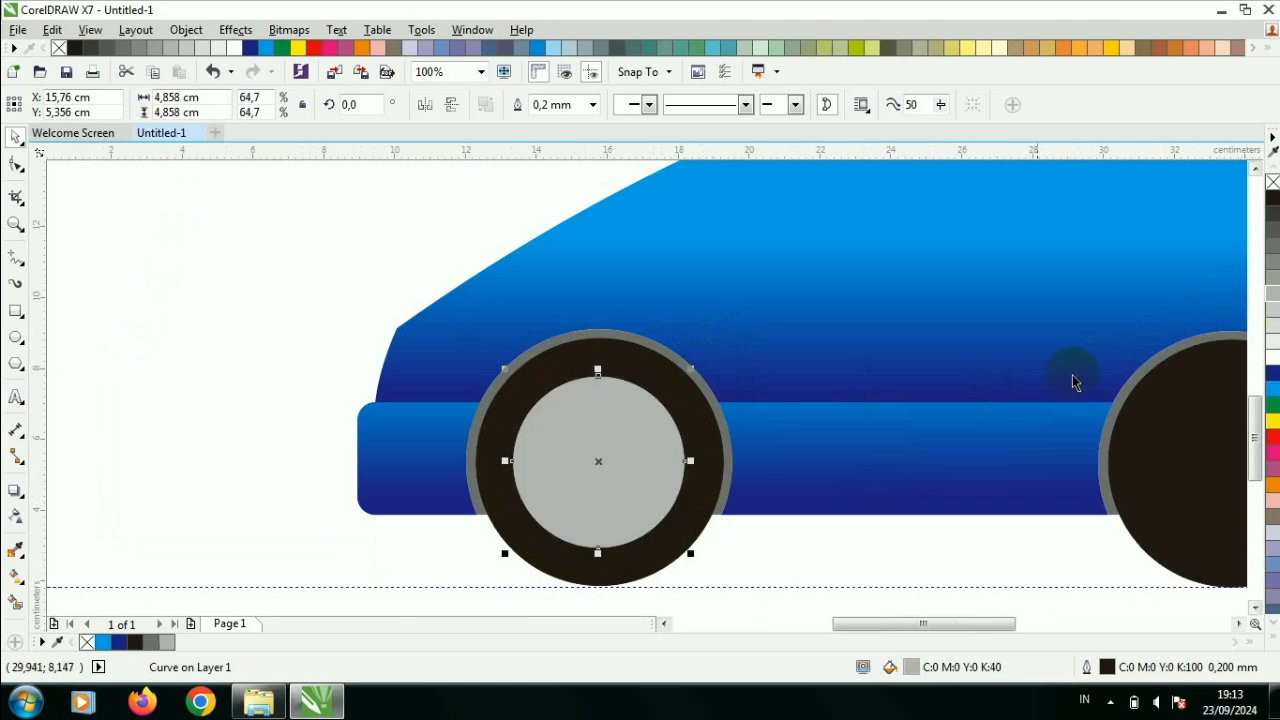
- Copy the grey rim onto the rear wheel, centred at about x 33.63 cm, y 5.32 cm
scroll(771, 534, down, 2)
drag(808, 488, 951, 494)
scroll(951, 494, up, 3)
scroll(1096, 435, down, 2)
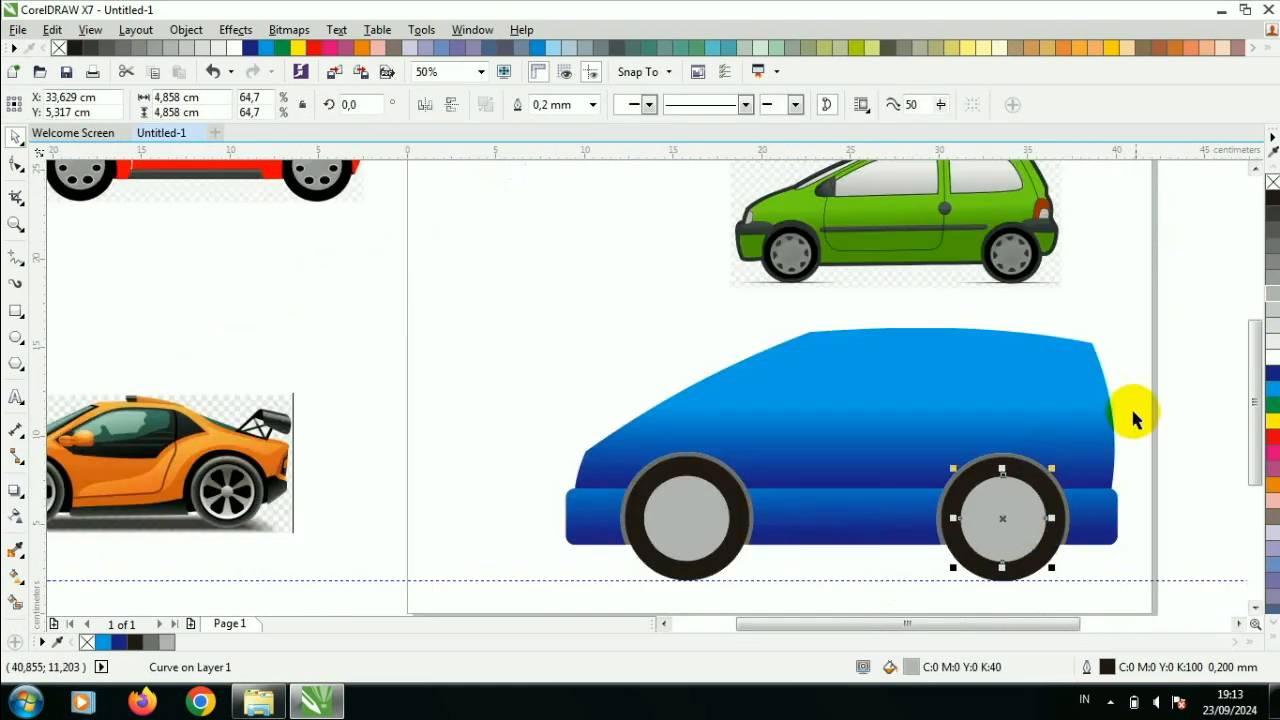
key(Escape)
- Draw a nine-pointed star about 5.2 by 4.8 cm over the front wheel
scroll(709, 562, up, 2)
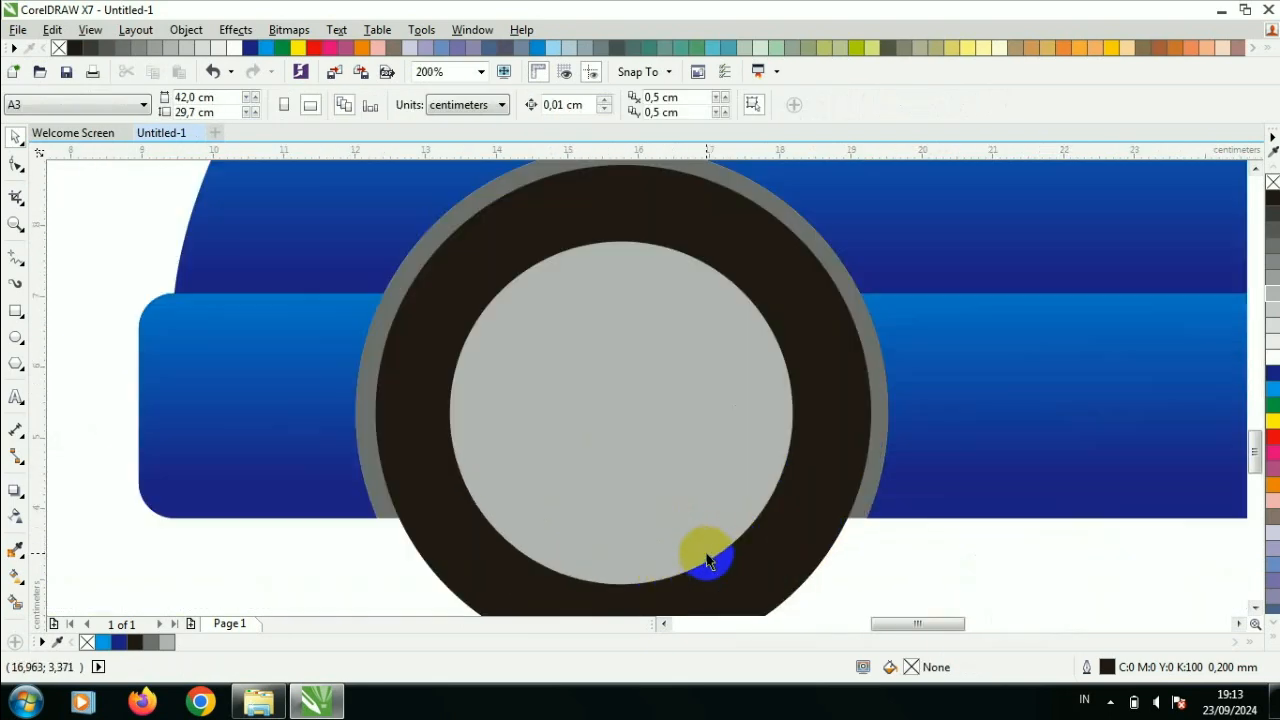
click(20, 365)
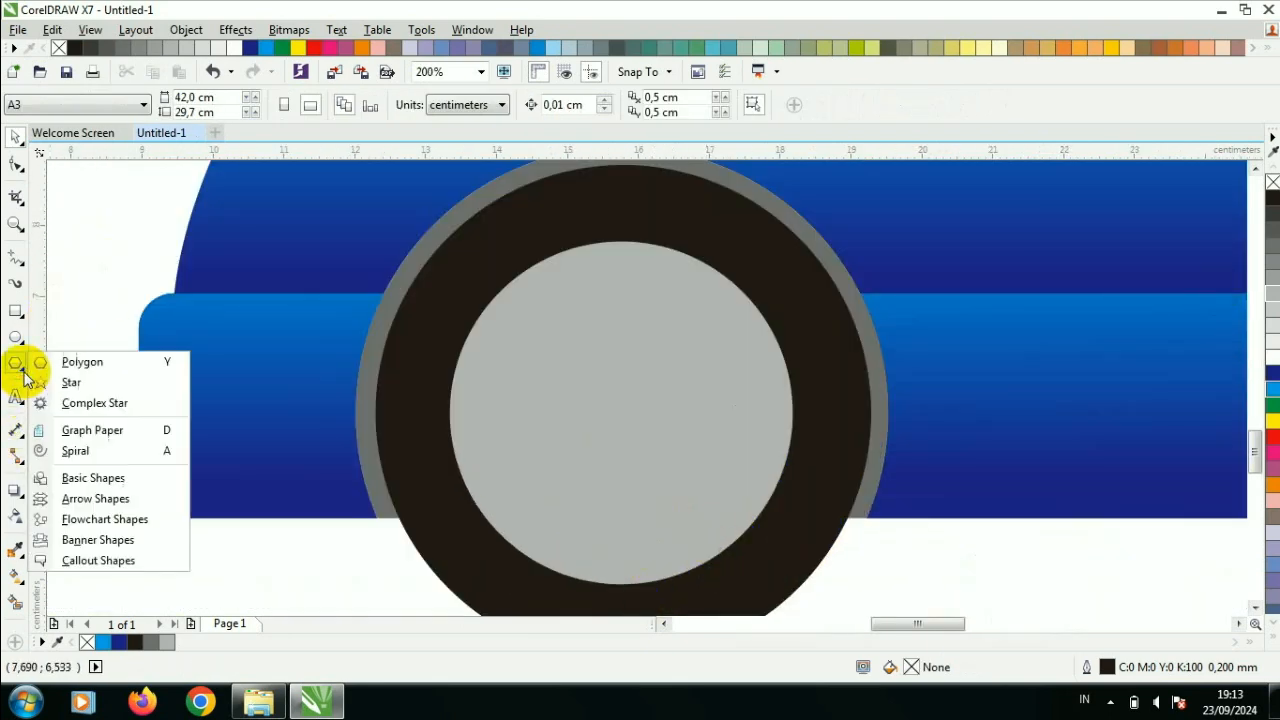
click(72, 384)
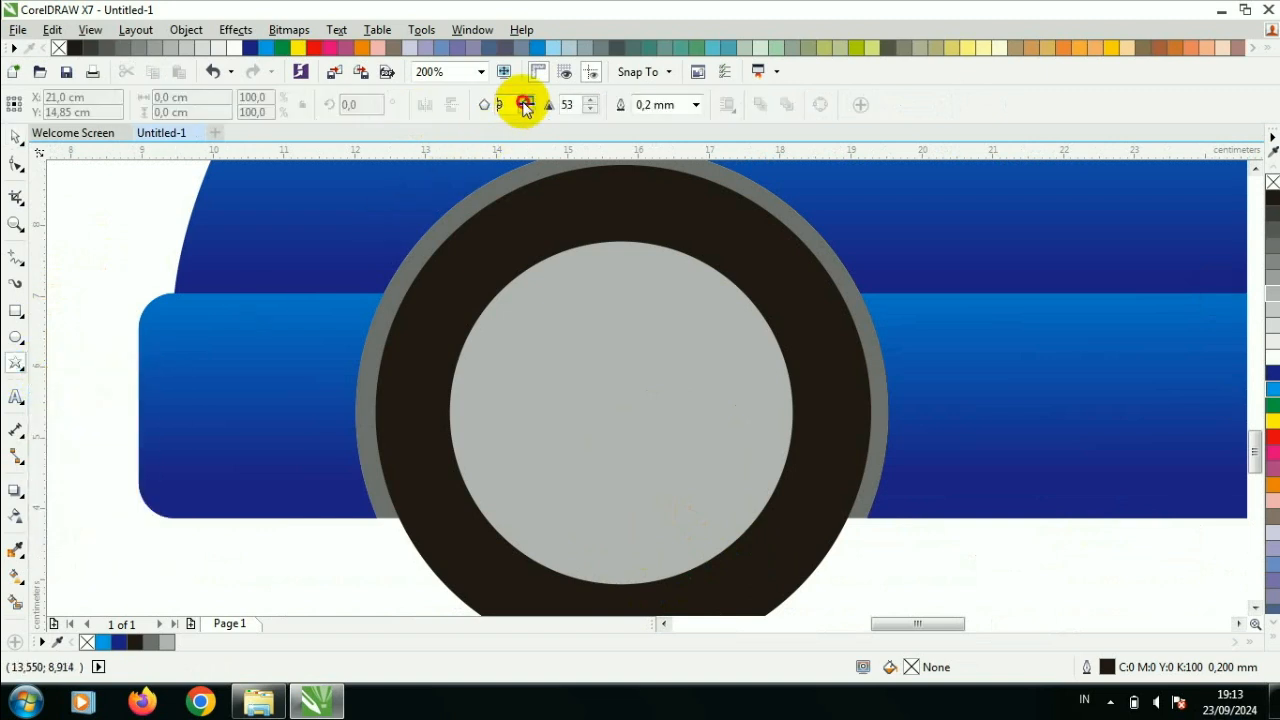
click(522, 100)
drag(581, 310, 950, 591)
click(16, 136)
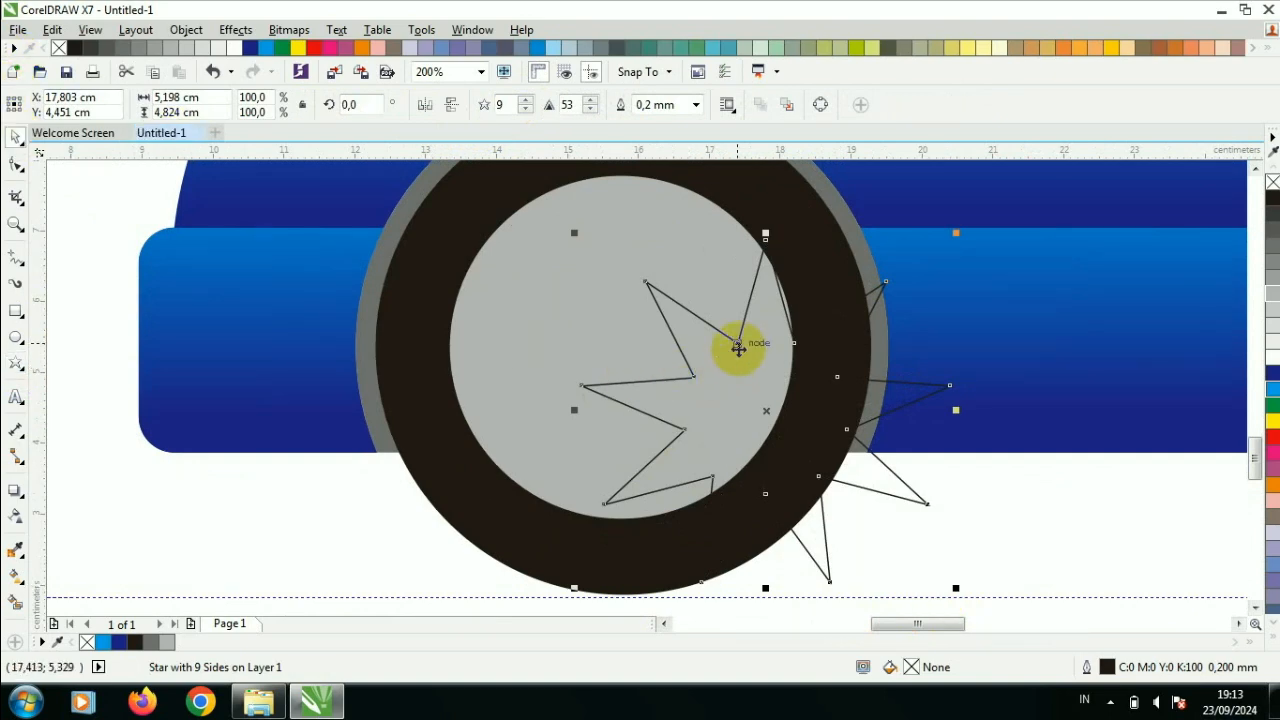
- Pull the star's inner nodes inward to a sharpness of 83 for thin spokes, and fill it with 90% black
click(35, 157)
drag(733, 352, 746, 389)
click(1271, 221)
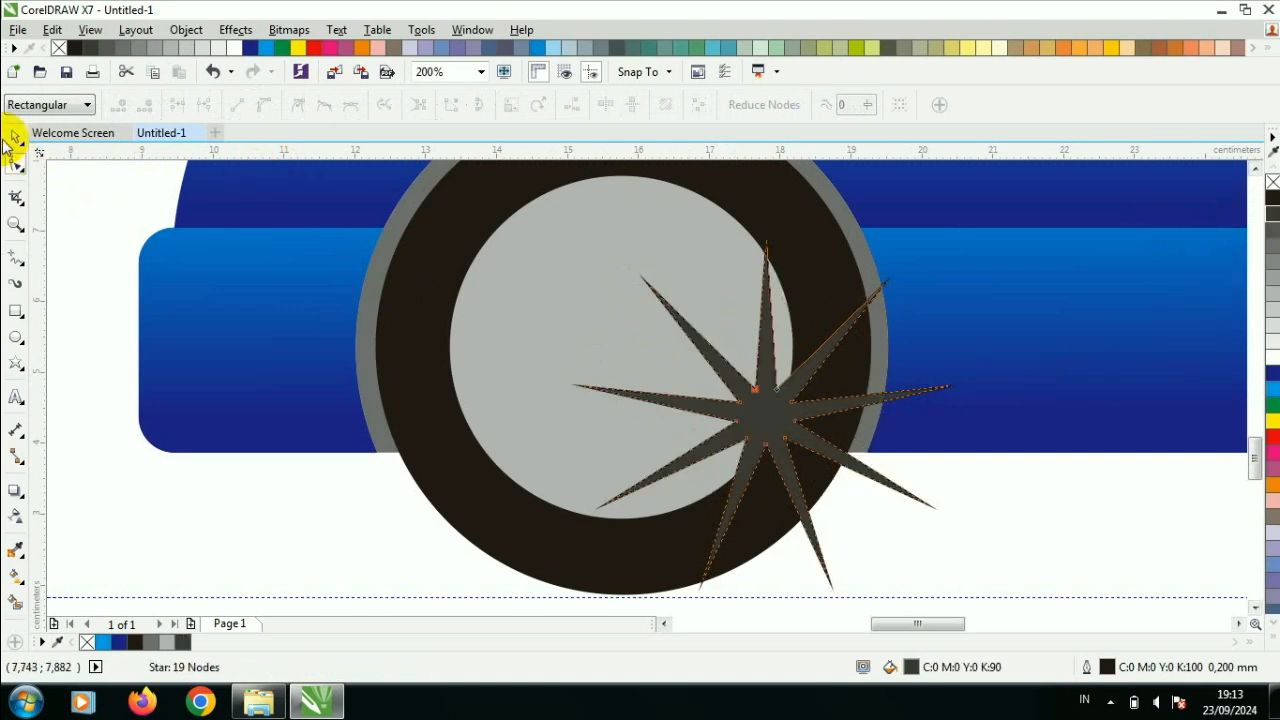
- Remove the star's outline, scale it to about 3.93 by 3.65 cm, and centre it on the front rim
click(16, 136)
drag(766, 409, 626, 334)
click(695, 104)
click(648, 123)
drag(816, 511, 766, 469)
scroll(660, 330, up, 3)
scroll(660, 335, down, 3)
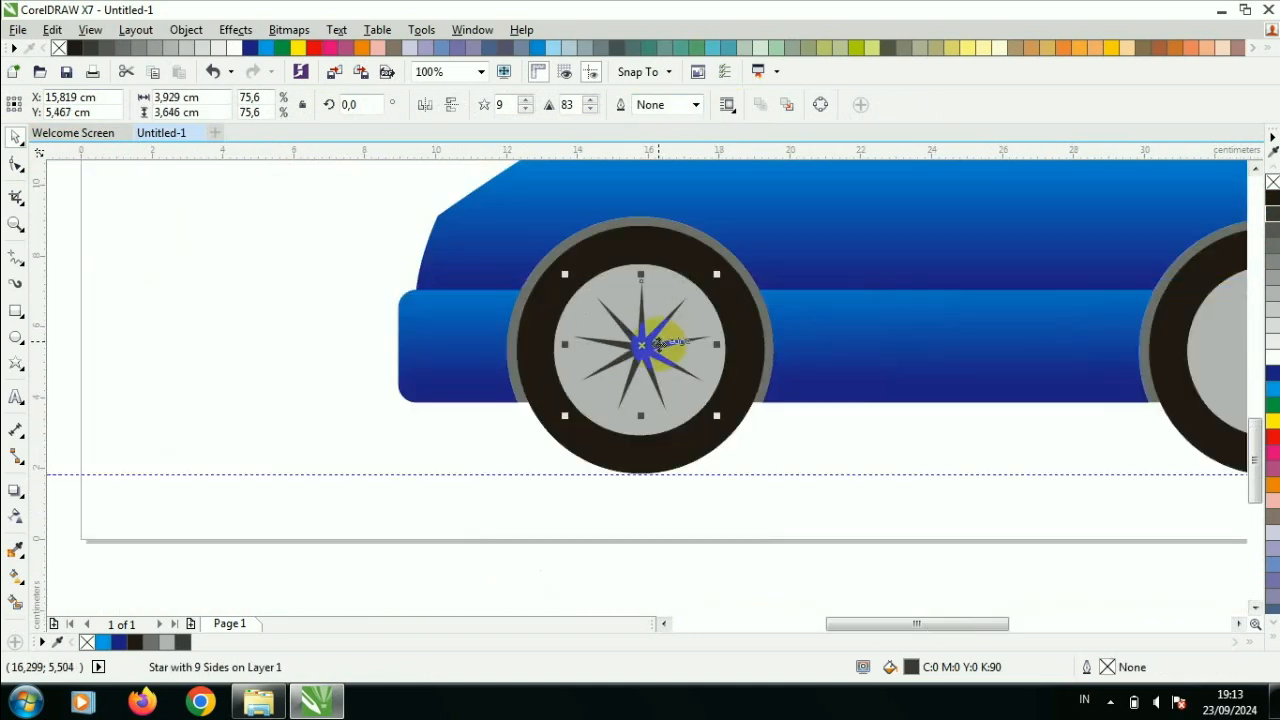
scroll(657, 352, up, 2)
scroll(657, 352, down, 2)
click(874, 492)
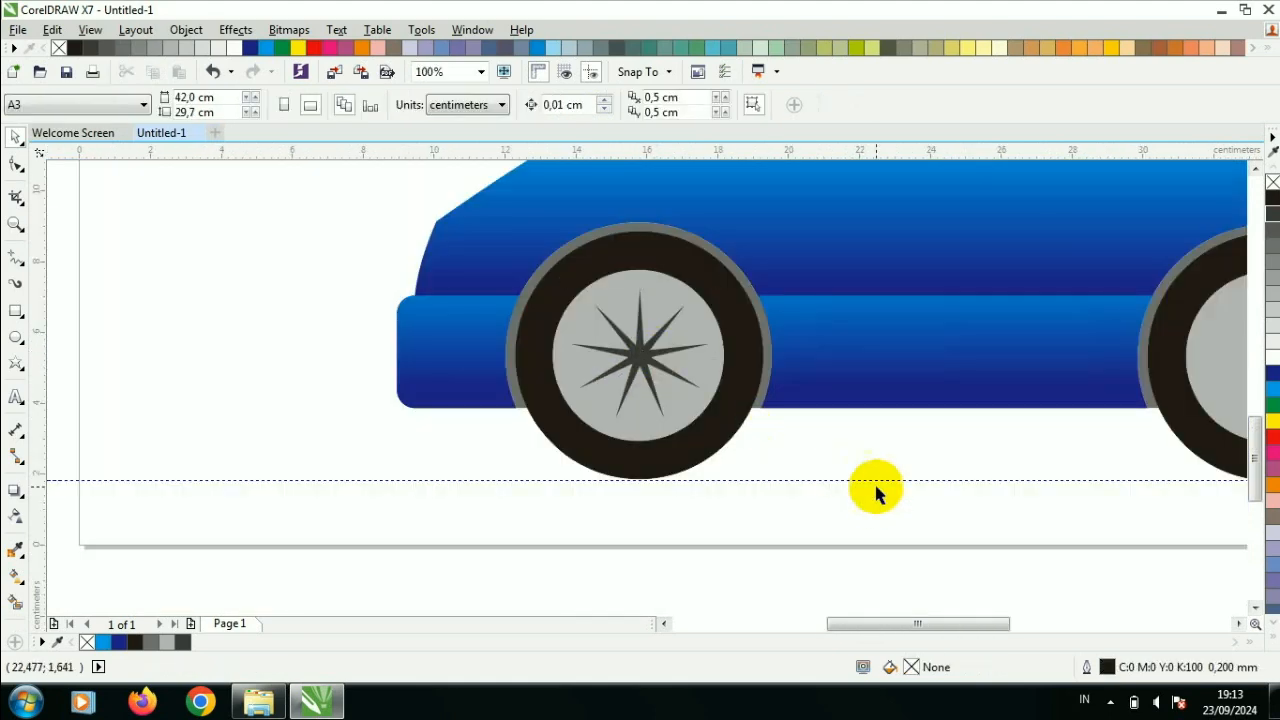
- Copy the spoke star onto the centre of the rear rim, at about x 33.63 cm, y 5.37 cm
scroll(874, 486, down, 2)
scroll(1028, 466, up, 2)
click(170, 400)
scroll(194, 430, up, 1)
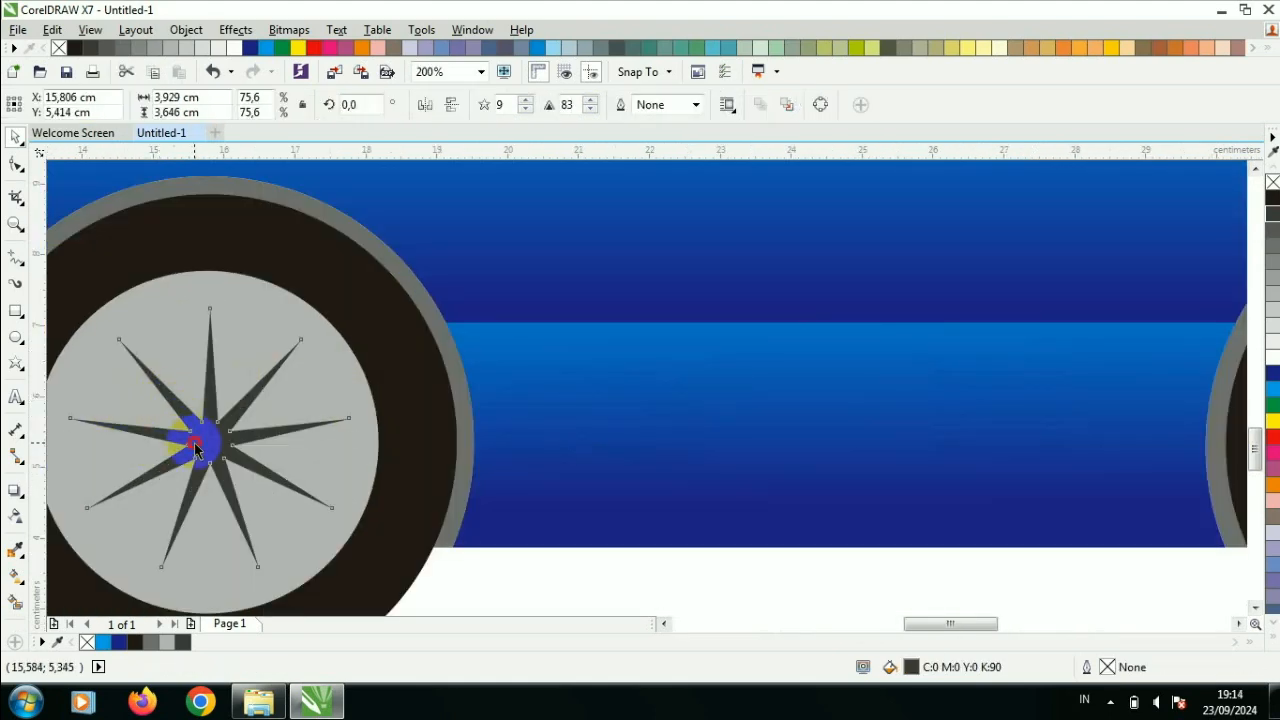
scroll(200, 430, down, 1)
drag(219, 422, 833, 440)
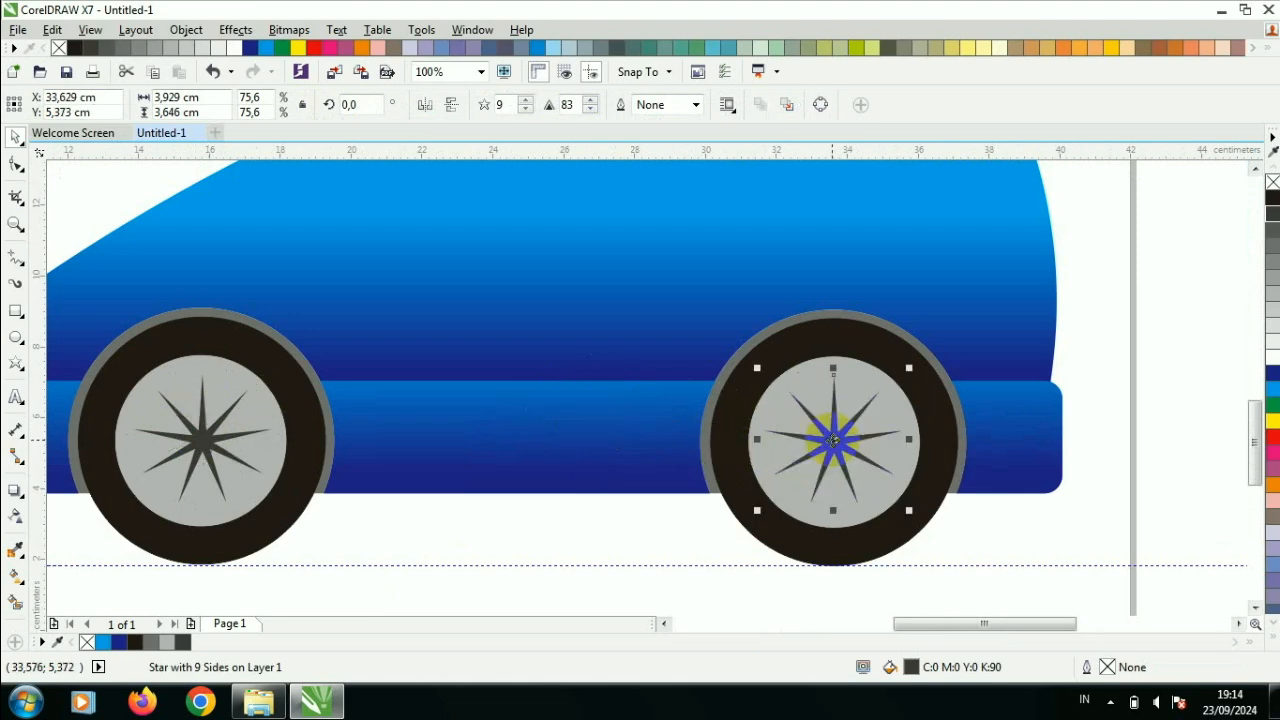
click(598, 528)
- Draw a rectangle about 8.15 by 4.6 cm overlapping the sloped windshield area of the car body
scroll(487, 459, down, 1)
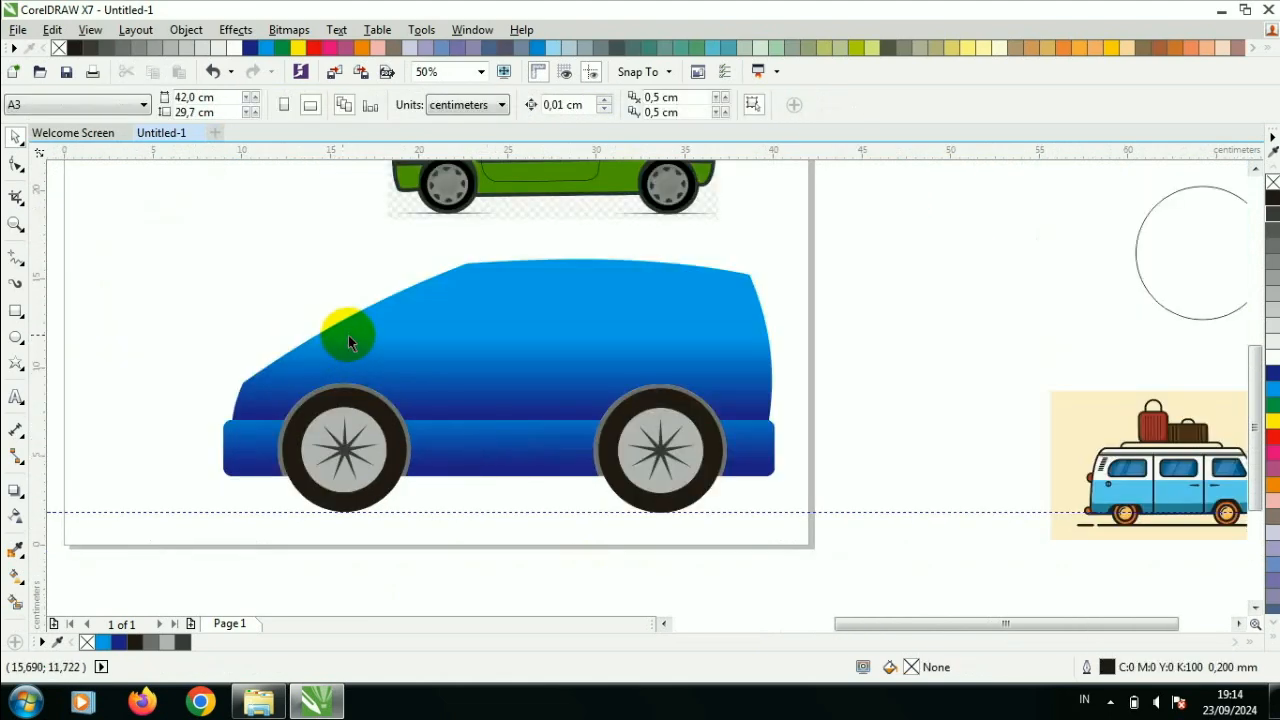
scroll(343, 268, down, 1)
scroll(343, 266, up, 1)
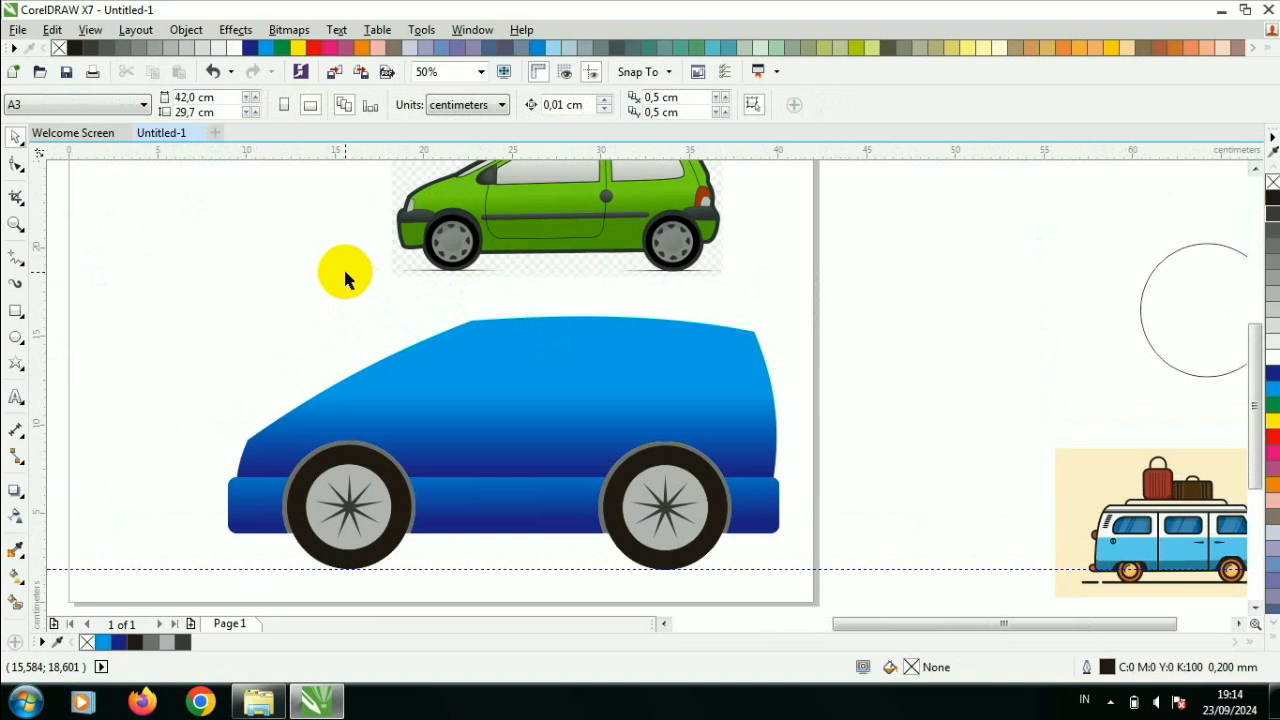
click(15, 311)
drag(306, 316, 450, 397)
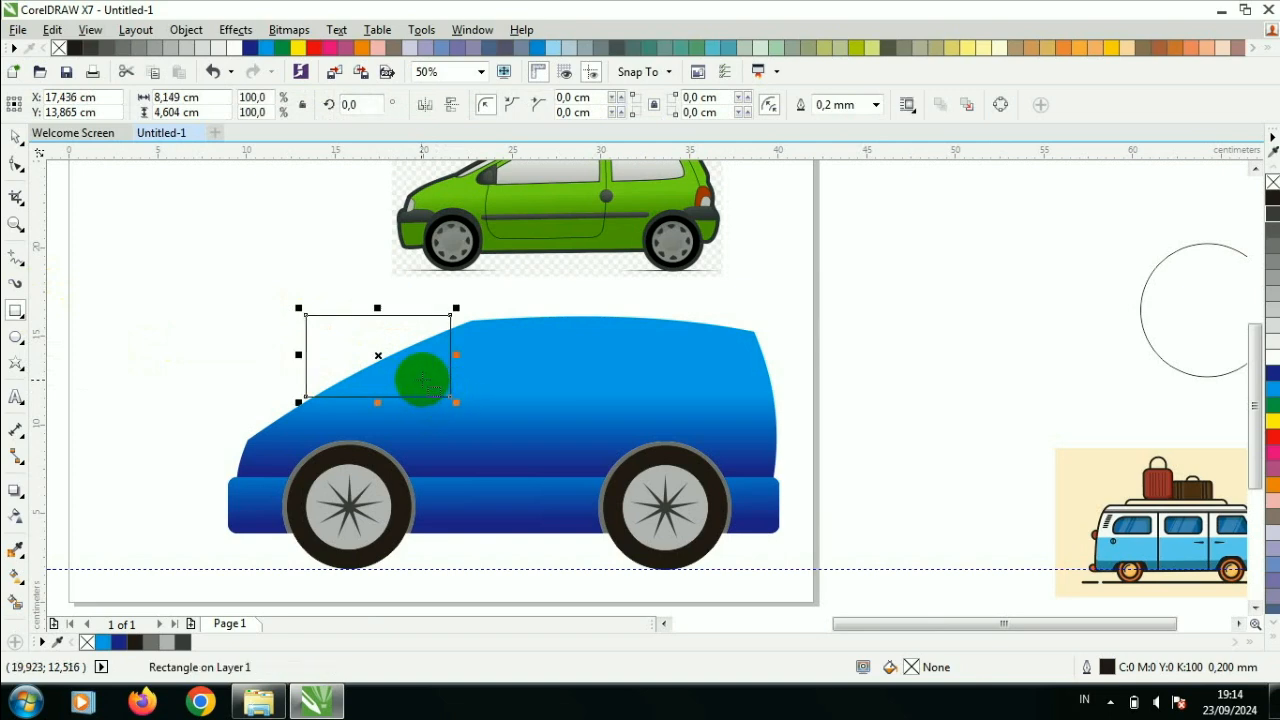
- Convert the windshield rectangle to curves and shift its lower inner node toward the front to make a diagonal edge
scroll(422, 381, up, 1)
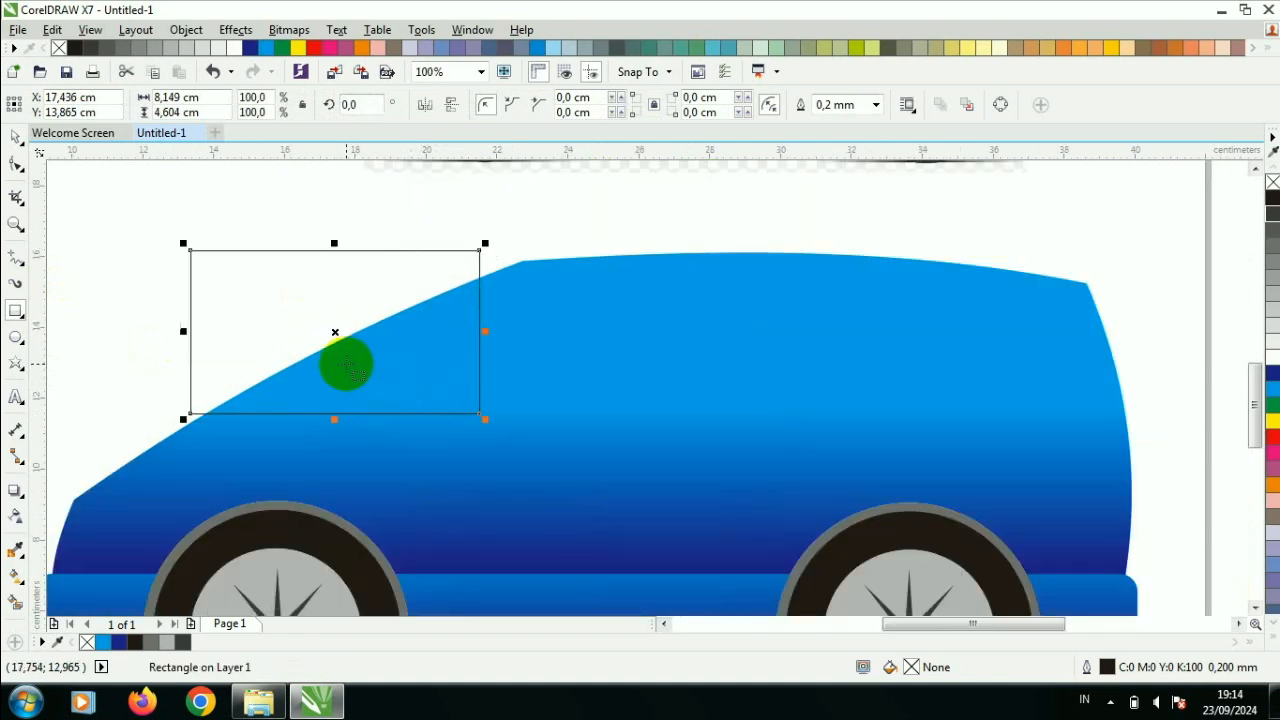
click(15, 163)
right_click(462, 408)
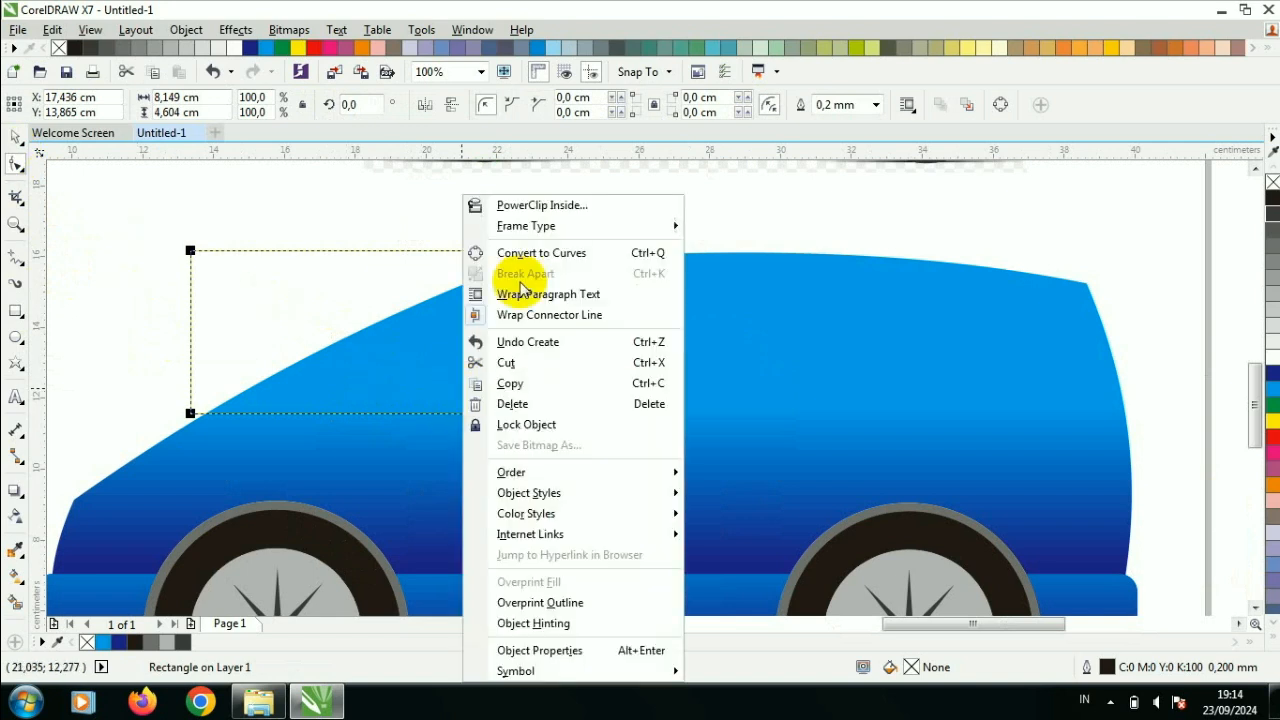
click(500, 250)
drag(478, 418, 274, 413)
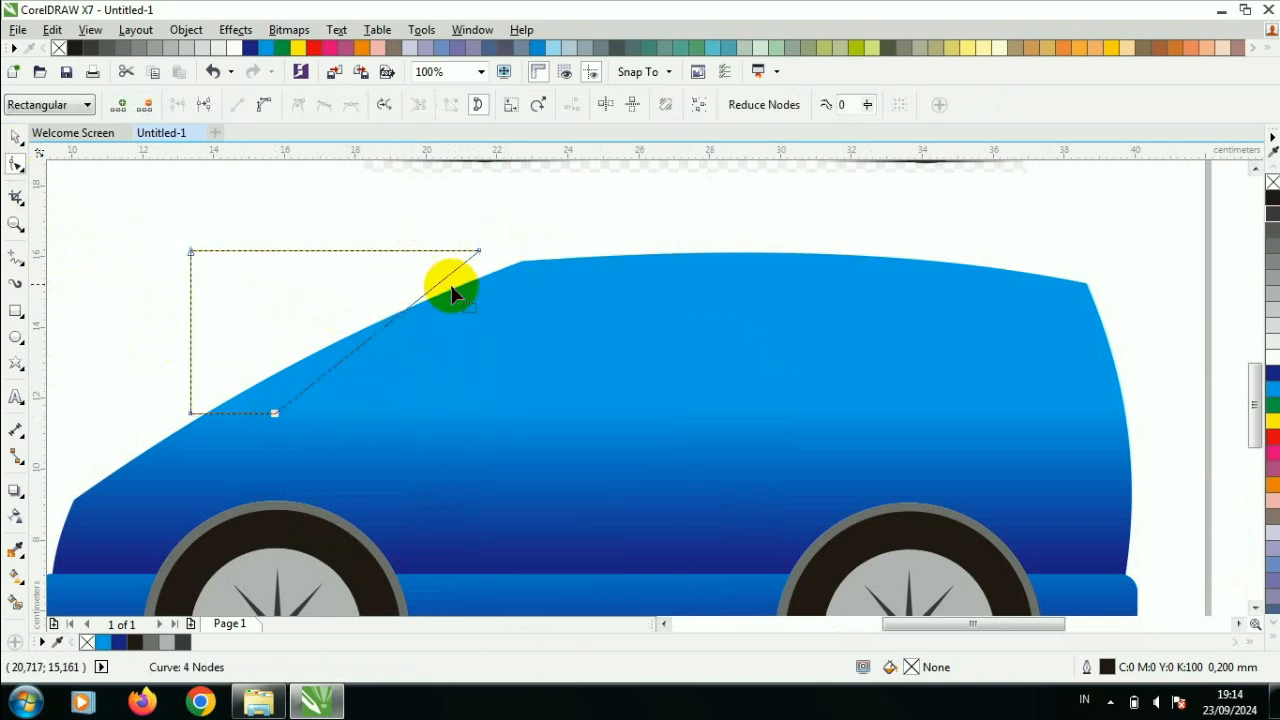
- Add nodes near the upper end of the windshield cutter's diagonal edge and pull it toward the roof to form a short rounded end
right_click(442, 285)
click(493, 356)
drag(443, 282, 488, 287)
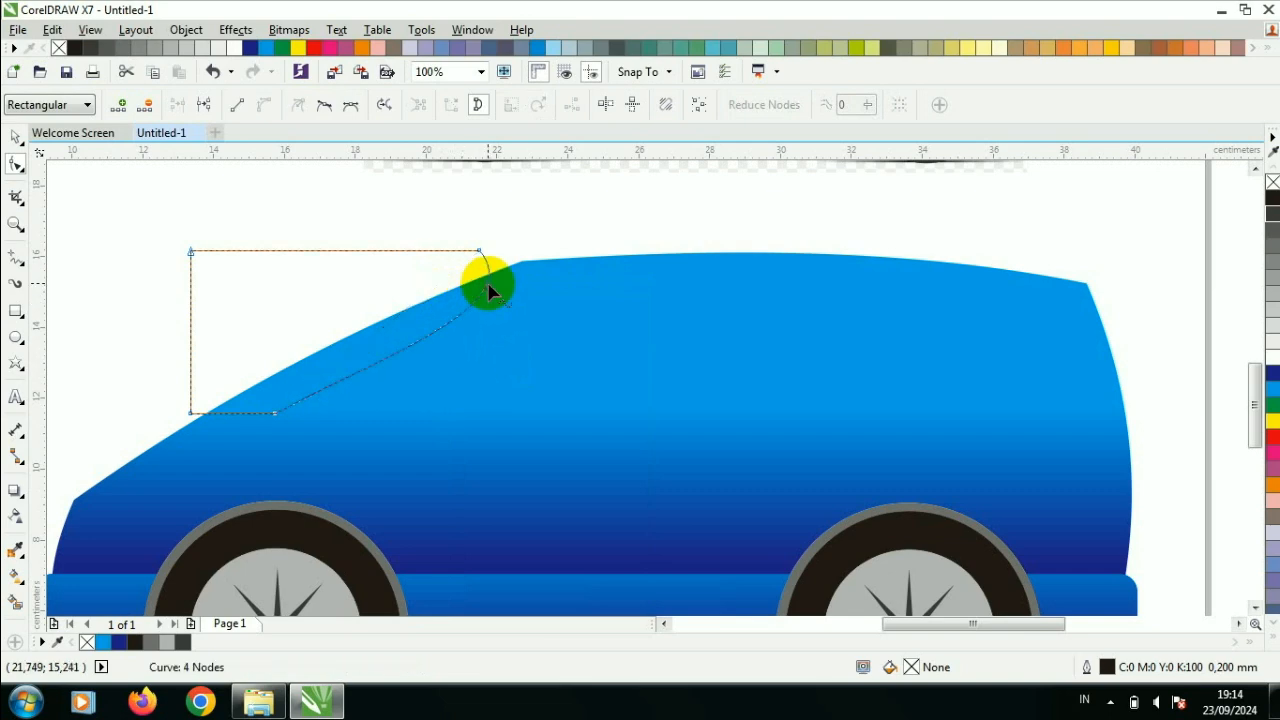
drag(443, 277, 477, 277)
right_click(478, 278)
click(526, 290)
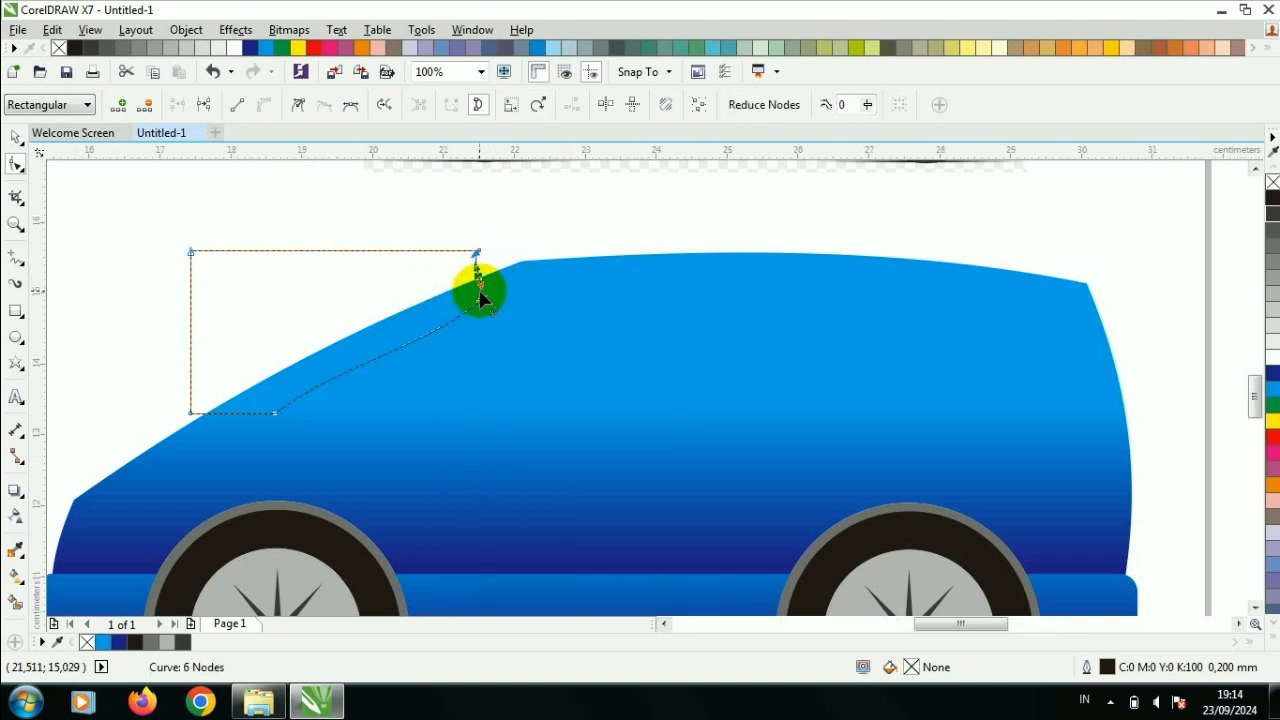
- Smooth the cutter's long diagonal edge into one gentle flowing curve down to its lower node
scroll(480, 291, up, 2)
scroll(464, 302, down, 1)
right_click(325, 405)
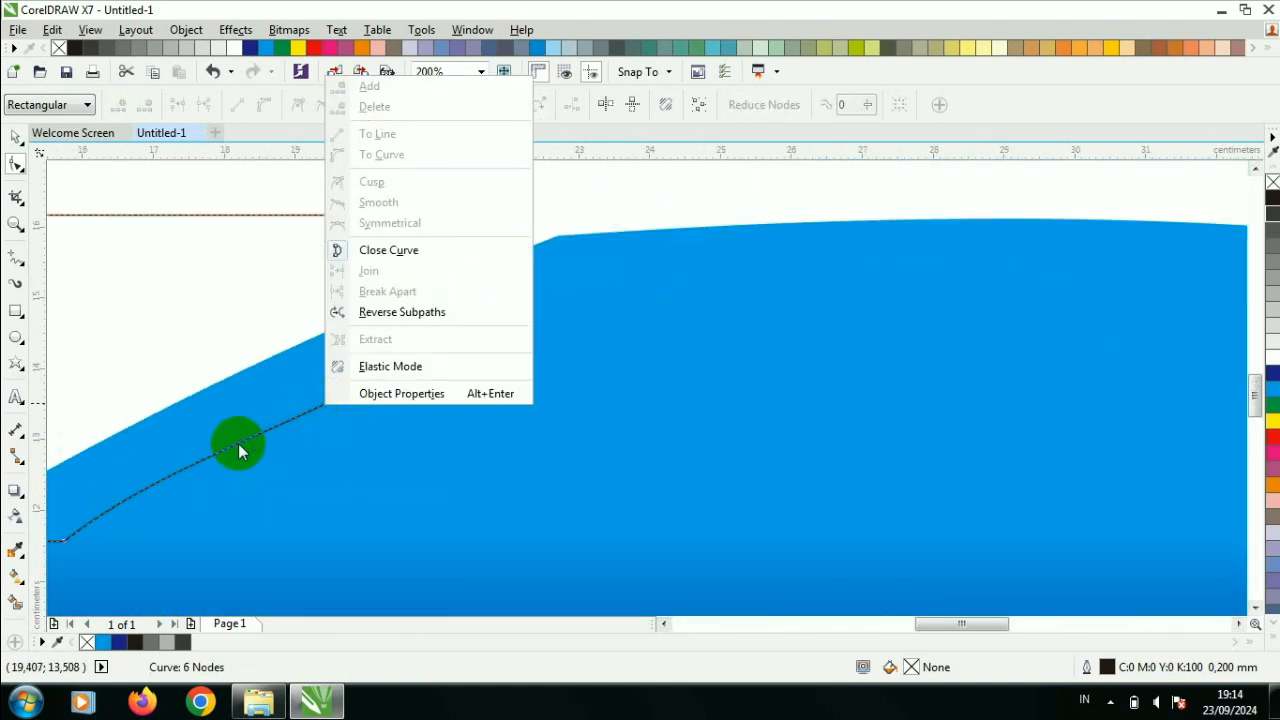
click(238, 443)
right_click(239, 442)
click(94, 283)
click(16, 138)
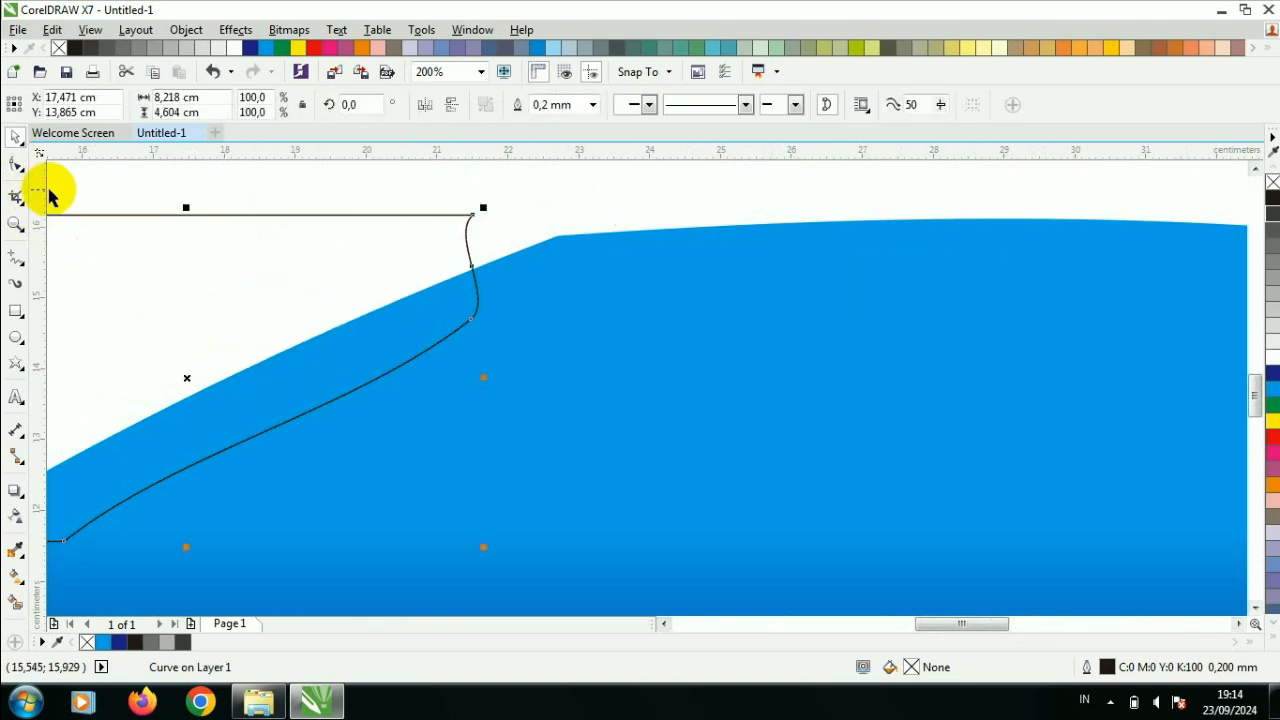
- Trim the car body with the curved windshield shape and delete the cutting shape
scroll(133, 277, down, 1)
click(133, 277)
shift+click(263, 329)
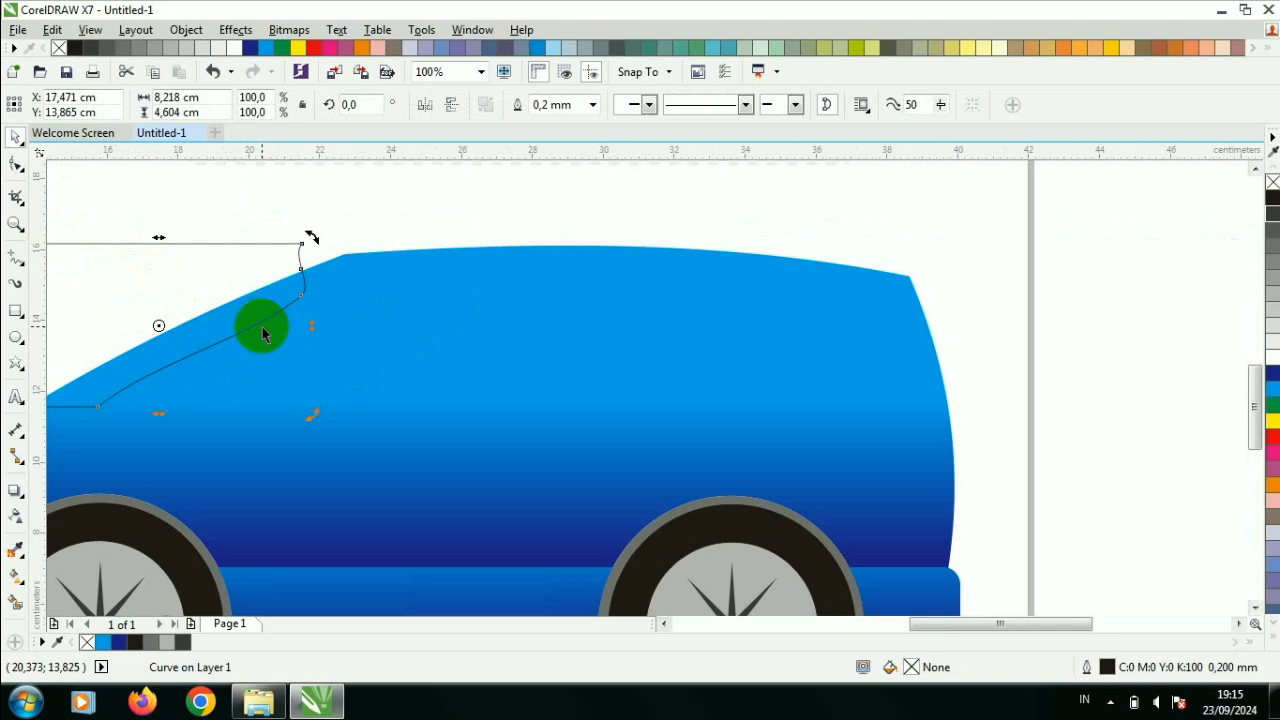
click(545, 105)
click(257, 286)
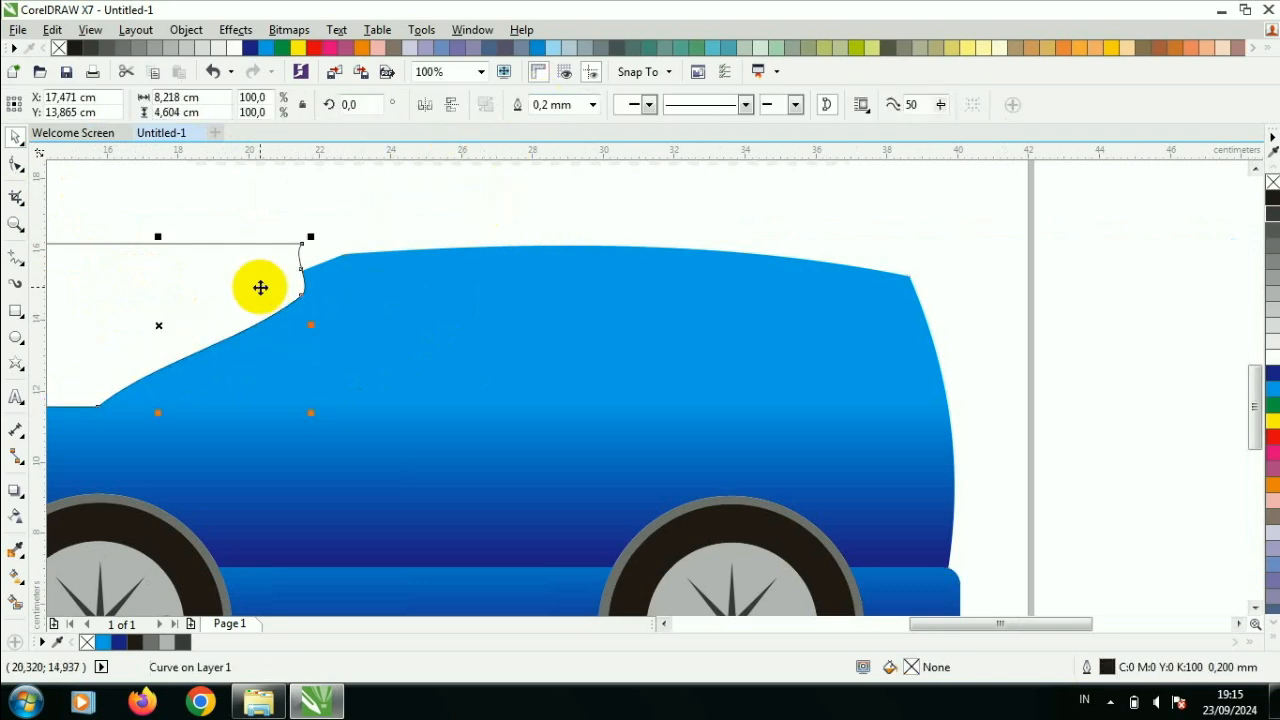
key(Delete)
- Draw a closed curved glass shape about 9.47 by 4.6 cm over the windshield notch with the Pen tool
scroll(149, 329, down, 1)
drag(940, 628, 873, 628)
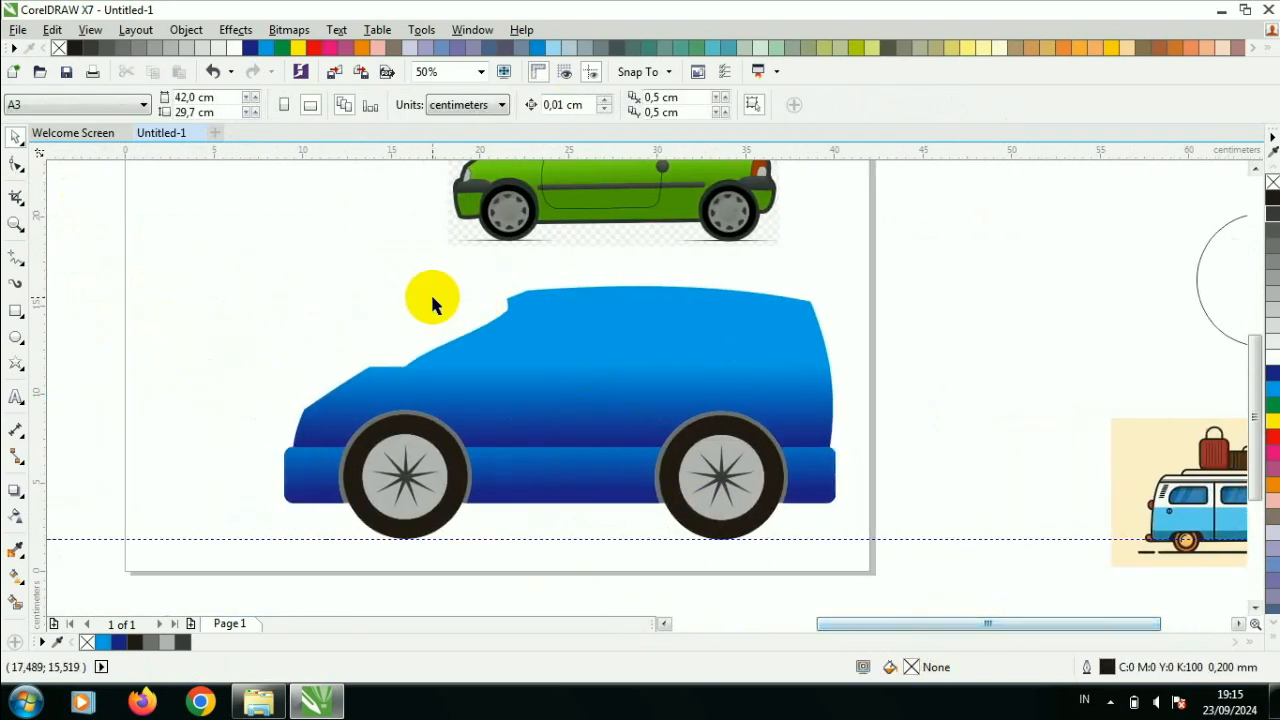
scroll(431, 301, up, 1)
click(18, 252)
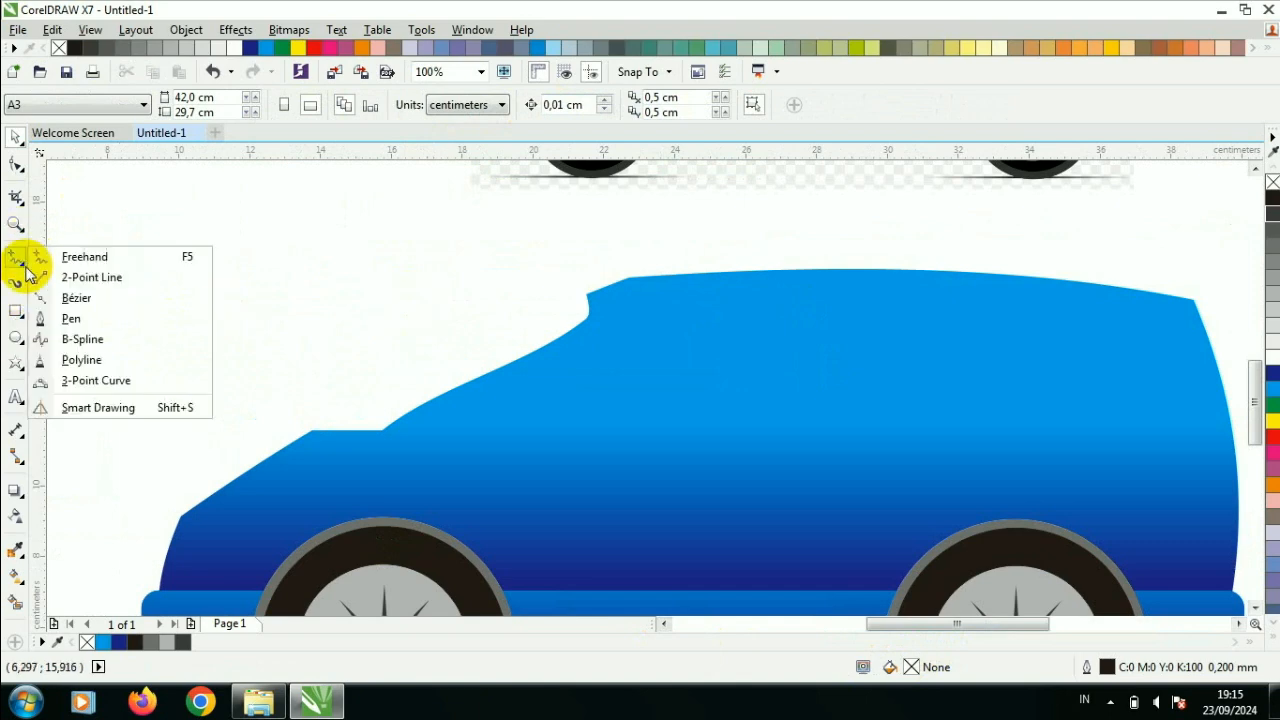
click(149, 317)
click(313, 460)
drag(604, 303, 798, 278)
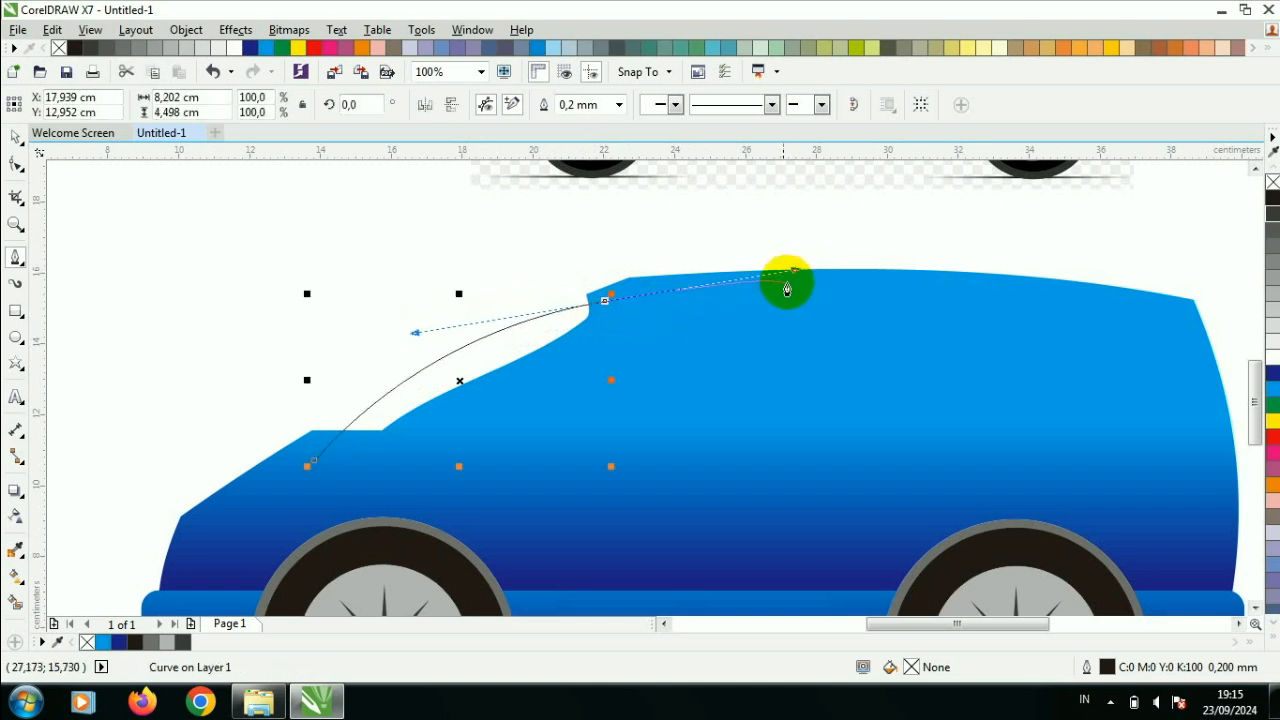
click(313, 463)
click(15, 137)
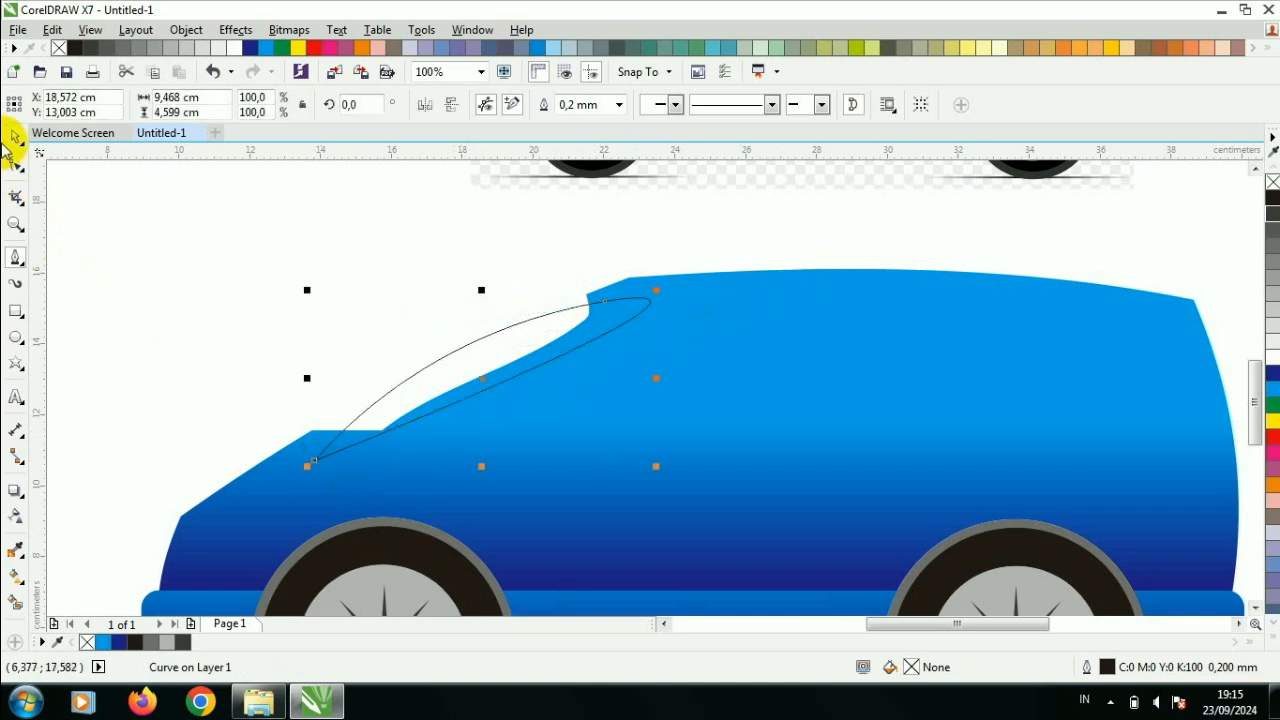
- Fill the windshield glass with Ice Blue (C:40 M:0 Y:0 K:0)
click(1272, 388)
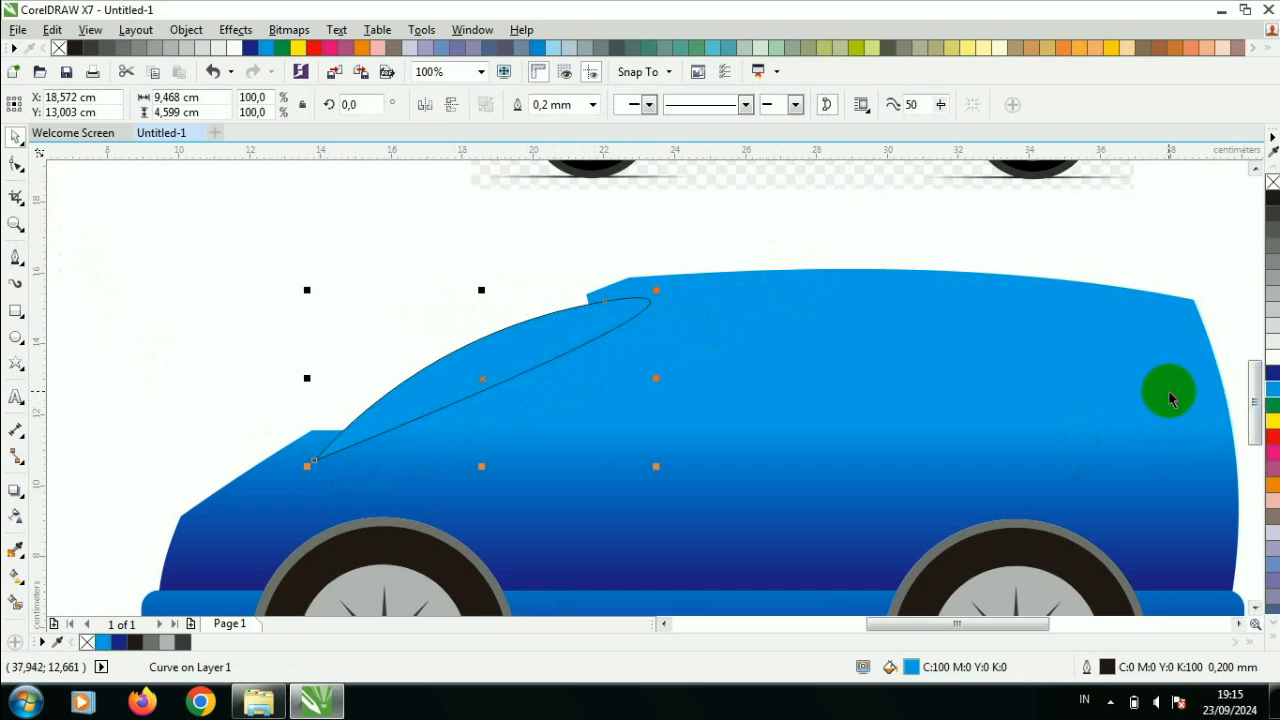
click(709, 47)
click(553, 48)
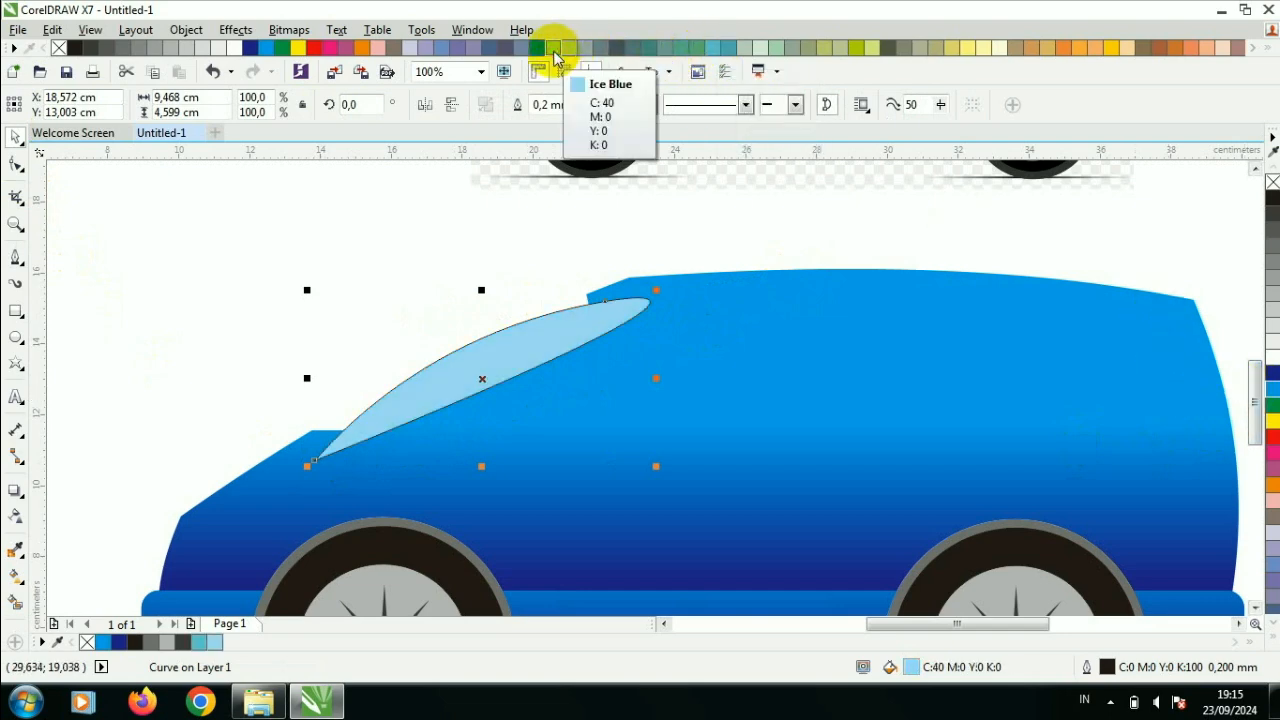
- Try a linear fountain fill running diagonally down the windshield glass
click(15, 576)
drag(546, 348, 434, 400)
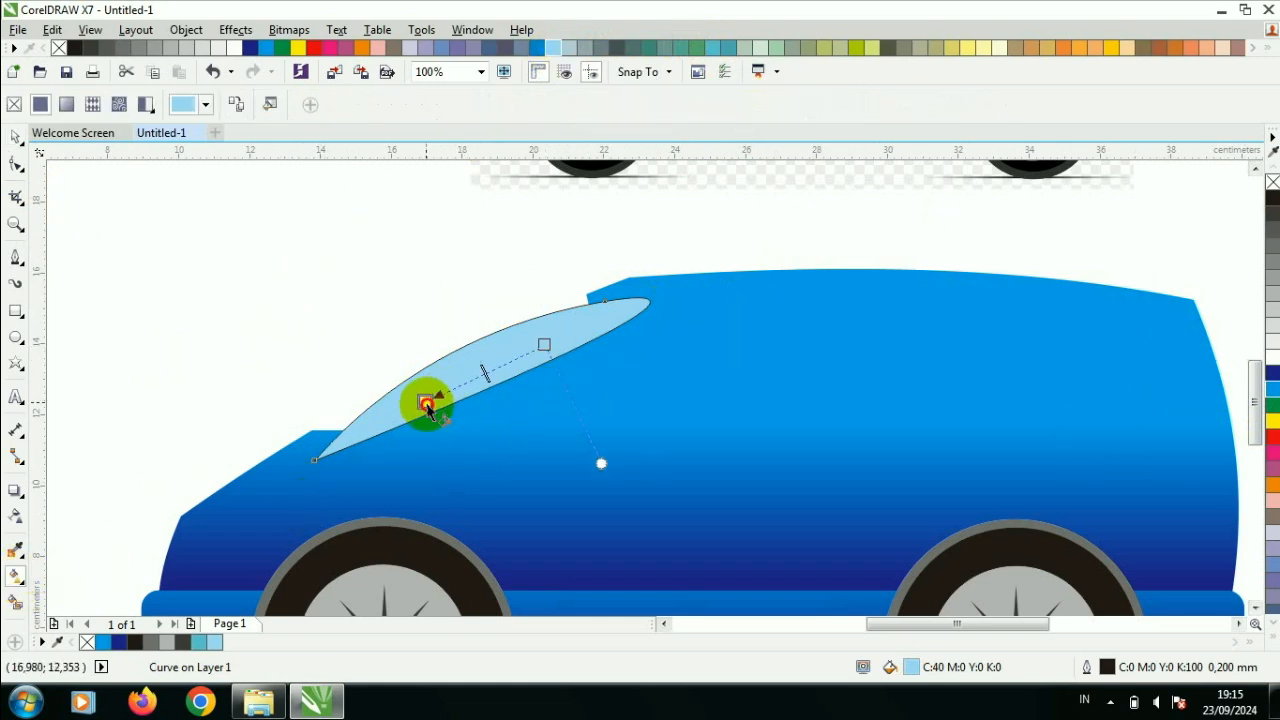
click(15, 137)
- Set the glass behind the body at about x 17.98 cm, y 13.03 cm, without an outline and with a solid Ice Blue fill
scroll(456, 350, up, 1)
drag(456, 350, 416, 354)
click(592, 104)
click(590, 128)
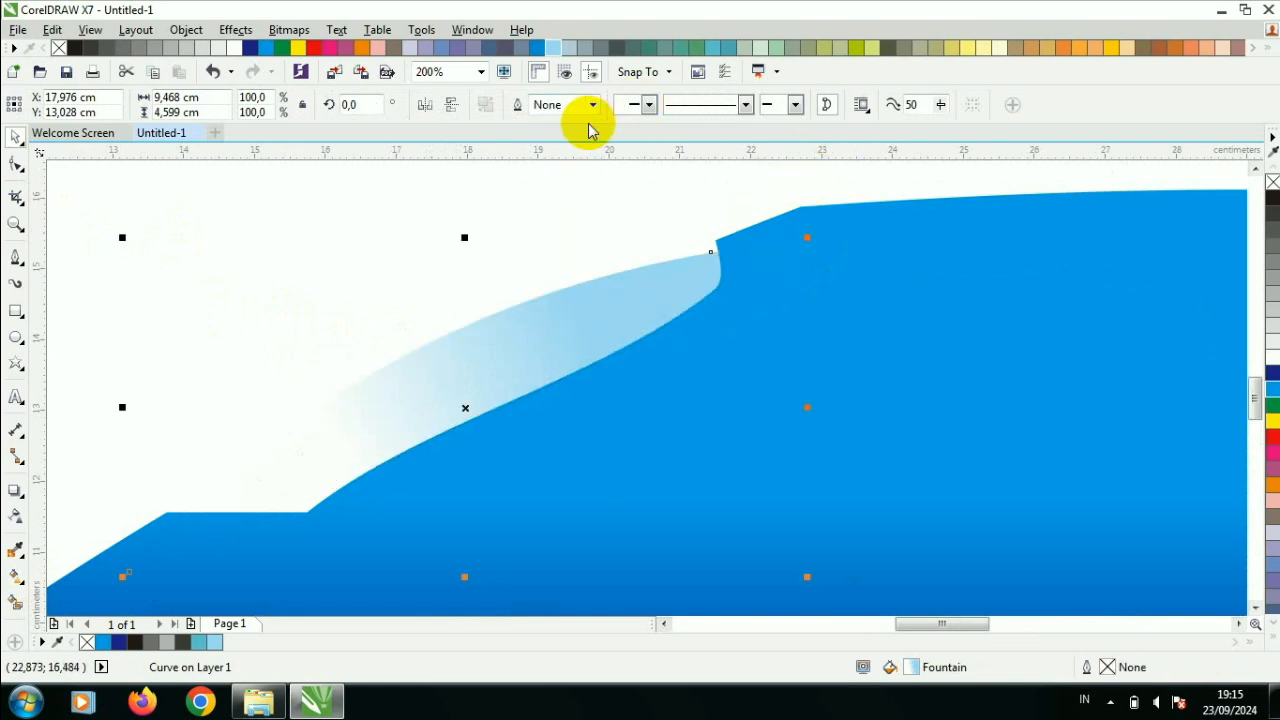
click(553, 47)
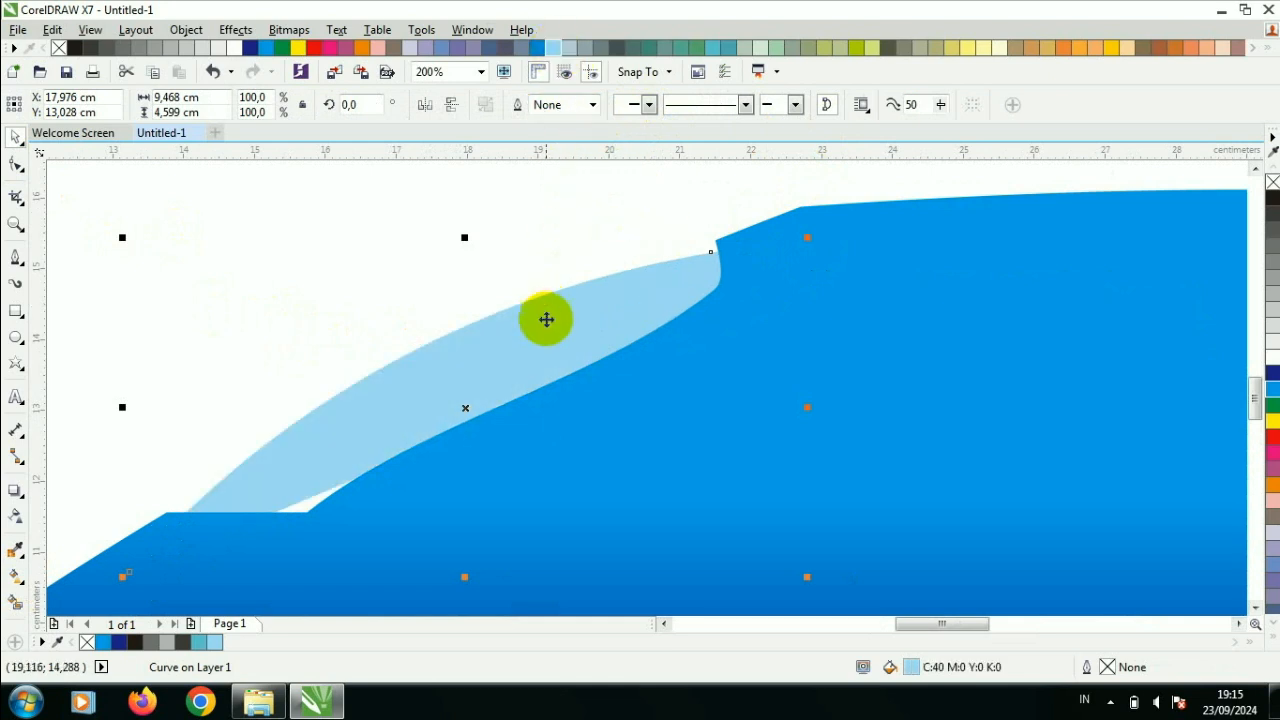
- Reshape the glass by bowing its lower edge downward and shifting its upper node toward the roof so it fills the notch
click(18, 168)
drag(329, 488, 336, 516)
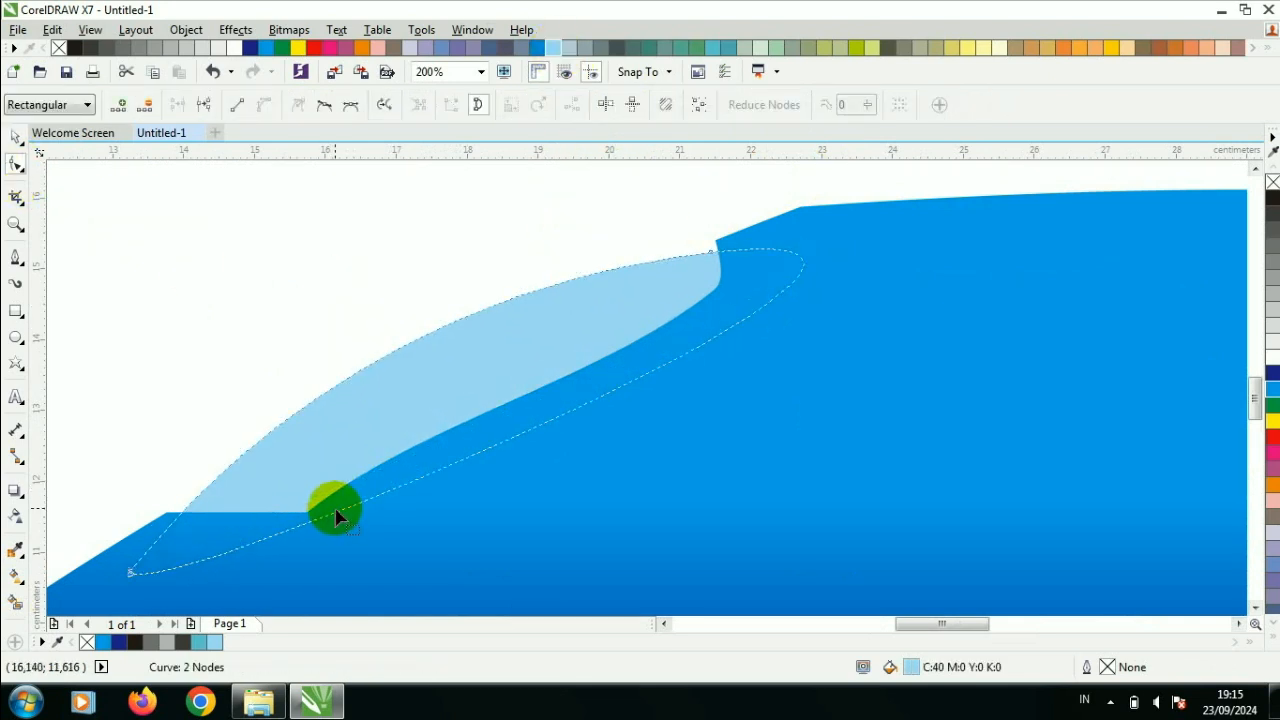
drag(716, 262, 749, 249)
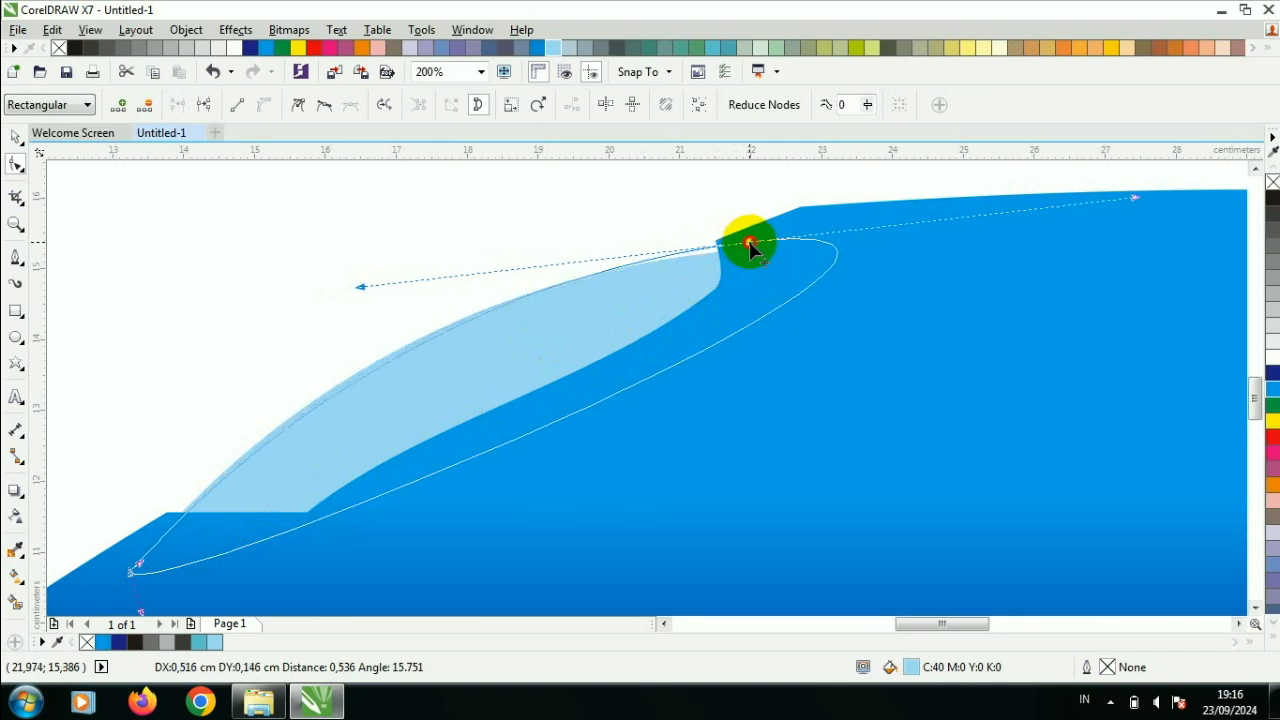
key(space)
click(202, 288)
scroll(202, 288, down, 3)
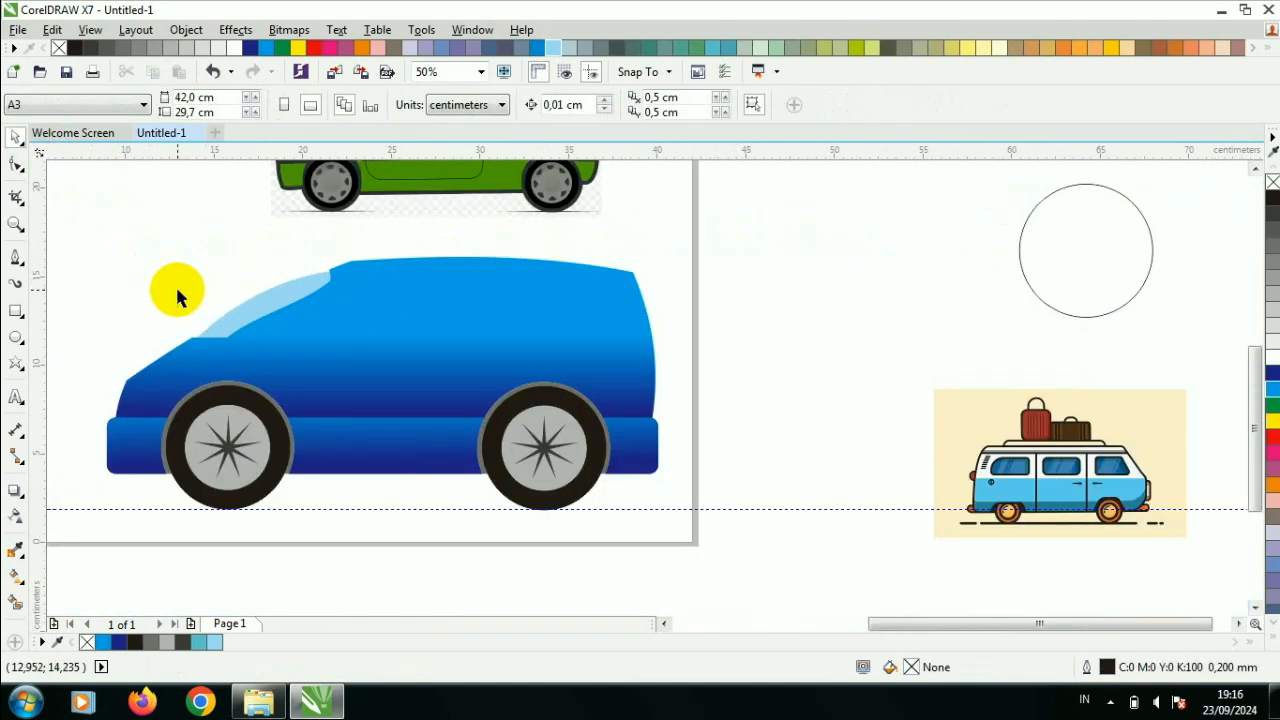
- Reshape the body's edge along the underside of the windshield glass into a straighter, smoother slope
scroll(177, 292, up, 2)
click(16, 164)
click(345, 368)
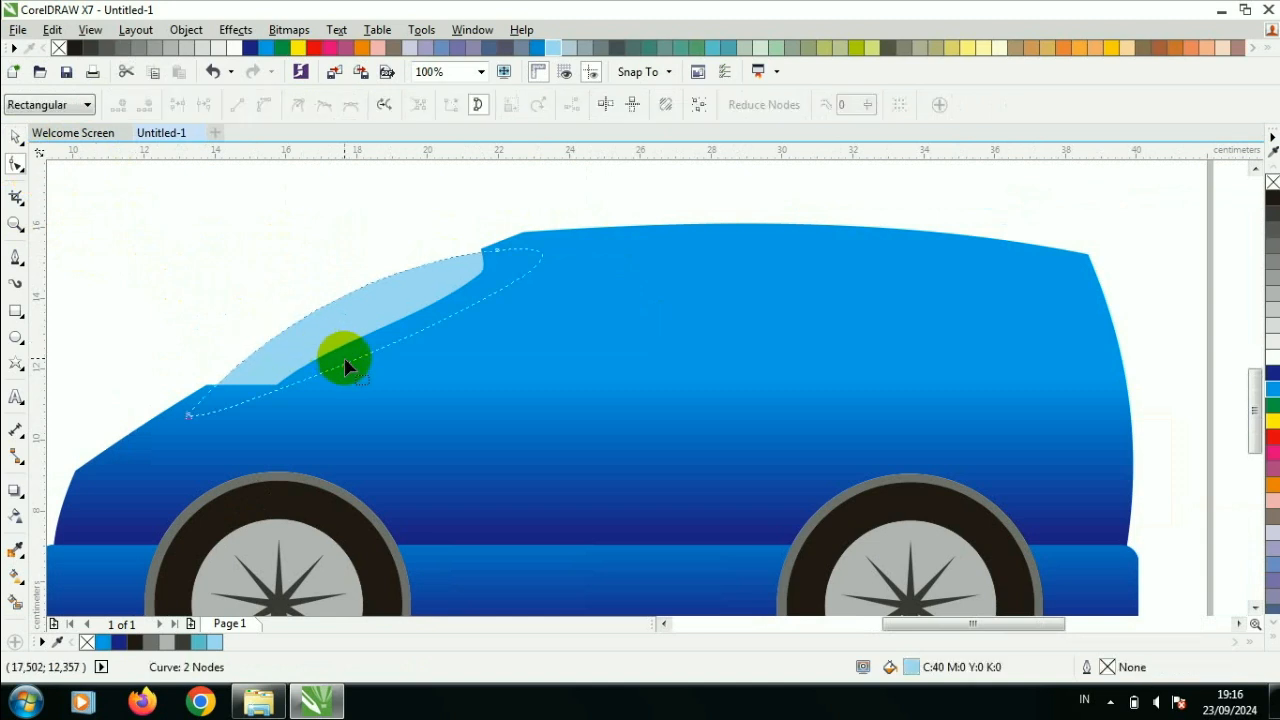
right_click(393, 330)
click(457, 354)
click(410, 318)
right_click(410, 318)
click(466, 329)
scroll(366, 331, up, 2)
drag(391, 351, 374, 340)
click(16, 137)
scroll(193, 268, down, 4)
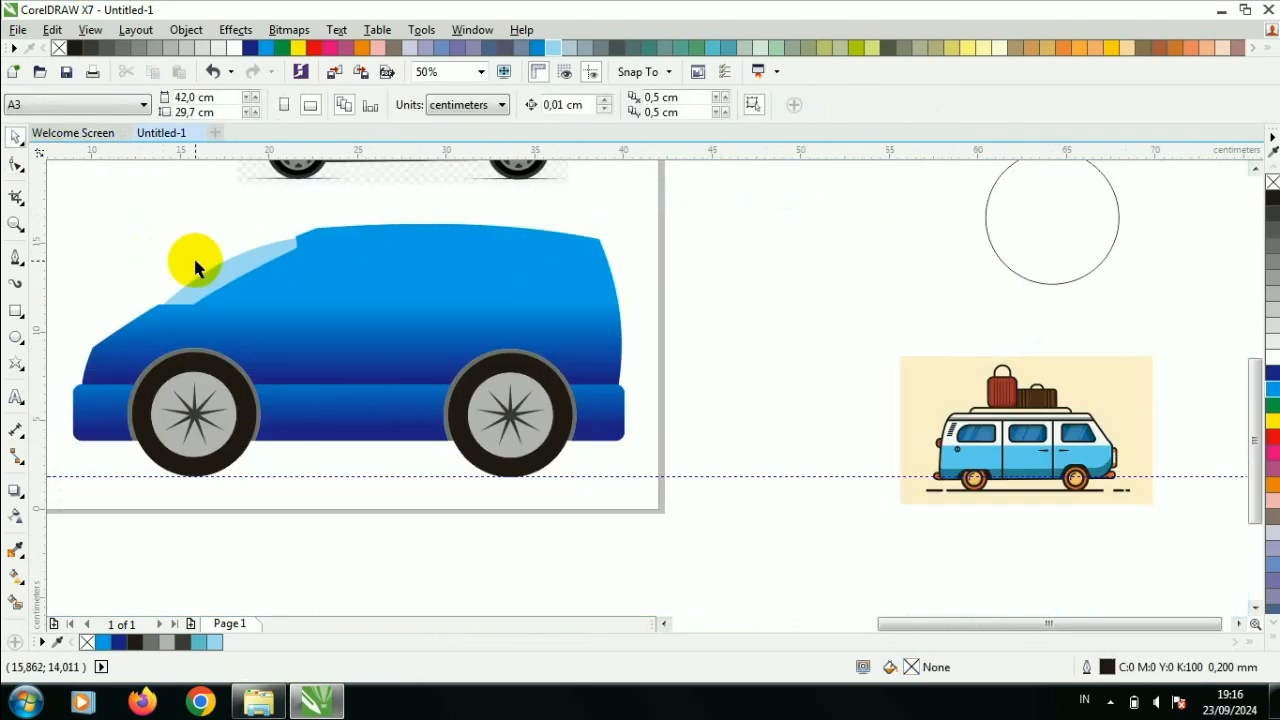
- Draw a door rectangle about 7.99 by 7.09 cm on the car body between the two wheels
drag(888, 629, 821, 629)
click(1255, 170)
click(1255, 170)
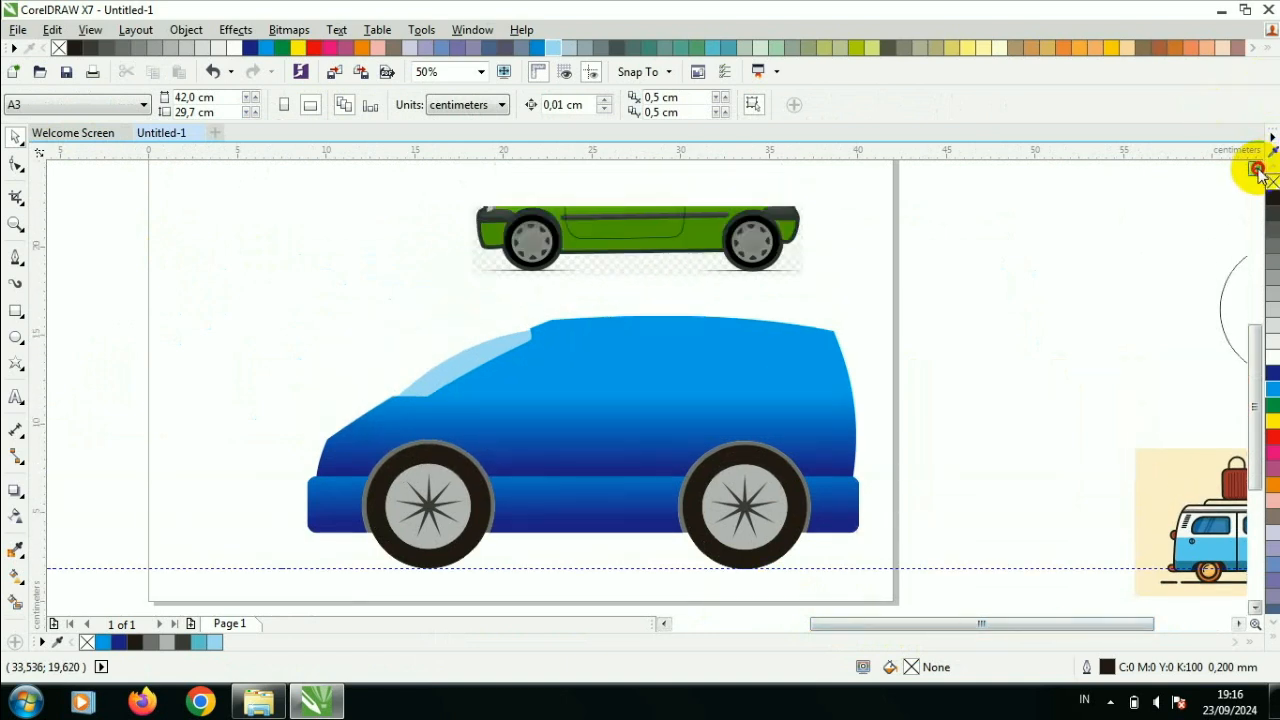
click(1255, 170)
scroll(555, 447, up, 2)
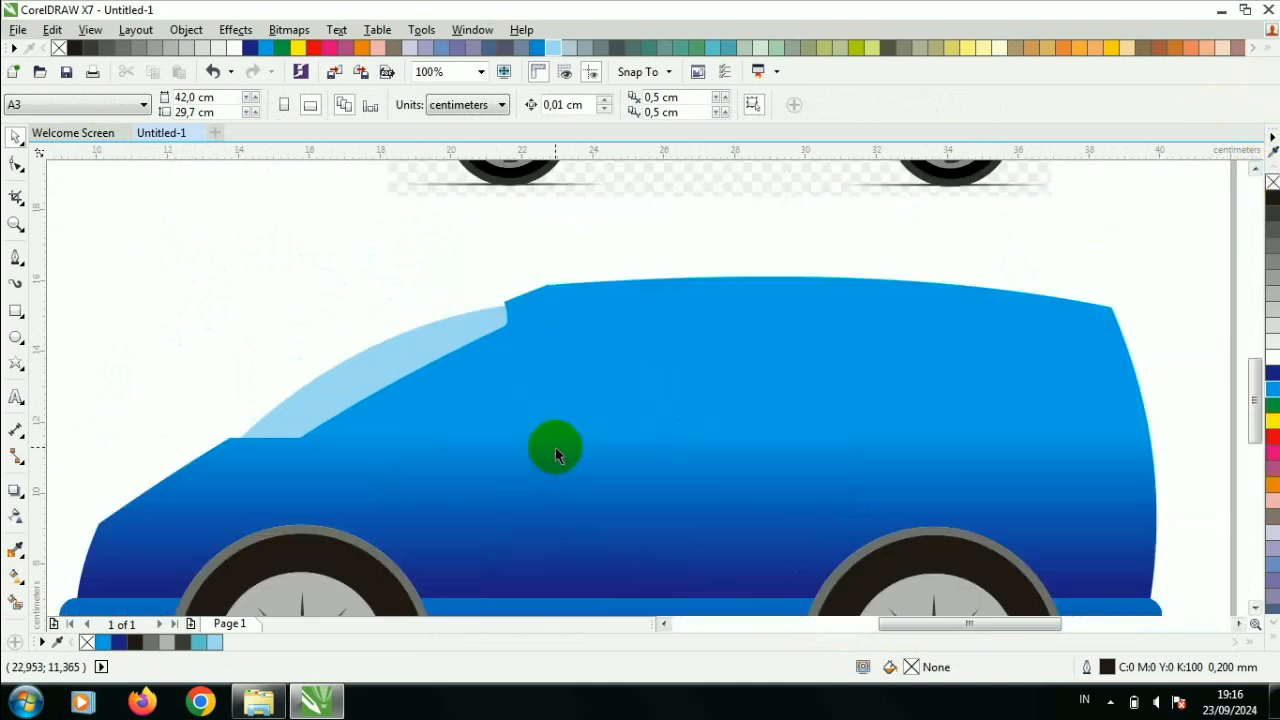
click(19, 318)
click(10, 314)
drag(518, 337, 801, 587)
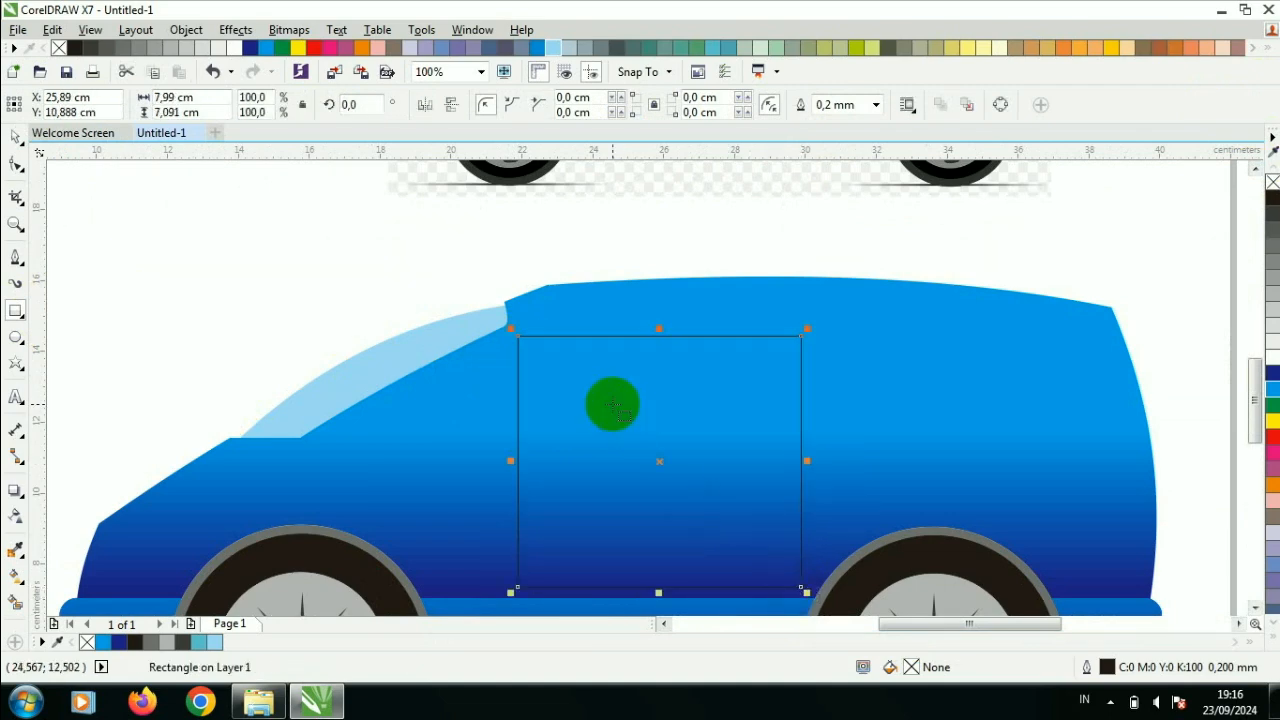
- Convert the door rectangle to curves, add a node midway on its front edge and pull it forward below the windshield
key(ctrl+q)
click(16, 164)
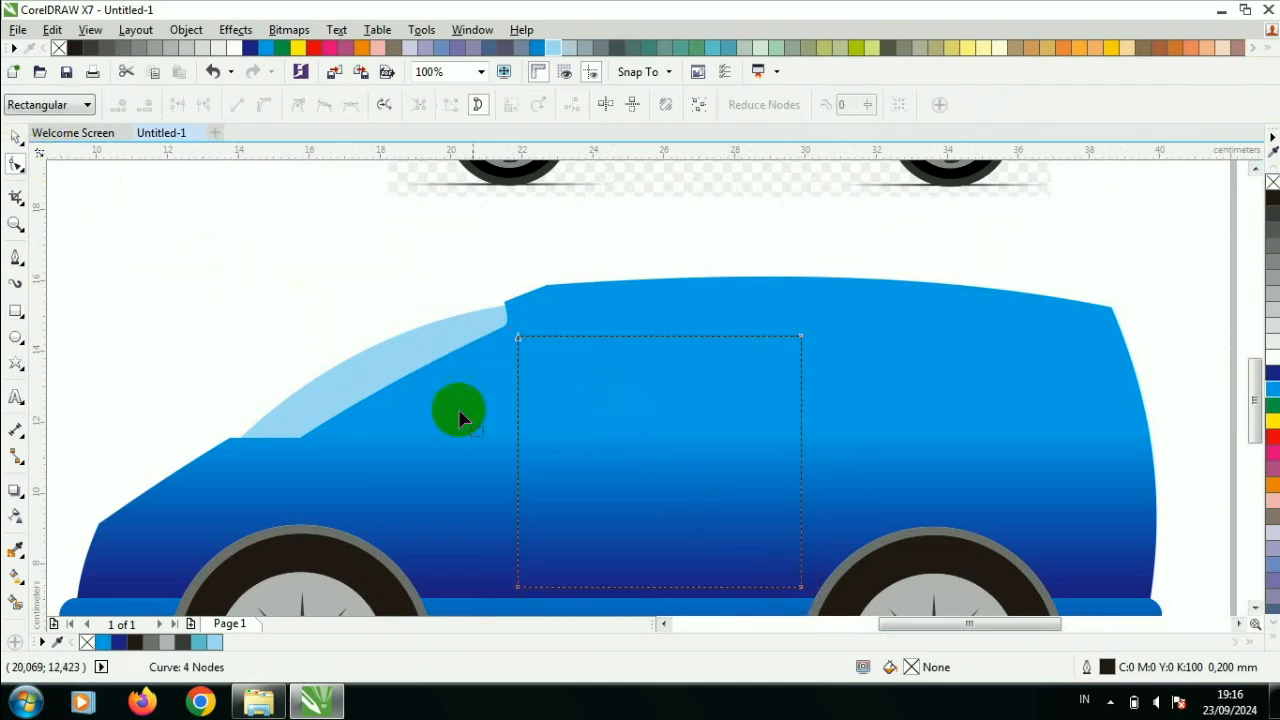
right_click(517, 444)
click(614, 128)
drag(517, 443, 335, 444)
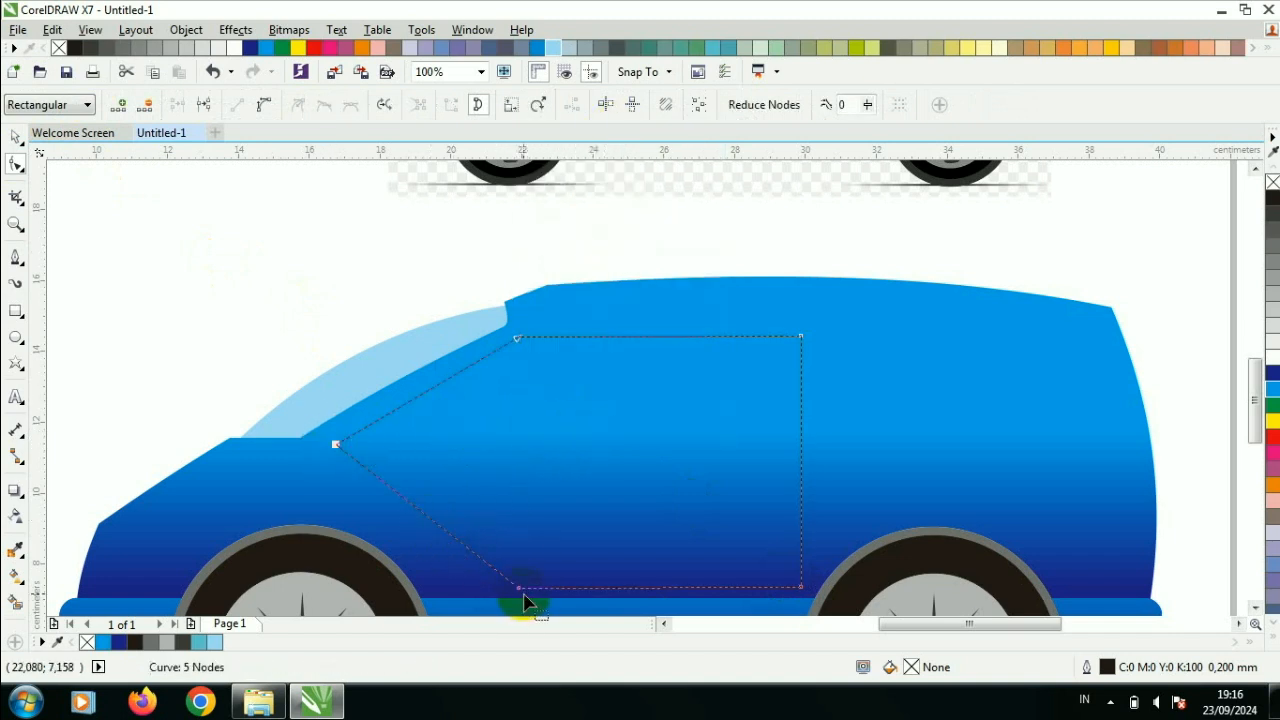
- Curve the door's lower front edge around the front wheel arch and lower its bottom nodes to the base strip
drag(520, 592, 446, 594)
right_click(407, 543)
click(529, 304)
drag(391, 521, 420, 512)
drag(447, 586, 502, 597)
drag(410, 487, 392, 451)
drag(803, 594, 802, 600)
drag(498, 590, 498, 600)
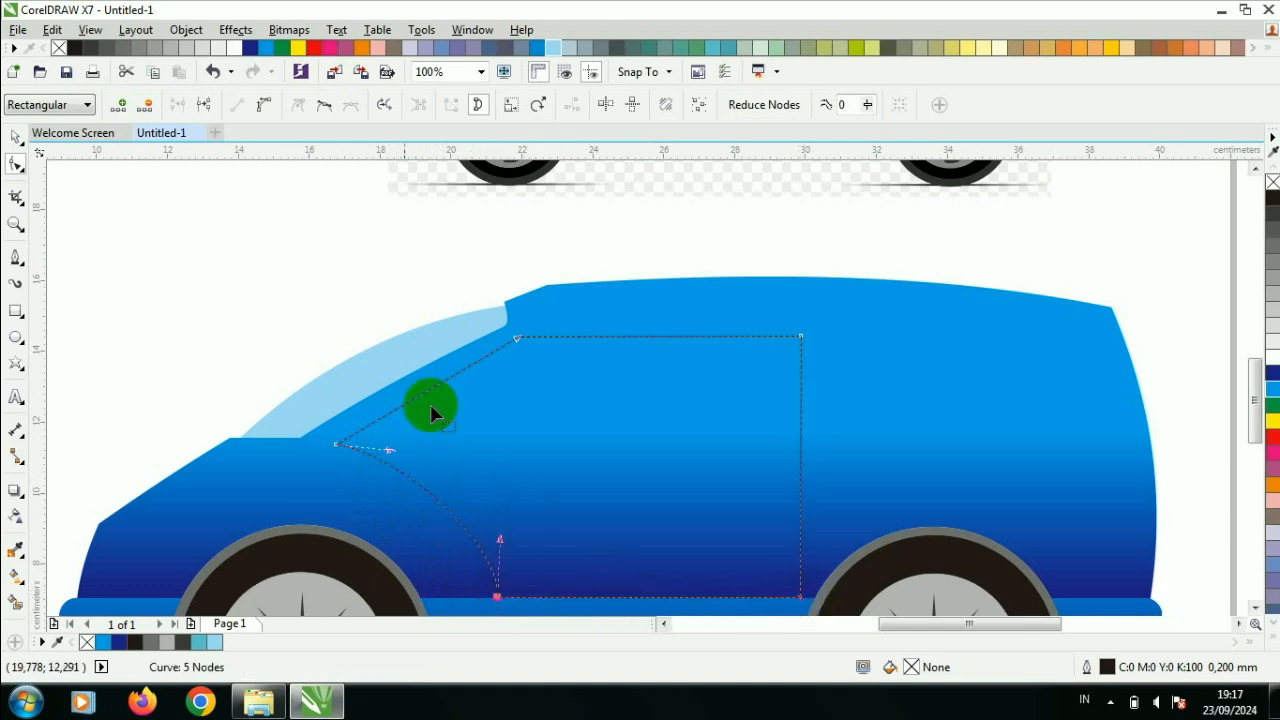
- Convert the door's sloped upper front edge to a curve and bow it slightly to follow the windshield
scroll(428, 366, up, 1)
right_click(430, 368)
click(505, 118)
drag(418, 381, 380, 393)
scroll(386, 394, down, 2)
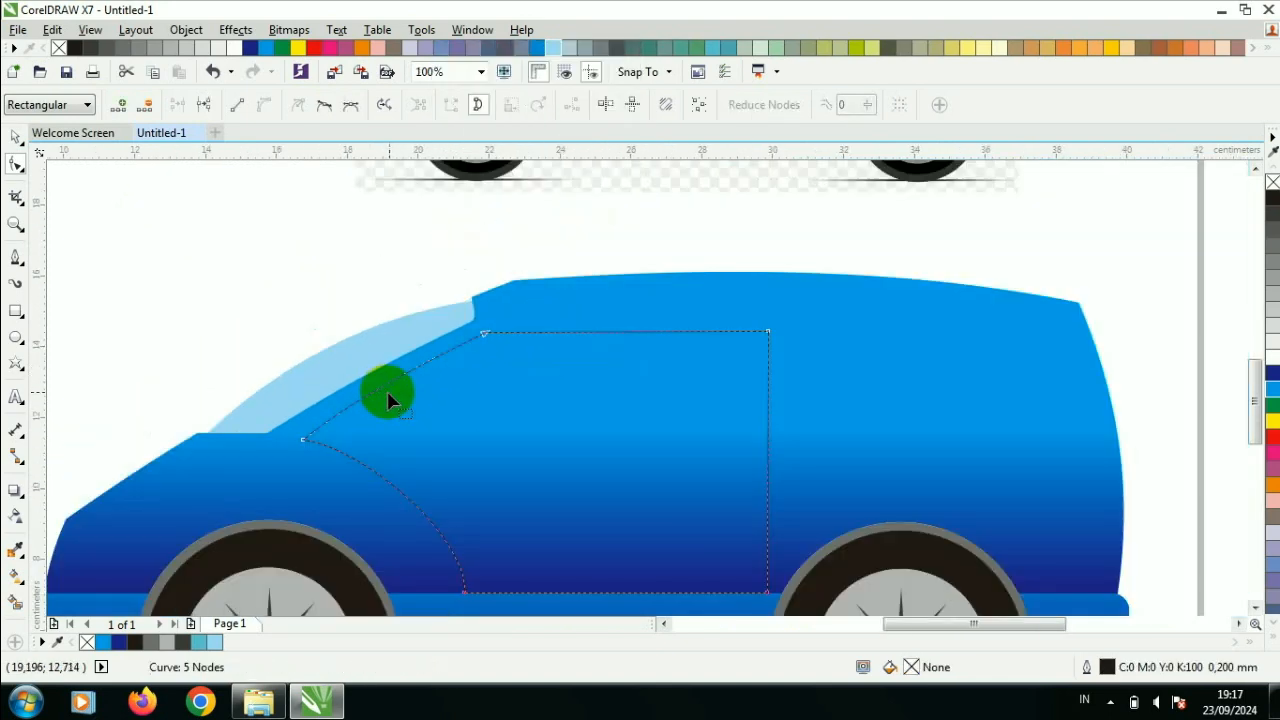
- Convert the door's top edge to a curve and bow it slightly upward
scroll(456, 346, up, 1)
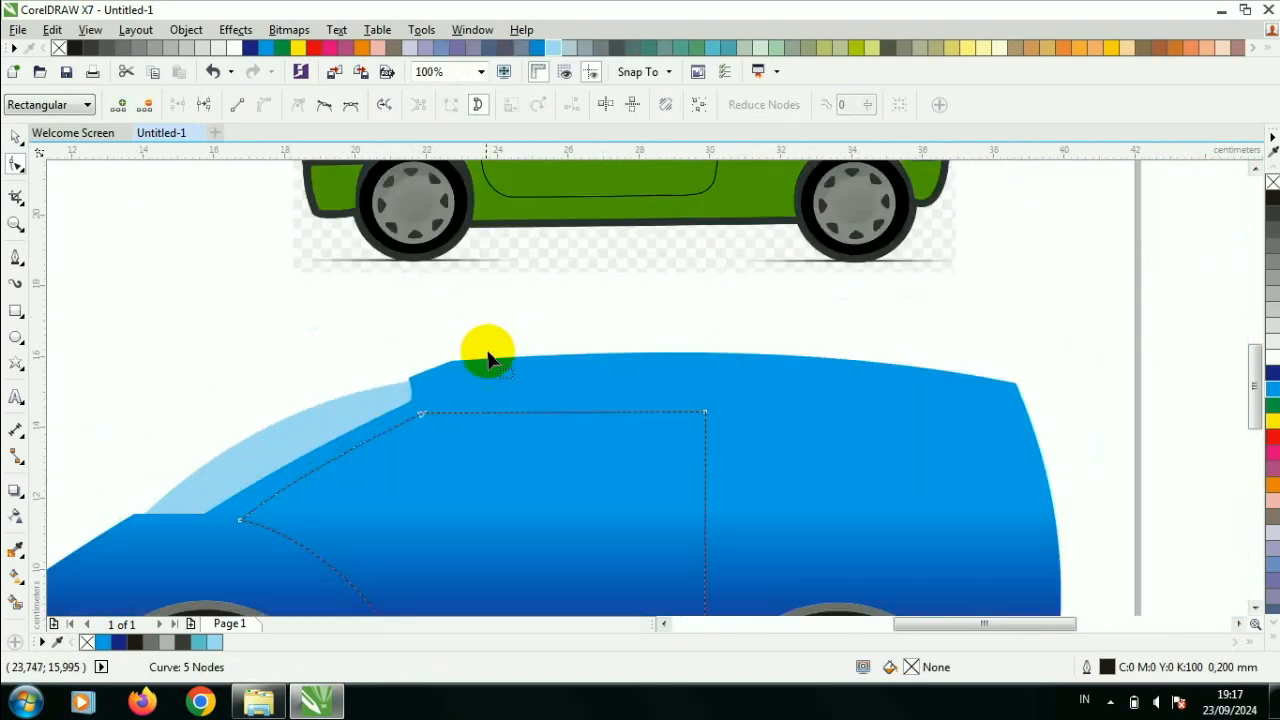
double_click(427, 430)
scroll(429, 434, down, 1)
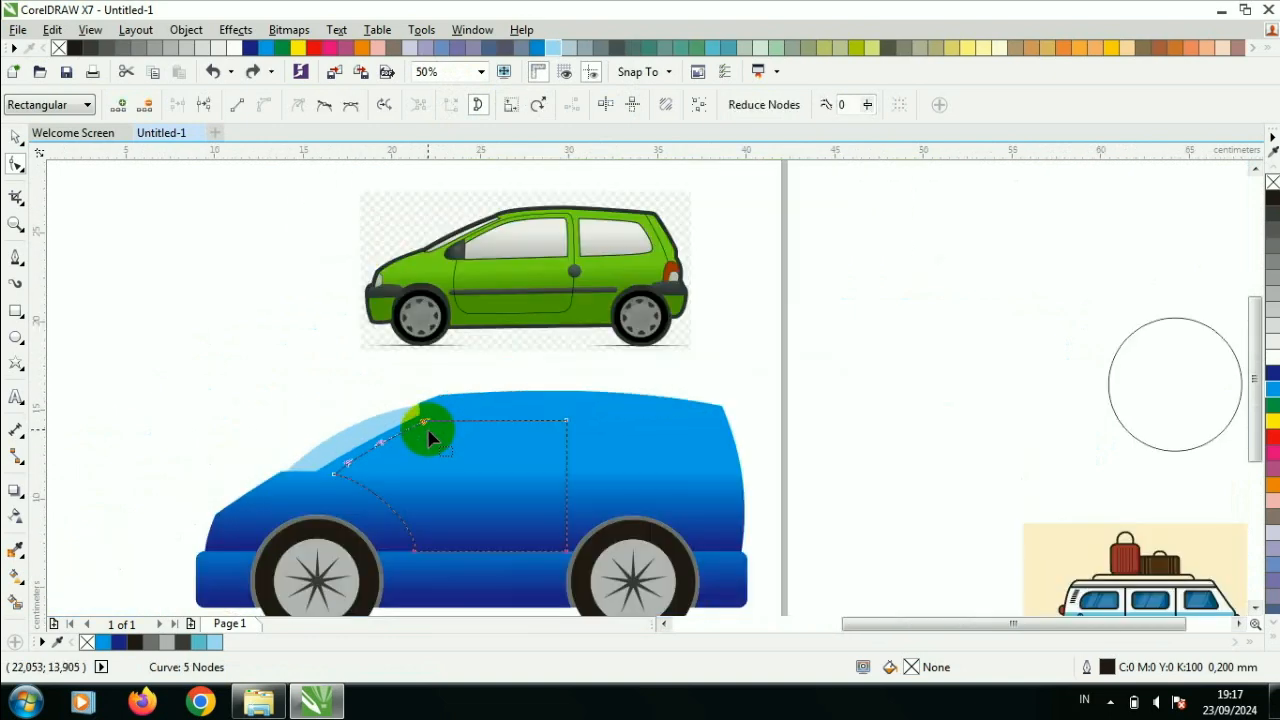
click(496, 420)
right_click(508, 400)
click(486, 430)
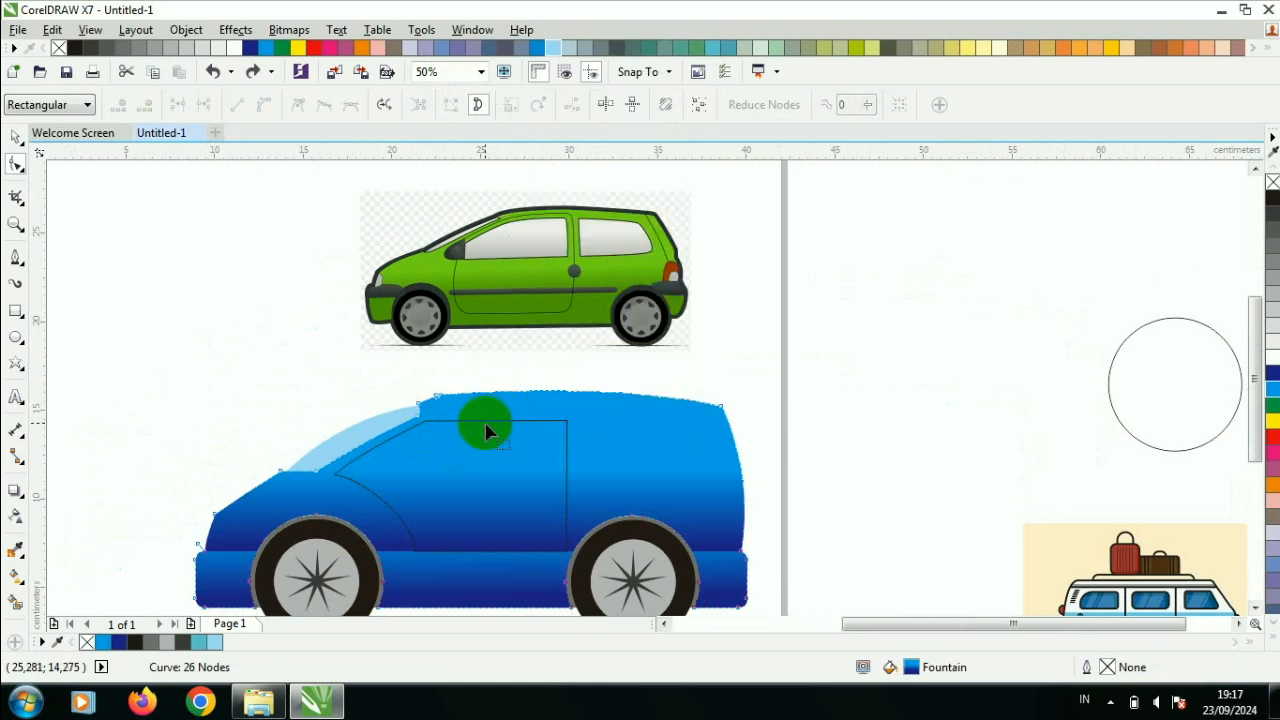
right_click(485, 425)
click(551, 232)
scroll(508, 377, up, 1)
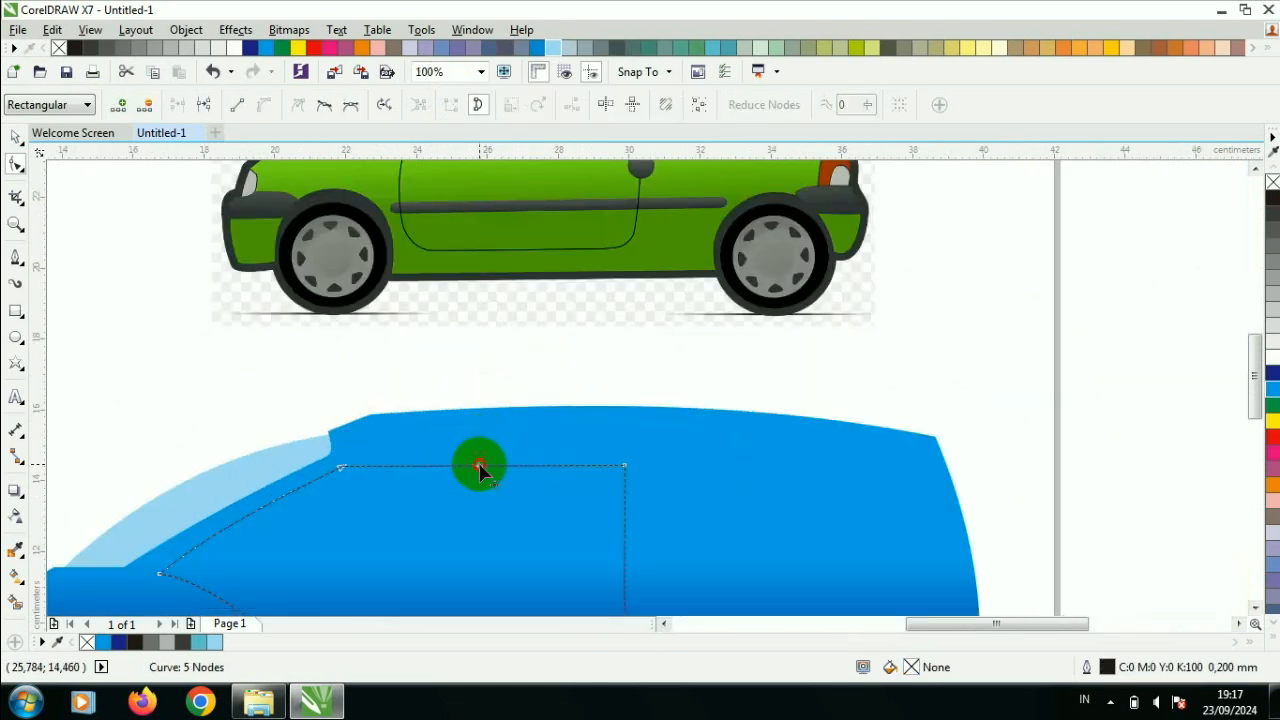
scroll(481, 466, up, 3)
drag(488, 537, 486, 503)
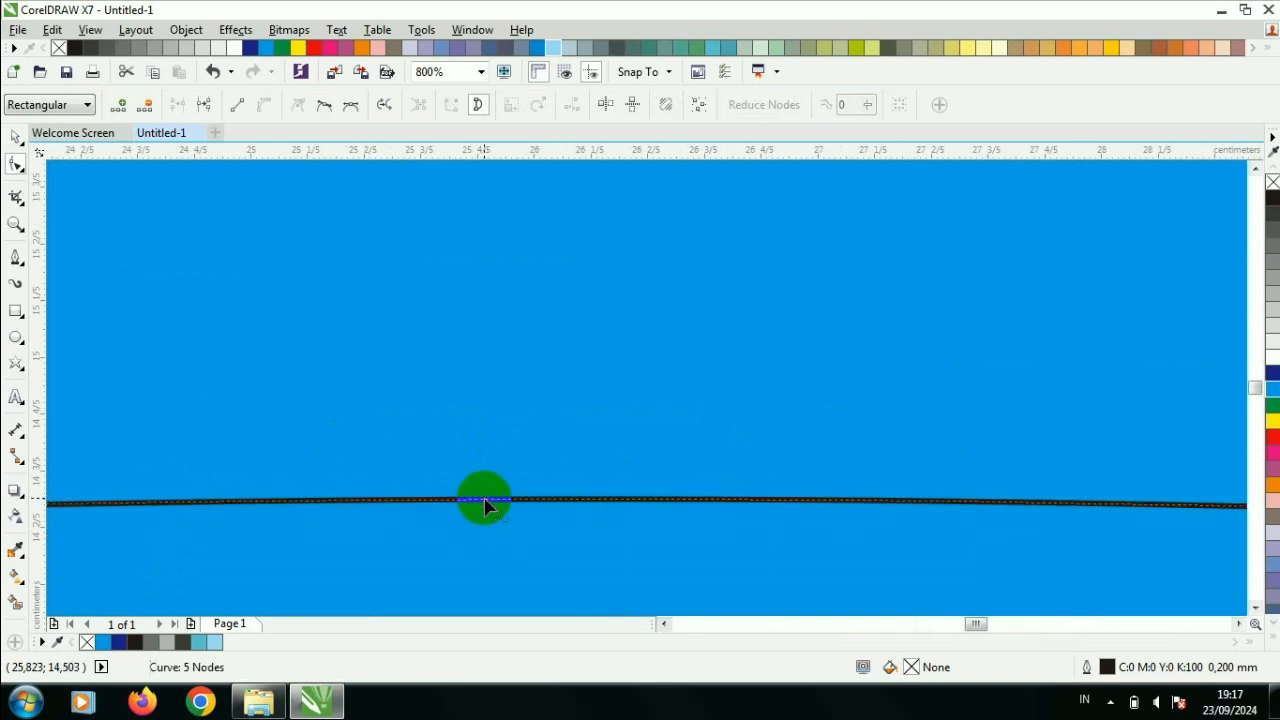
- Curve the door's rear edge slightly toward the rear wheel and fill the door with cyan (C:100 M:0 Y:0 K:0)
scroll(486, 503, down, 4)
scroll(508, 514, up, 2)
right_click(669, 540)
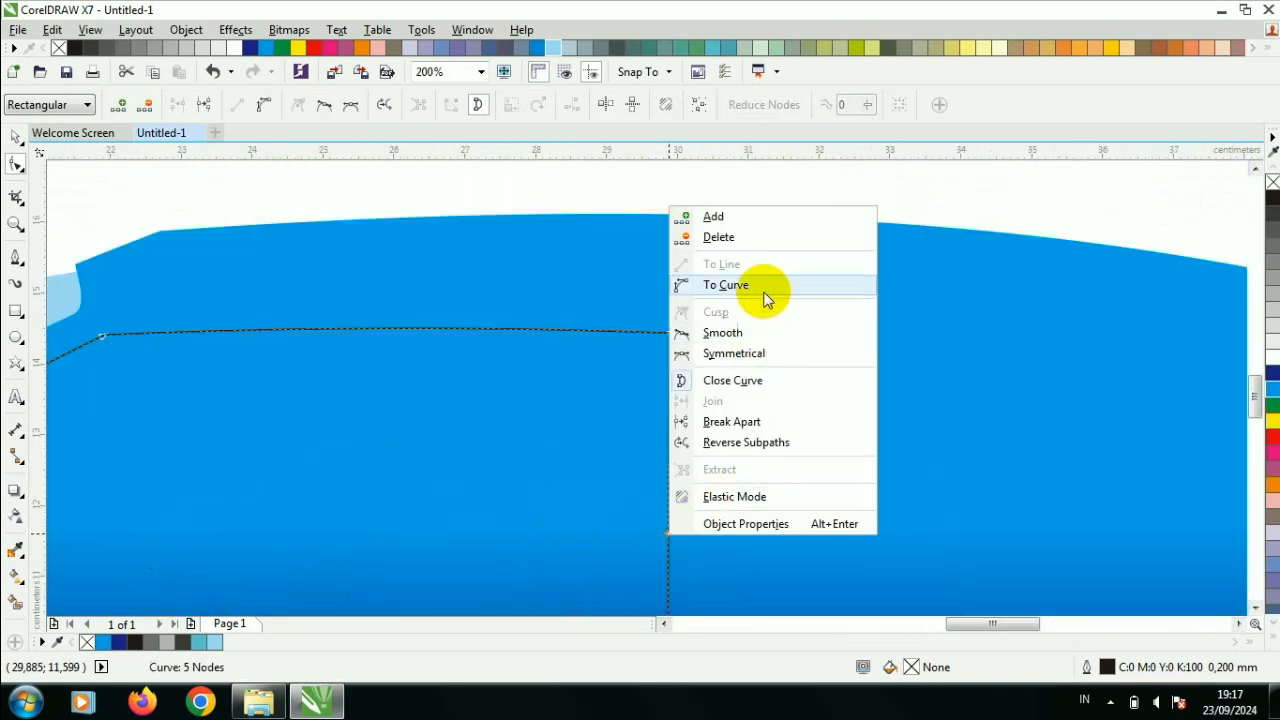
click(768, 285)
scroll(670, 547, down, 2)
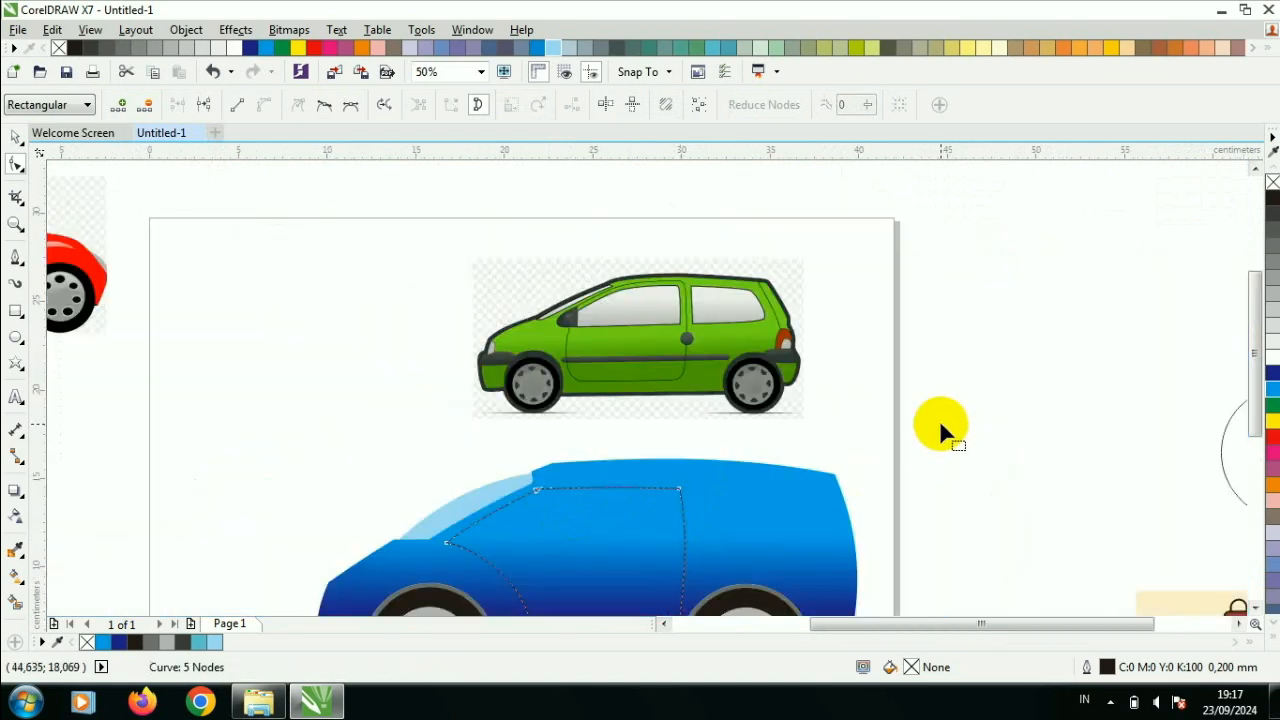
click(15, 136)
click(767, 468)
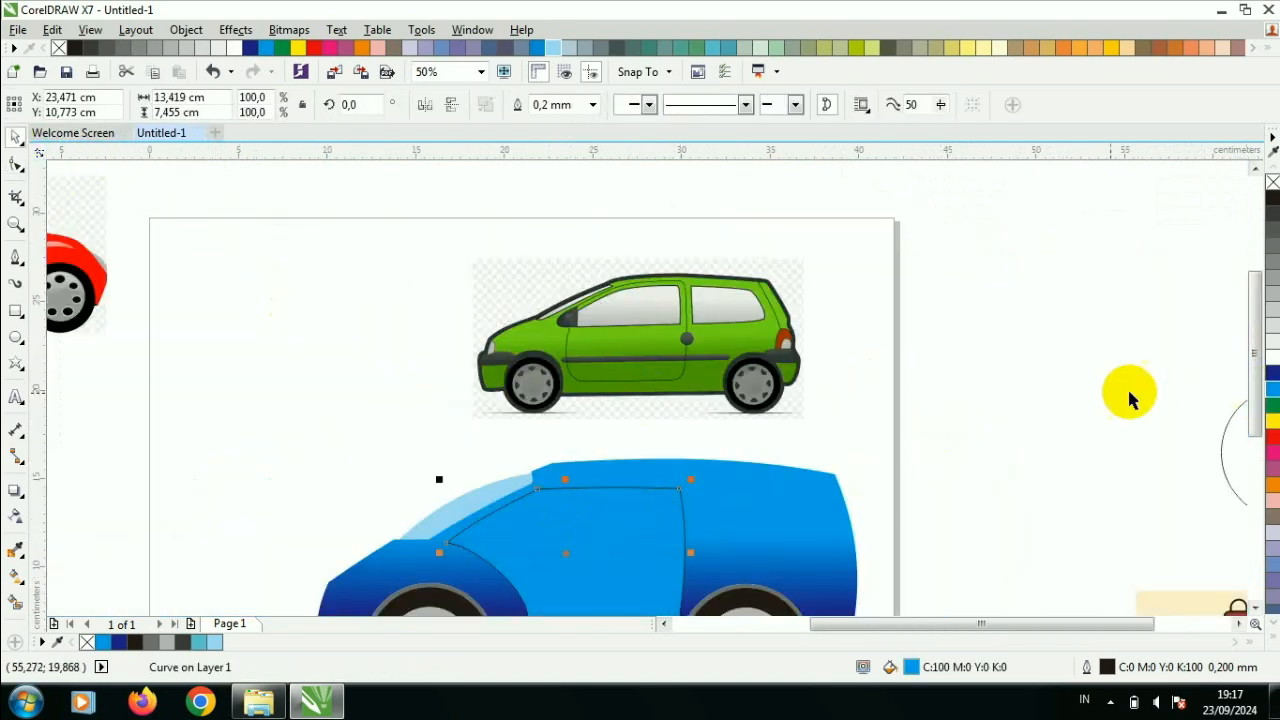
- Give the door a vertical gradient fill from cyan in its middle to dark blue at its bottom edge
click(1214, 391)
drag(1251, 334, 1160, 378)
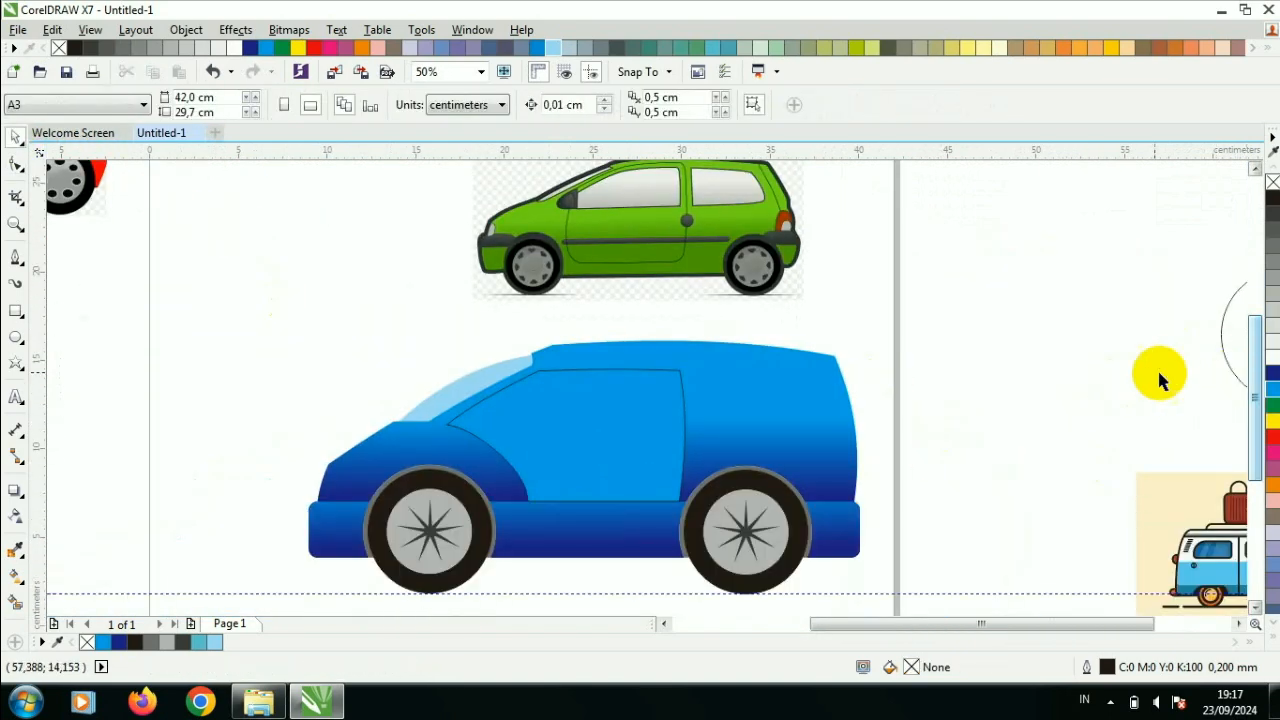
click(15, 514)
scroll(586, 480, up, 2)
drag(646, 397, 646, 543)
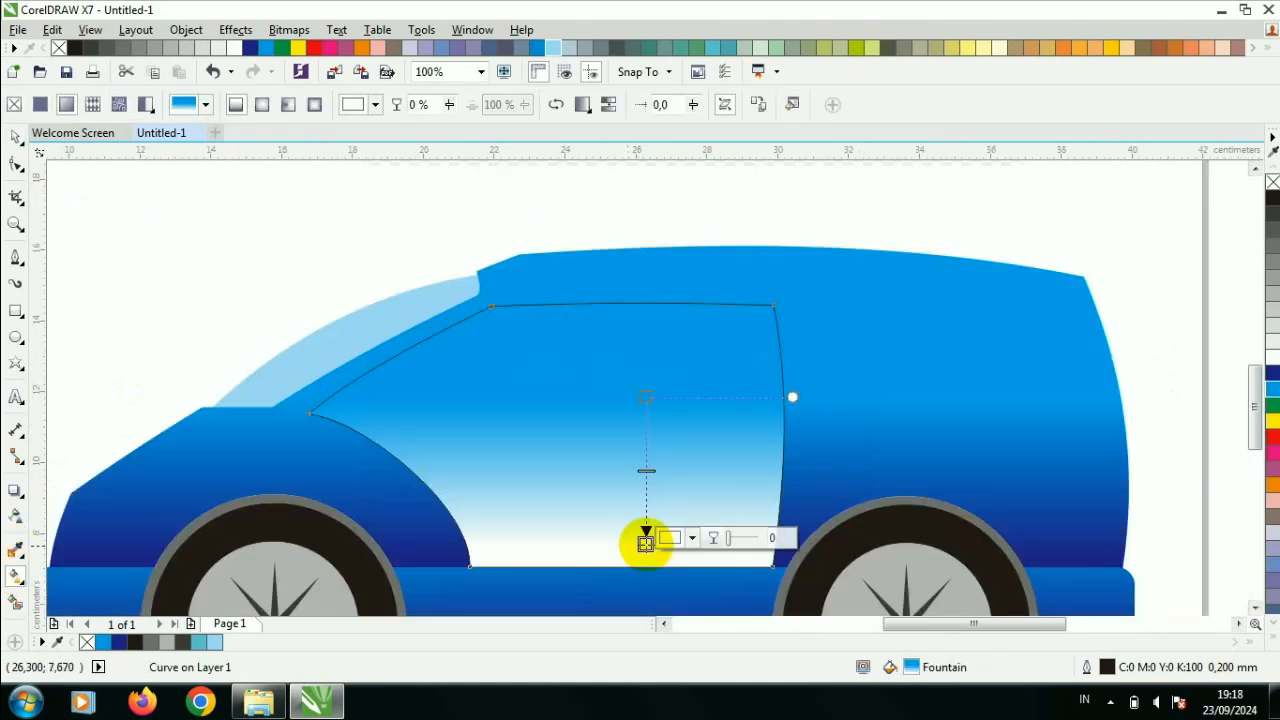
click(1271, 374)
drag(646, 443, 648, 470)
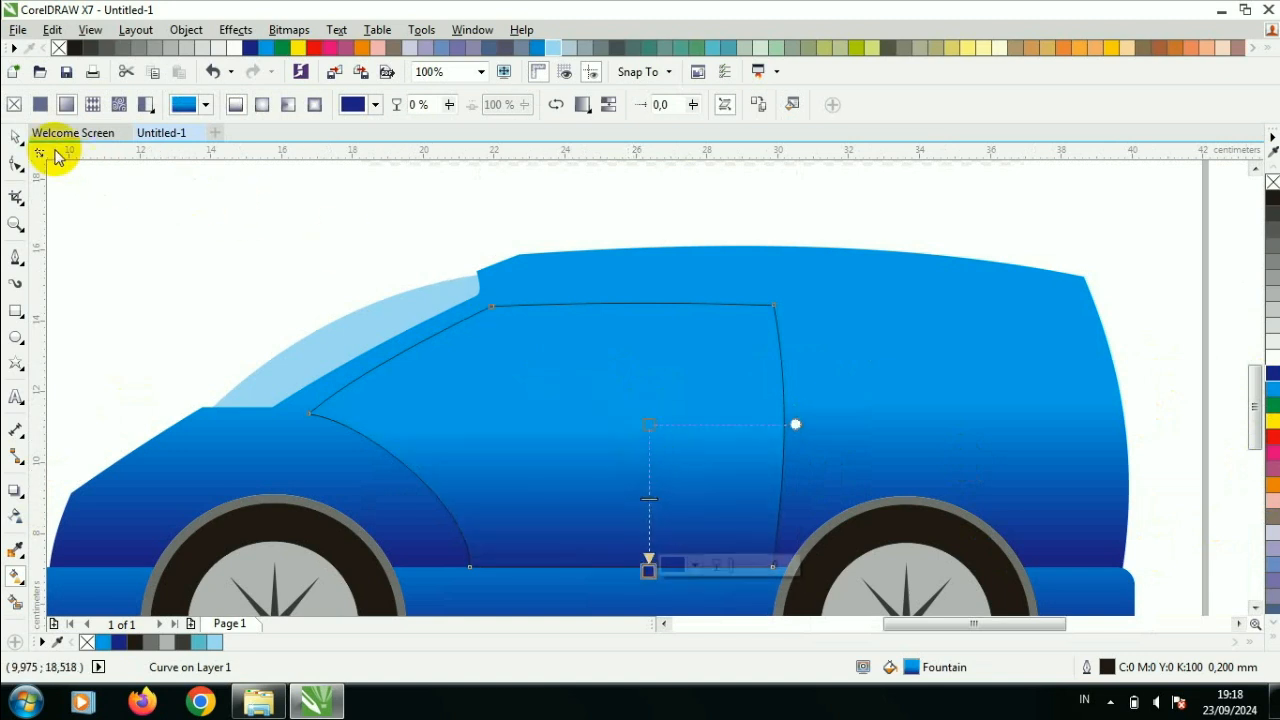
click(15, 136)
click(262, 245)
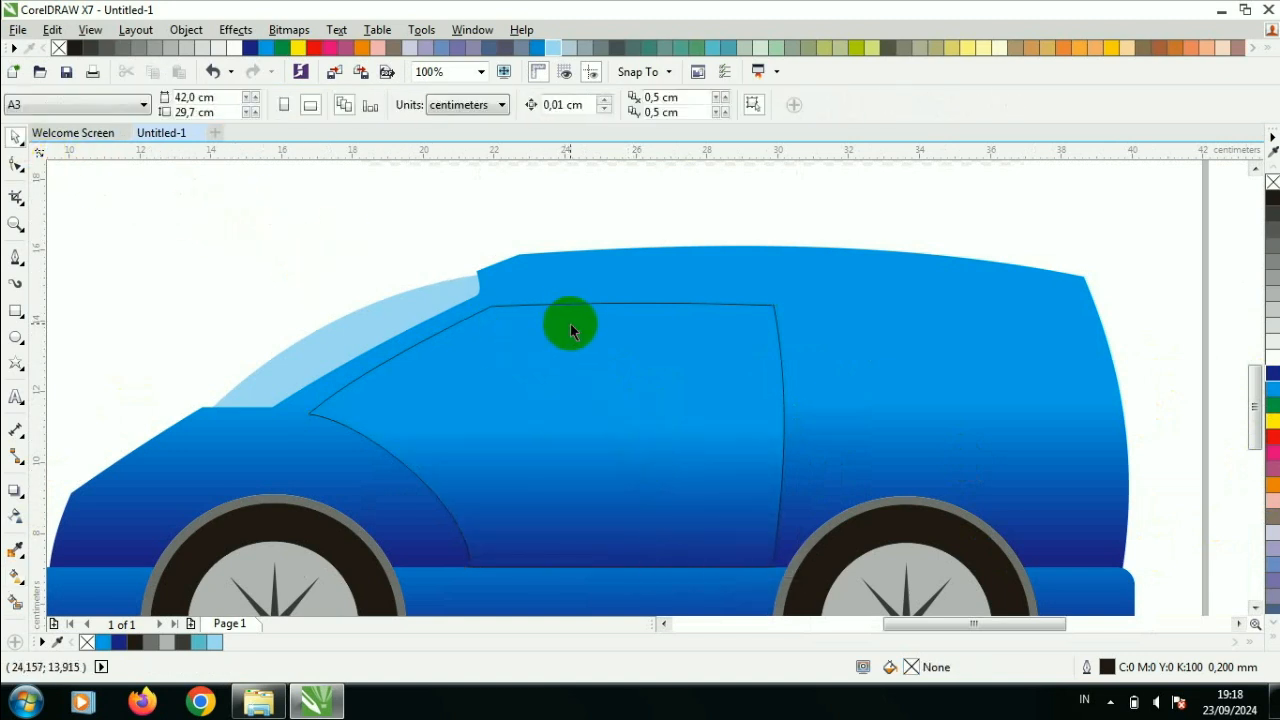
scroll(572, 330, down, 2)
scroll(607, 307, up, 2)
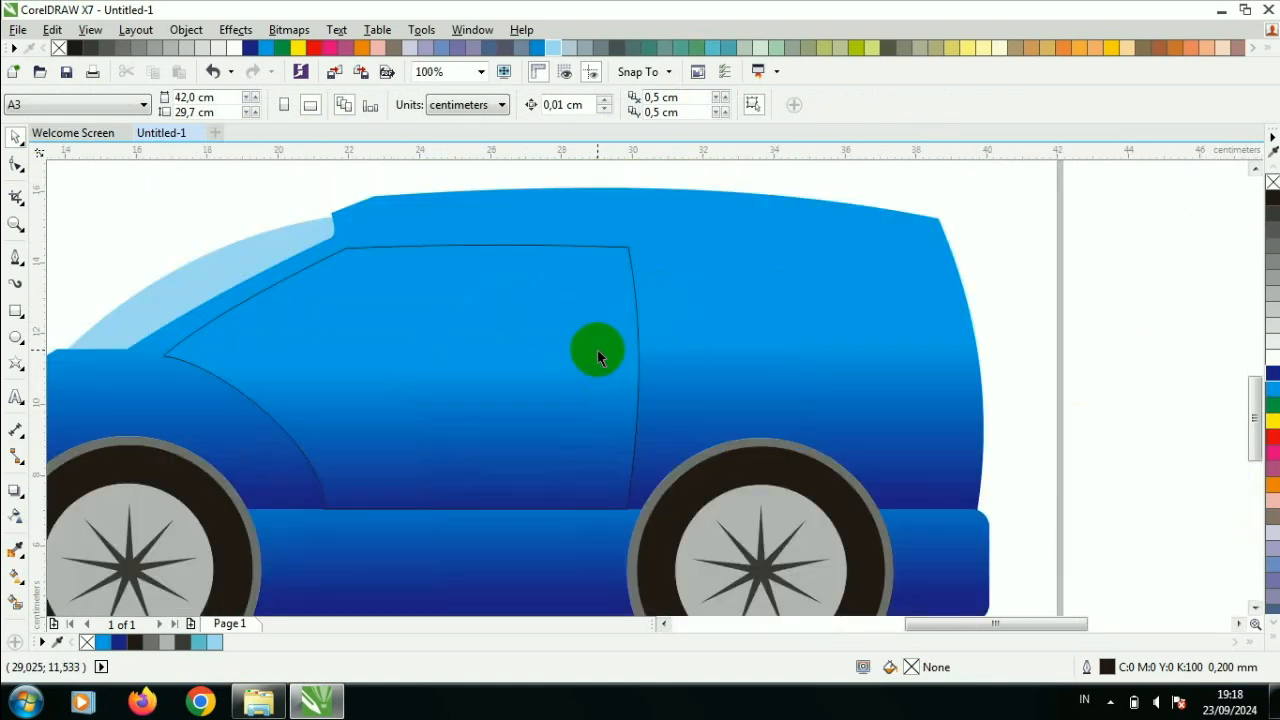
click(1272, 205)
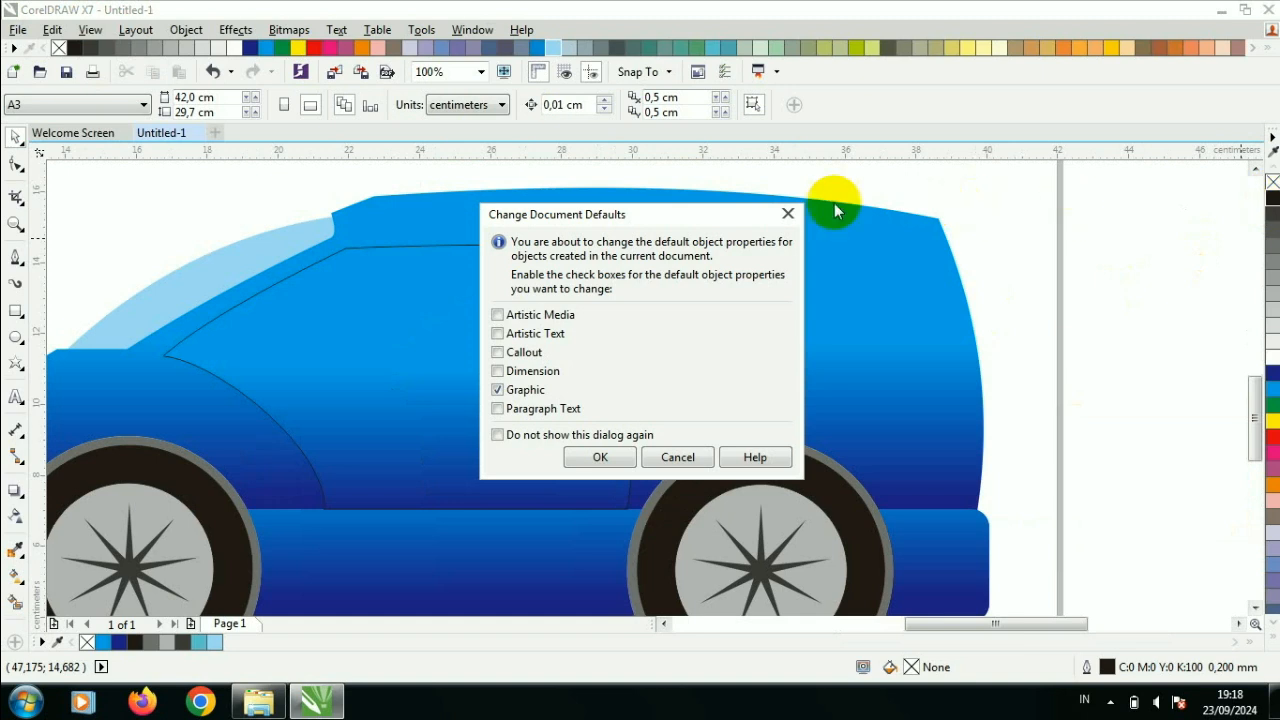
key(Escape)
click(534, 314)
click(1272, 205)
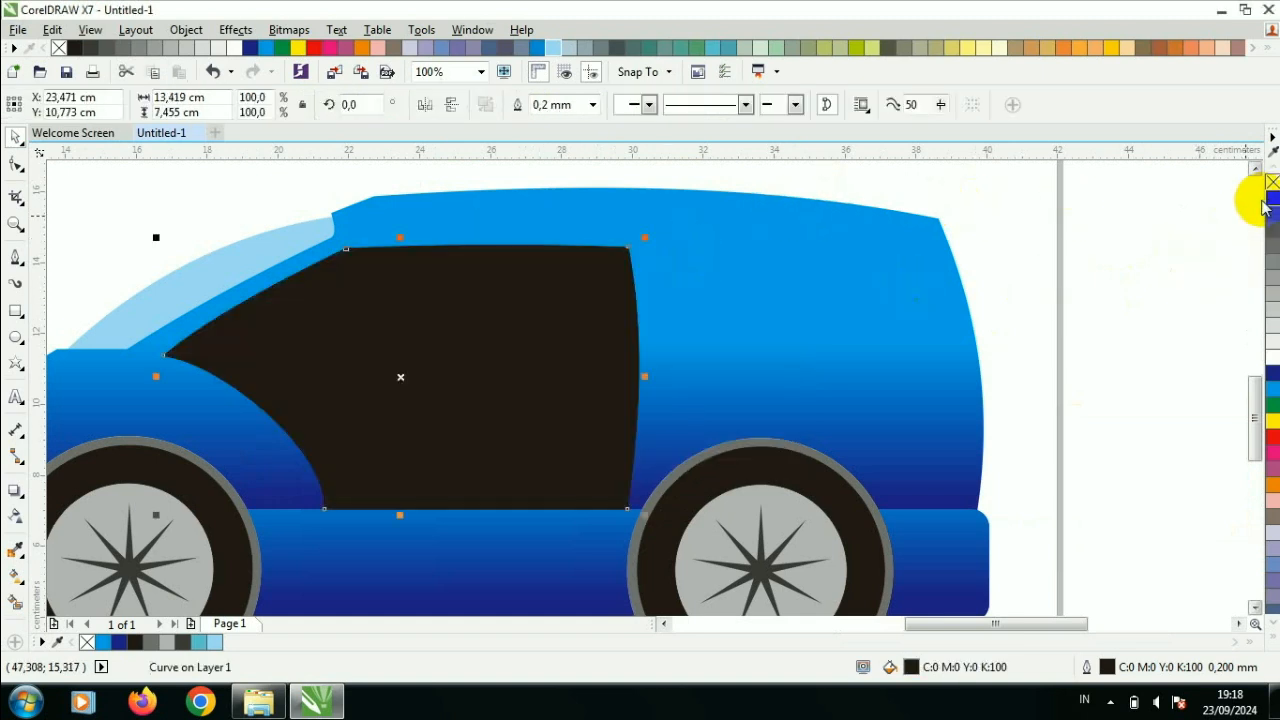
key(ctrl+z)
- Enlarge the door to 104.1% and raise its two bottom nodes back to the top edge of the base strip
mouse_move(645, 237)
mouse_down()
mouse_move(668, 244)
mouse_move(653, 231)
mouse_up()
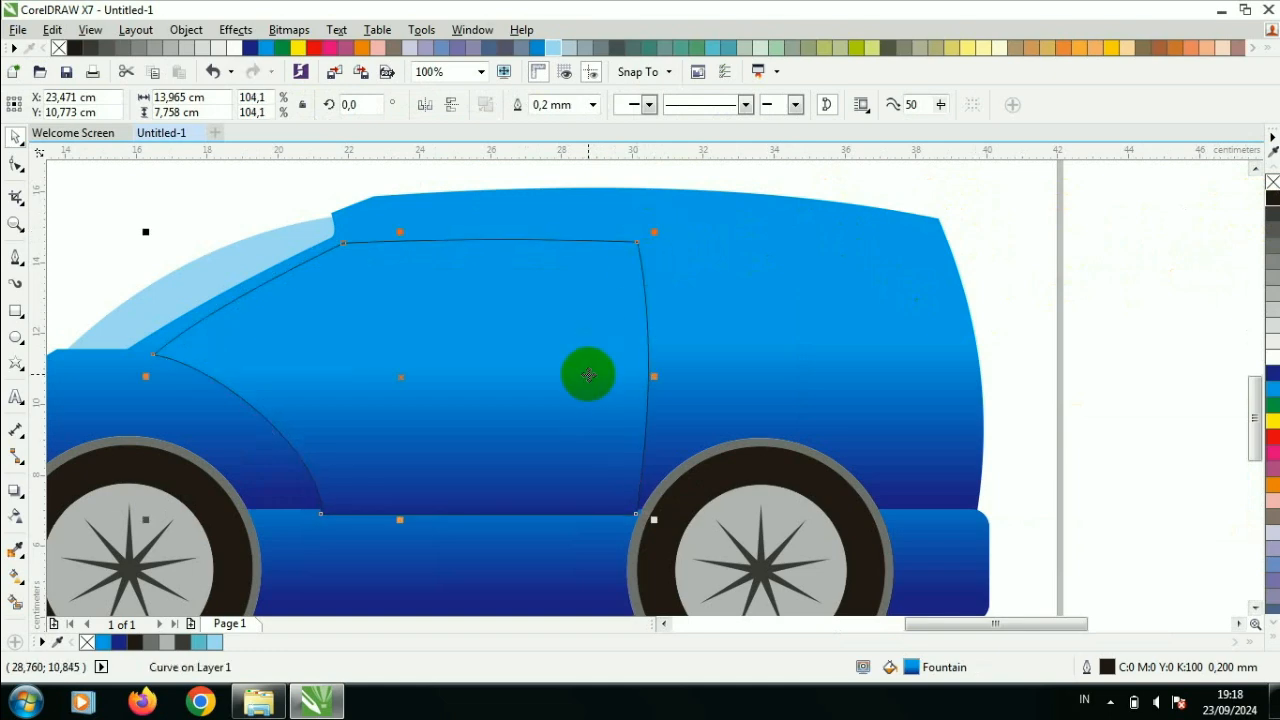
click(15, 163)
scroll(350, 528, up, 2)
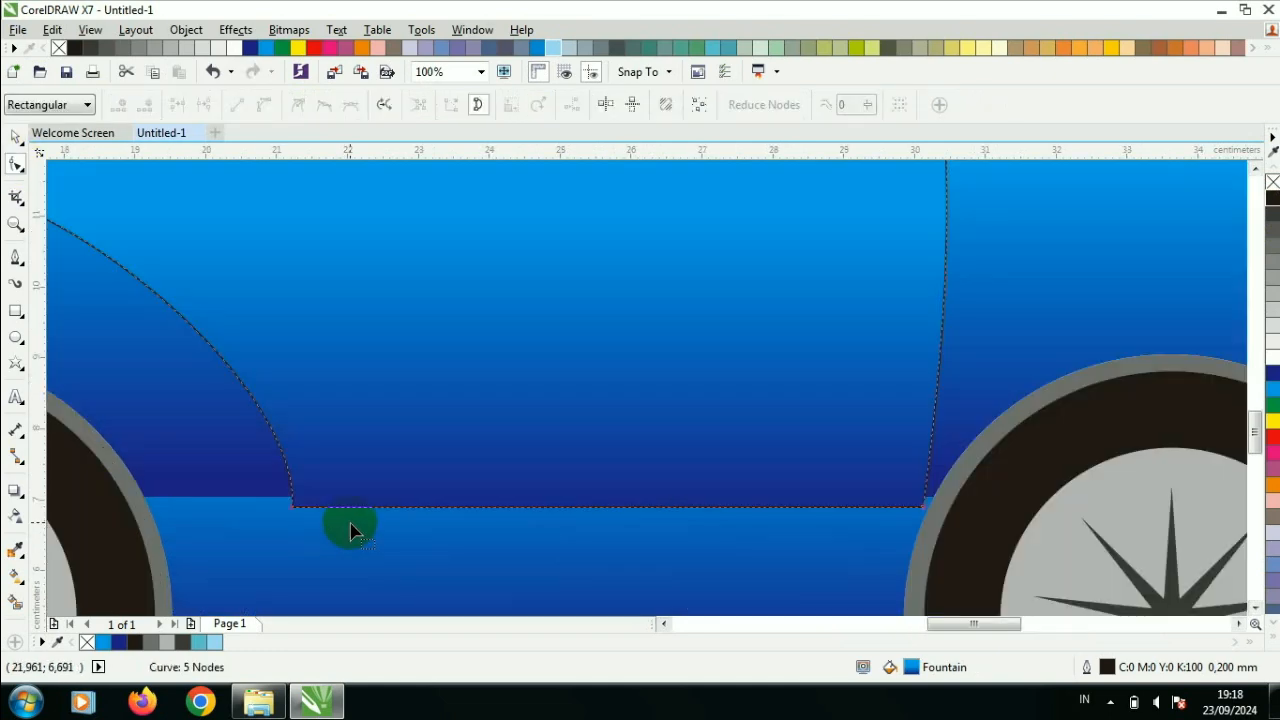
drag(294, 507, 292, 496)
drag(925, 512, 924, 497)
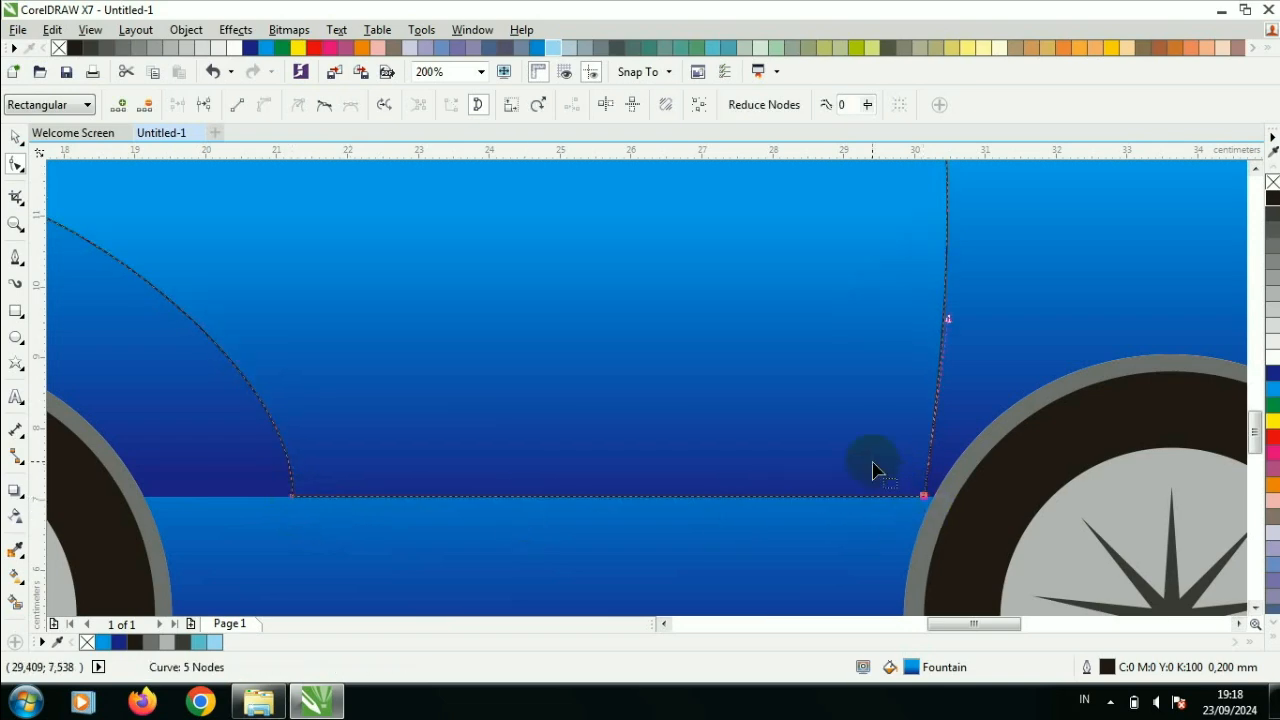
- Shift the door's gradient upward to line up with the gradient of the car body
scroll(845, 436, down, 4)
scroll(848, 410, up, 2)
click(15, 576)
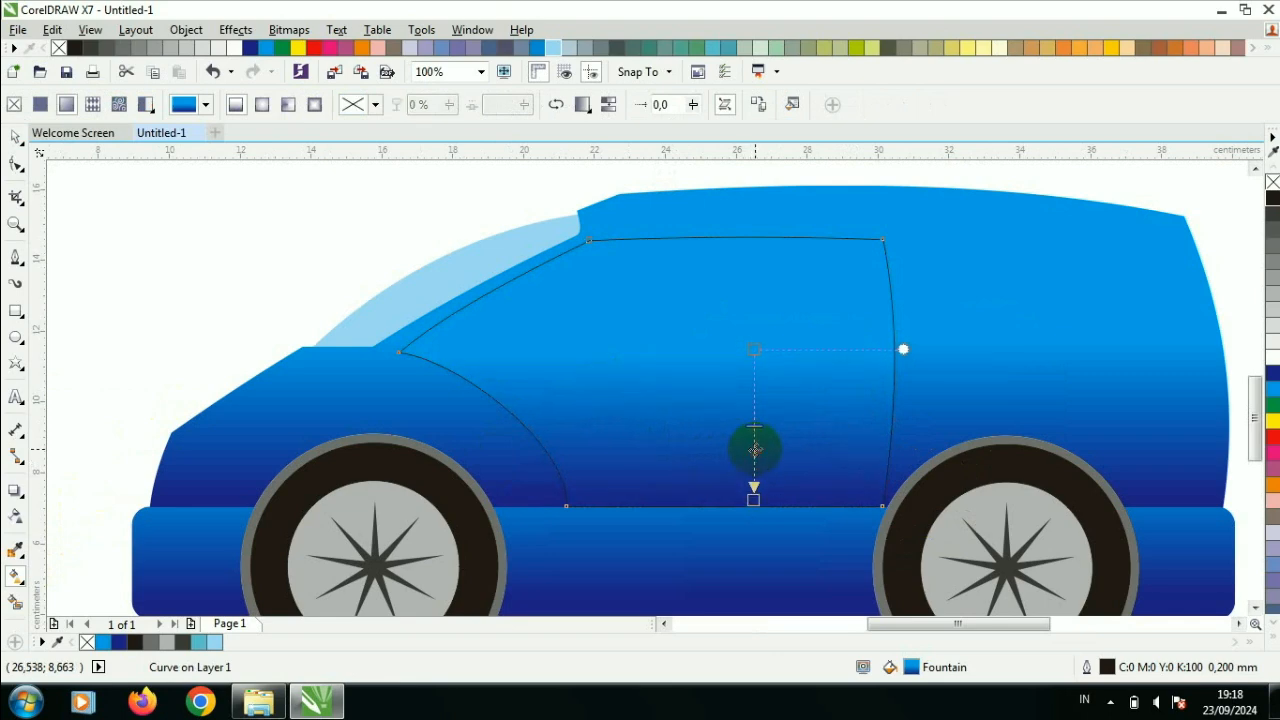
click(15, 136)
click(138, 218)
scroll(350, 240, down, 1)
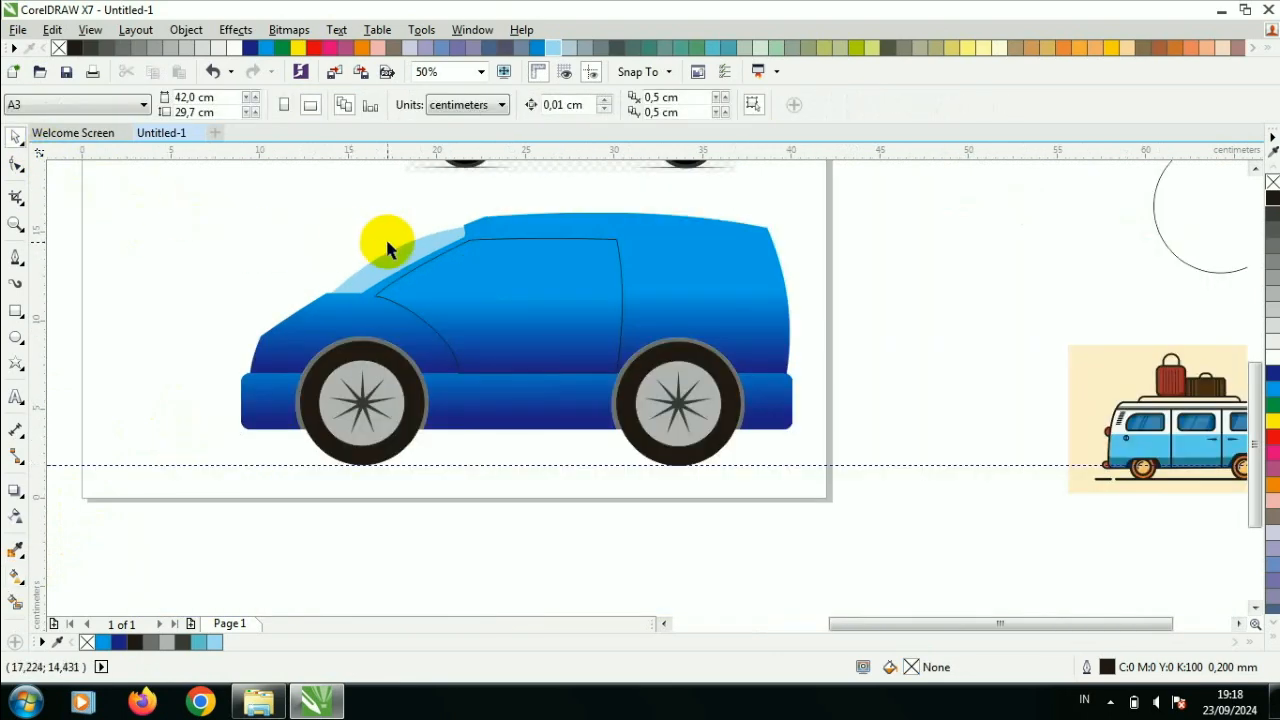
- Draw a window rectangle about 7.7 x 3.3 cm in the upper door and fill it light blue (C:40 M:0 Y:0 K:0)
click(16, 314)
scroll(440, 266, up, 1)
drag(410, 222, 686, 341)
click(1272, 388)
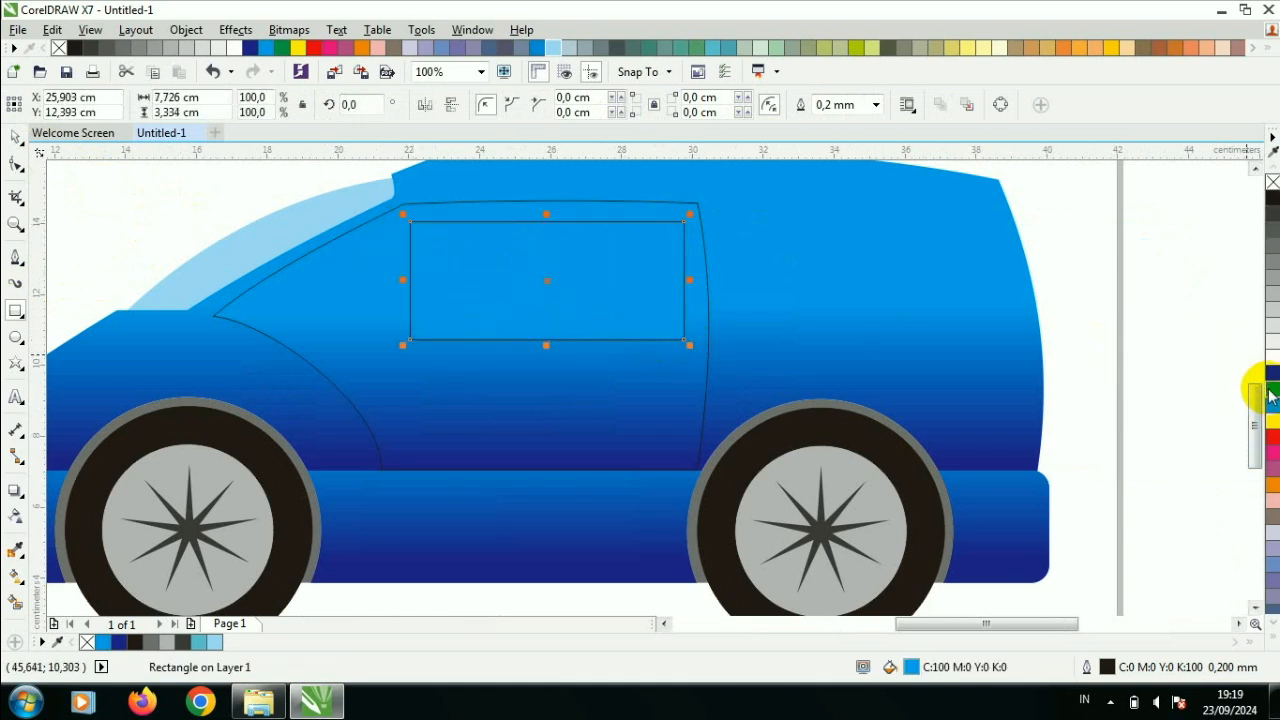
click(553, 48)
- Convert the window to curves, pull its lower front corner forward and bow its front edge along the door's slope
click(16, 165)
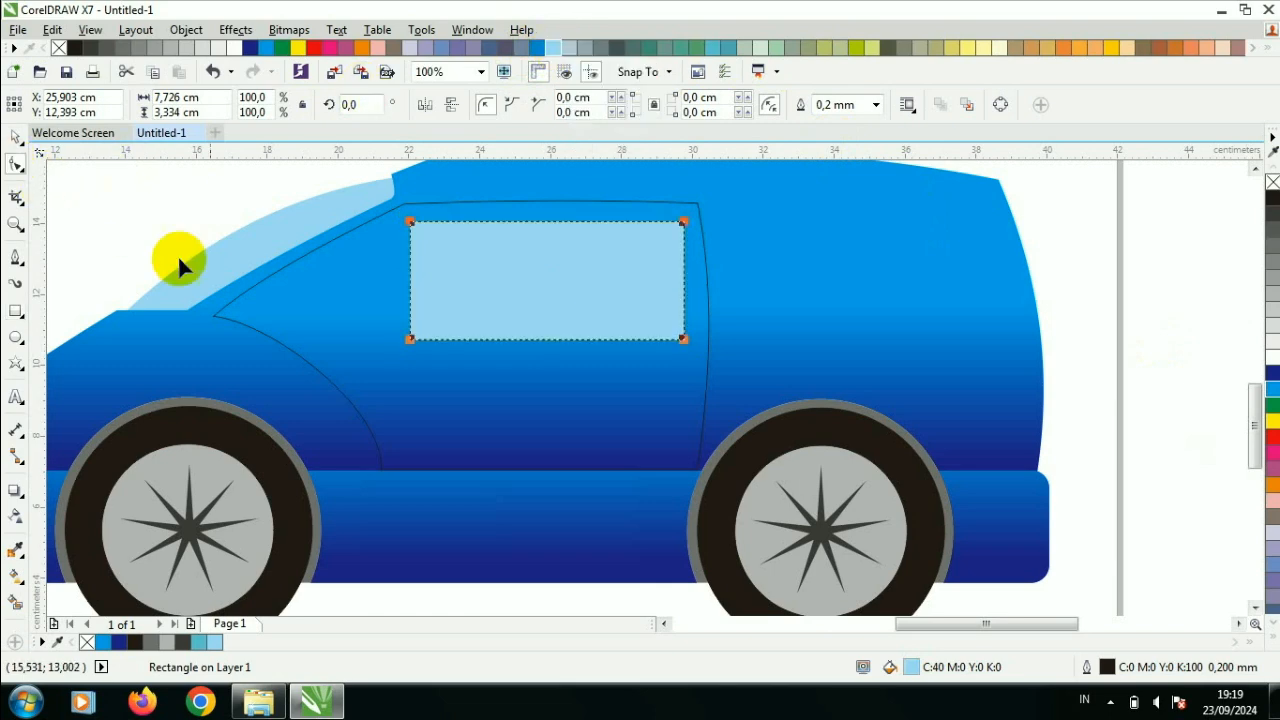
right_click(431, 325)
click(500, 251)
drag(412, 340, 286, 341)
right_click(343, 290)
click(410, 366)
drag(334, 294, 315, 290)
drag(290, 339, 232, 352)
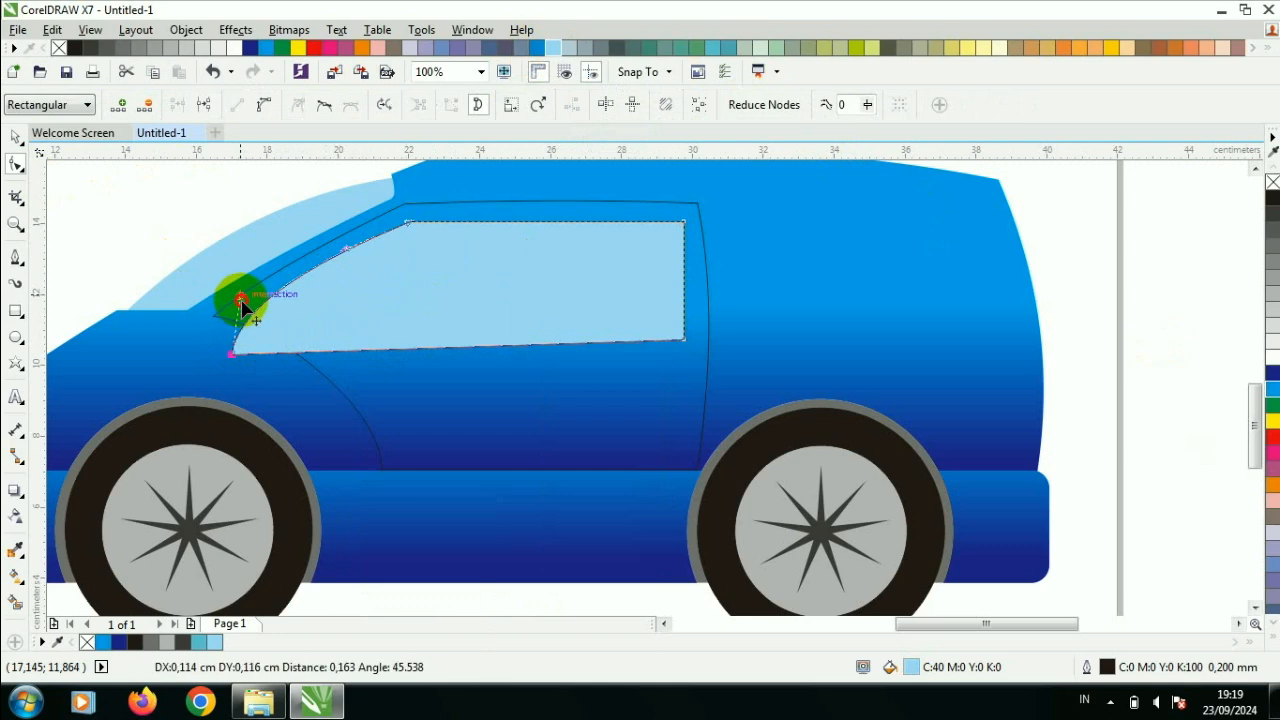
drag(242, 303, 240, 297)
- Convert the window's top edge to a curve and bow it slightly upward
scroll(544, 222, up, 2)
right_click(544, 222)
click(548, 230)
right_click(548, 223)
click(584, 248)
drag(522, 221, 529, 216)
double_click(546, 223)
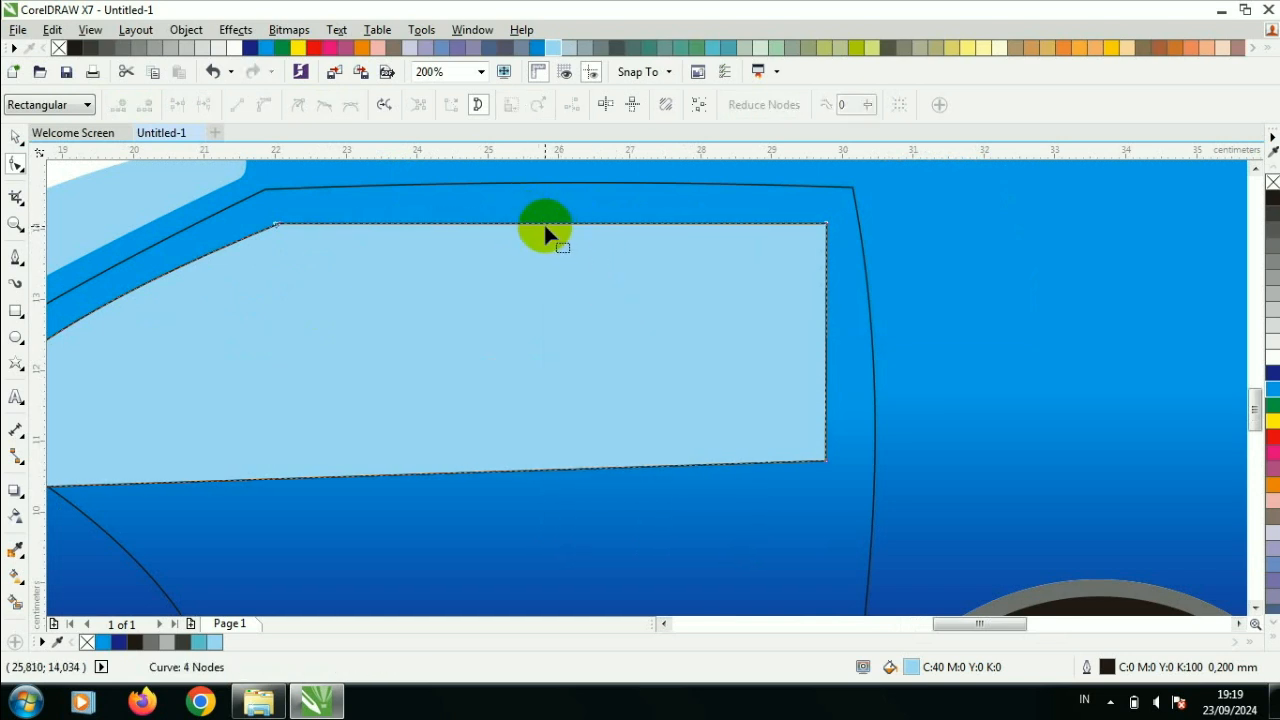
right_click(542, 224)
click(640, 287)
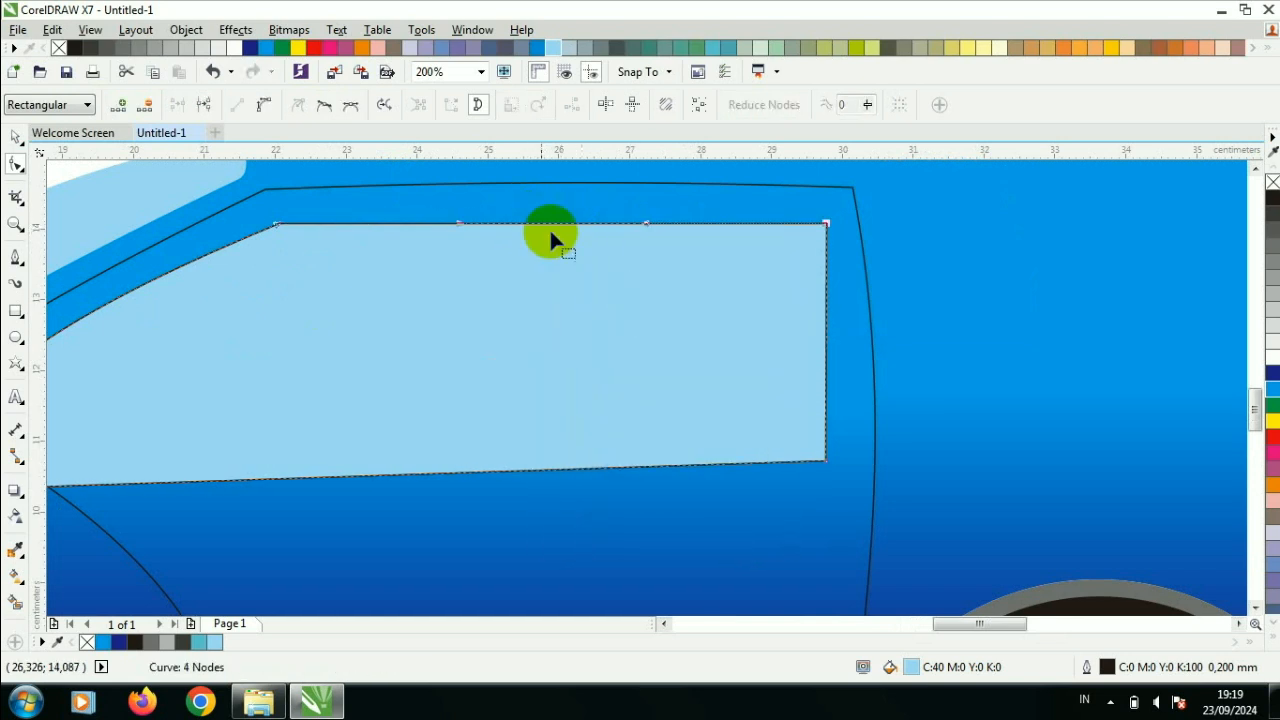
scroll(551, 245, up, 4)
scroll(556, 252, down, 4)
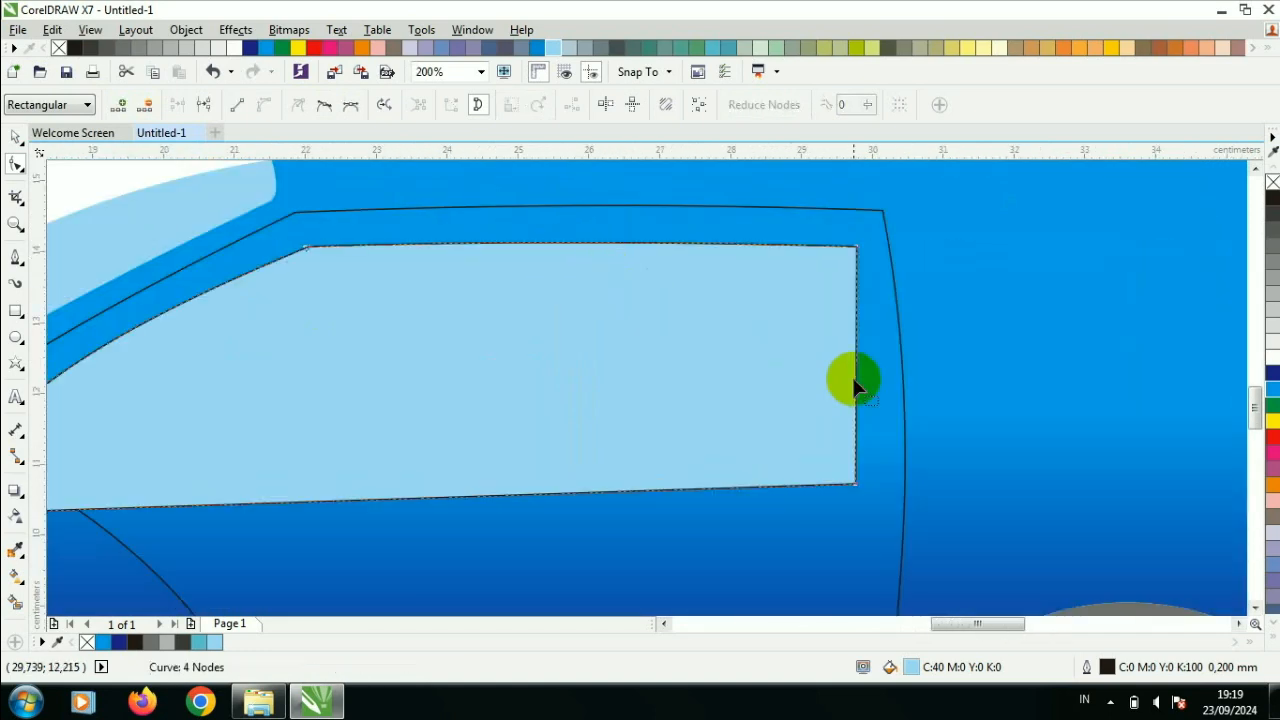
- Convert the window's rear edge to a curve, move its lower node slightly rearward and bow it parallel to the door edge
click(857, 366)
right_click(857, 366)
click(940, 122)
drag(857, 357, 857, 366)
drag(856, 483, 867, 483)
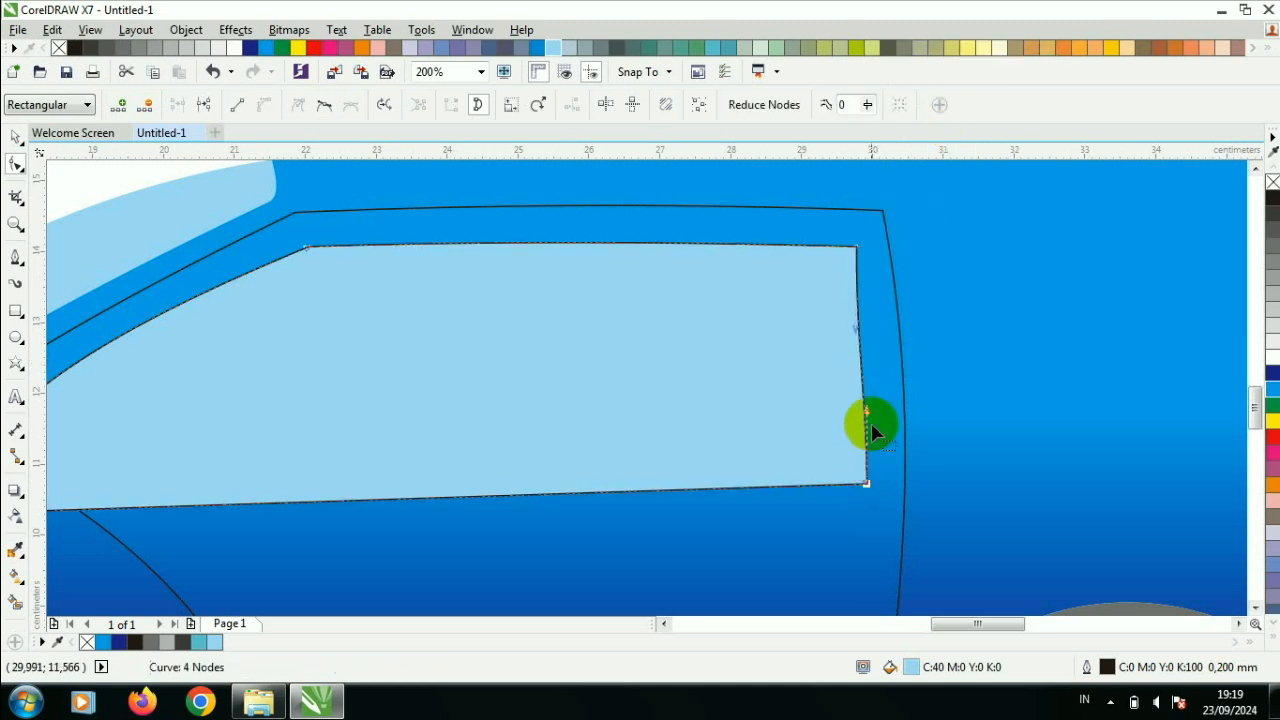
drag(853, 338, 869, 334)
scroll(740, 393, down, 2)
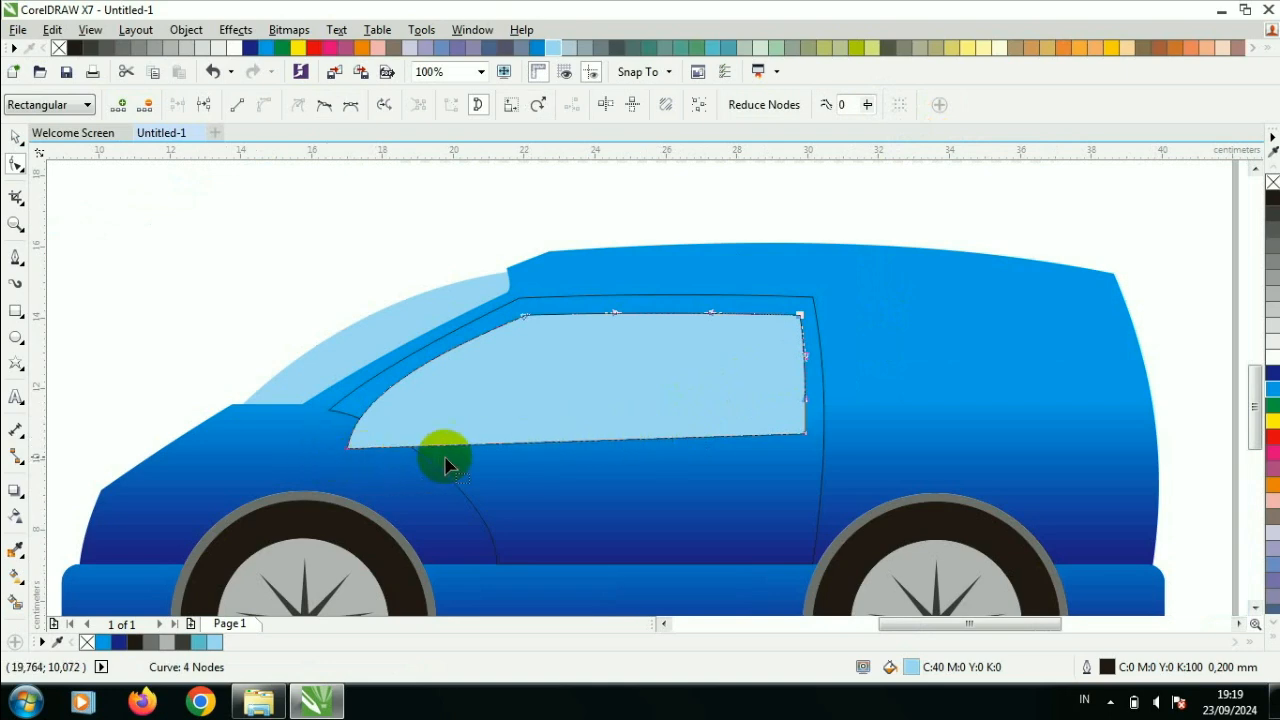
- Add nodes on the window's bottom and front edges and delete the lower front corner node
click(458, 446)
right_click(458, 450)
click(505, 128)
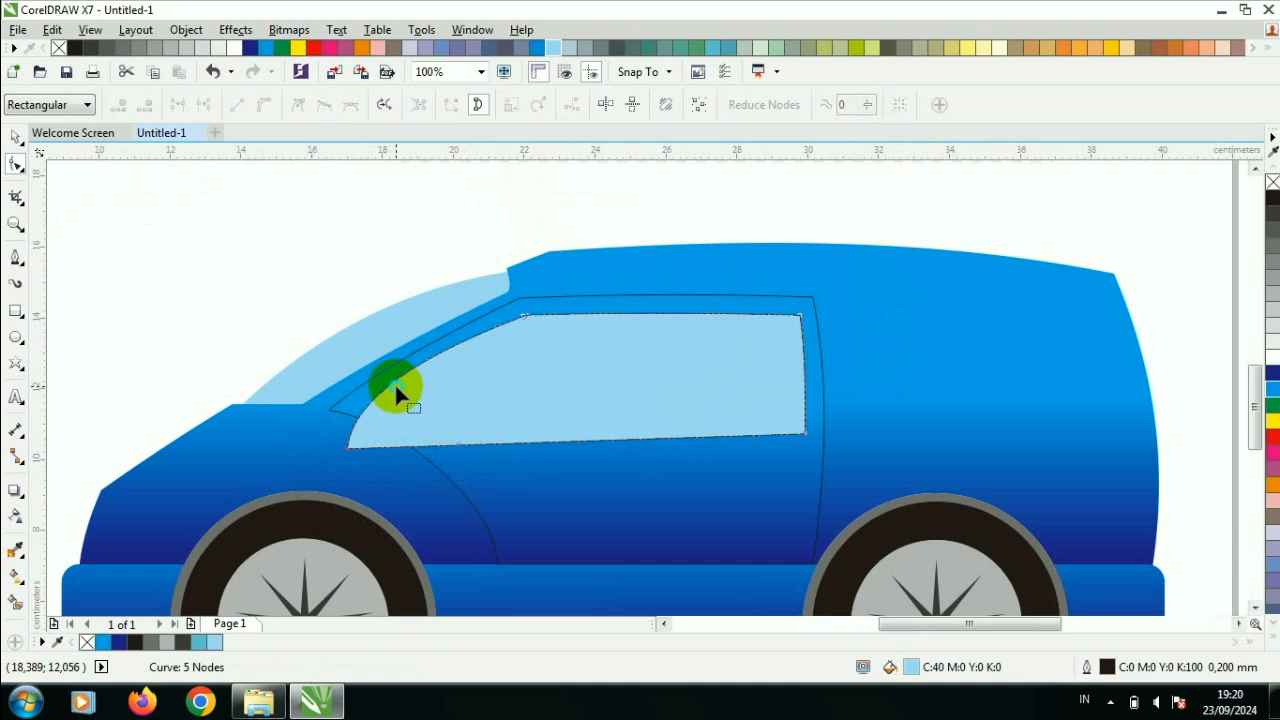
right_click(396, 388)
key(ctrl+z)
key(ctrl+z)
right_click(398, 383)
click(480, 66)
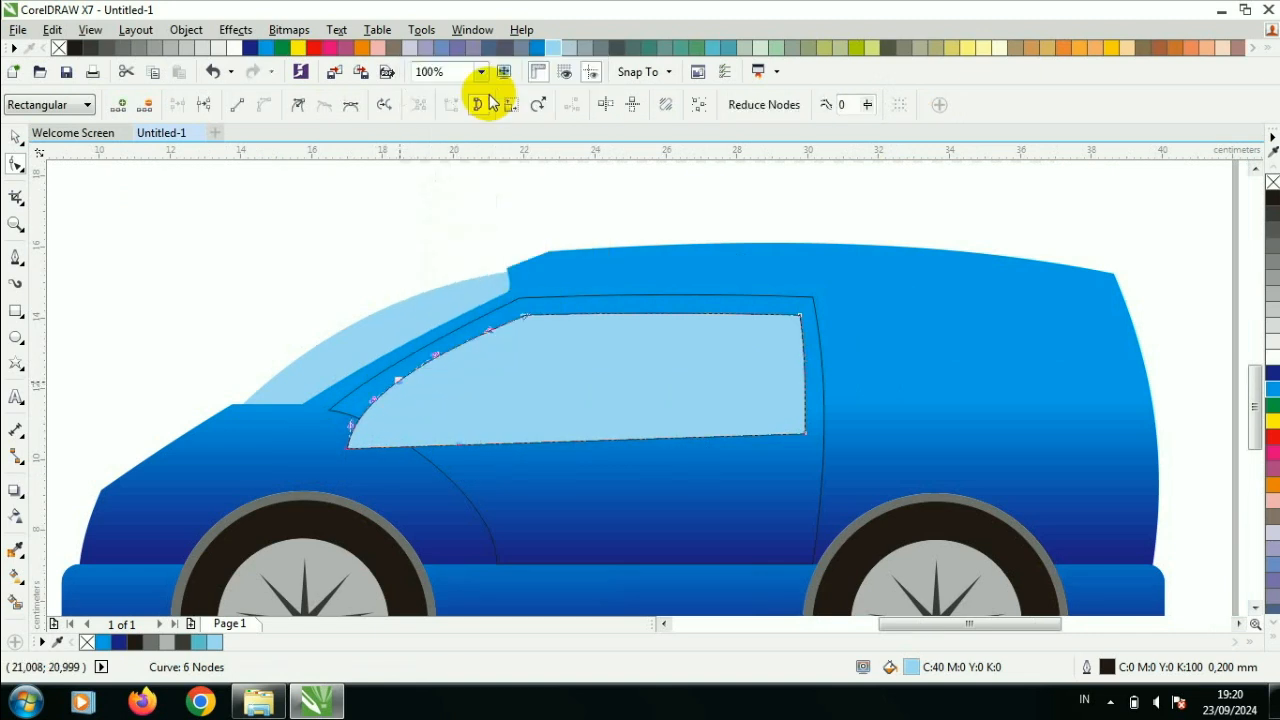
right_click(355, 447)
click(457, 171)
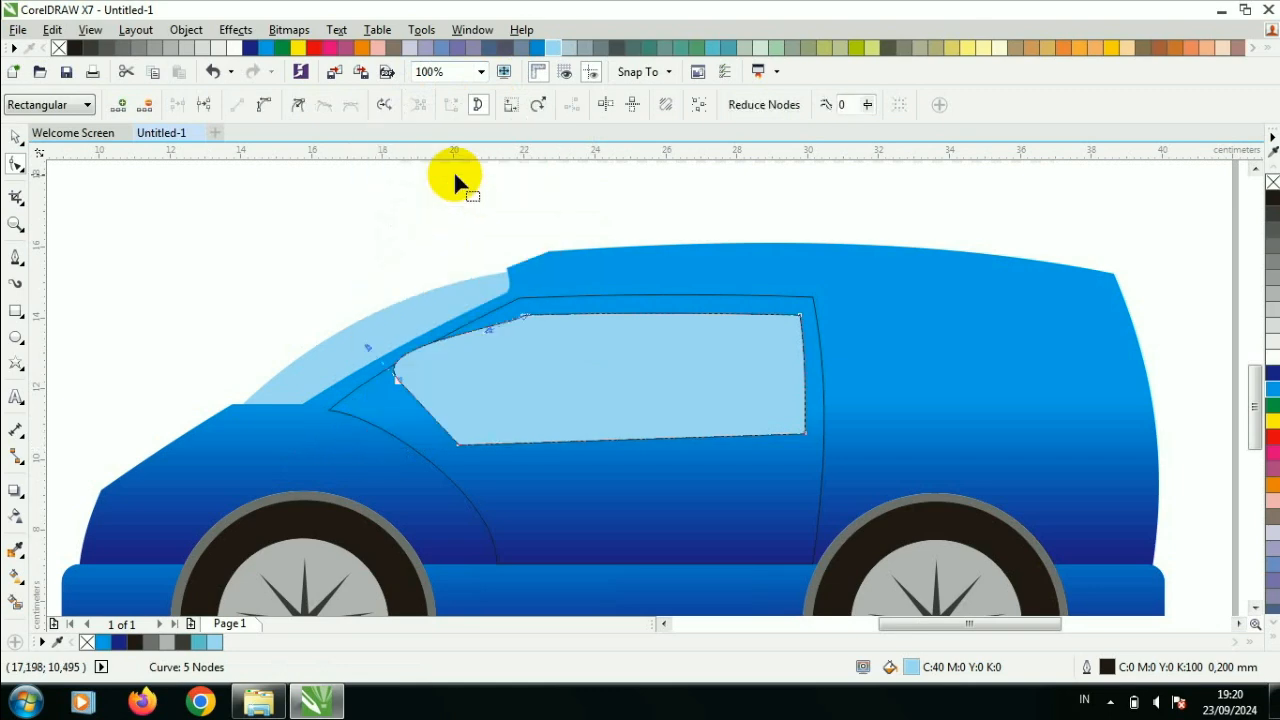
- Lower the window's front node and curve the lower front edge parallel to the door's edge above the wheel arch
scroll(392, 397, up, 1)
drag(407, 378, 383, 432)
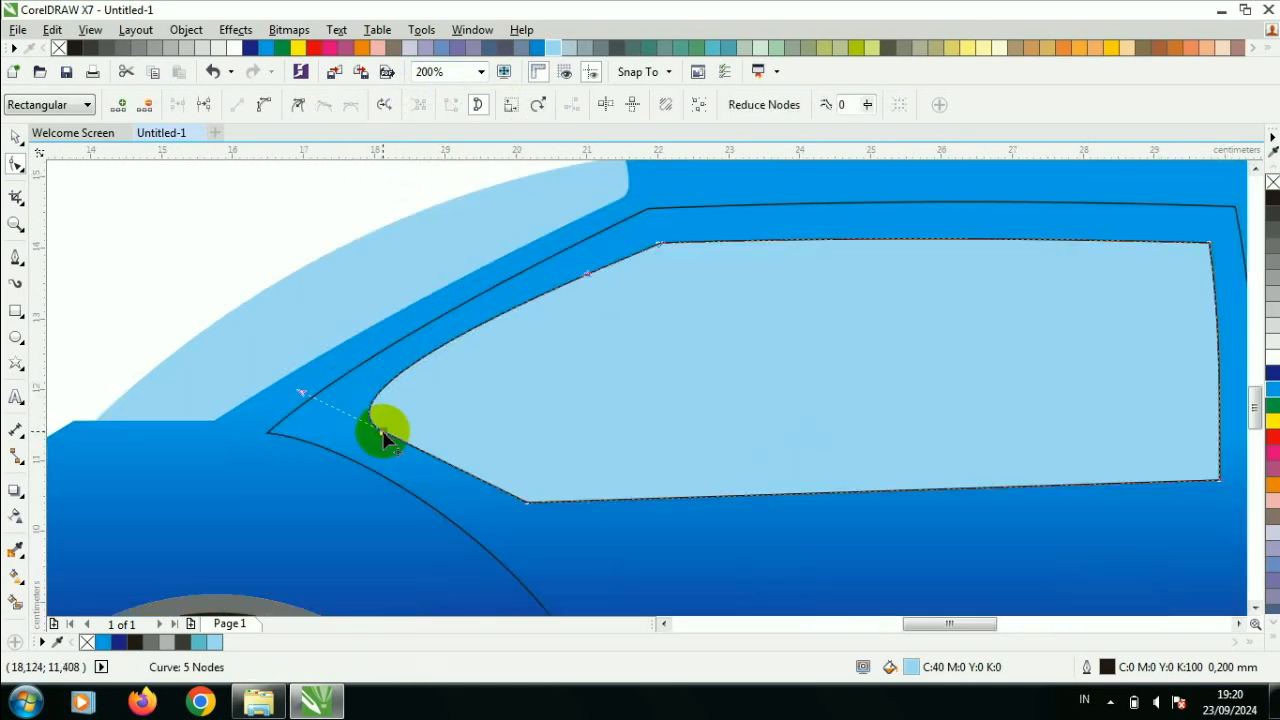
right_click(479, 487)
click(571, 251)
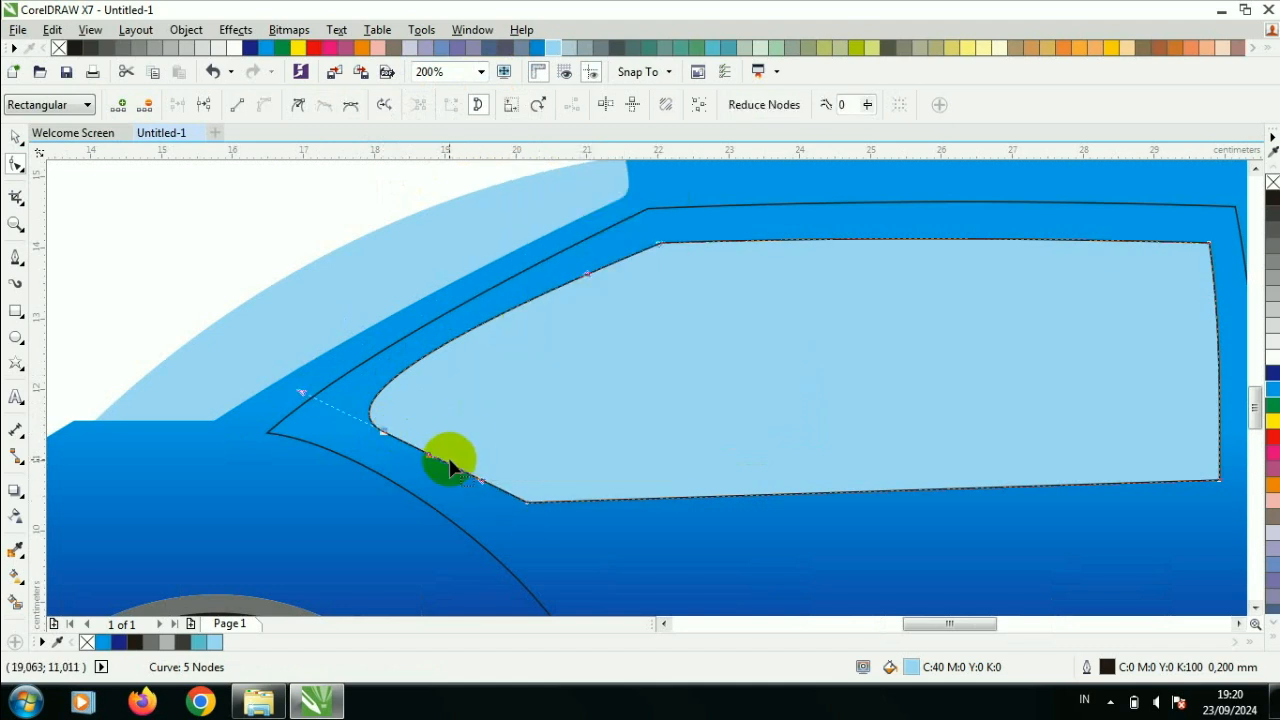
drag(452, 464, 448, 448)
drag(526, 502, 507, 505)
click(371, 429)
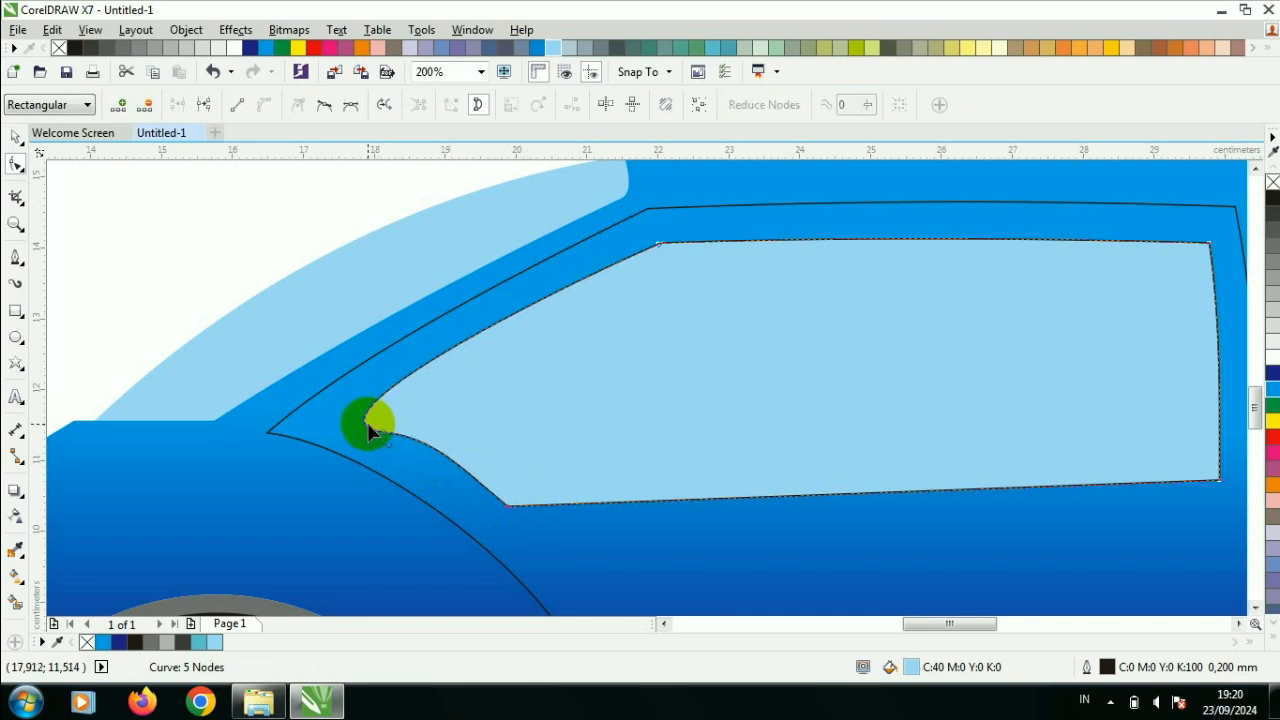
- Remove the outline from the door window
click(16, 137)
click(136, 227)
scroll(190, 241, down, 1)
click(426, 316)
click(593, 105)
click(545, 123)
click(771, 263)
scroll(522, 275, down, 1)
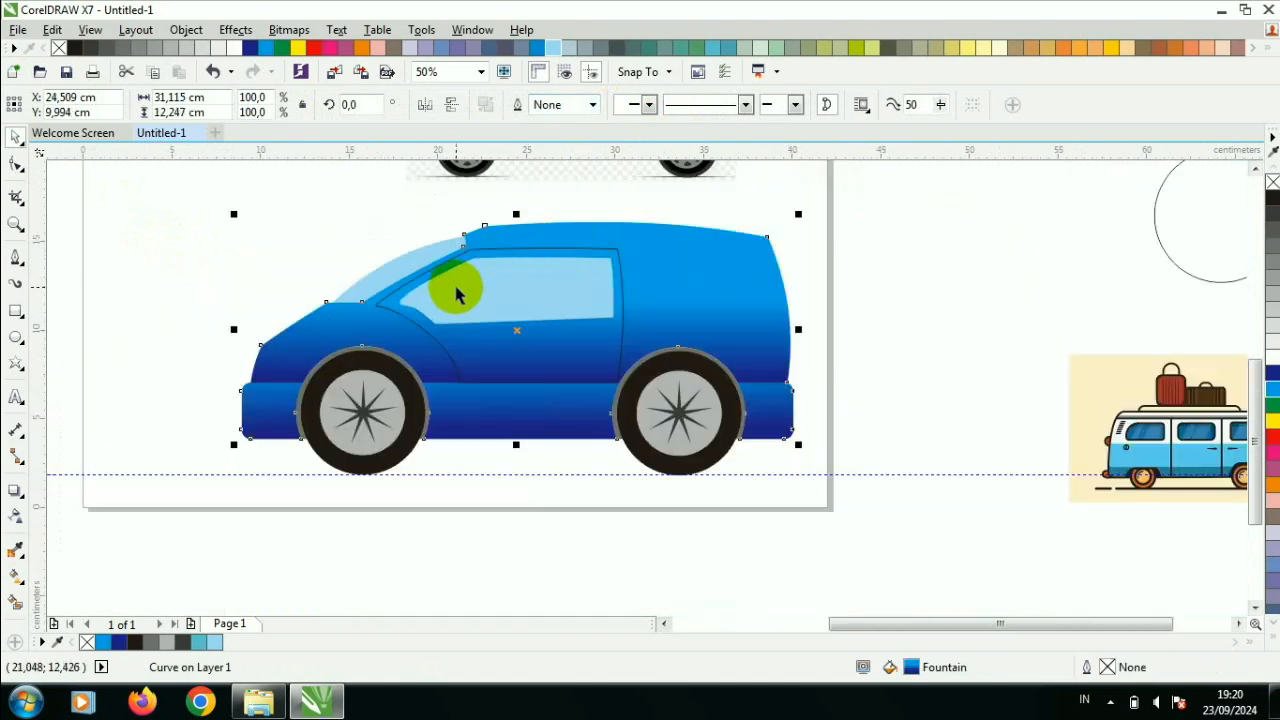
- Give the door a dark blue 0.1 cm outline with rounded corners and caps, placed behind the fill and scaling with the object
scroll(528, 277, up, 1)
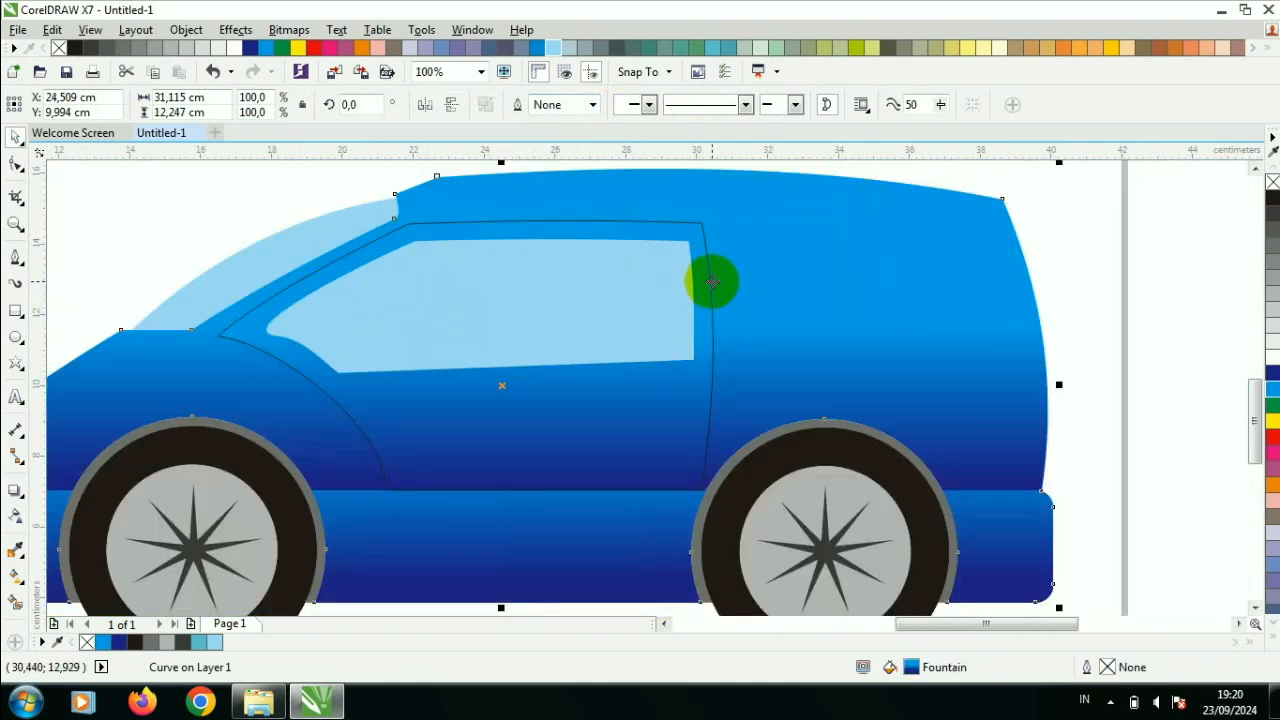
click(697, 219)
key(F12)
click(551, 181)
click(587, 217)
click(600, 228)
click(577, 387)
click(521, 228)
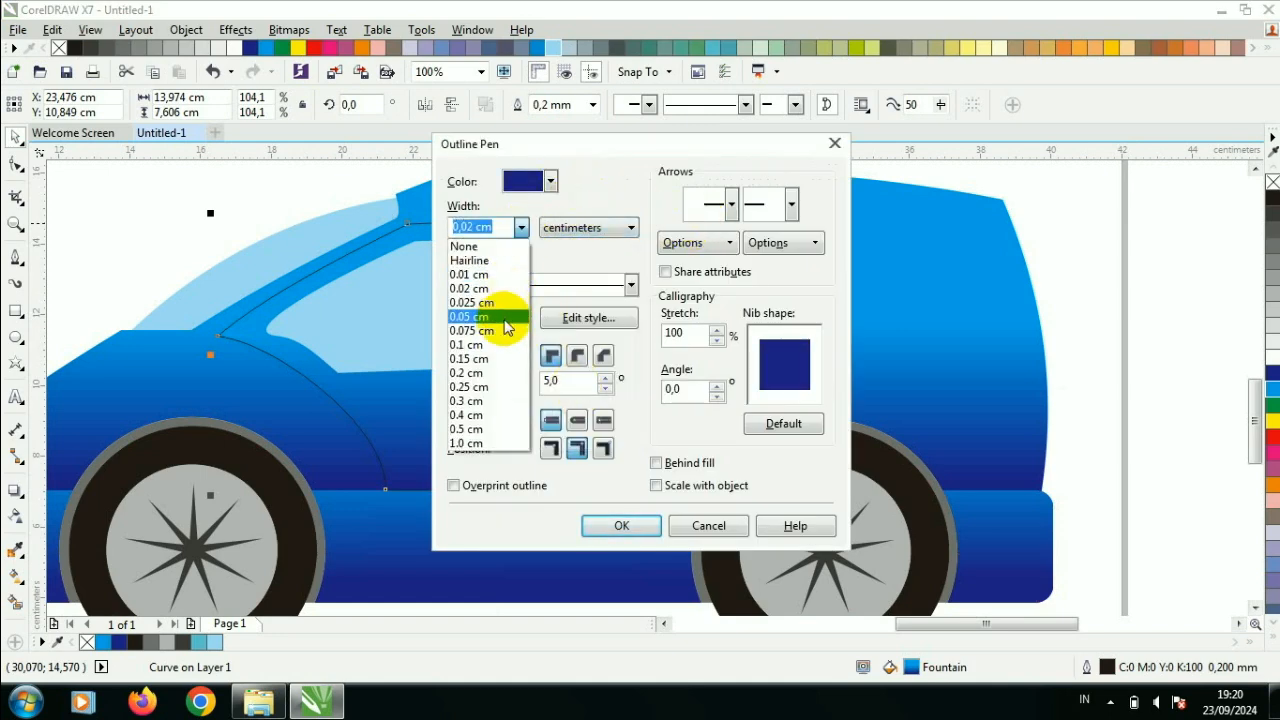
click(466, 344)
click(577, 355)
click(577, 420)
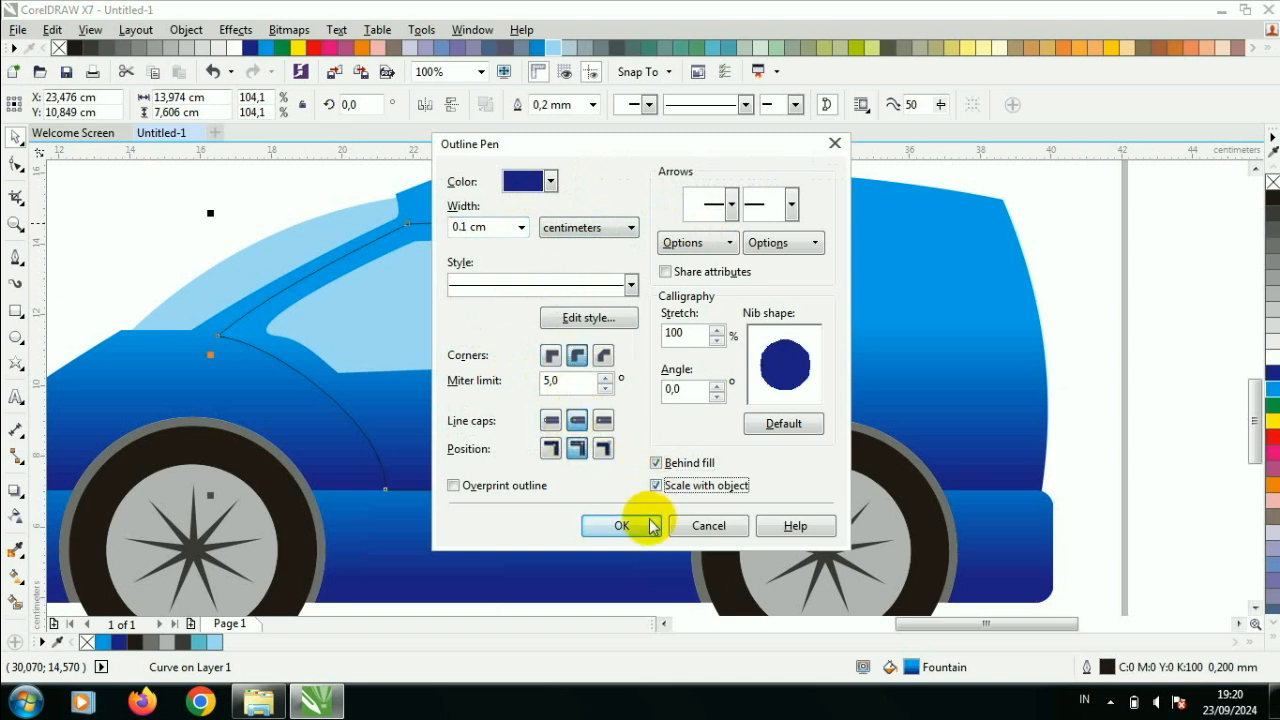
click(652, 527)
click(674, 323)
- Move the window's upper rear corner node slightly forward to slant the rear edge
scroll(639, 281, up, 2)
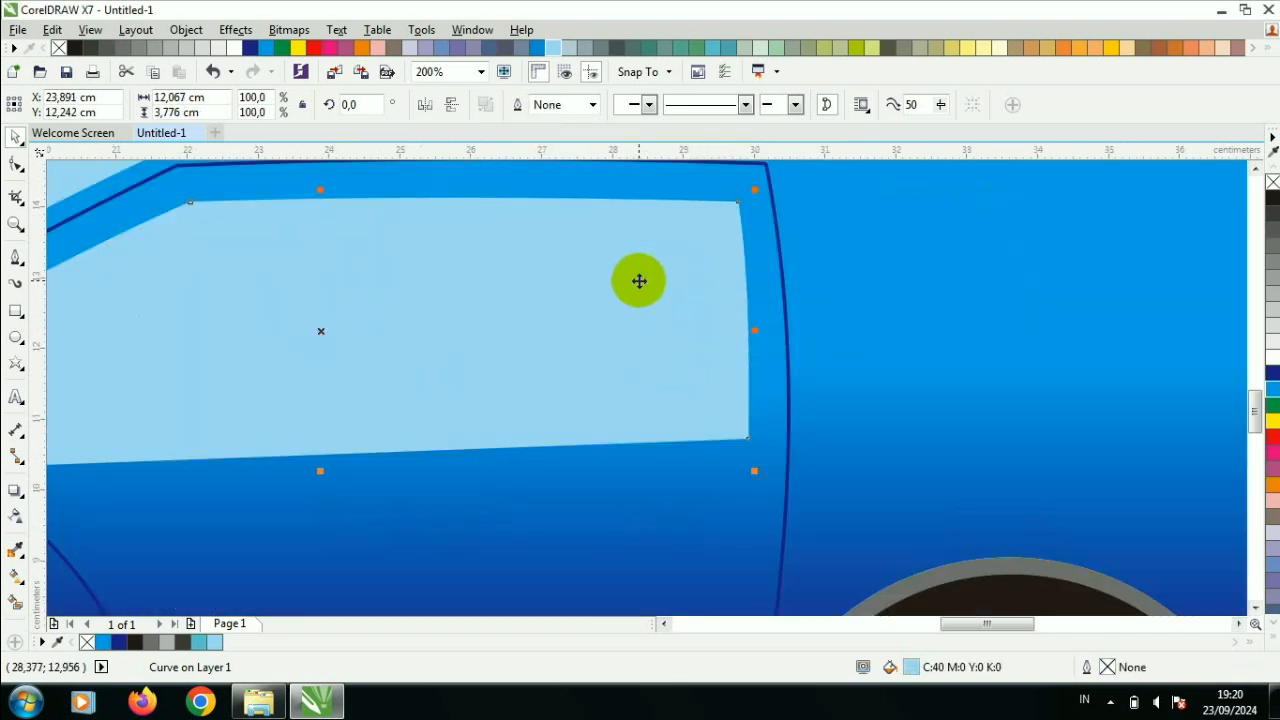
click(16, 165)
scroll(726, 213, down, 2)
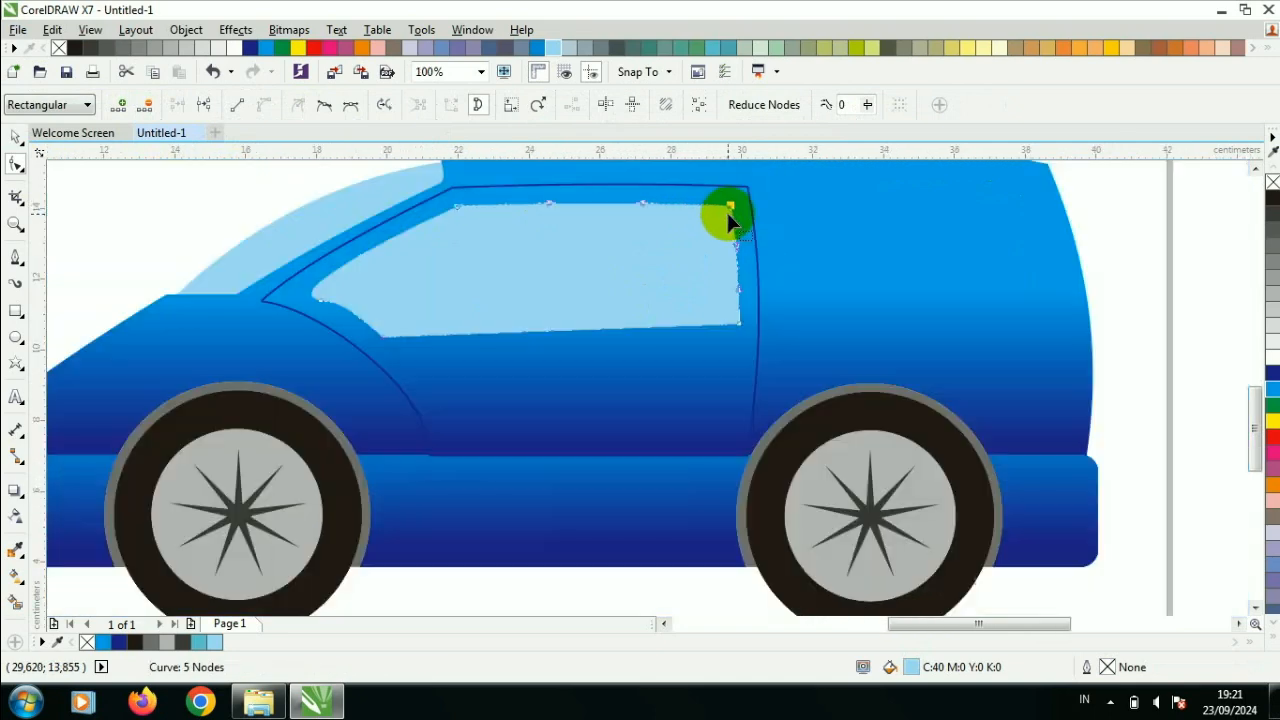
click(627, 375)
scroll(627, 375, down, 4)
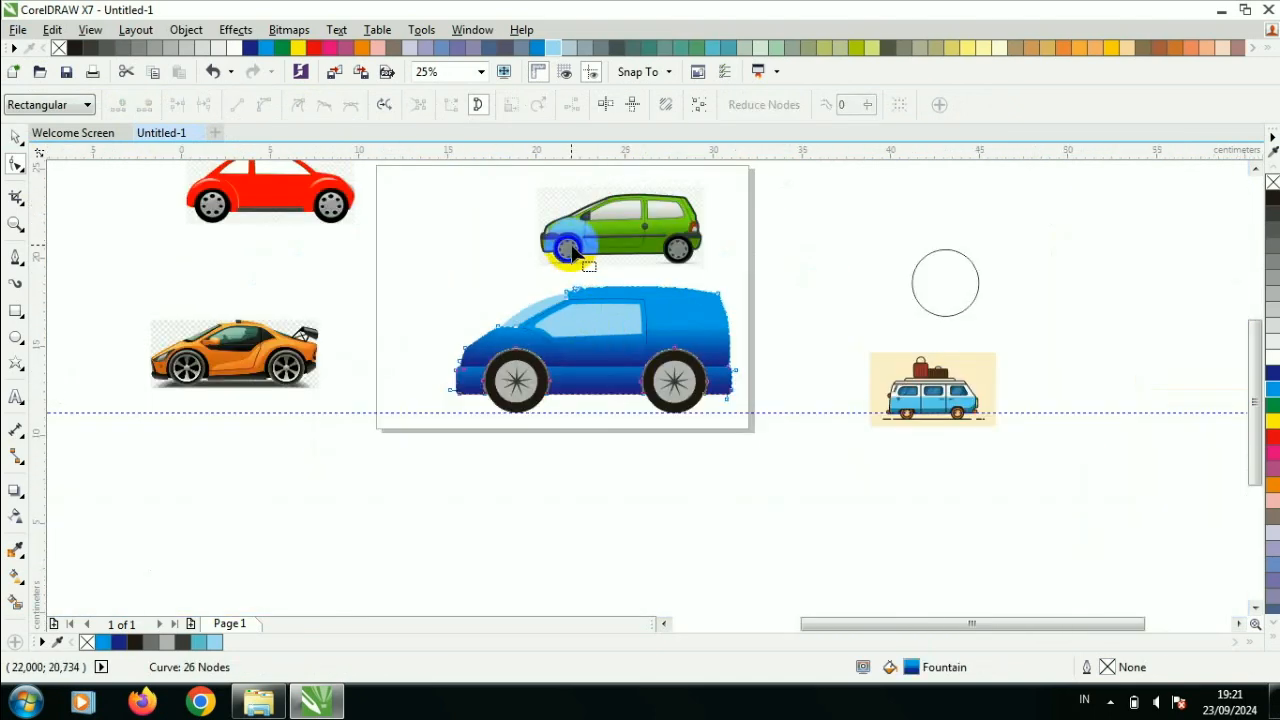
scroll(575, 255, up, 2)
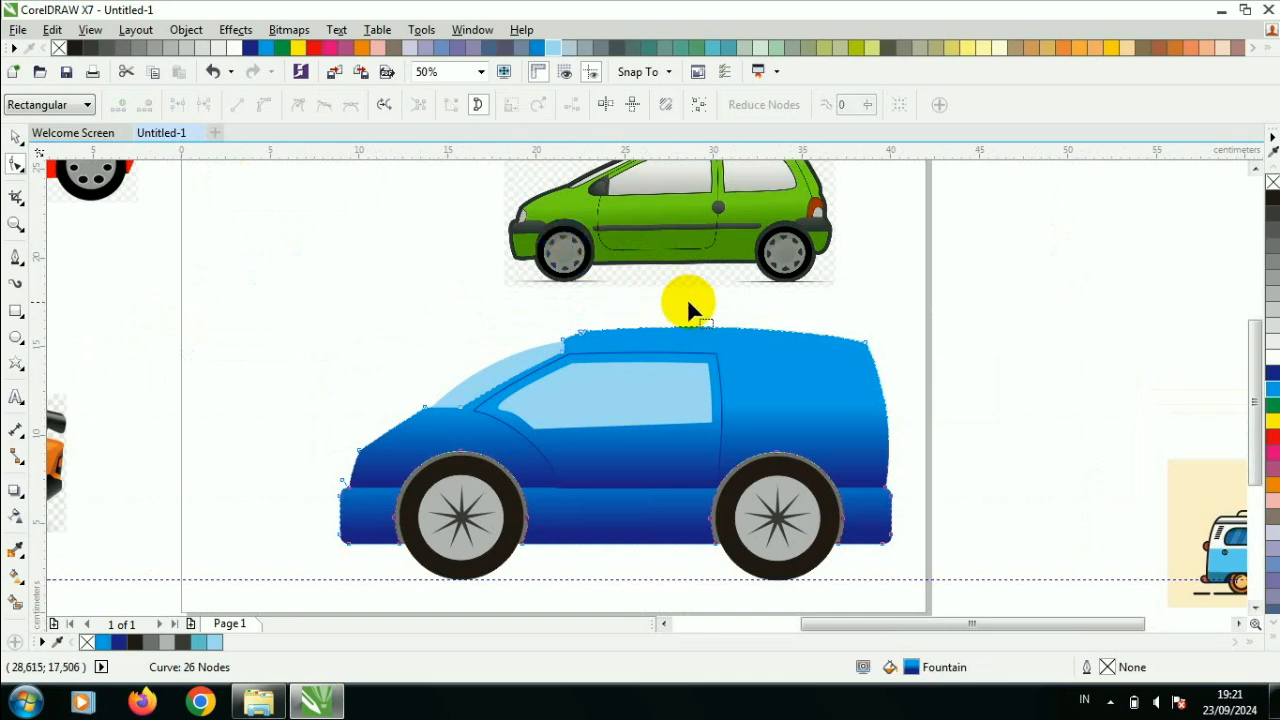
scroll(733, 340, up, 4)
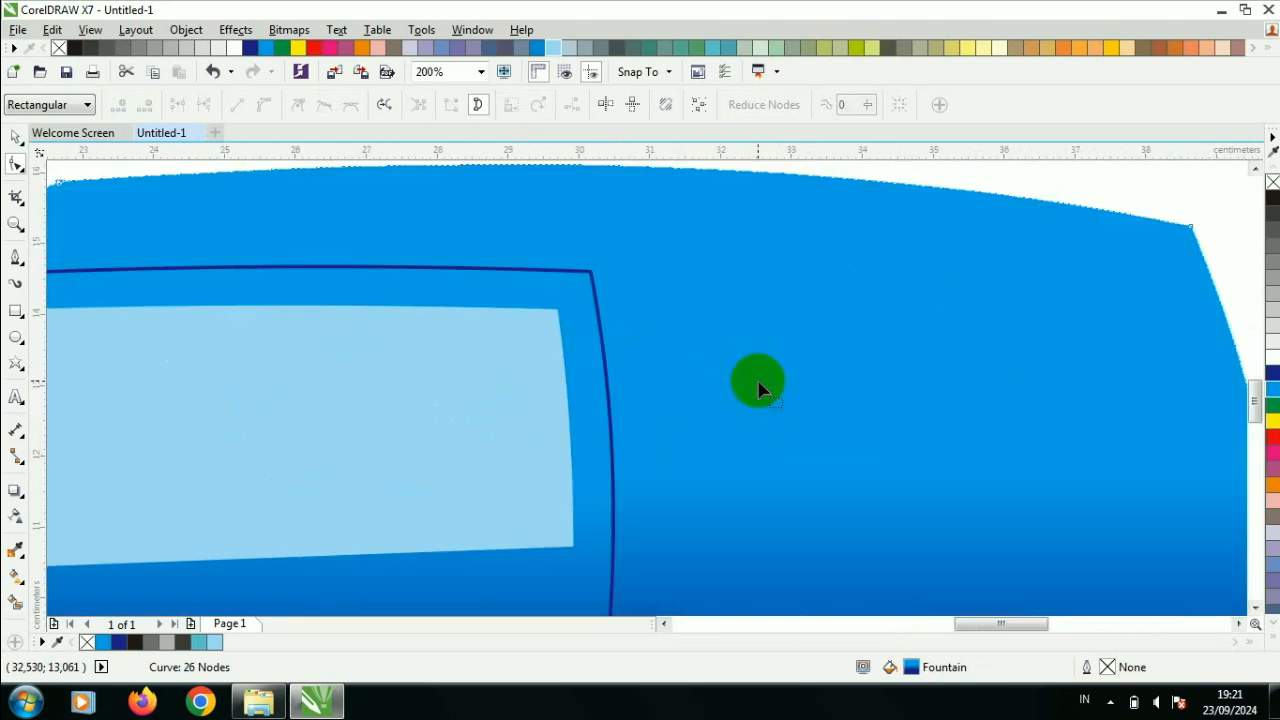
- Draw a rectangle about 8.8 by 4.5 cm on the rear body, starting at the door's upper rear corner, and convert it to curves
scroll(757, 380, down, 2)
click(20, 314)
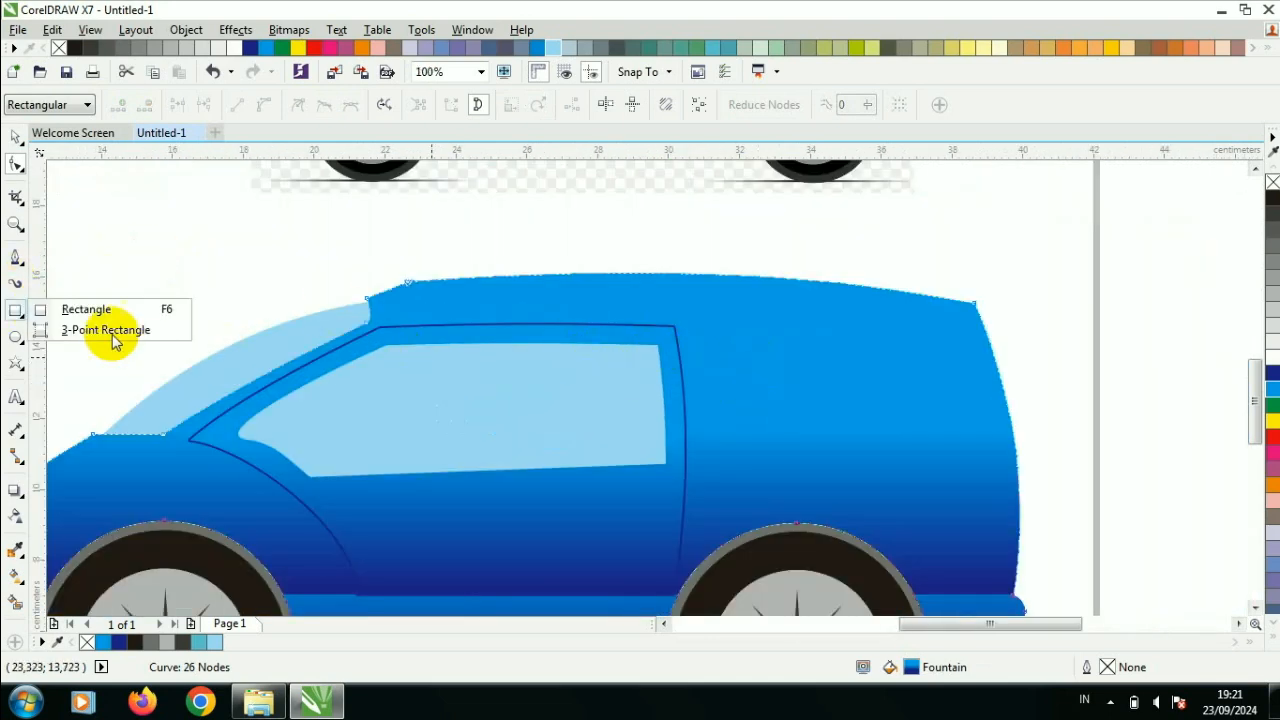
click(66, 309)
mouse_move(675, 327)
mouse_down()
mouse_move(701, 352)
mouse_move(980, 467)
mouse_up()
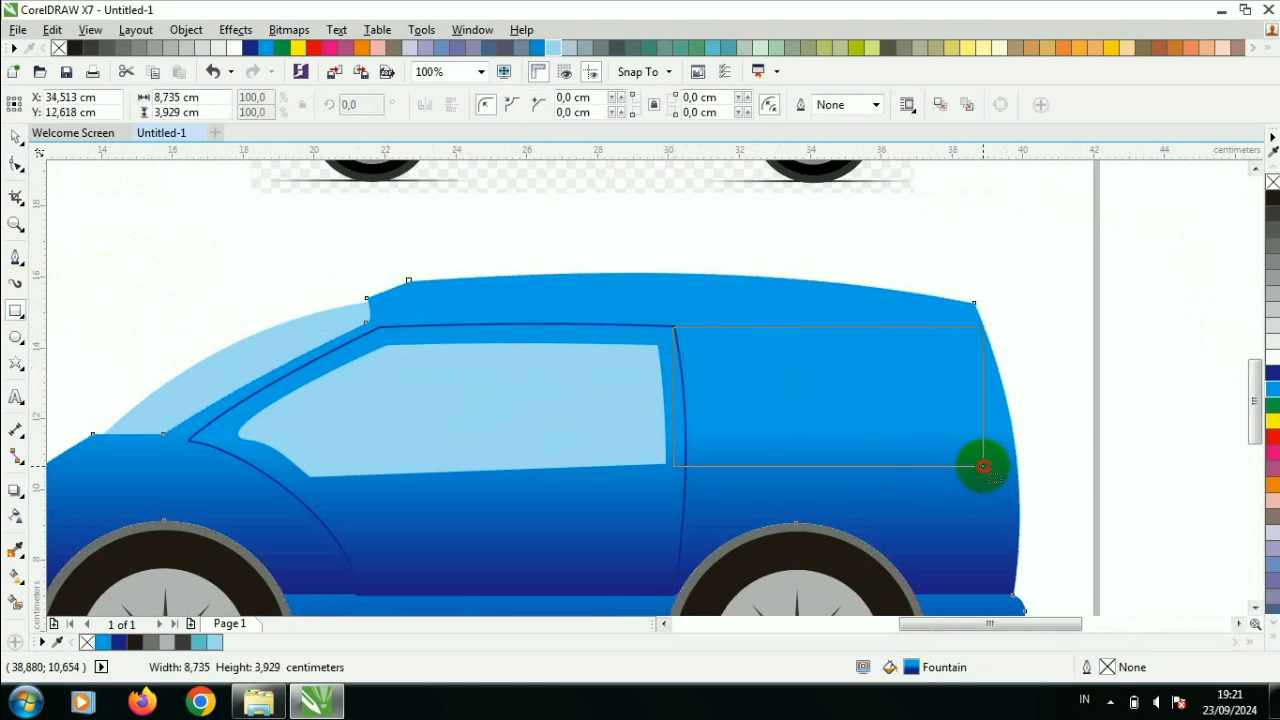
drag(987, 487, 987, 487)
right_click(819, 389)
click(882, 252)
- Move the rear panel's lower front node onto the door's edge and bend the panel's front side to follow the door line
click(20, 163)
mouse_move(679, 492)
mouse_down()
mouse_move(701, 488)
mouse_move(684, 487)
mouse_up()
right_click(678, 420)
click(768, 165)
scroll(668, 412, up, 2)
drag(667, 420, 680, 410)
- Shift the panel's upper rear node forward and curve its rear side parallel to the car's back
scroll(697, 394, down, 1)
drag(987, 340, 970, 337)
scroll(988, 449, up, 2)
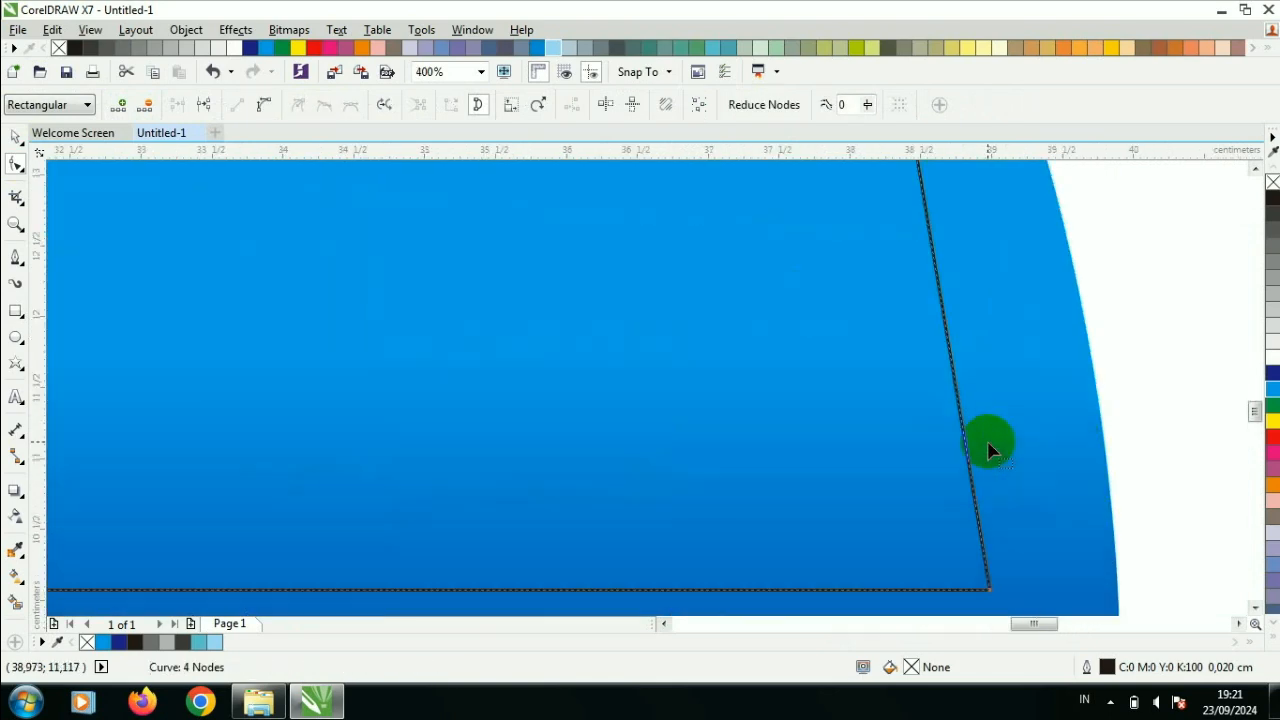
right_click(958, 415)
click(1048, 162)
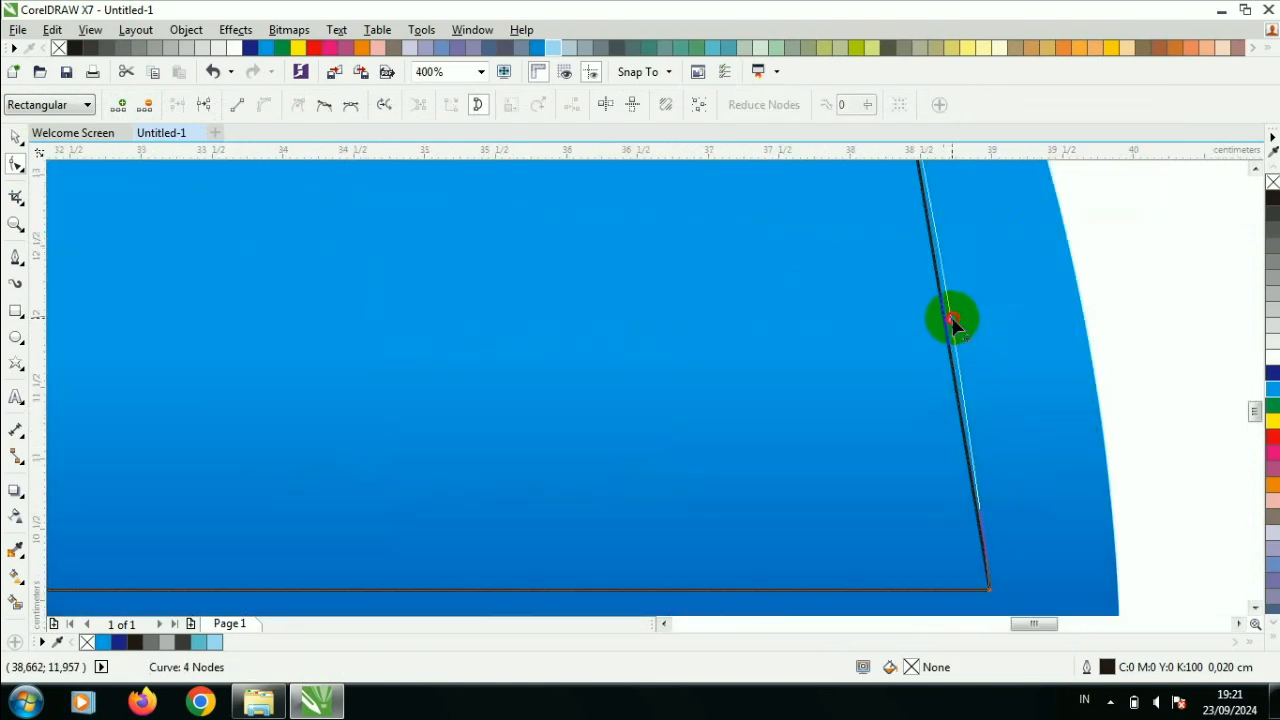
scroll(953, 322, down, 2)
- Convert the rear panel's top side to a curve and bow it slightly upward along the roofline
scroll(826, 232, up, 1)
right_click(823, 258)
click(868, 334)
drag(800, 257, 808, 246)
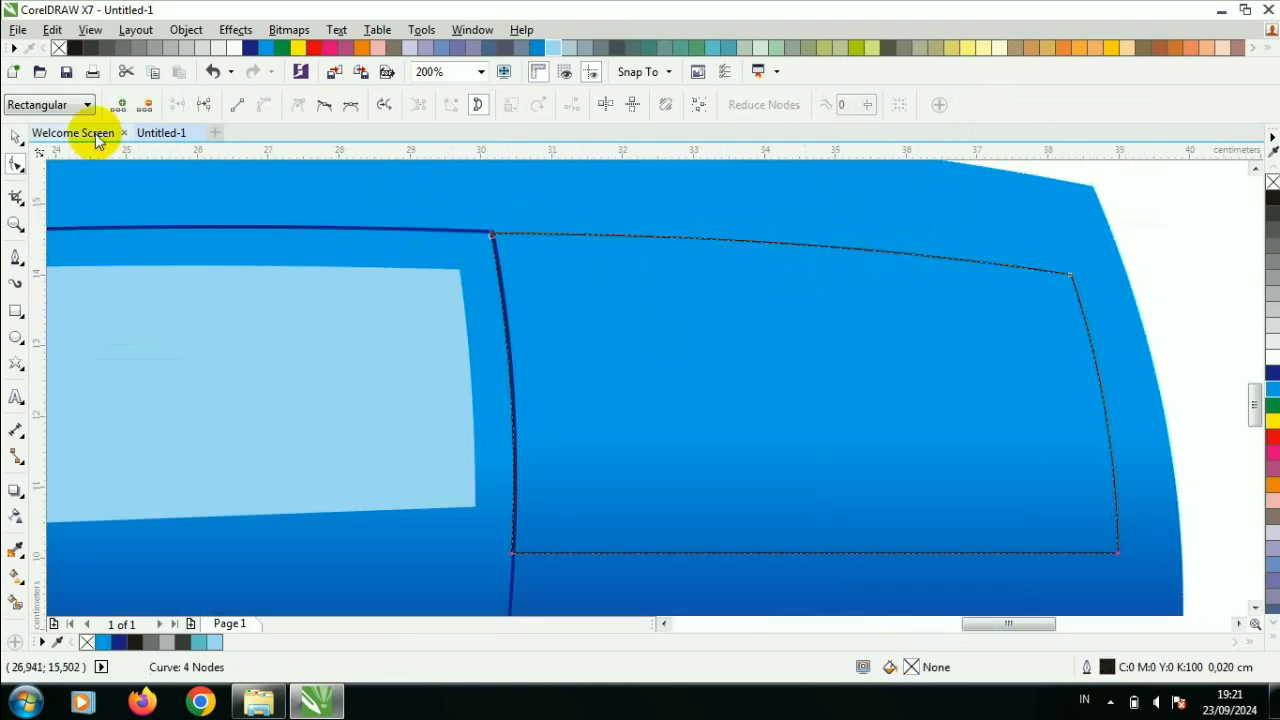
- Give the rear panel a dark blue 0.1 cm outline with rounded corners and caps, behind the fill and scaling with the object
click(15, 137)
scroll(800, 514, down, 1)
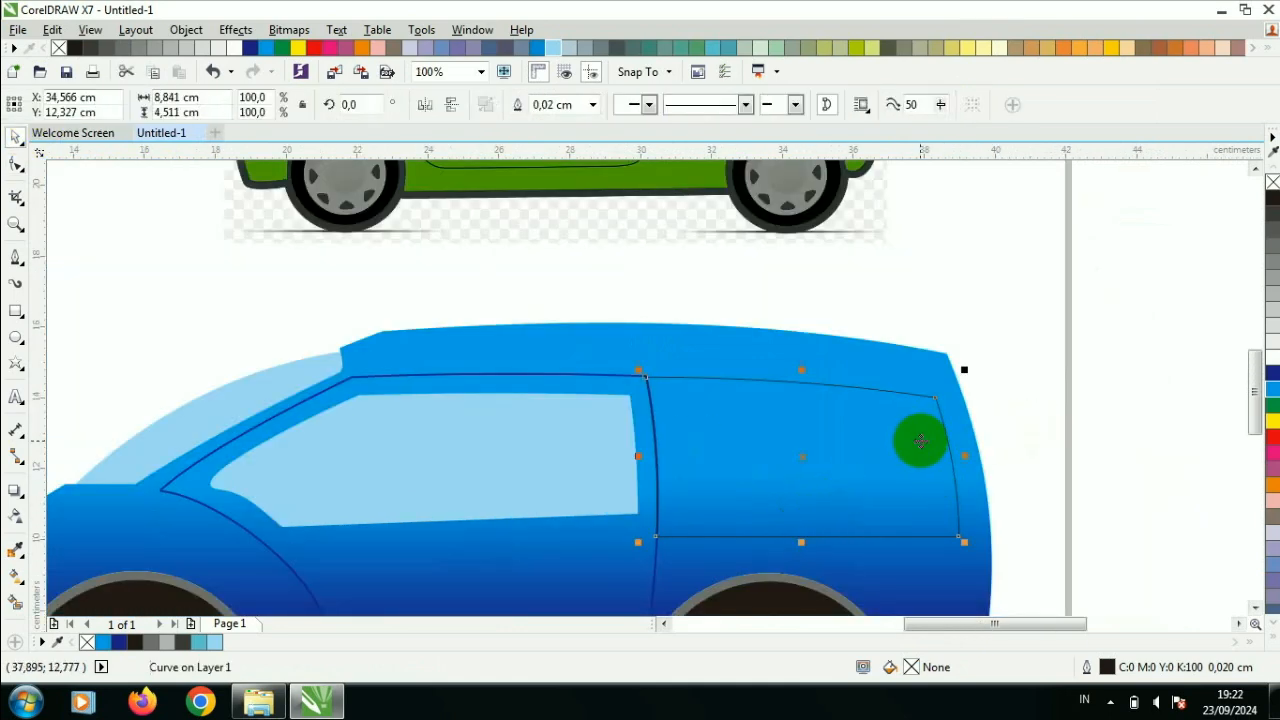
key(F12)
click(550, 181)
click(551, 178)
click(521, 228)
click(505, 345)
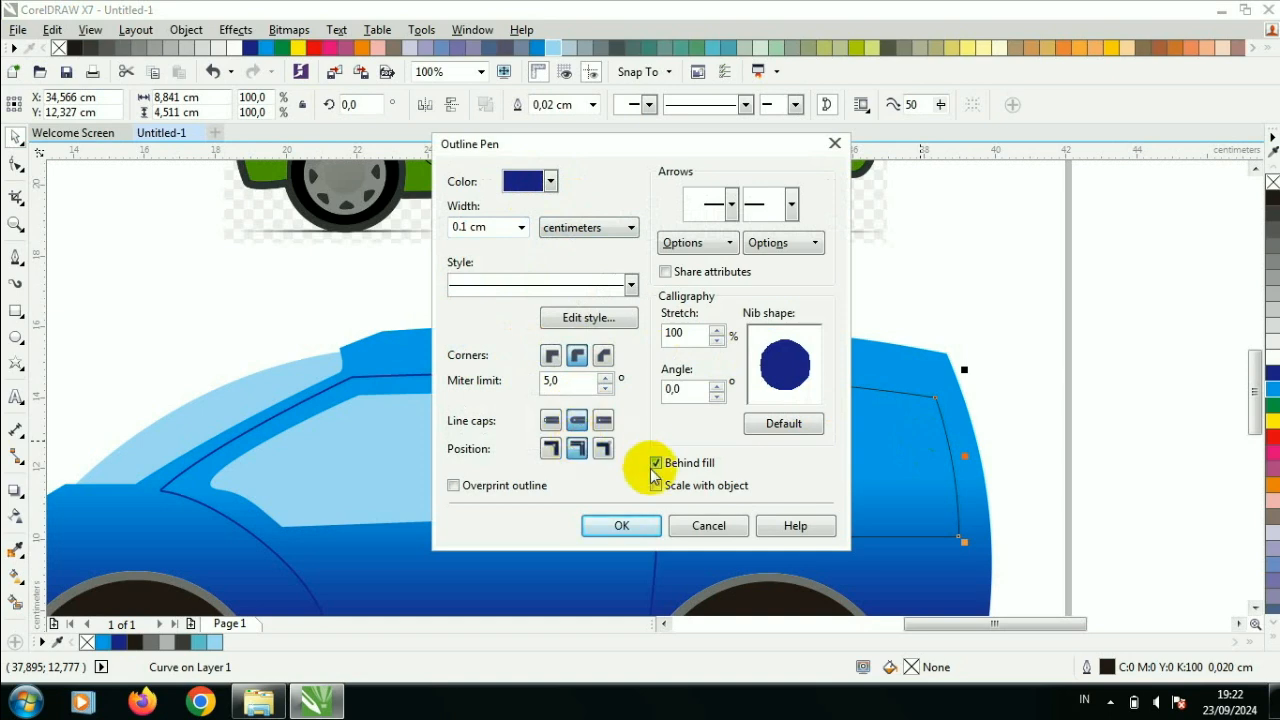
click(621, 525)
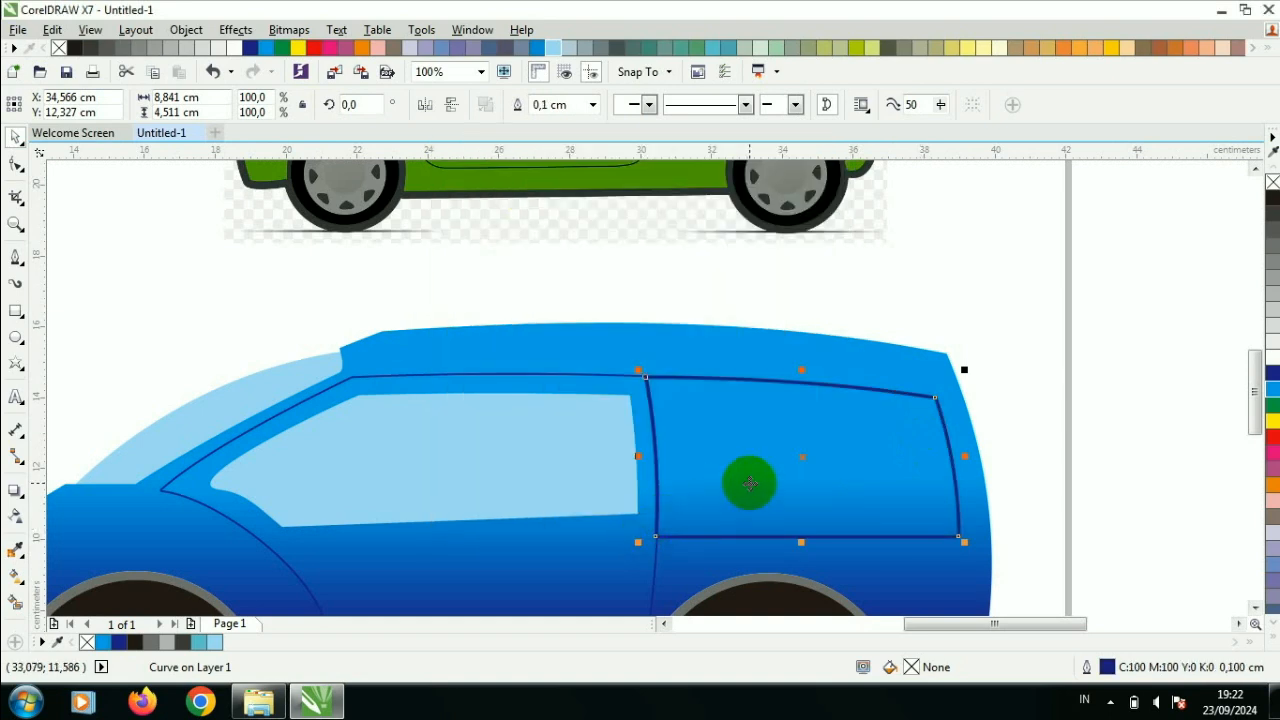
- Review the outline pen settings of the rear panel and the door
key(F12)
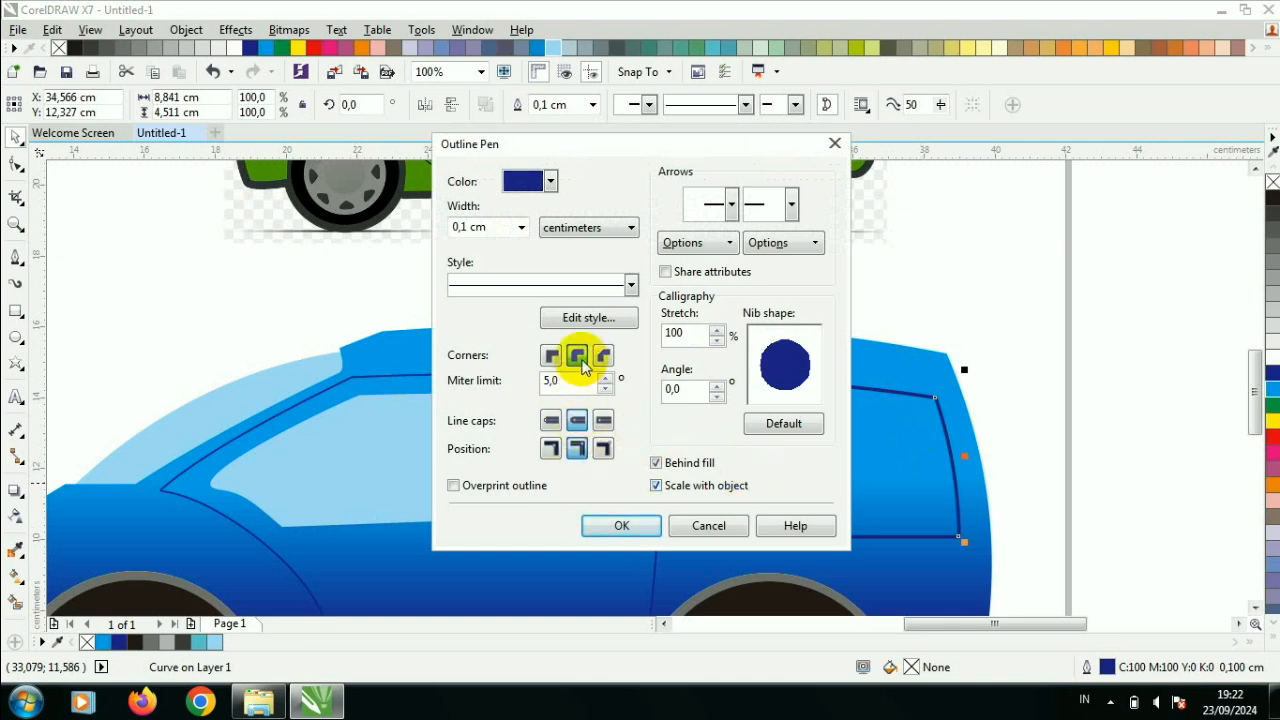
click(621, 525)
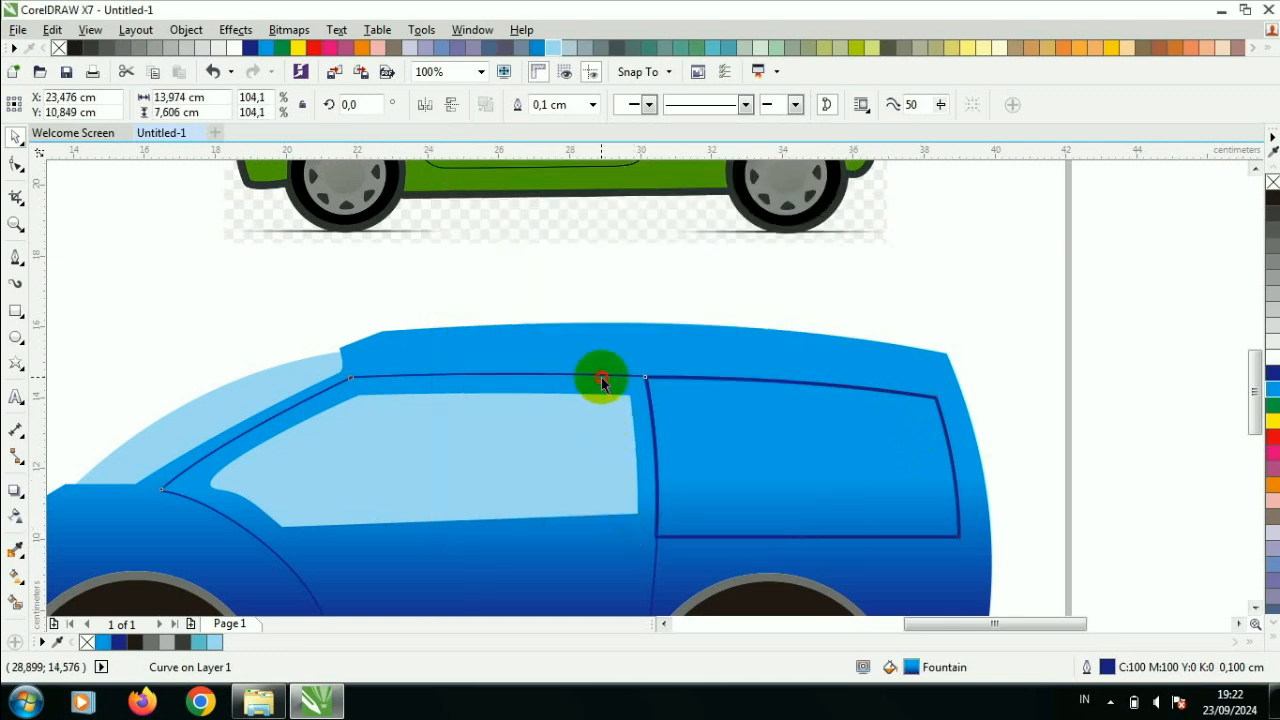
key(F12)
click(521, 227)
click(486, 318)
click(640, 526)
- Fill the rear panel with a vertical gradient from cyan to dark blue, extending the dark end just below the panel
click(695, 446)
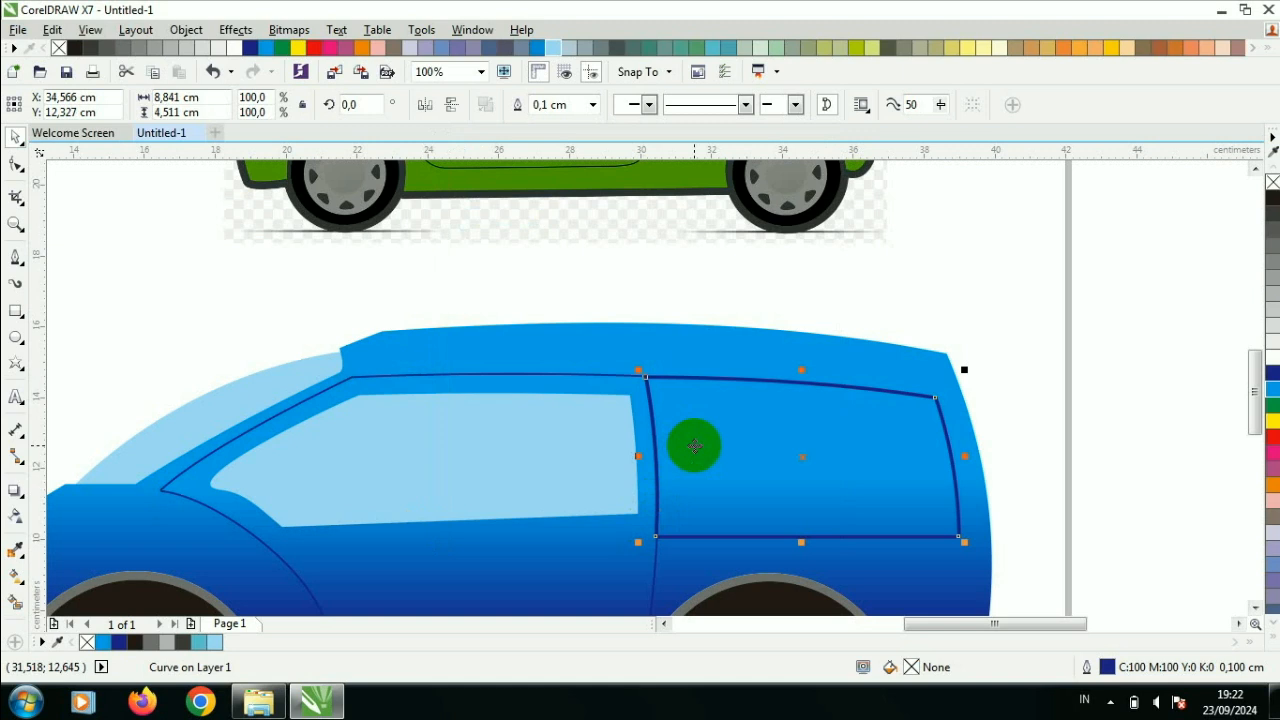
click(1272, 389)
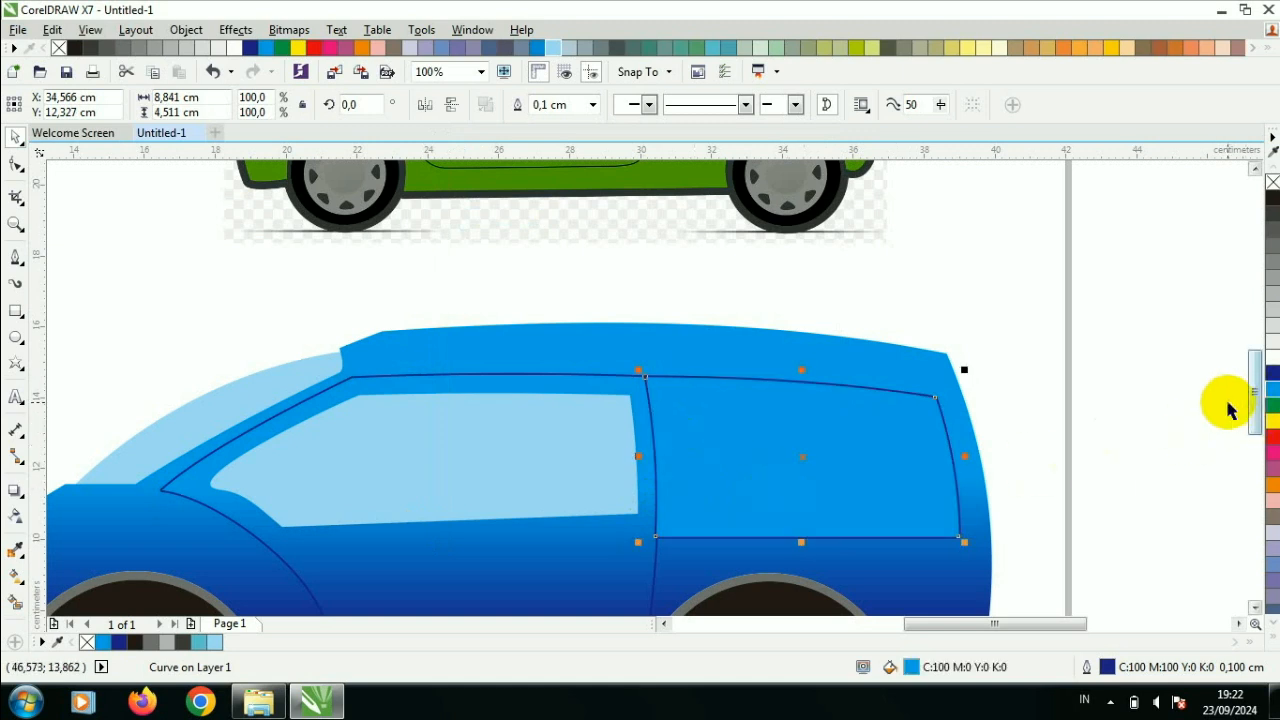
click(1186, 415)
click(15, 576)
drag(836, 421, 836, 522)
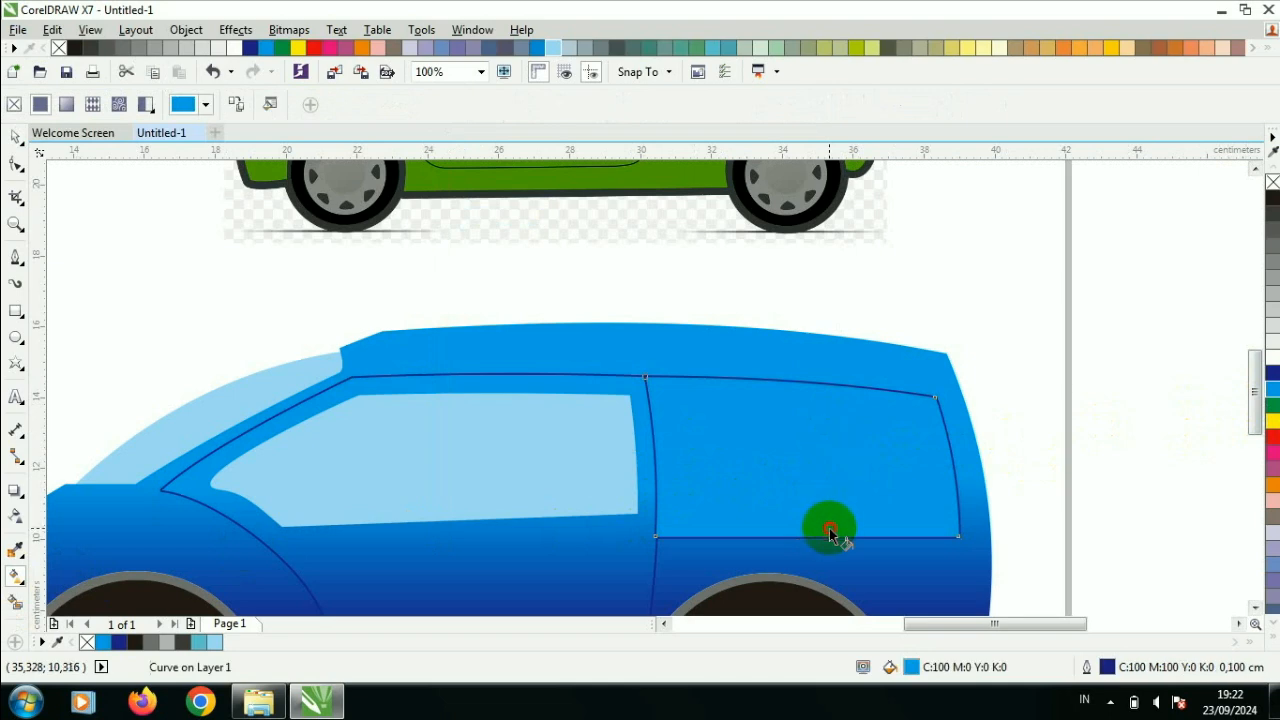
click(1272, 372)
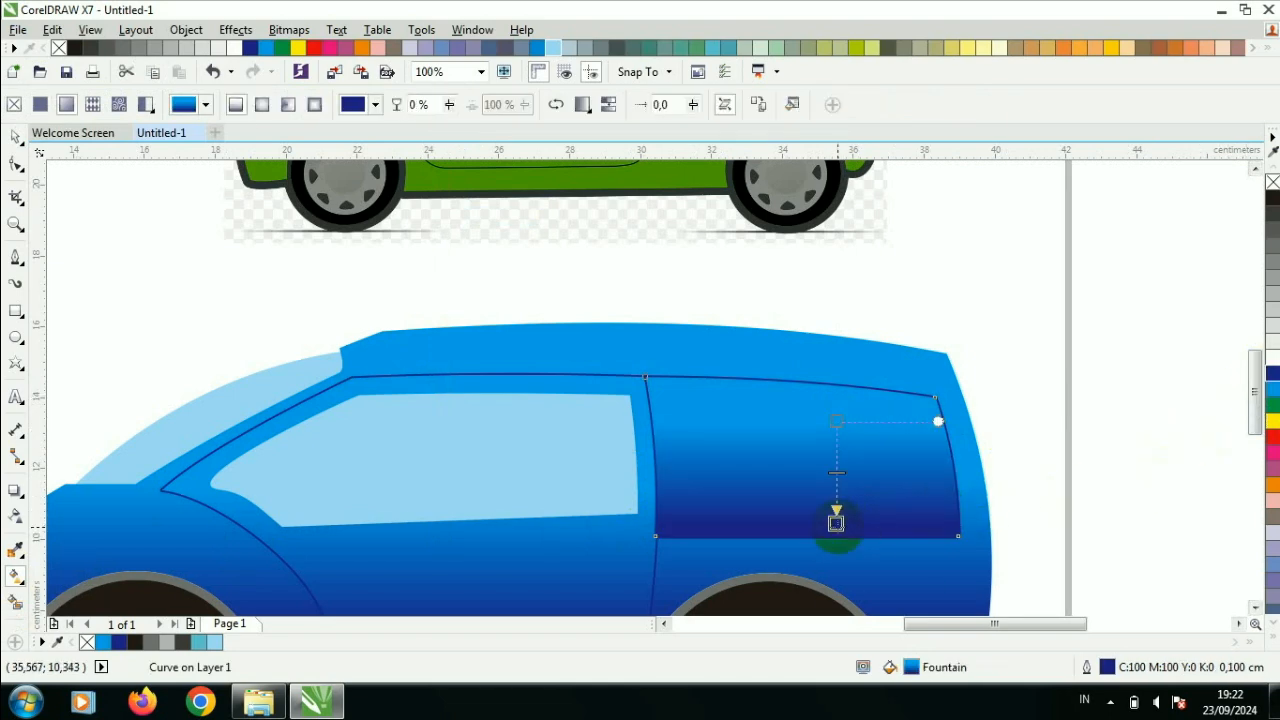
drag(836, 522, 843, 582)
scroll(948, 243, down, 1)
double_click(1256, 168)
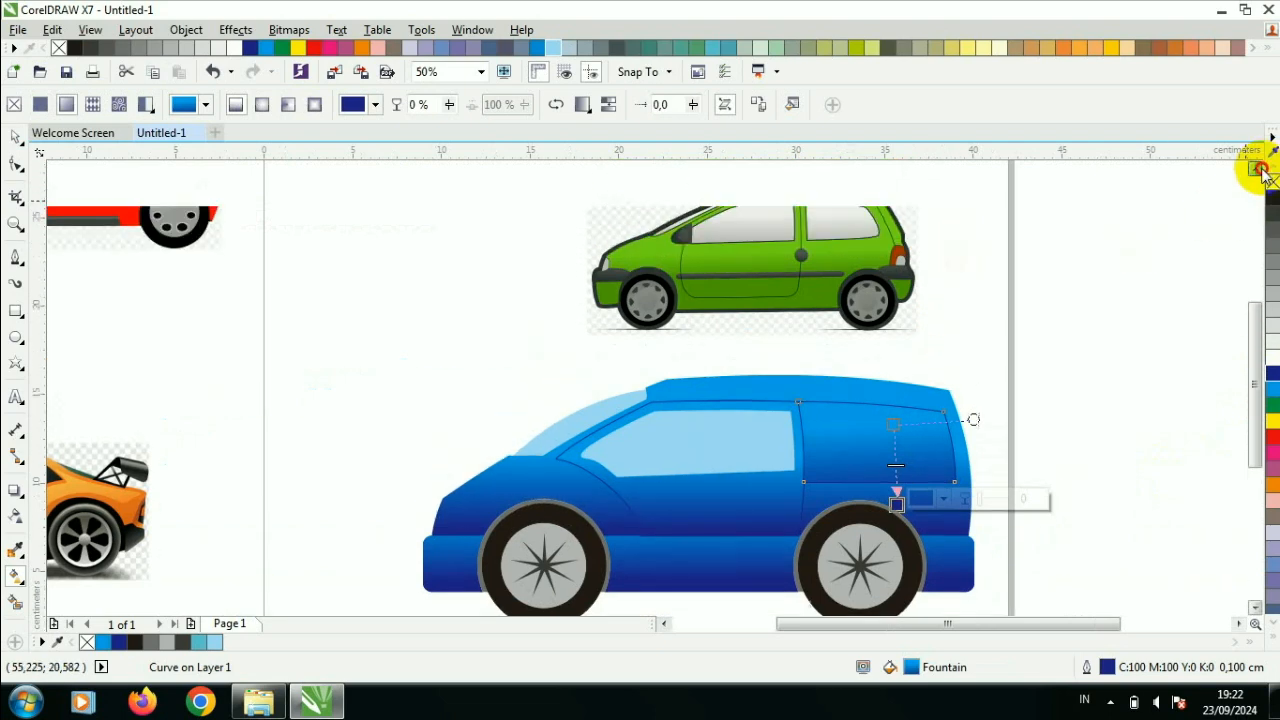
click(15, 138)
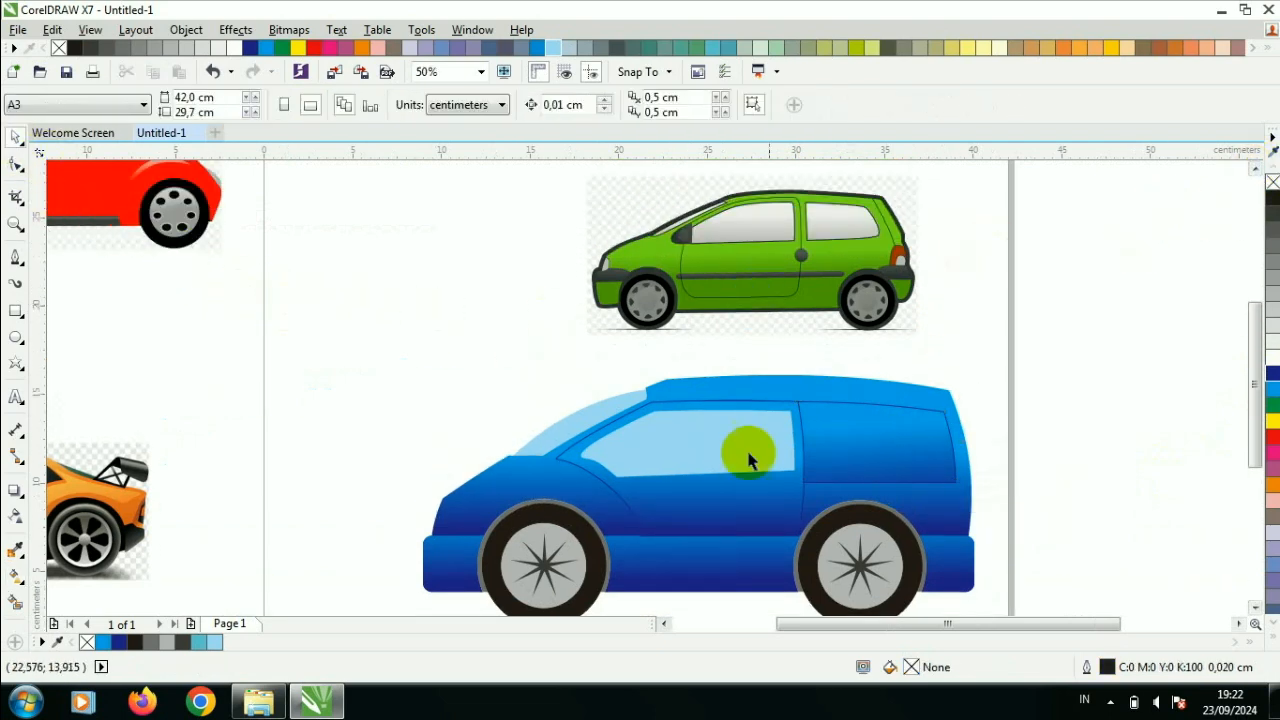
- Draw a rear window rectangle about 7.6 by 3.3 cm behind the door, fill it light blue, and convert it to curves
scroll(884, 459, up, 2)
click(703, 445)
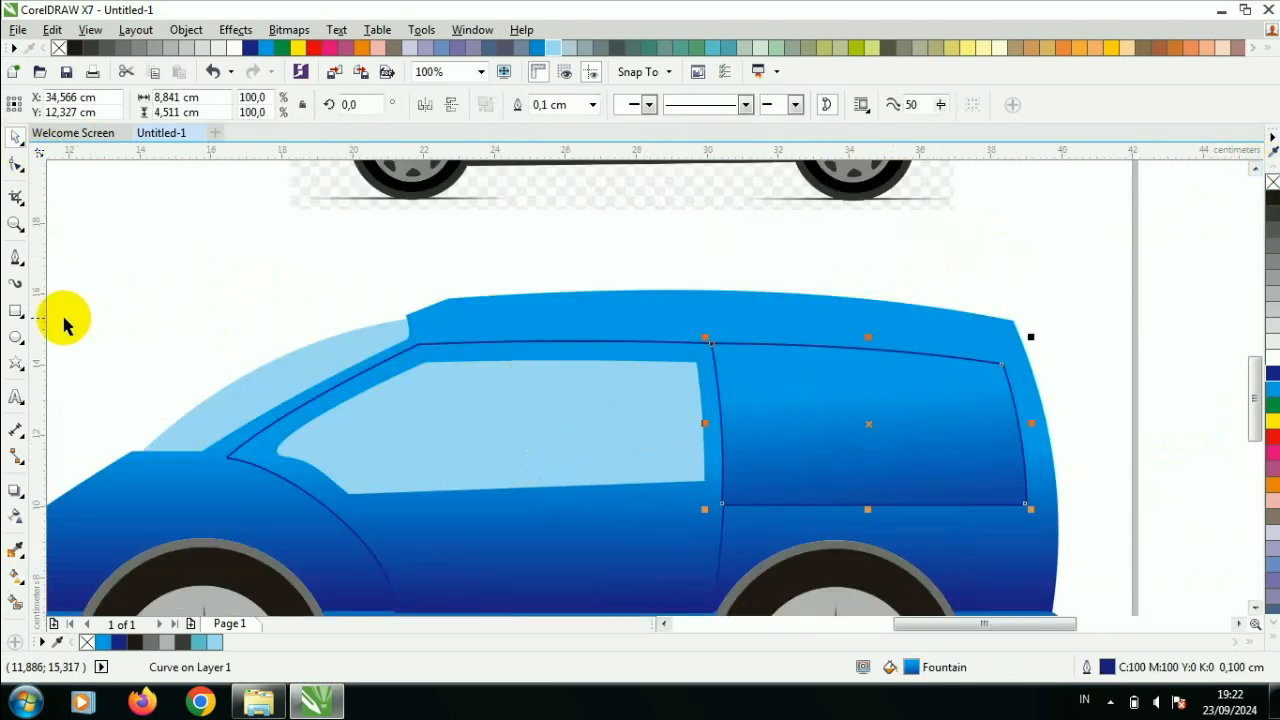
click(16, 311)
drag(734, 365, 1005, 482)
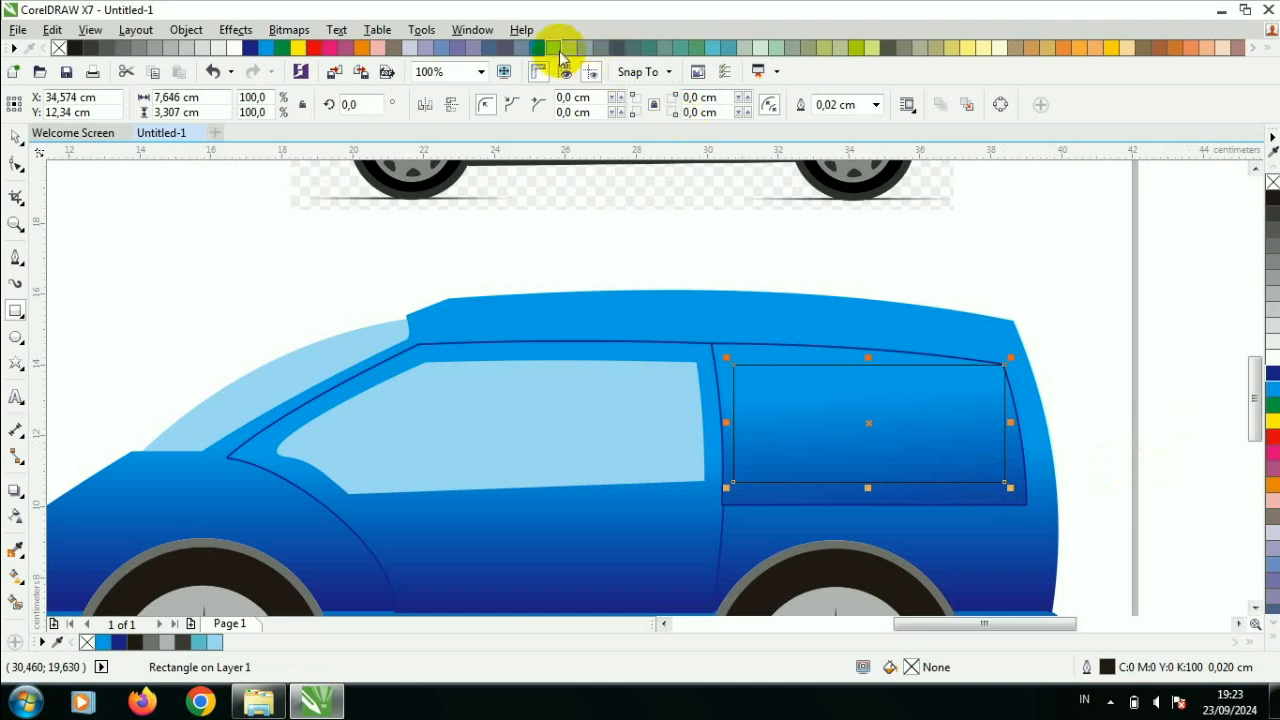
click(563, 48)
right_click(828, 387)
click(874, 251)
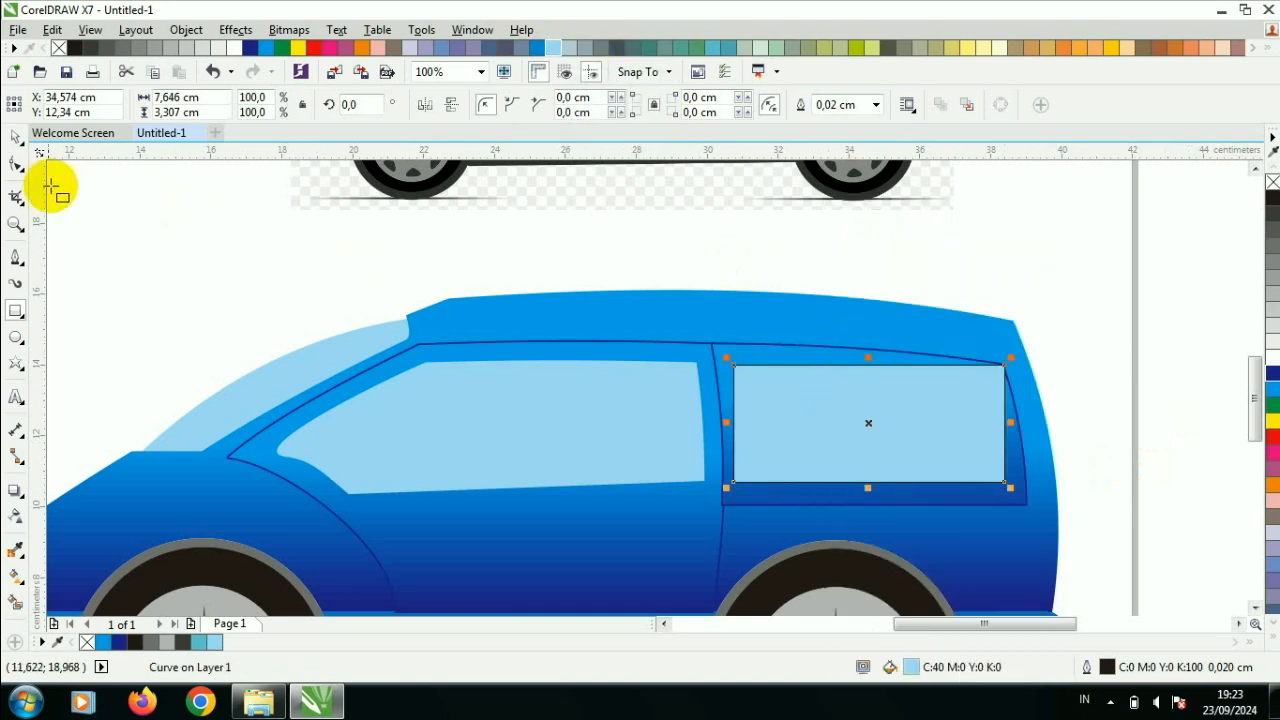
- Shift the rear window's upper rear and lower front nodes inward and bow its top edge slightly upward
click(16, 165)
scroll(951, 396, up, 2)
drag(1058, 338, 1032, 370)
drag(516, 566, 537, 568)
right_click(757, 352)
click(786, 352)
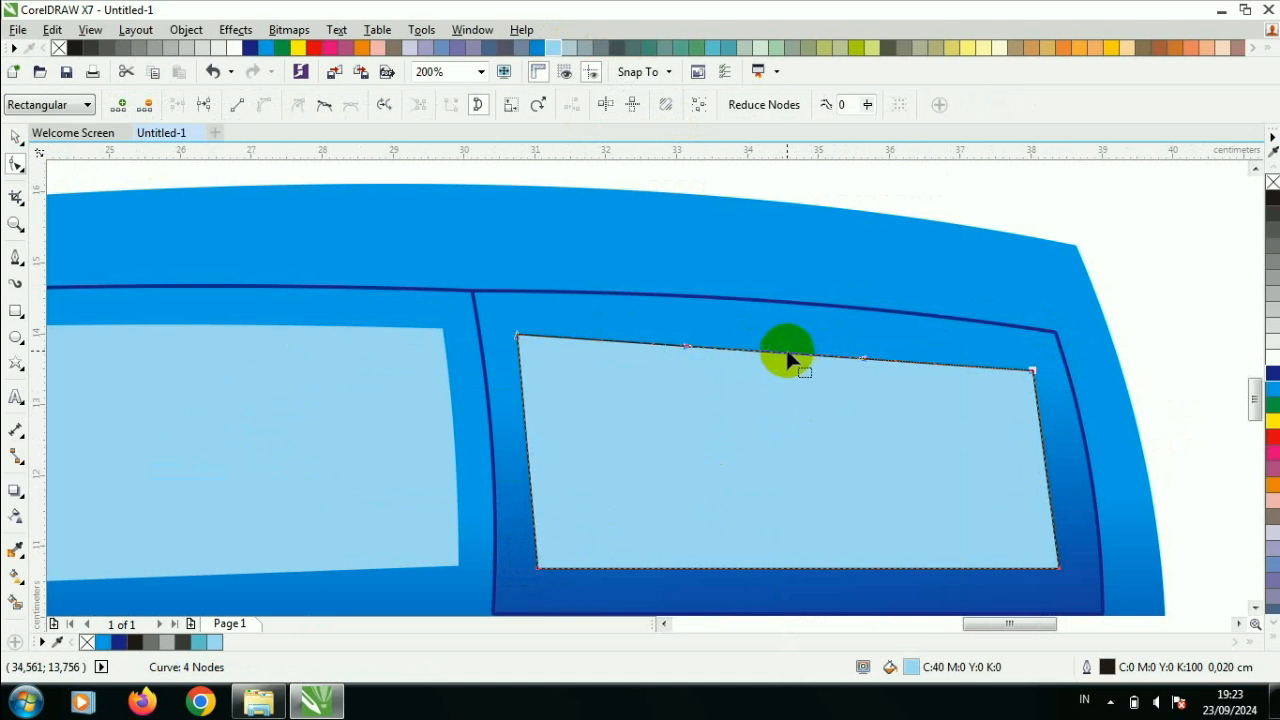
drag(787, 355, 873, 358)
- Convert the rear window's rear edge to a curve and bend it outward parallel to the car's back
right_click(1045, 455)
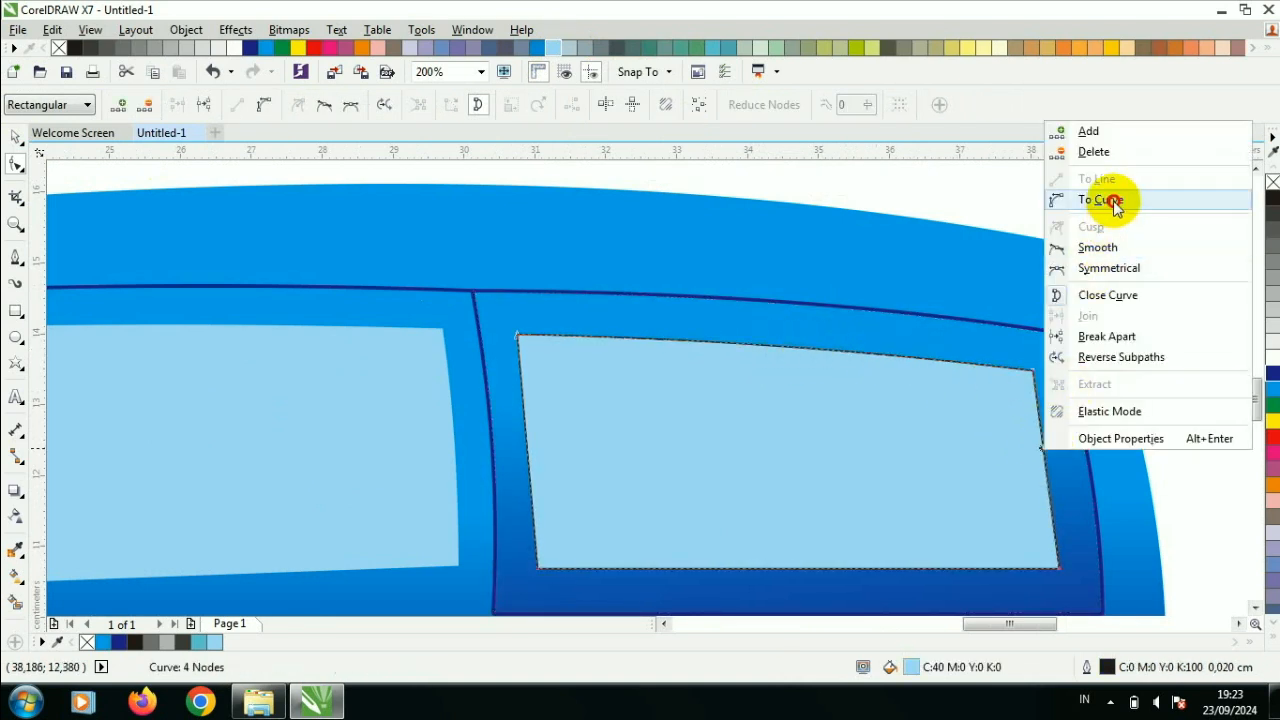
click(1114, 200)
scroll(1040, 472, up, 2)
drag(1023, 477, 1037, 485)
scroll(1035, 485, down, 2)
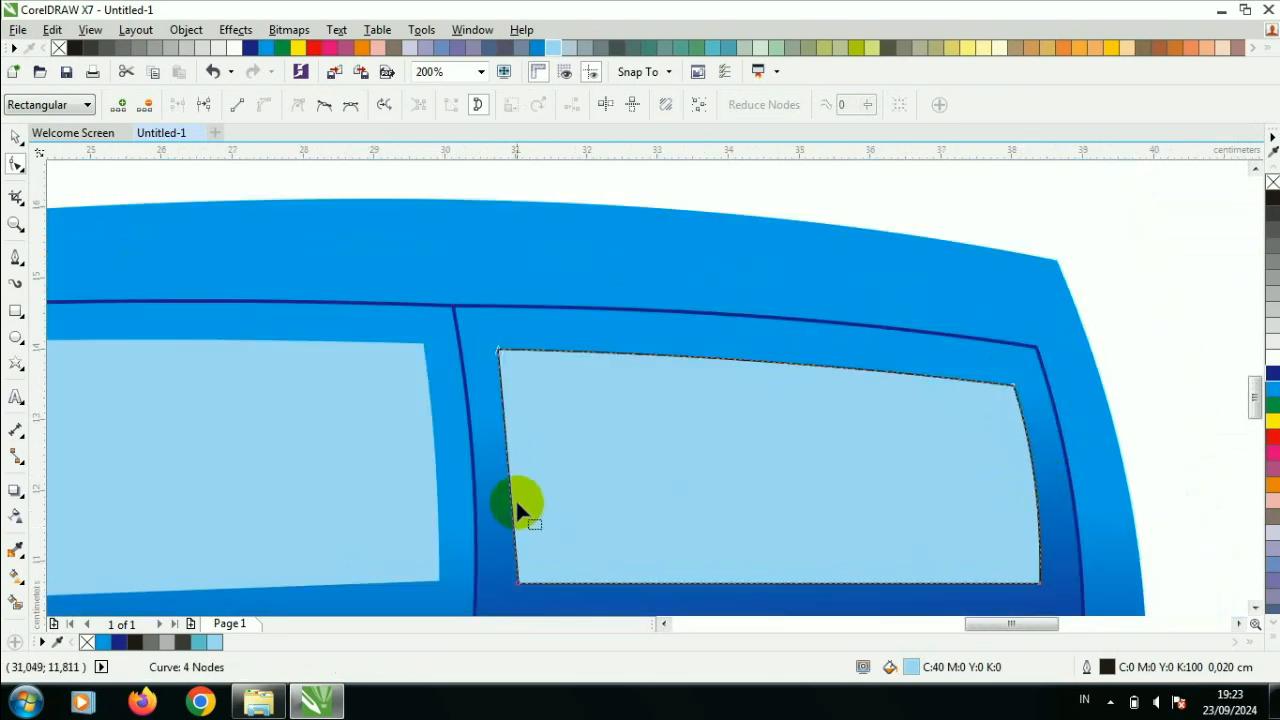
- Convert the rear window's front edge to a curve and bend it parallel to the door's rear edge
right_click(508, 477)
click(626, 229)
drag(507, 462, 517, 462)
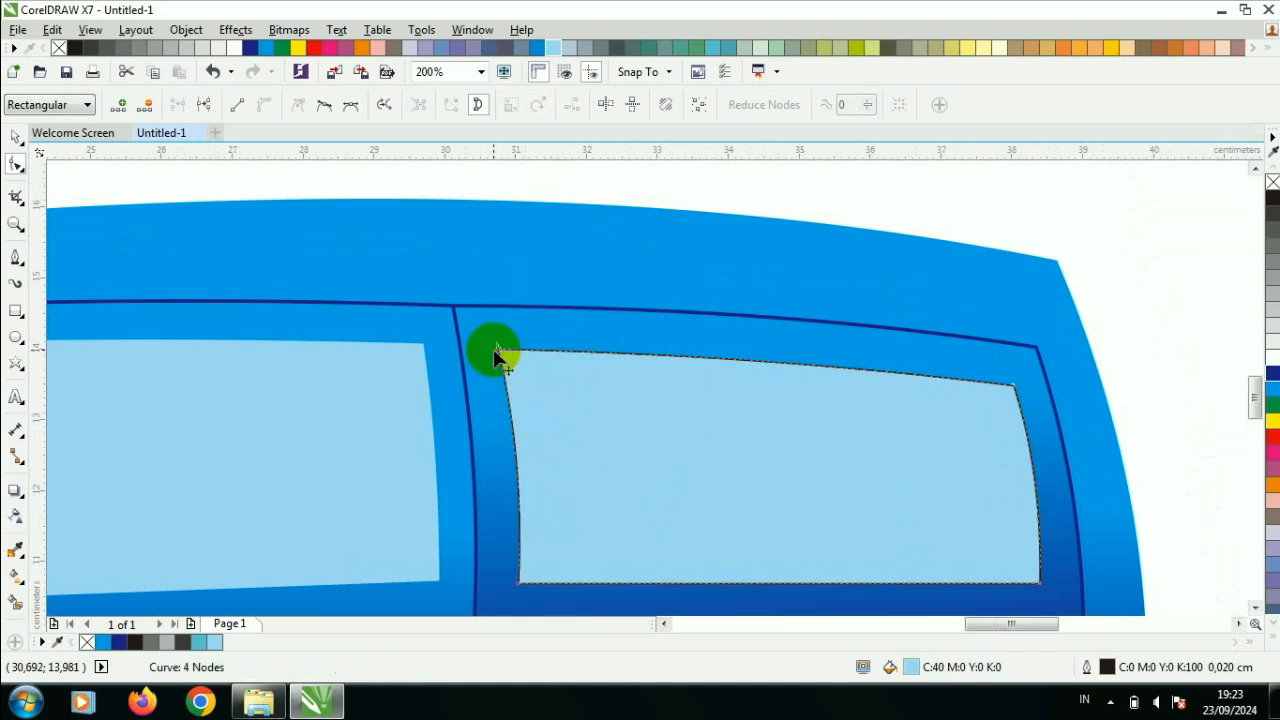
scroll(495, 354, up, 1)
scroll(497, 345, down, 2)
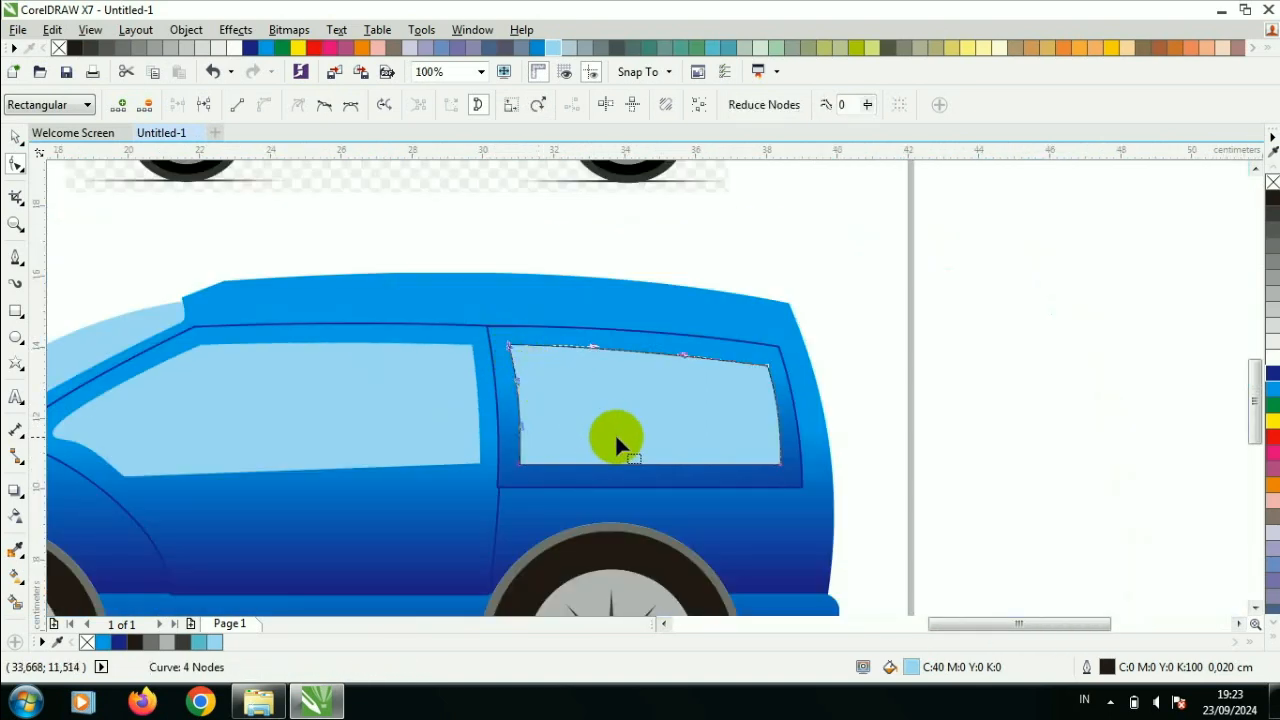
- Raise both lower corner nodes of the rear window slightly, with the rear corner a little higher than the front one
scroll(614, 434, up, 1)
drag(403, 487, 401, 478)
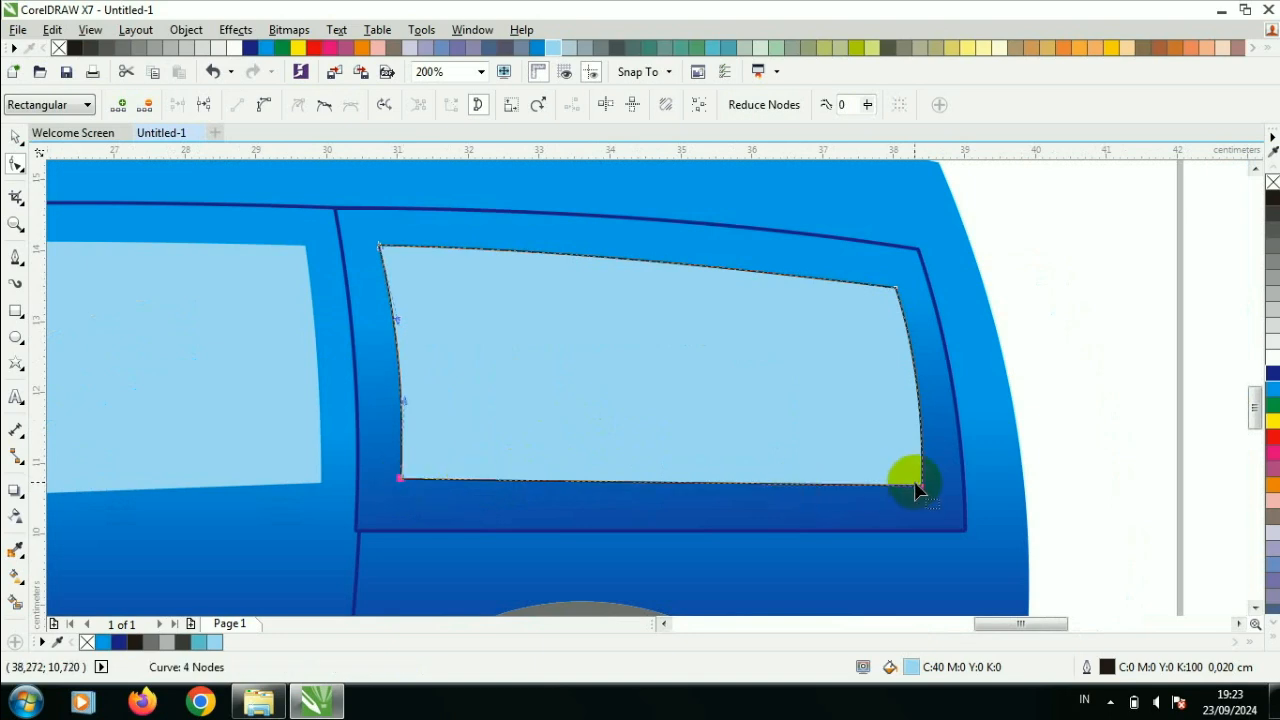
drag(921, 486, 921, 472)
scroll(859, 464, down, 1)
- Remove the outline from the rear window
click(15, 138)
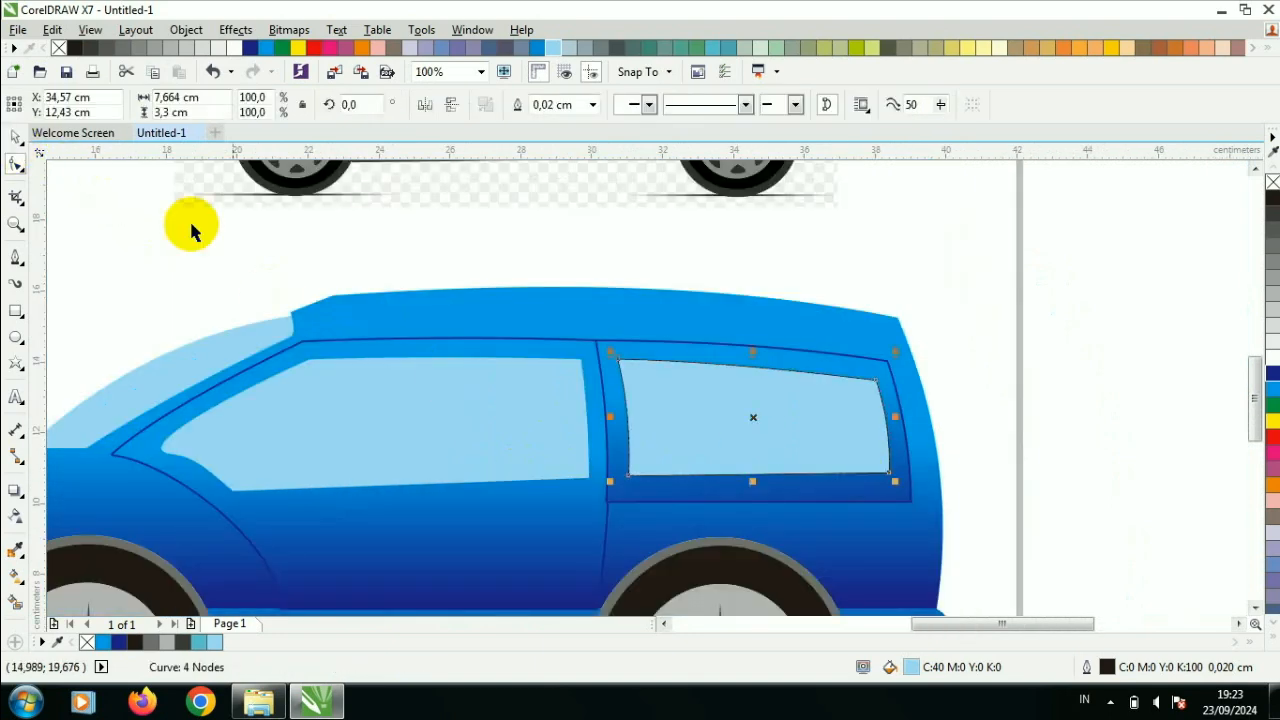
click(192, 221)
scroll(300, 278, down, 2)
scroll(359, 304, up, 2)
click(464, 317)
click(592, 105)
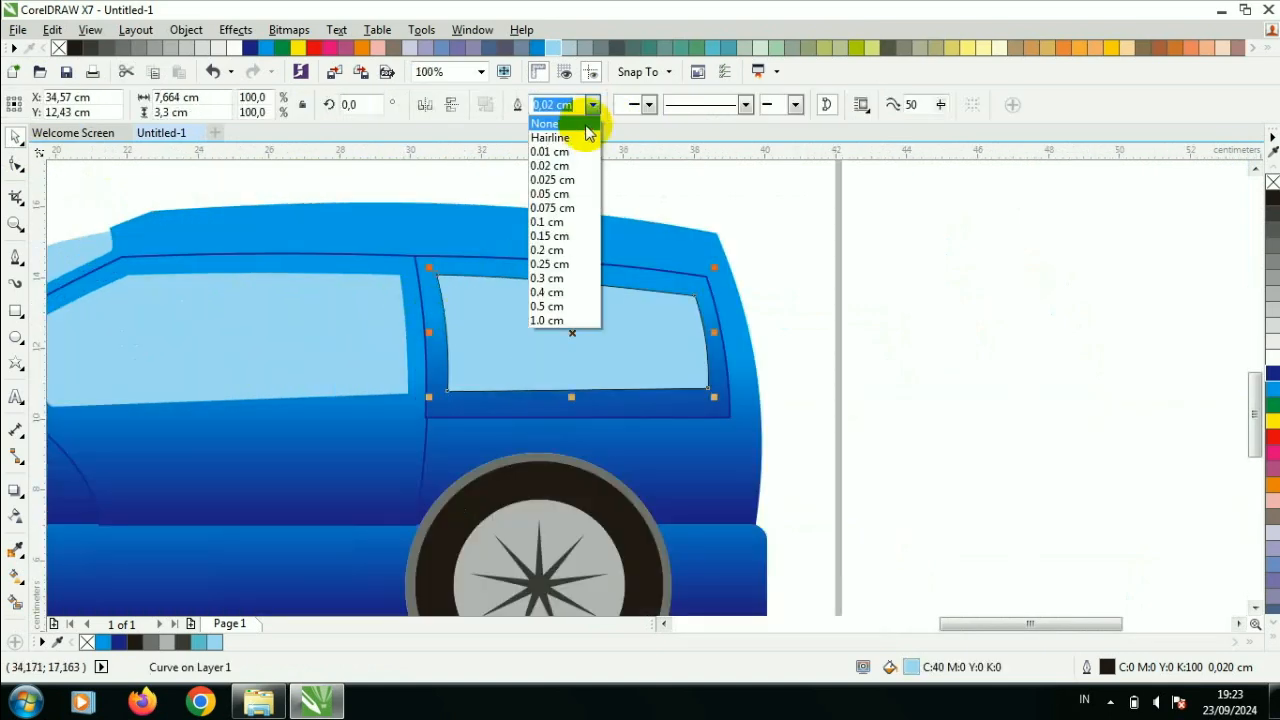
click(587, 125)
click(582, 192)
scroll(566, 322, down, 1)
scroll(568, 370, up, 1)
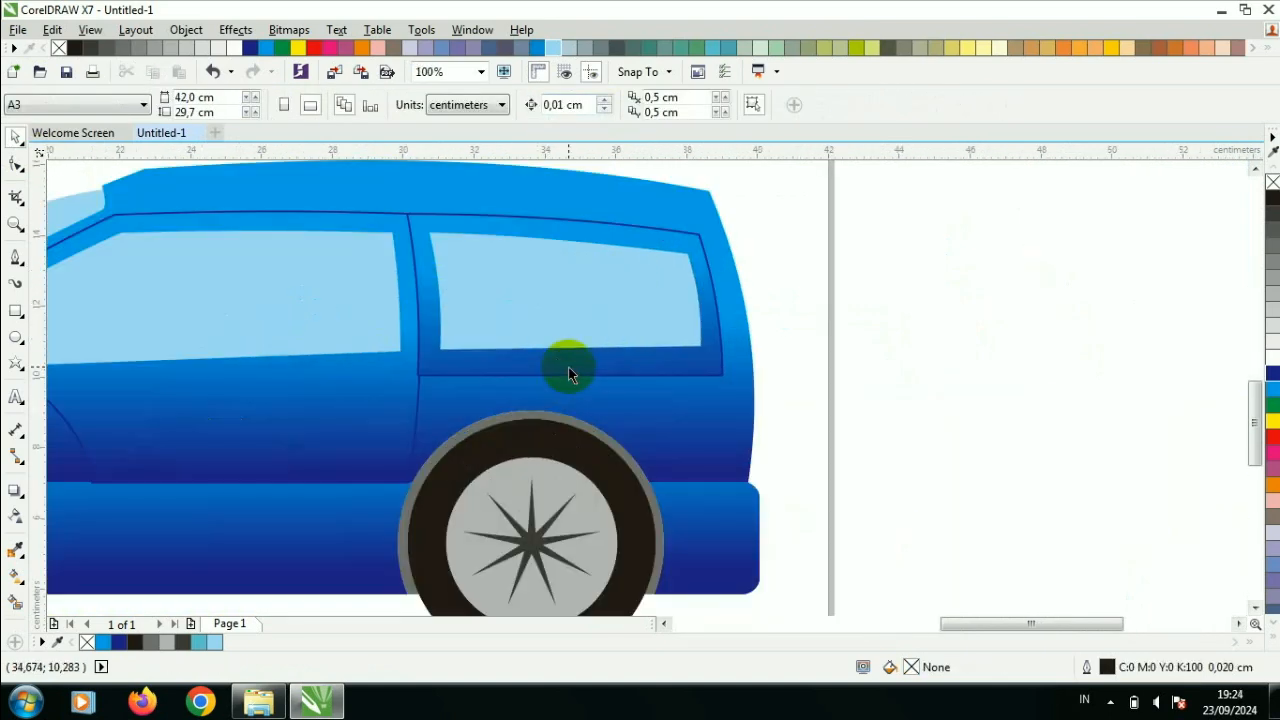
- Remove the dark-blue-outlined panel around the rear window
click(569, 377)
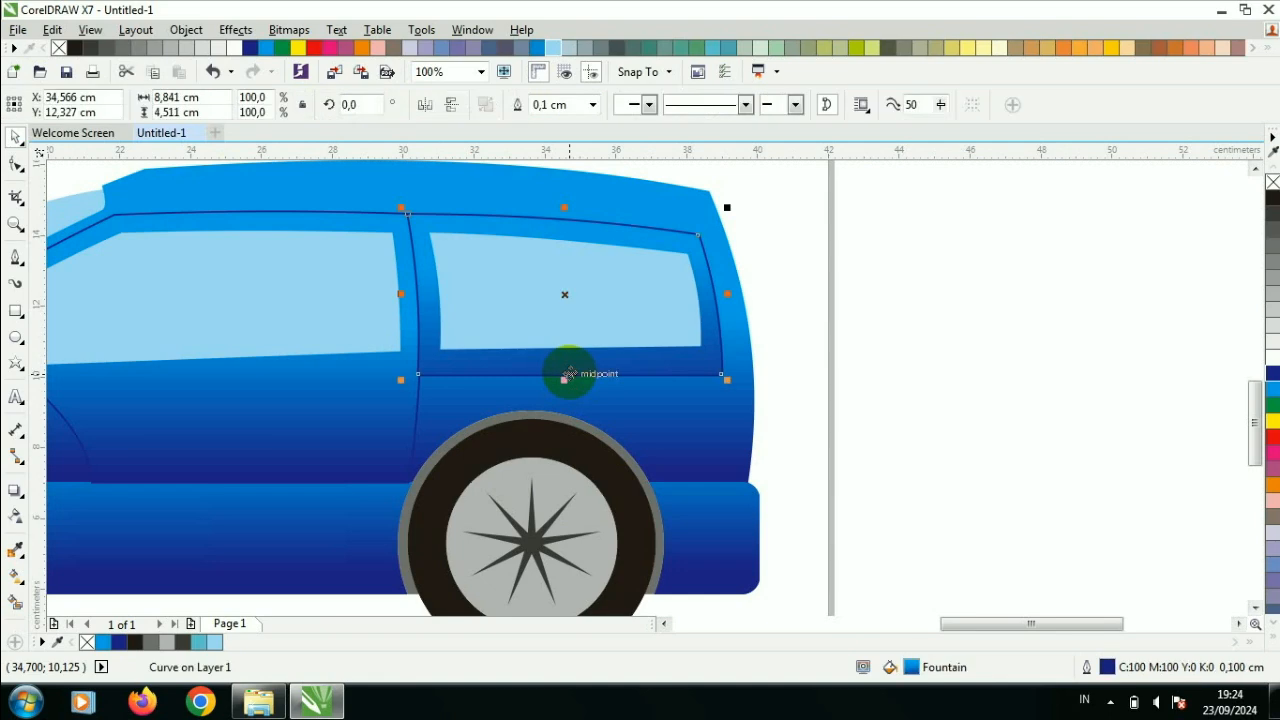
click(593, 105)
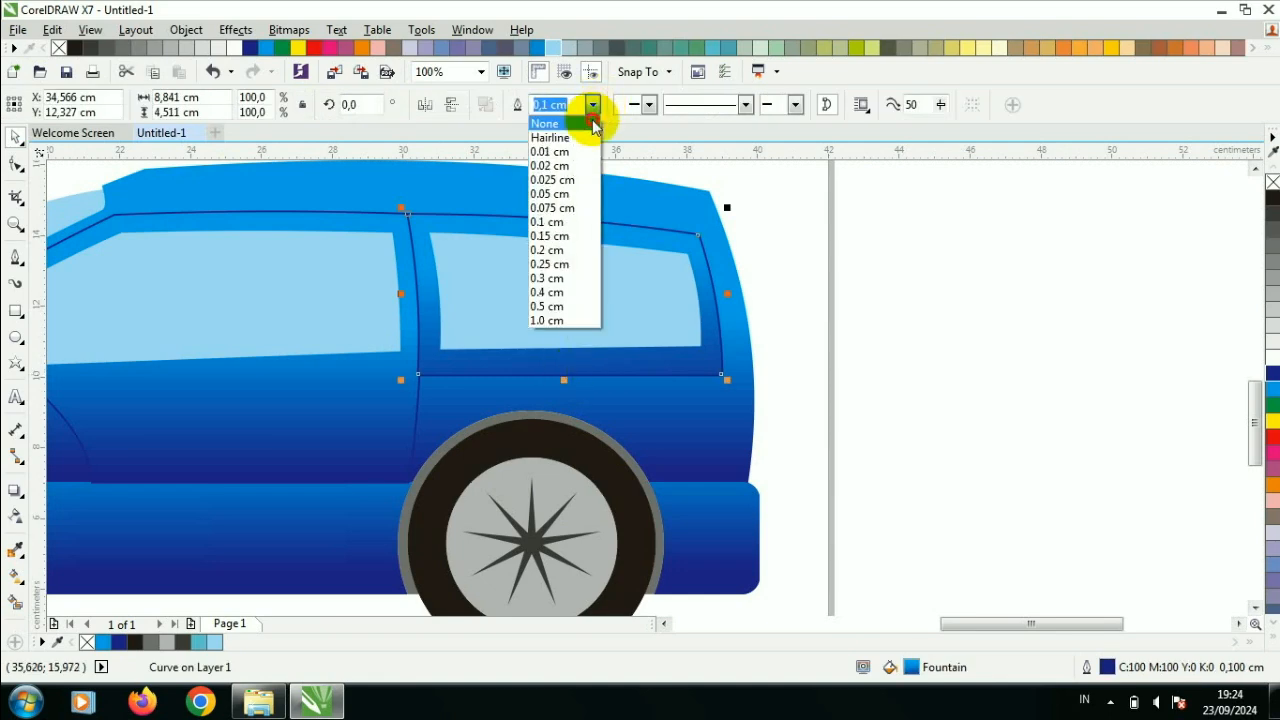
click(558, 118)
click(812, 240)
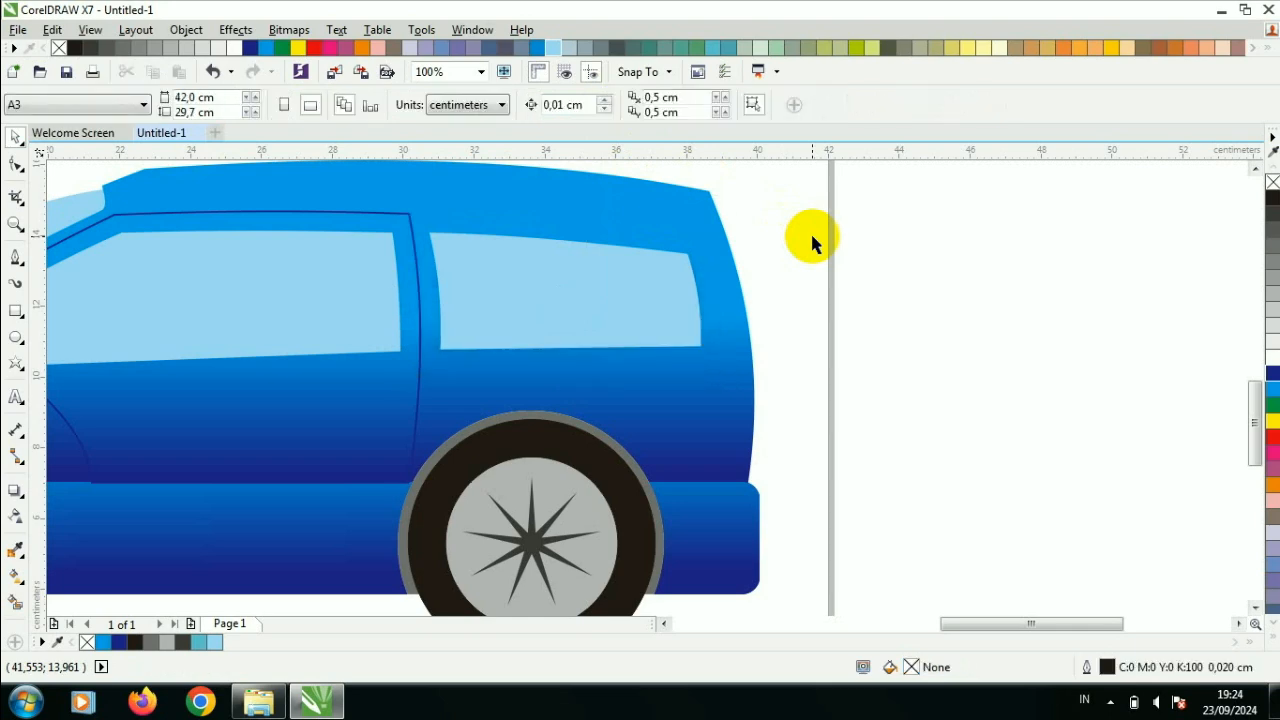
- Draw a closed four-sided headlight outline with the Pen tool over the body's front corner, above the base strip
scroll(394, 292, down, 2)
drag(894, 623, 832, 623)
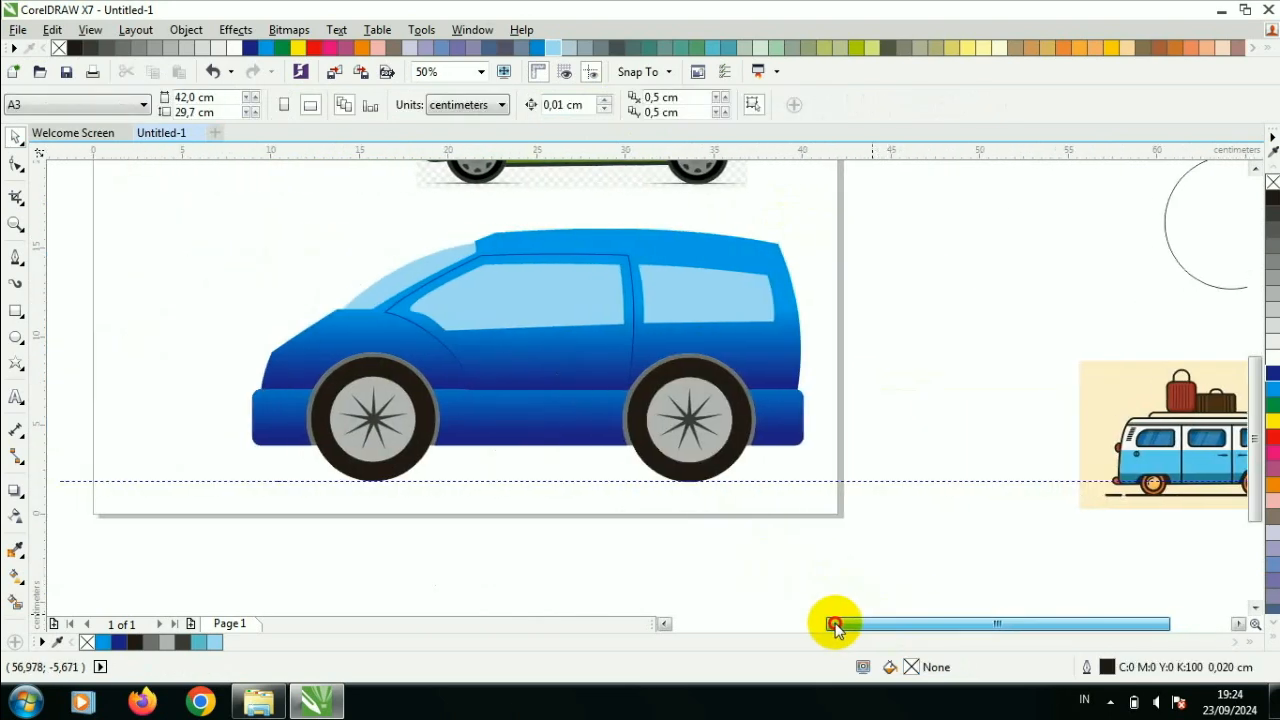
scroll(282, 285, up, 2)
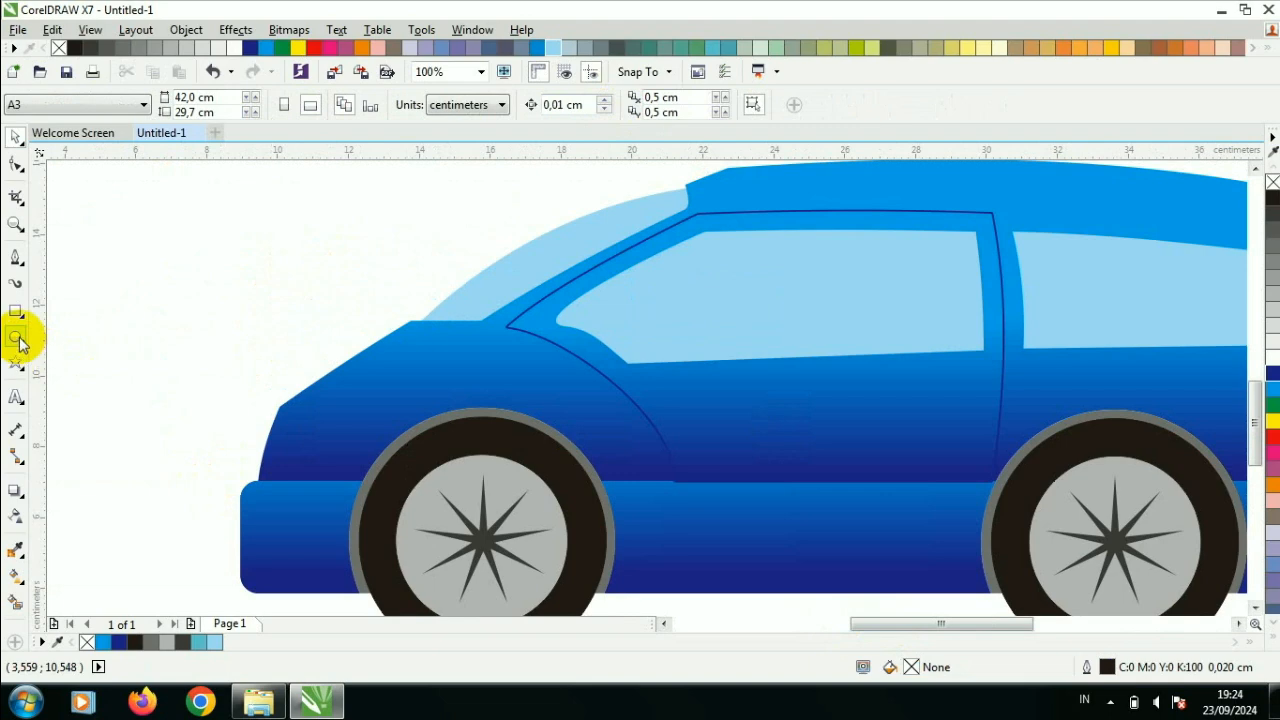
click(16, 257)
scroll(206, 423, up, 2)
scroll(564, 332, up, 2)
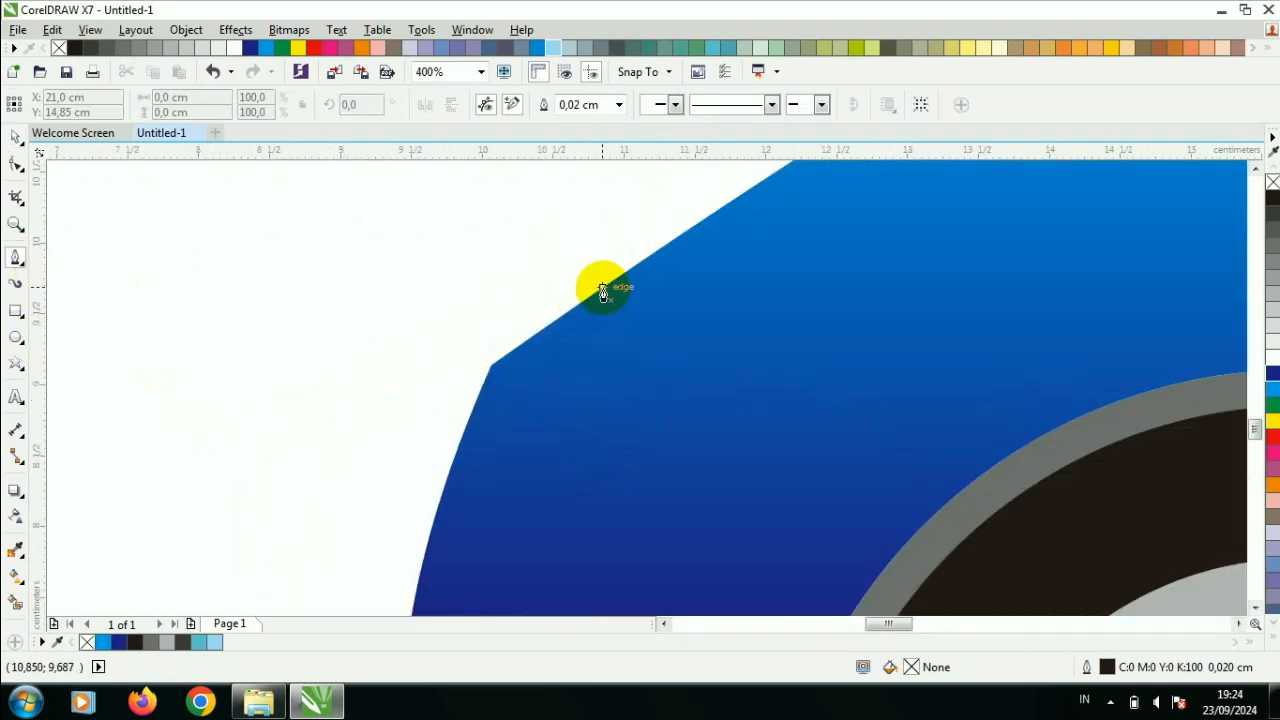
drag(629, 451, 649, 462)
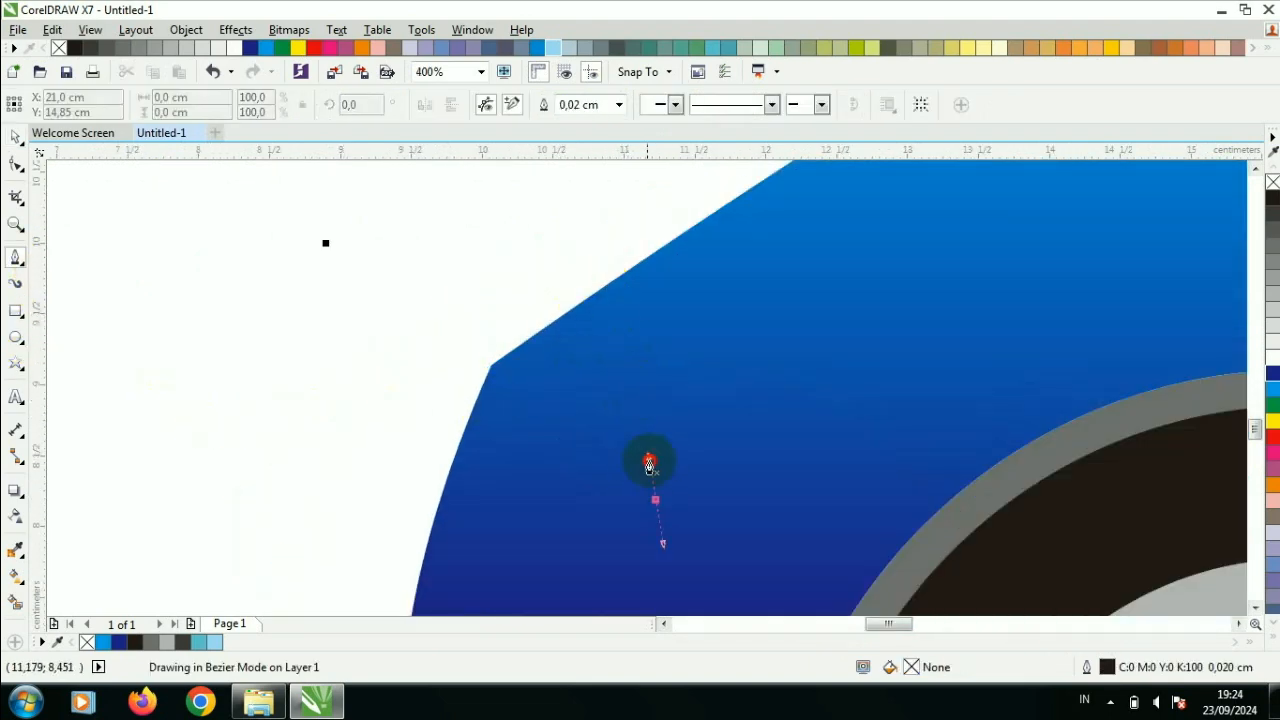
click(602, 290)
click(490, 364)
click(427, 536)
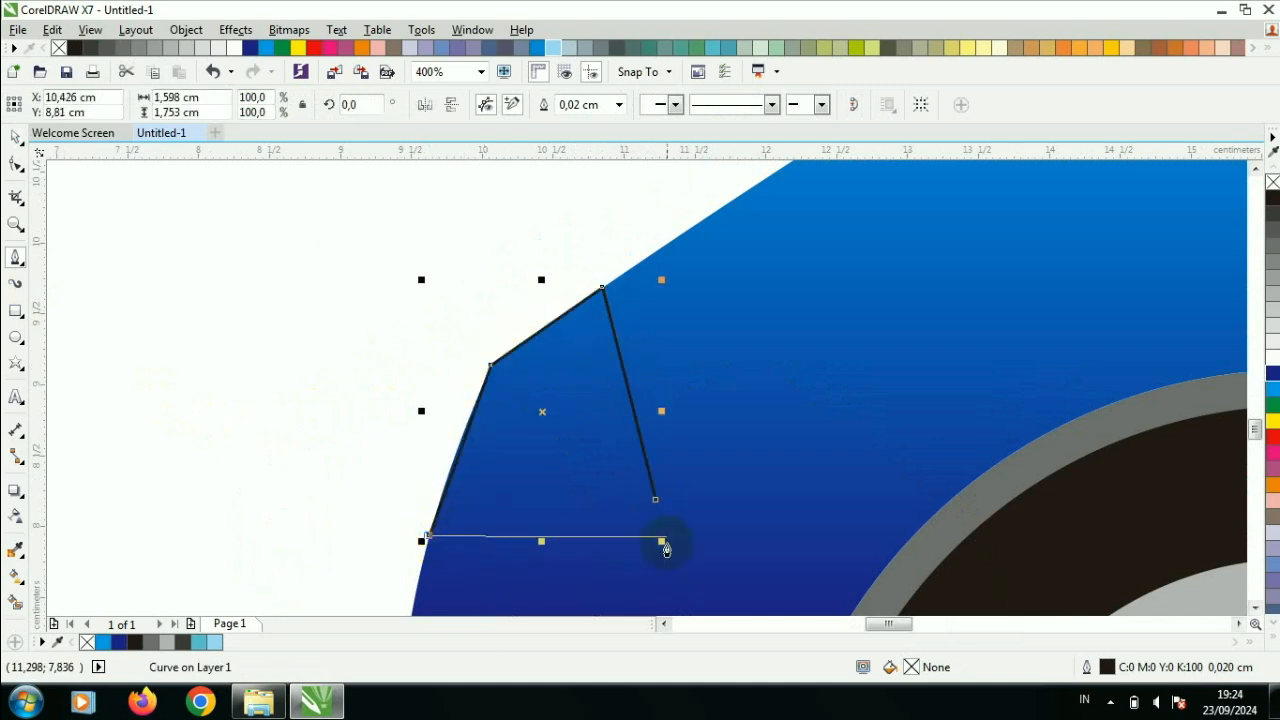
- Delete the headlight's front corner node, bend the merged edge outward, and move the lower inner node forward to narrow the shape
click(14, 164)
scroll(500, 398, up, 1)
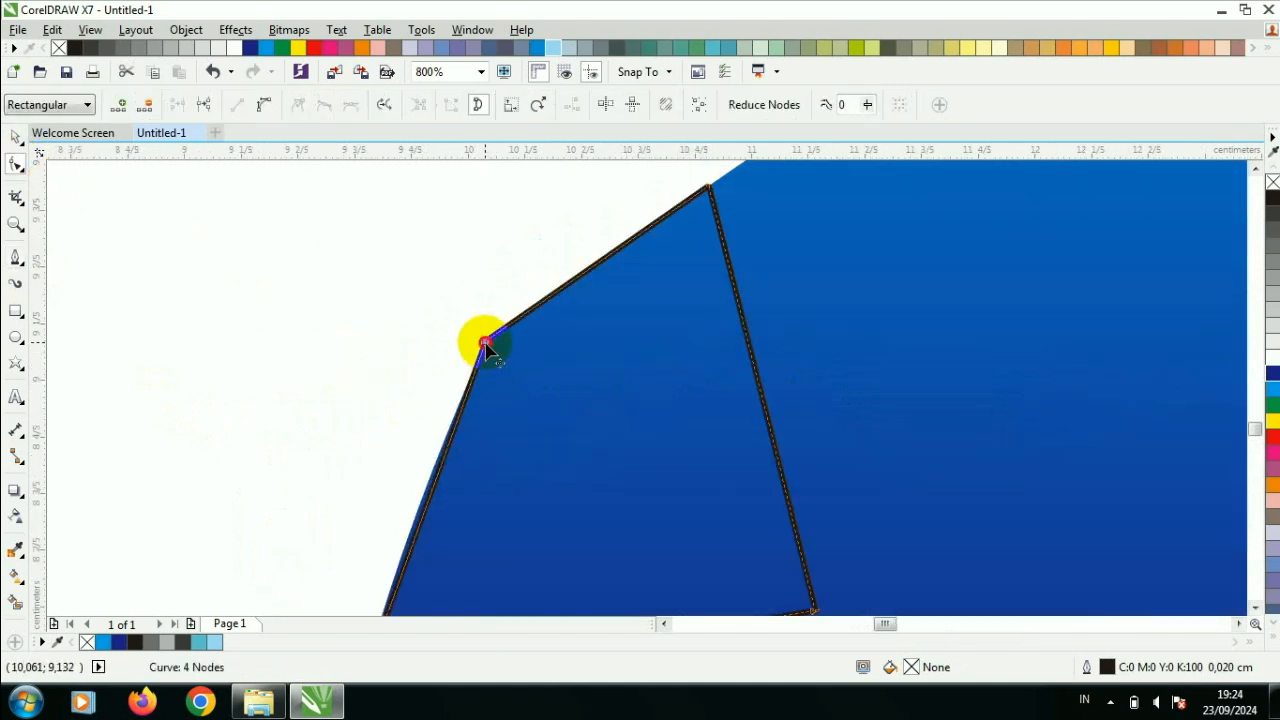
double_click(485, 342)
right_click(558, 401)
click(635, 153)
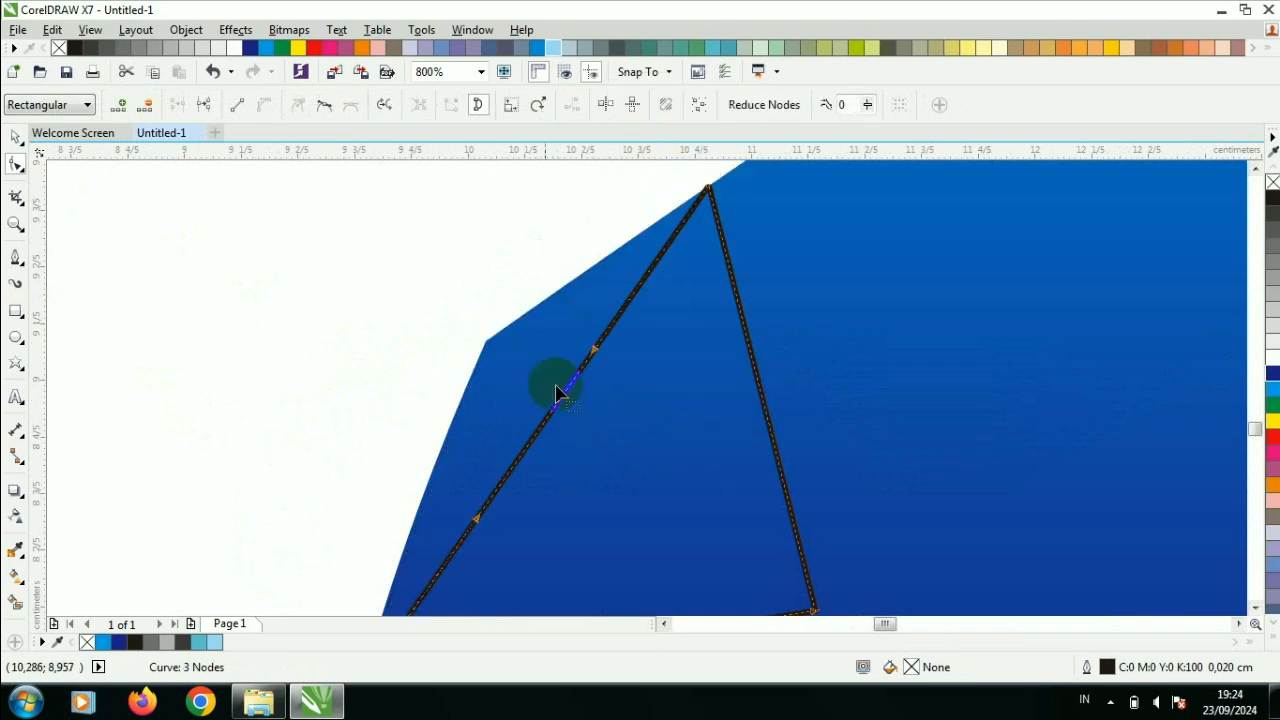
drag(551, 417, 471, 343)
scroll(533, 378, down, 1)
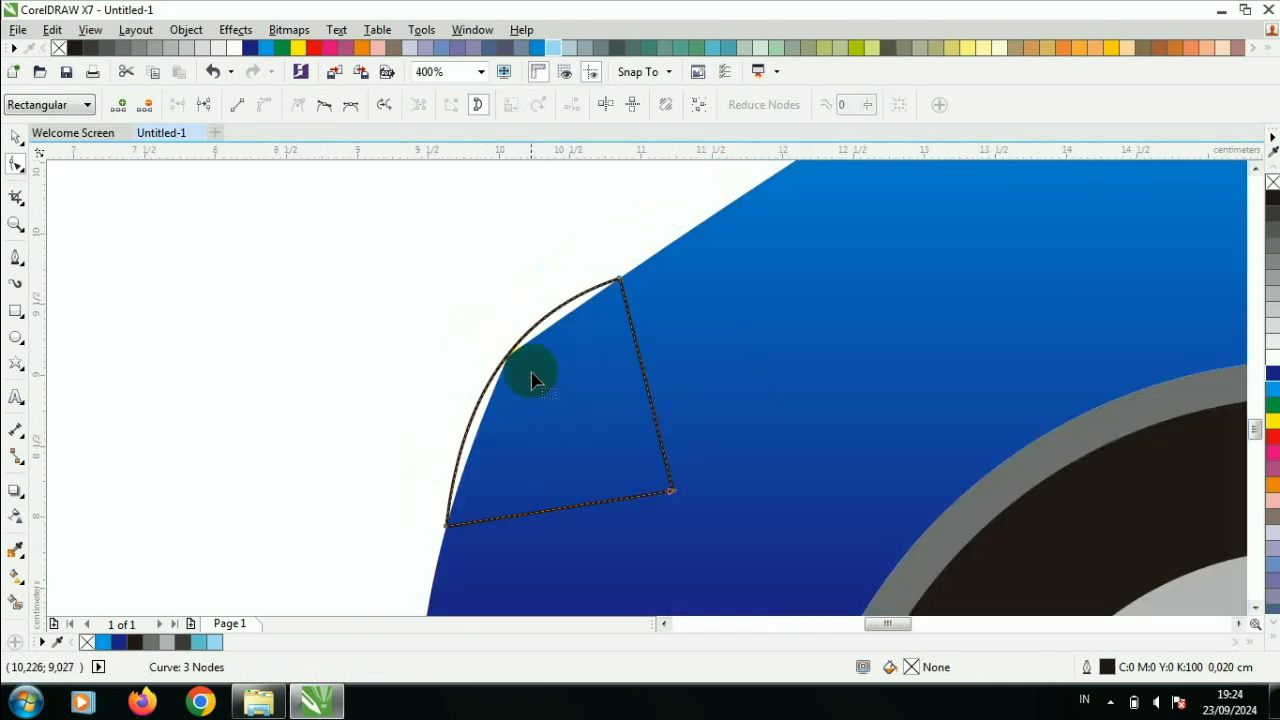
drag(672, 492, 600, 526)
- Fill the headlight shape yellow and remove its outline
click(1274, 430)
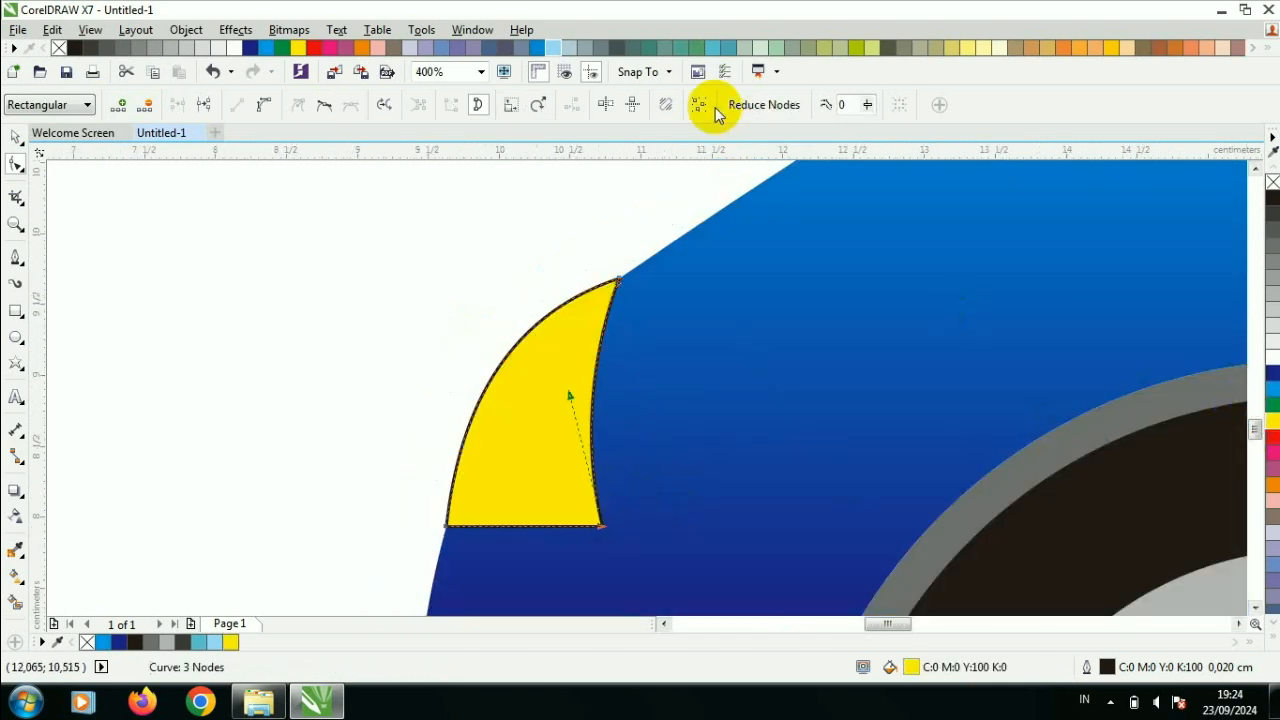
click(15, 137)
click(593, 105)
click(584, 125)
click(554, 254)
scroll(554, 254, down, 3)
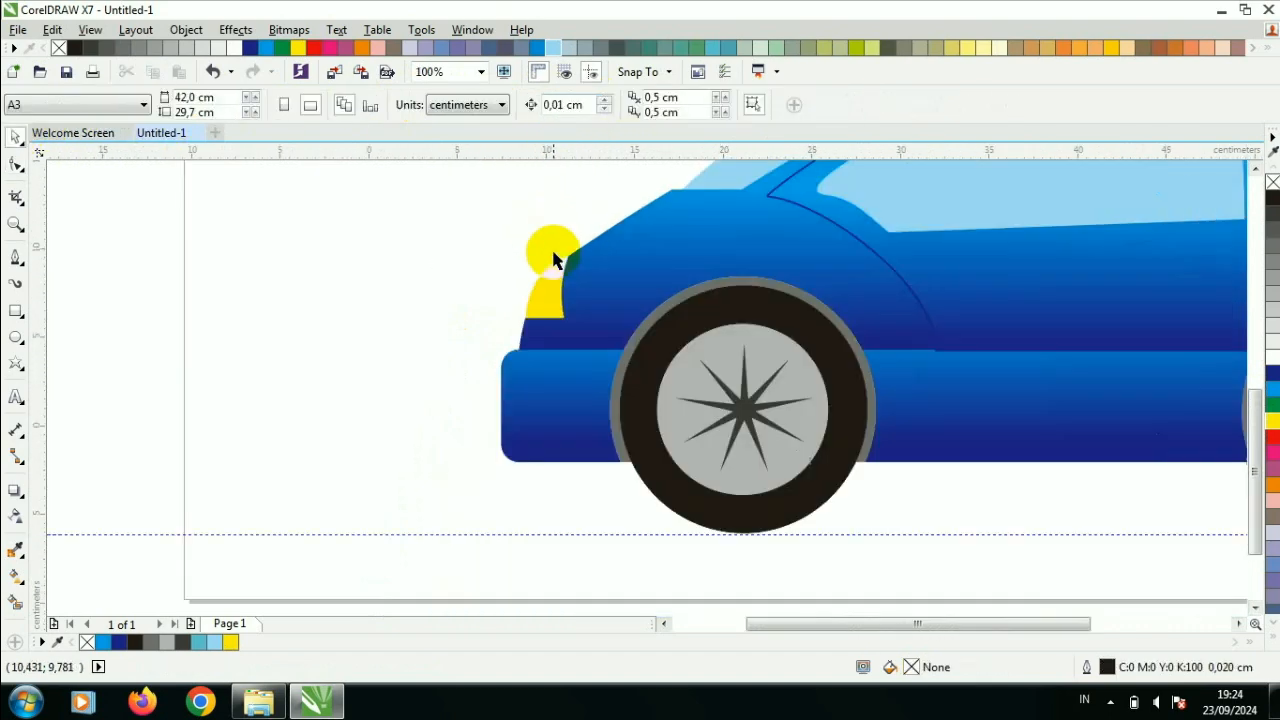
- Recolour the headlight shape to 60% black grey
scroll(585, 258, up, 2)
click(500, 300)
scroll(500, 300, up, 1)
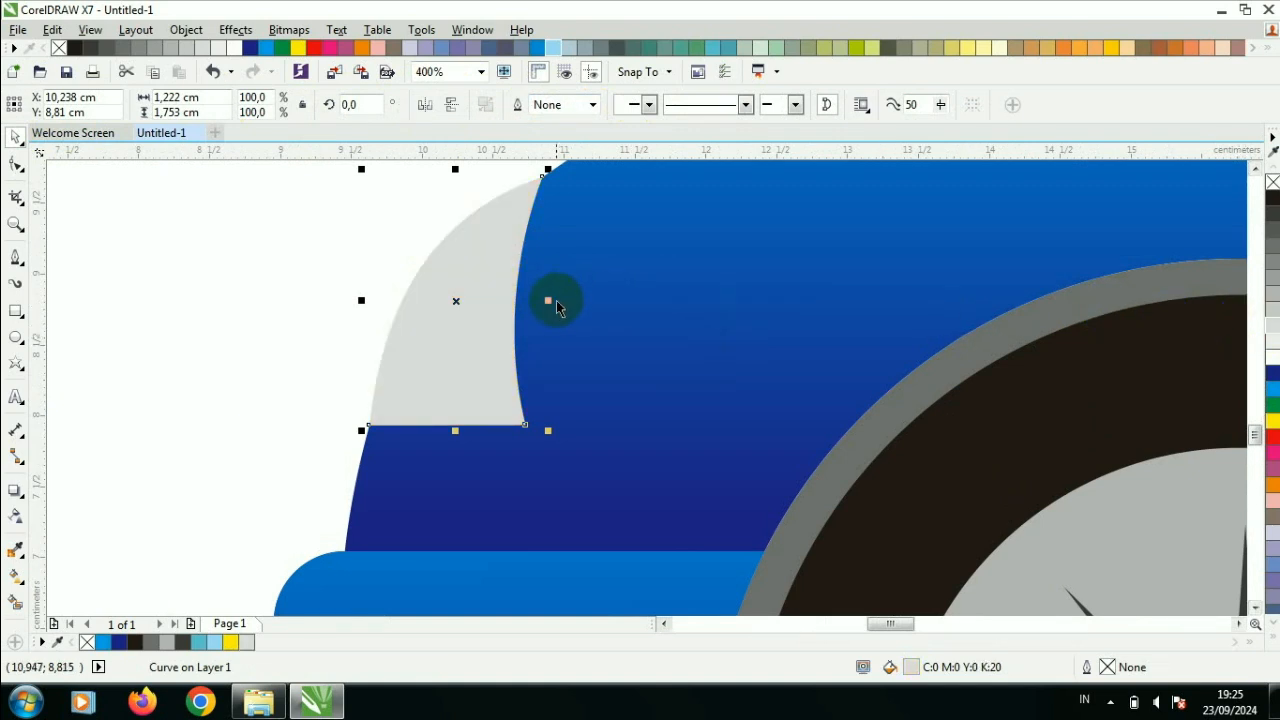
click(1273, 263)
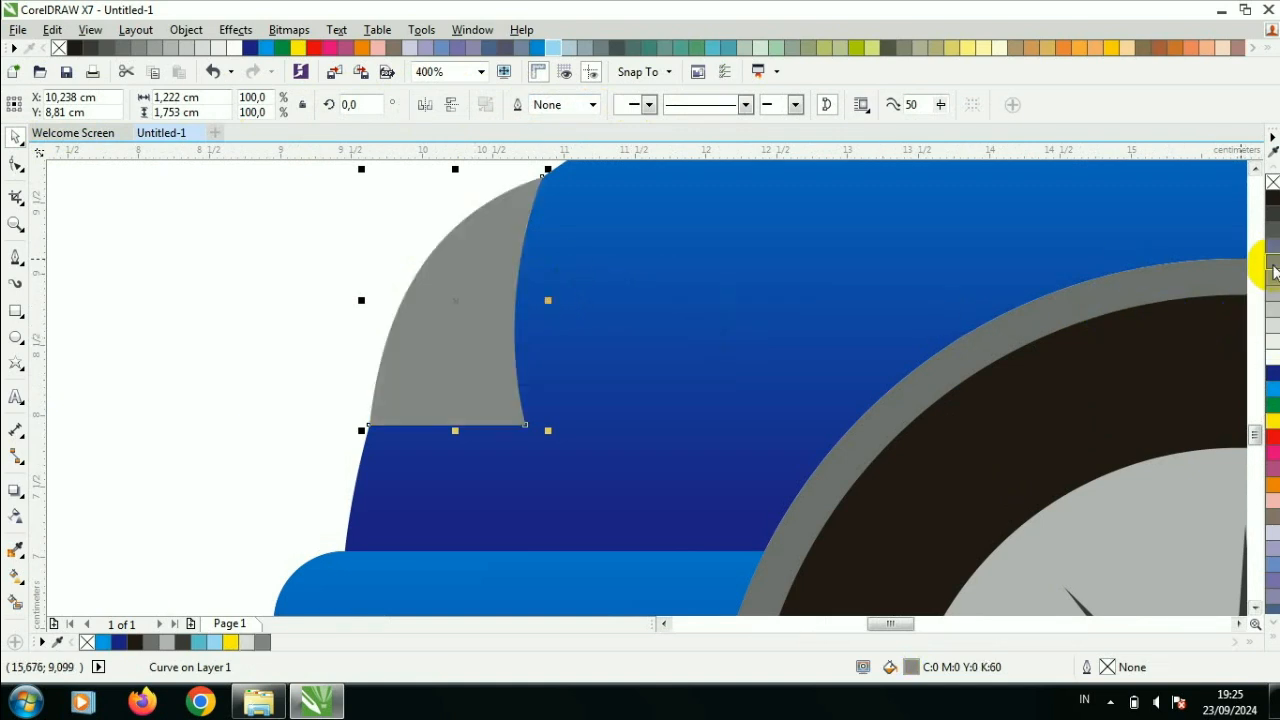
click(394, 263)
scroll(475, 255, down, 4)
scroll(1258, 175, up, 2)
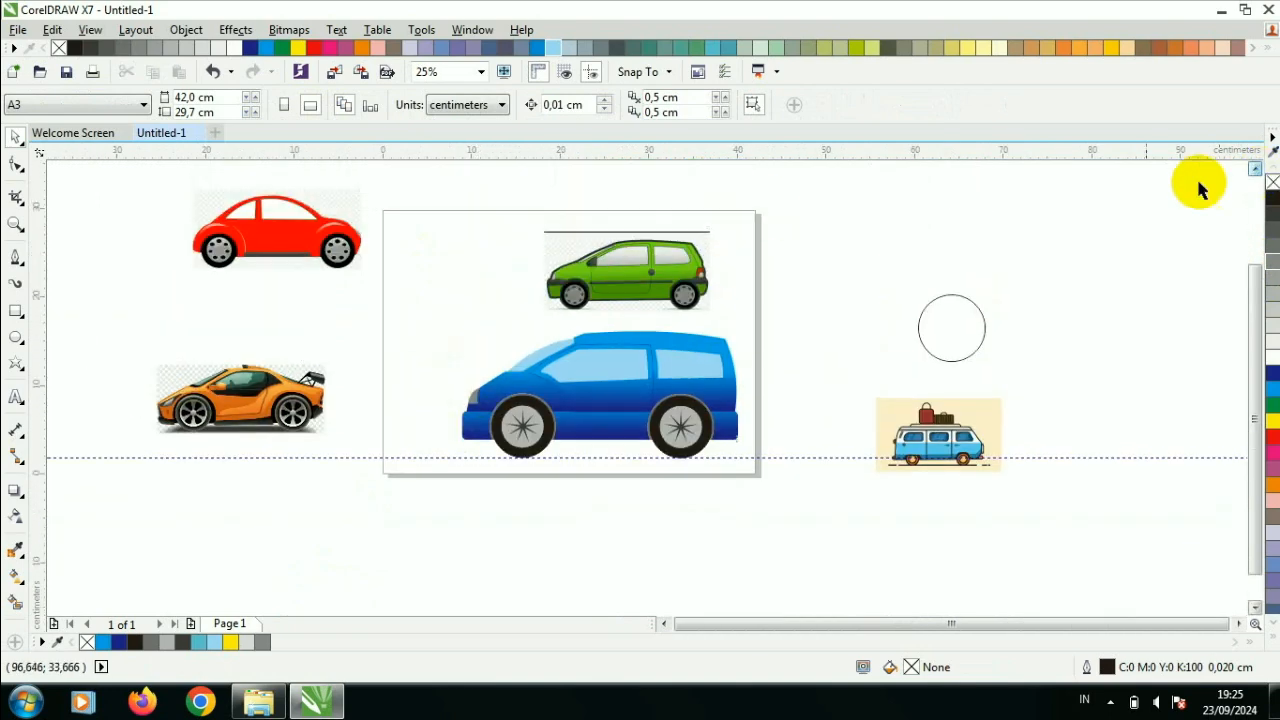
- Make a smaller copy of the headlight, about 0.87 by 1.25 cm, inside the grey shape and fill it white
scroll(666, 480, up, 2)
click(634, 540)
scroll(634, 540, up, 1)
scroll(651, 534, up, 1)
drag(651, 534, 733, 347)
drag(605, 536, 615, 522)
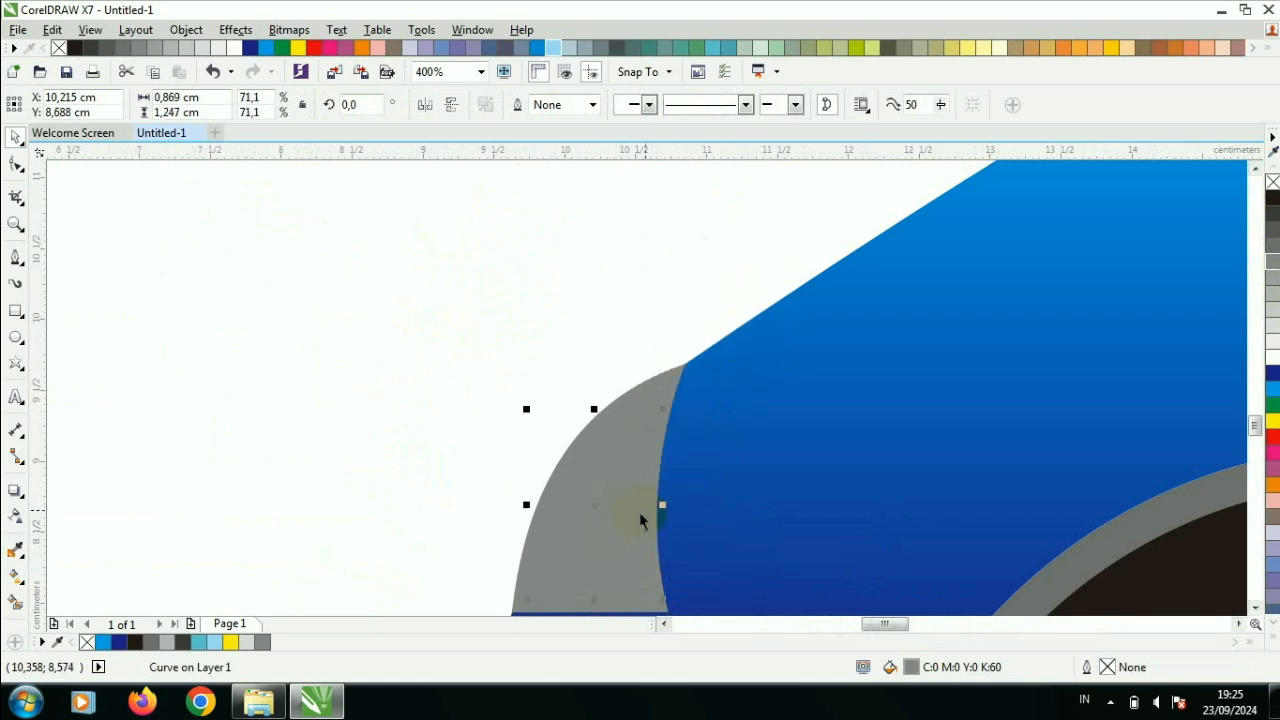
click(1270, 352)
- Adjust the white headlight inset's upper corner node so the grey rim follows it evenly
click(16, 167)
drag(659, 418, 650, 407)
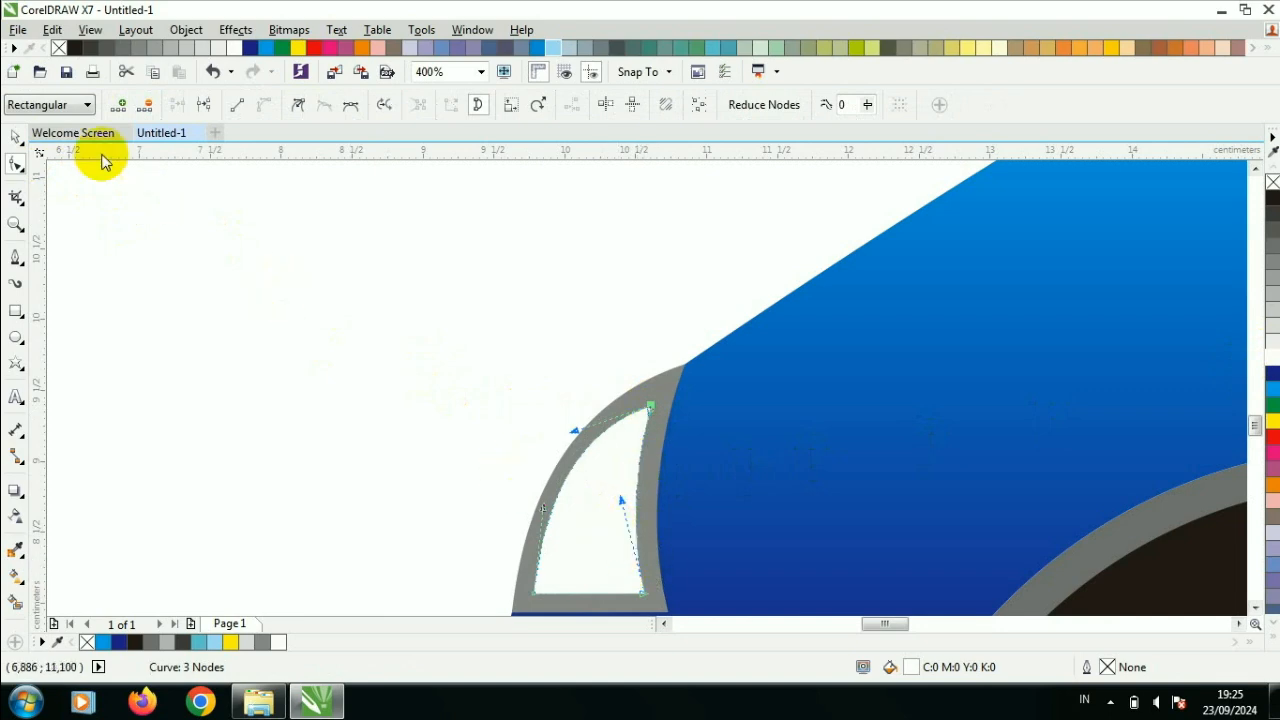
click(16, 137)
click(502, 368)
scroll(558, 377, down, 2)
scroll(567, 418, up, 2)
click(569, 420)
click(18, 164)
scroll(487, 327, up, 1)
drag(627, 351, 632, 350)
scroll(632, 350, down, 4)
scroll(628, 352, up, 1)
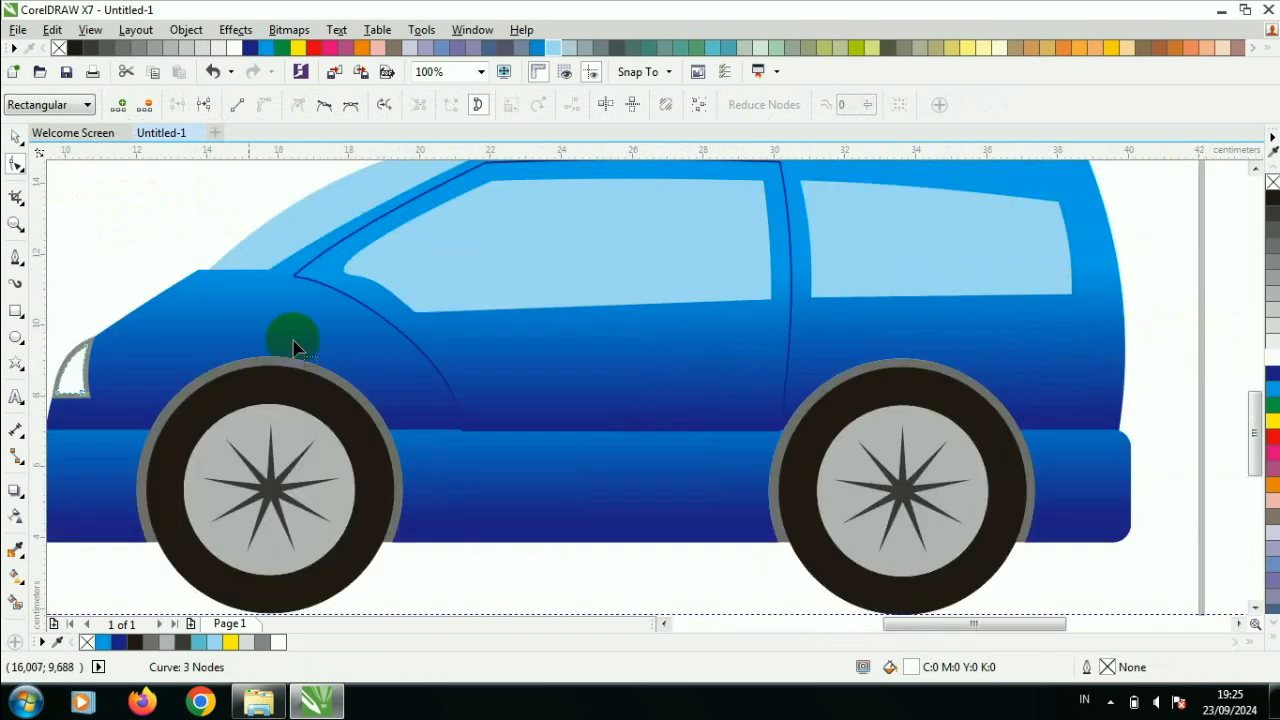
- Draw an upright taillight rectangle about 0.98 by 2.25 cm at the body's rear, above the base strip, and fill it red
click(16, 311)
scroll(1140, 355, up, 2)
drag(858, 281, 973, 431)
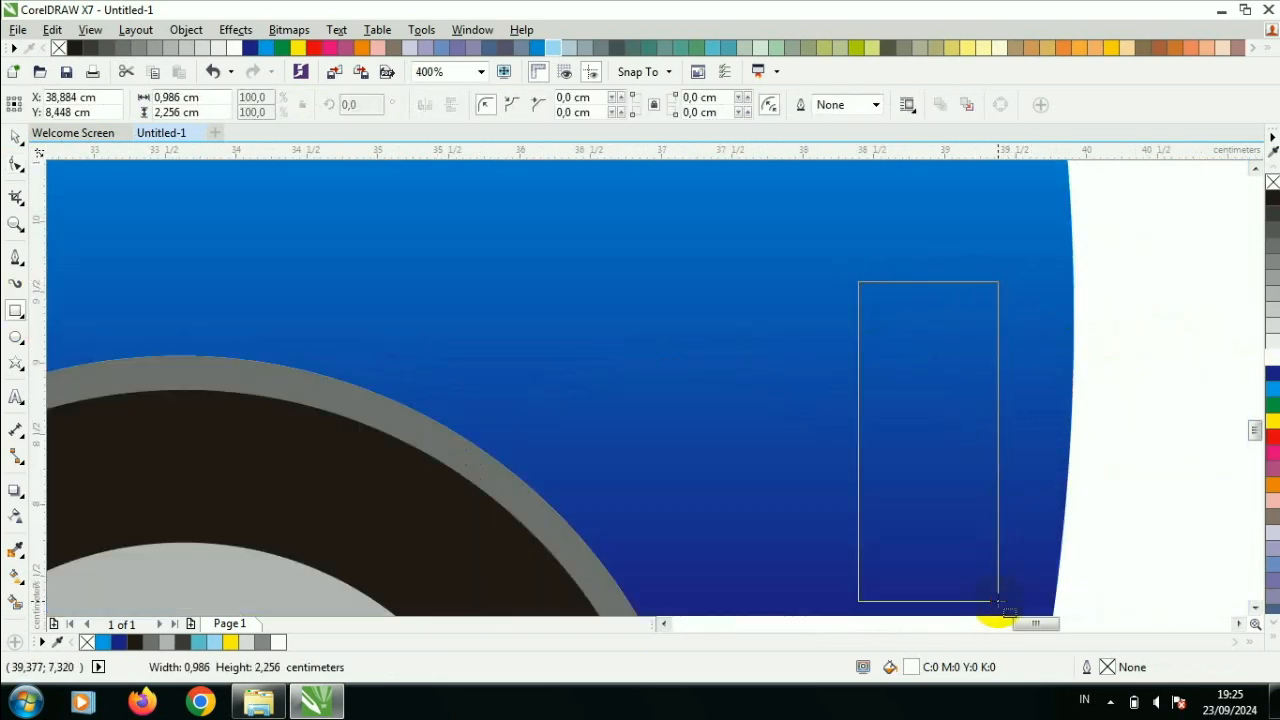
drag(998, 601, 998, 601)
scroll(995, 590, down, 1)
click(1272, 436)
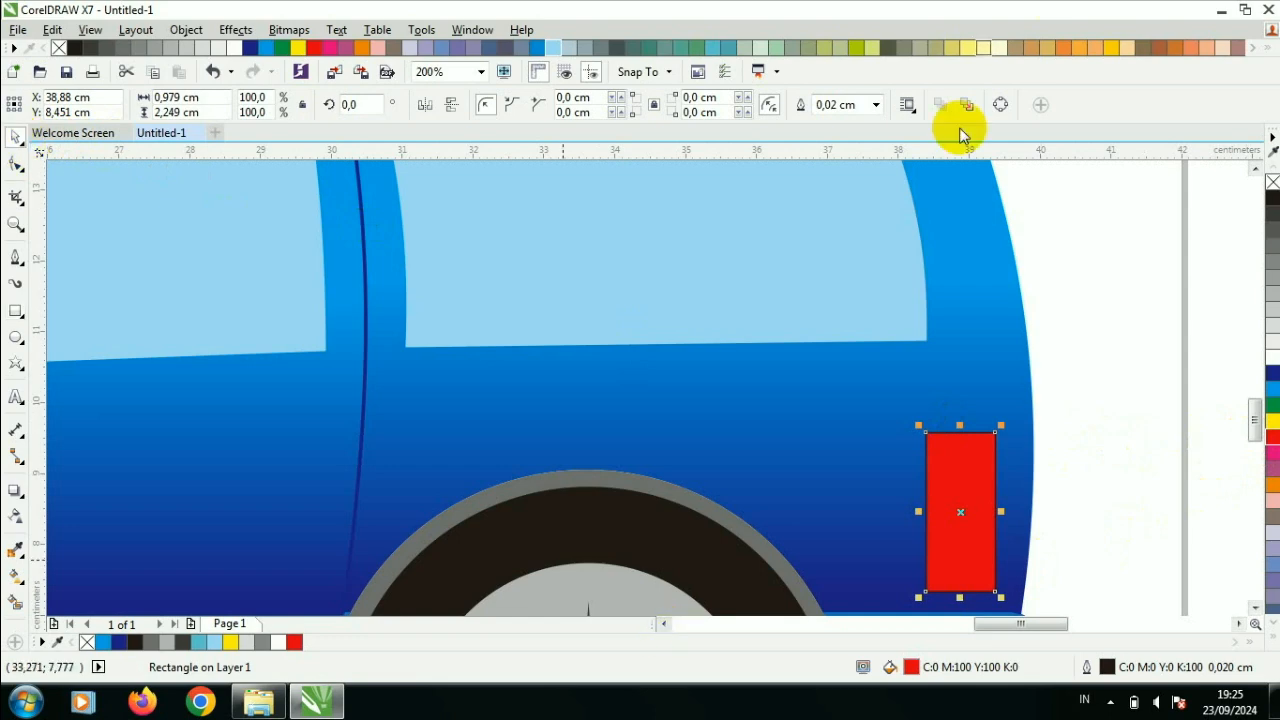
- Round all four corners of the red taillight to about 0.29 cm
scroll(1245, 410, down, 3)
click(16, 164)
click(952, 285)
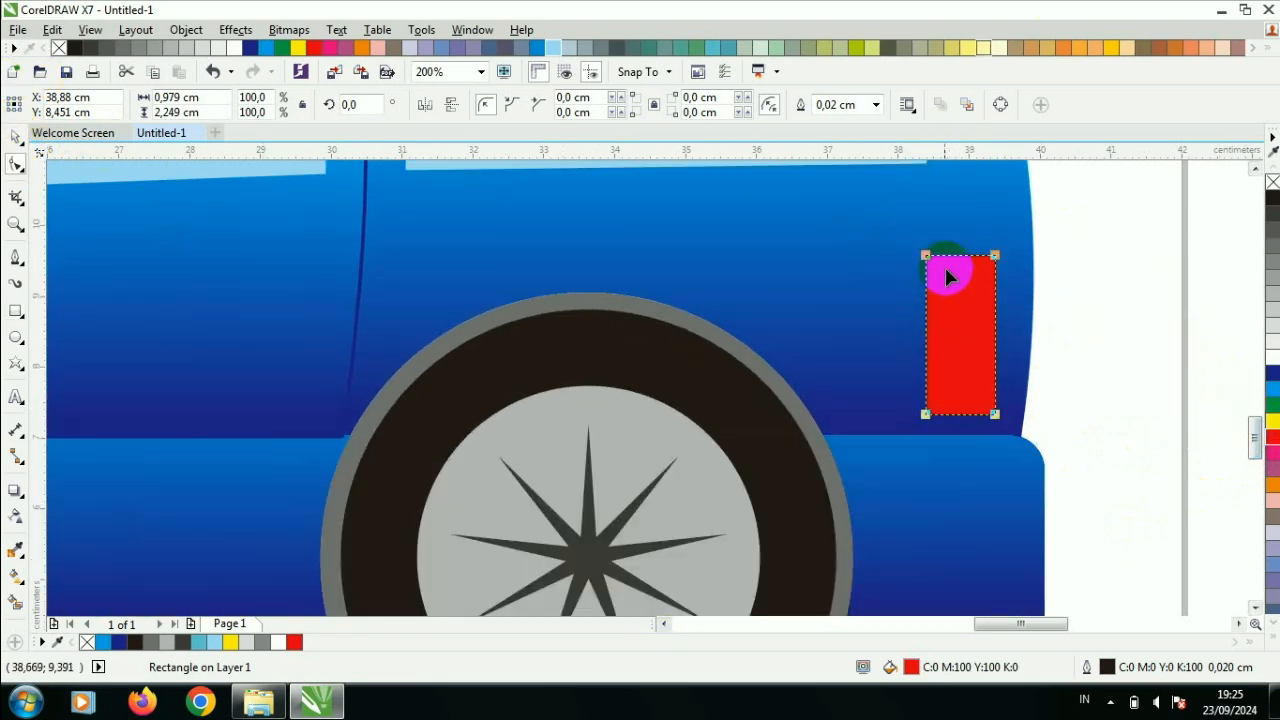
drag(950, 280, 950, 281)
click(16, 137)
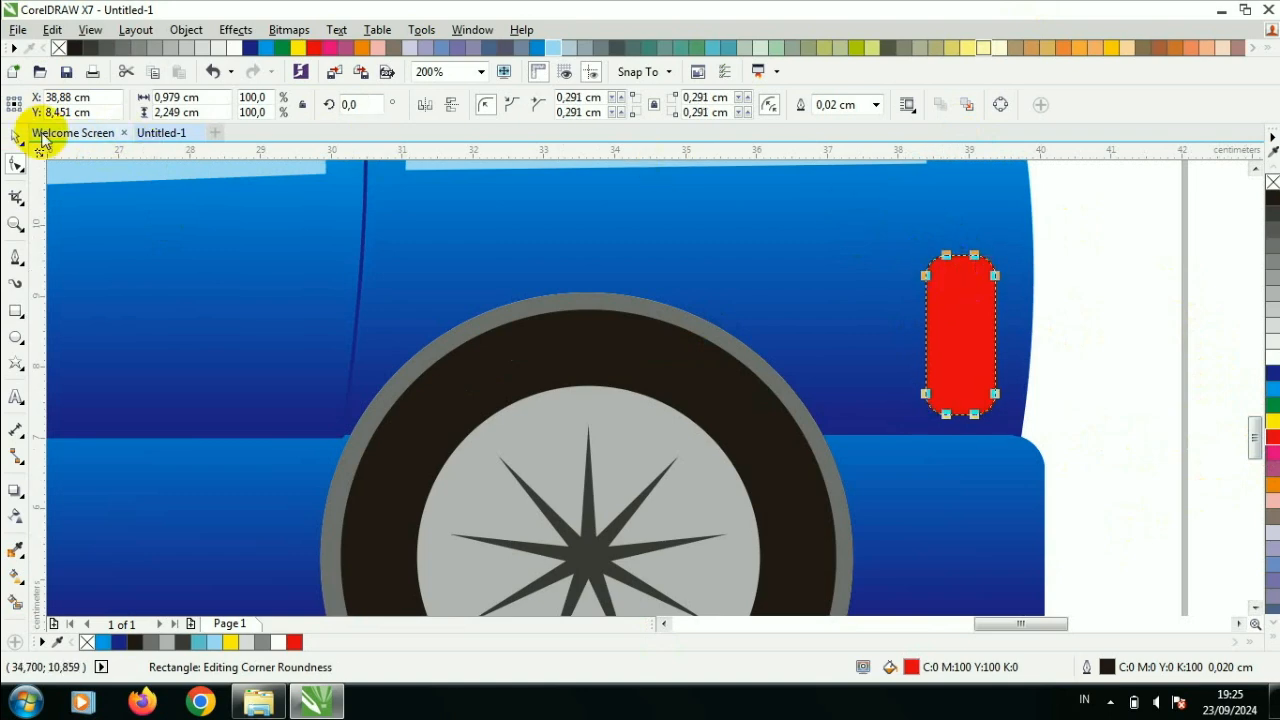
- Remove the outline from the red taillight
click(876, 106)
click(850, 121)
click(1044, 254)
click(975, 281)
scroll(1000, 310, down, 1)
scroll(1000, 311, down, 2)
click(1046, 291)
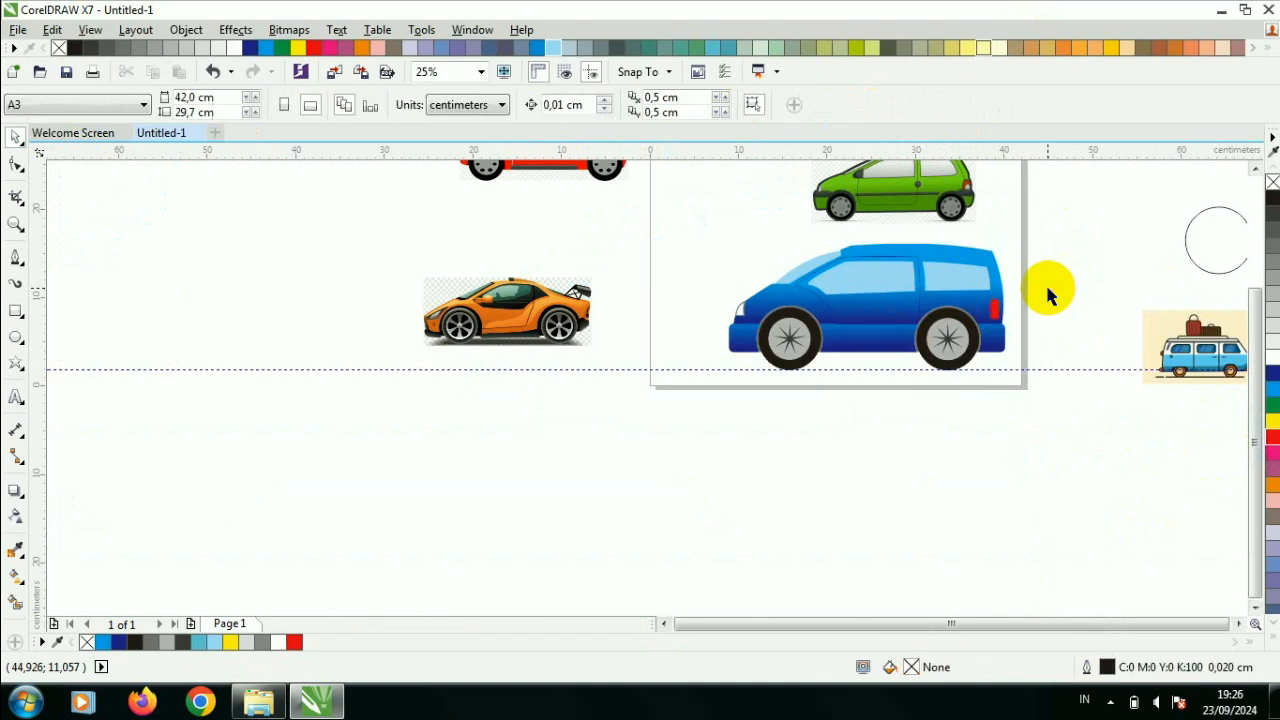
- Draw a rectangle about 0.69 by 1.31 cm over the taillight's lower rear part and round its corners to about 0.16 cm
scroll(1027, 303, up, 2)
scroll(909, 325, up, 1)
click(14, 311)
drag(866, 311, 914, 402)
click(15, 164)
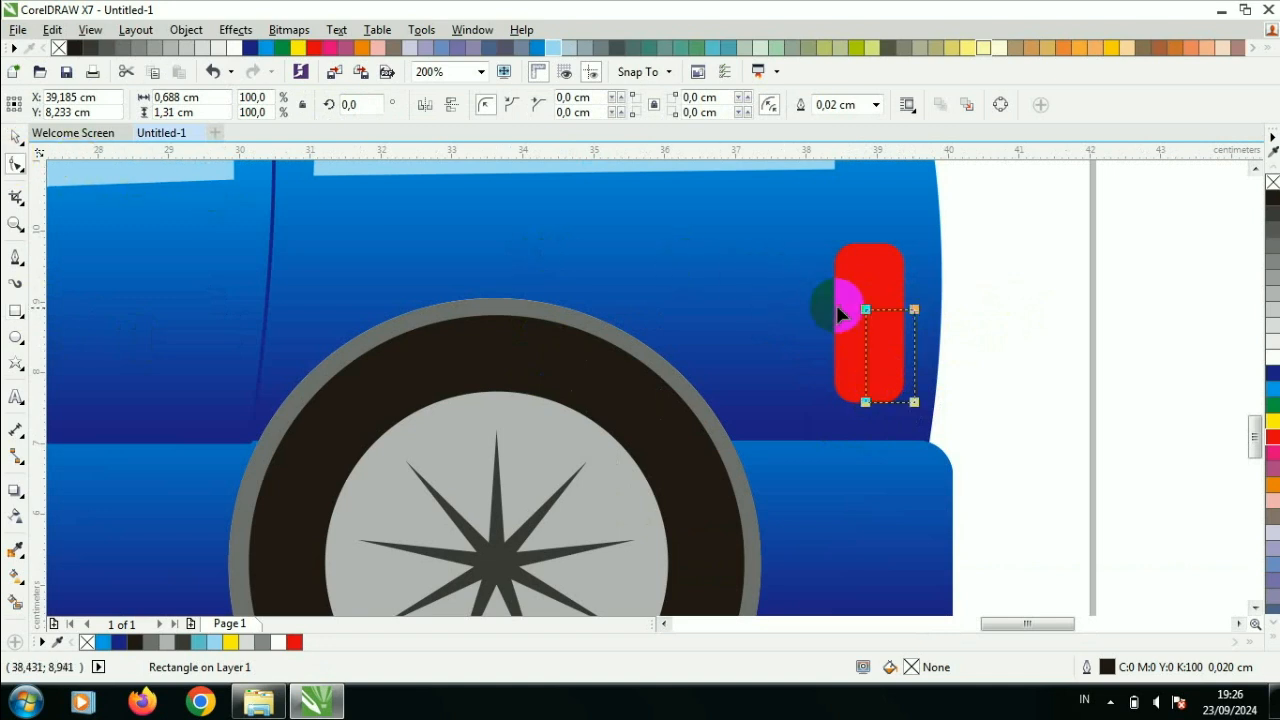
drag(866, 310, 877, 312)
- Fill the small taillight rectangle yellow and remove its outline
click(15, 137)
click(1272, 422)
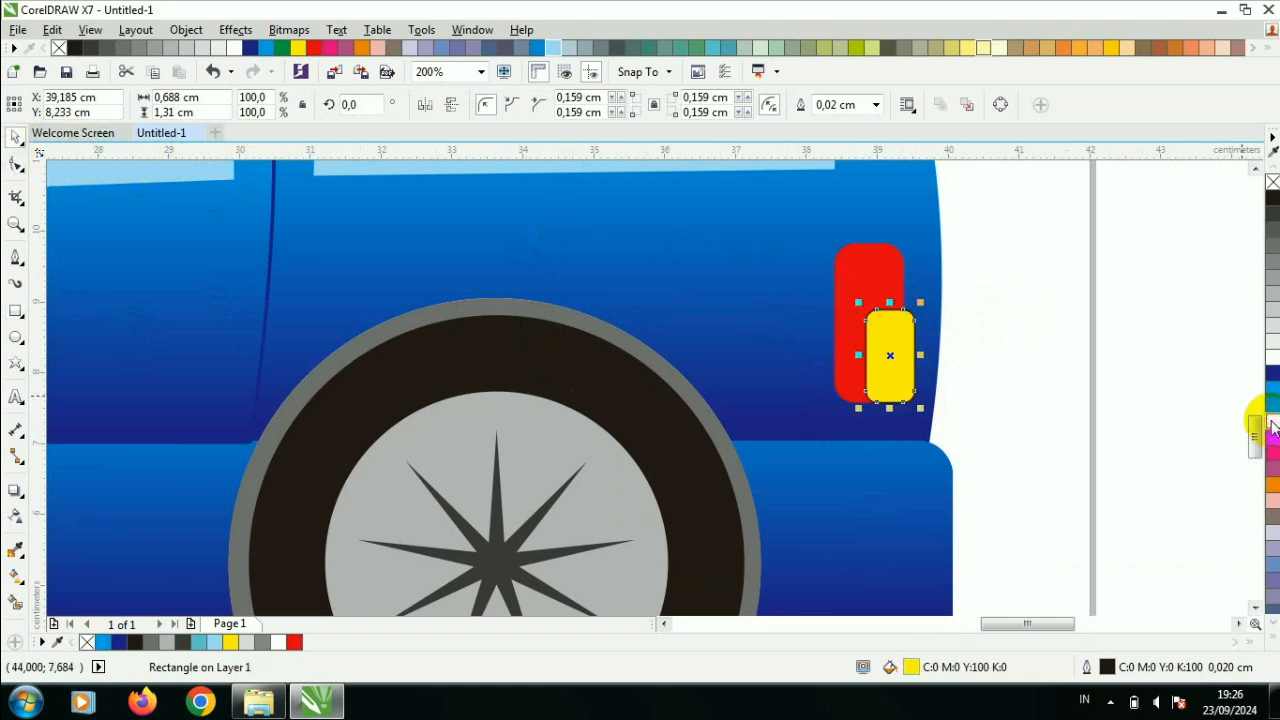
click(876, 106)
click(870, 124)
click(983, 254)
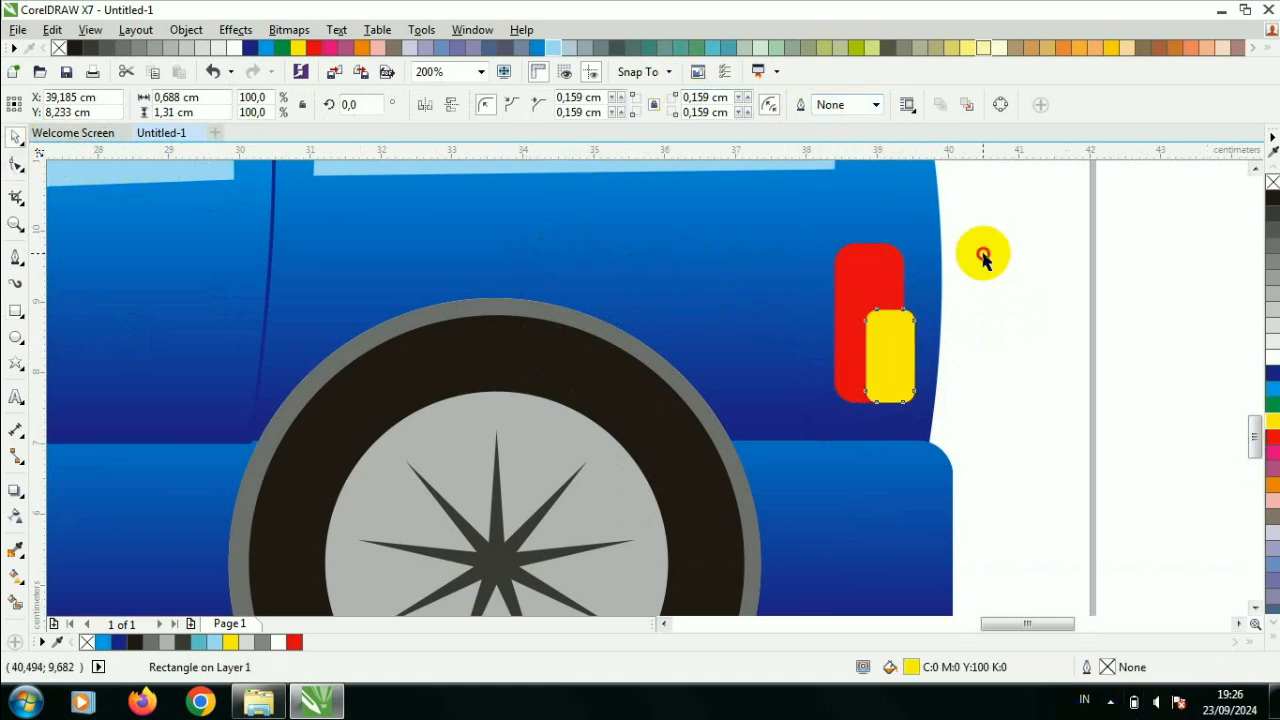
scroll(821, 218, down, 2)
click(1255, 168)
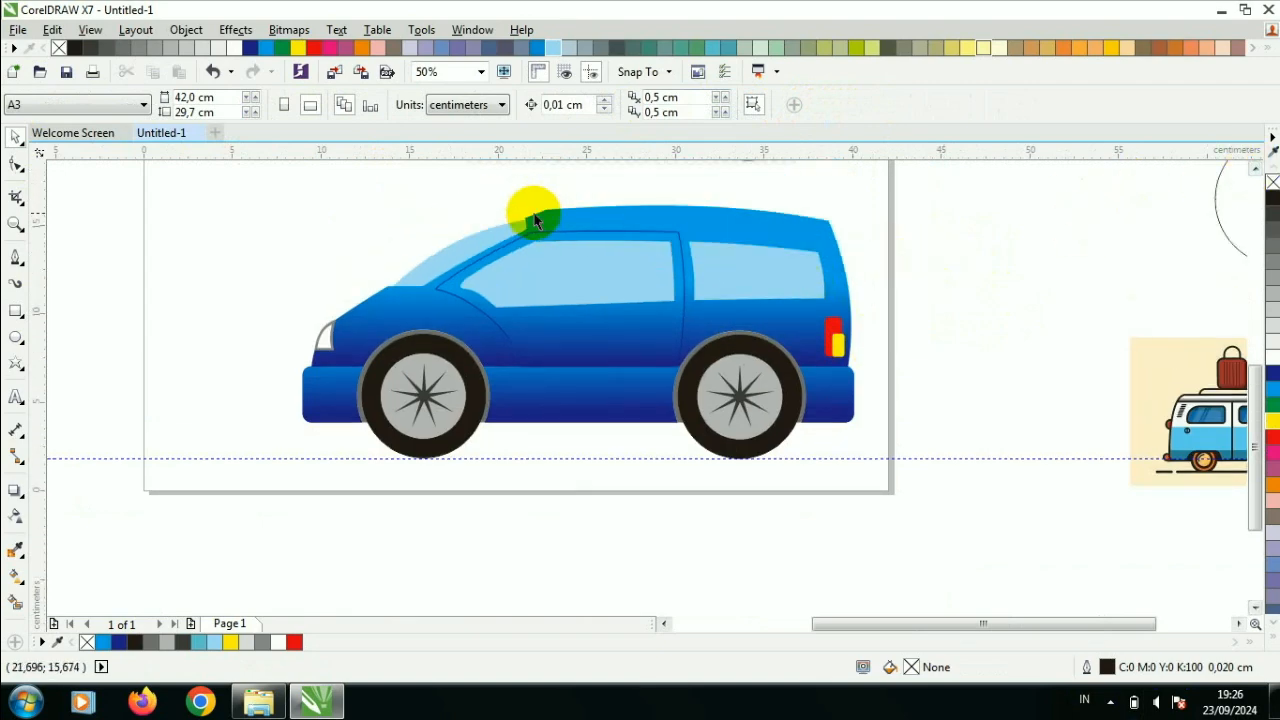
- Draw an ellipse about 3 cm high for the side mirror and move it to the empty area ahead of the car
scroll(484, 260, up, 1)
click(15, 339)
drag(410, 330, 531, 438)
drag(424, 379, 150, 262)
- Trim off the ellipse's rear half with a rectangle, delete the rectangle, and move the remaining half to the door window's front corner
click(15, 311)
drag(206, 186, 317, 352)
shift+click(142, 252)
click(566, 106)
click(388, 212)
click(294, 237)
key(Delete)
drag(159, 281, 432, 349)
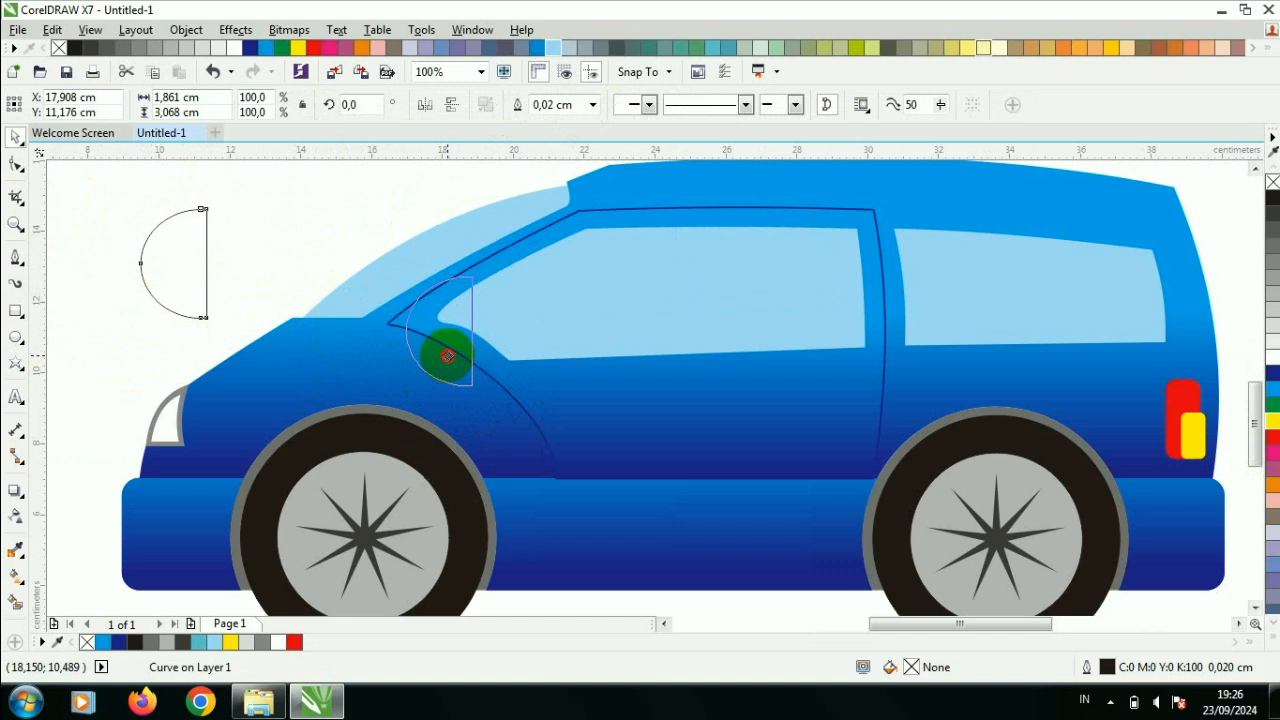
- Fill the half-ellipse mirror dark blue (C:100 M:100) and remove its outline
click(1273, 373)
scroll(452, 337, up, 1)
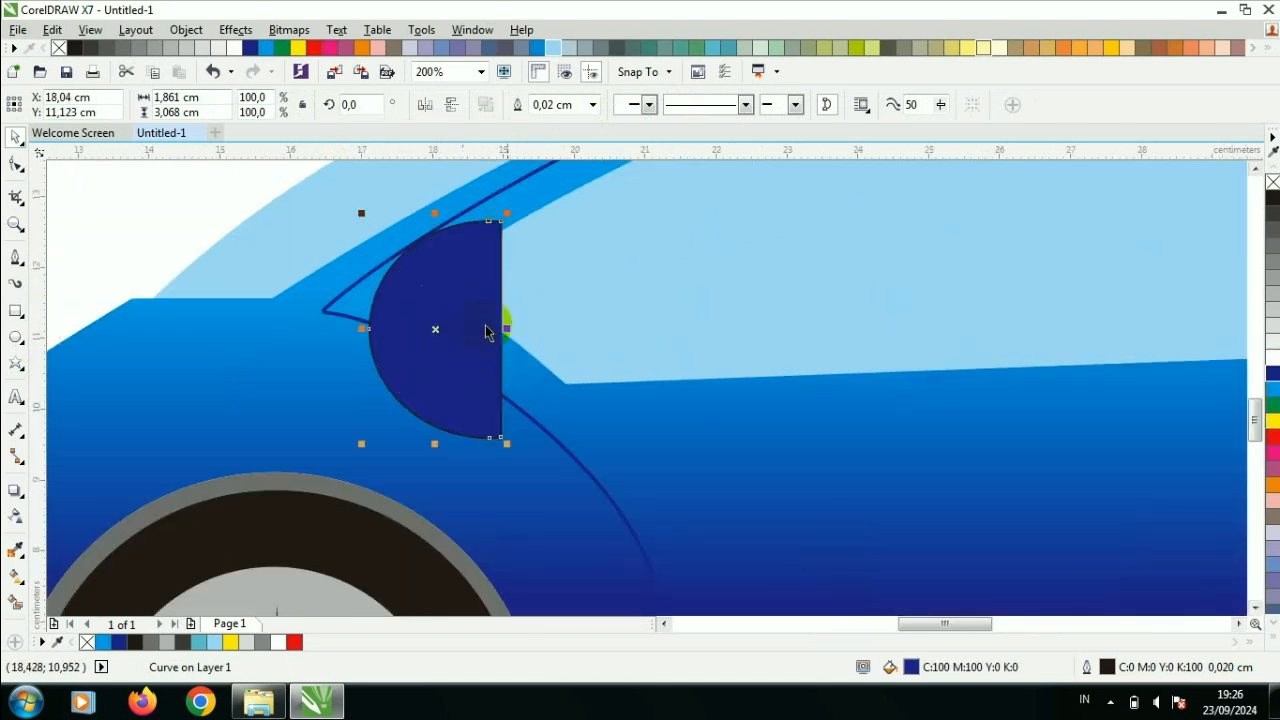
click(593, 104)
click(560, 120)
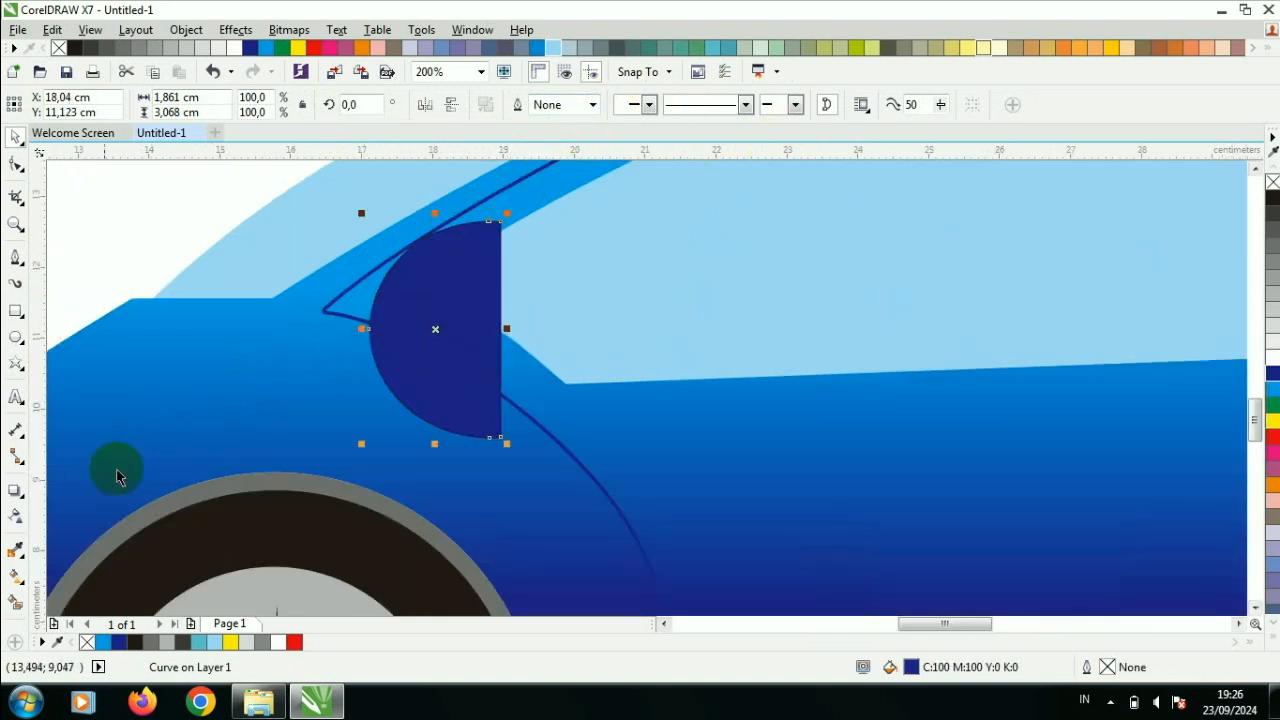
- Apply a fountain fill to the mirror running from dark blue at the upper front to bright blue at the bottom
click(15, 577)
drag(440, 252, 457, 405)
click(1273, 389)
drag(437, 251, 363, 215)
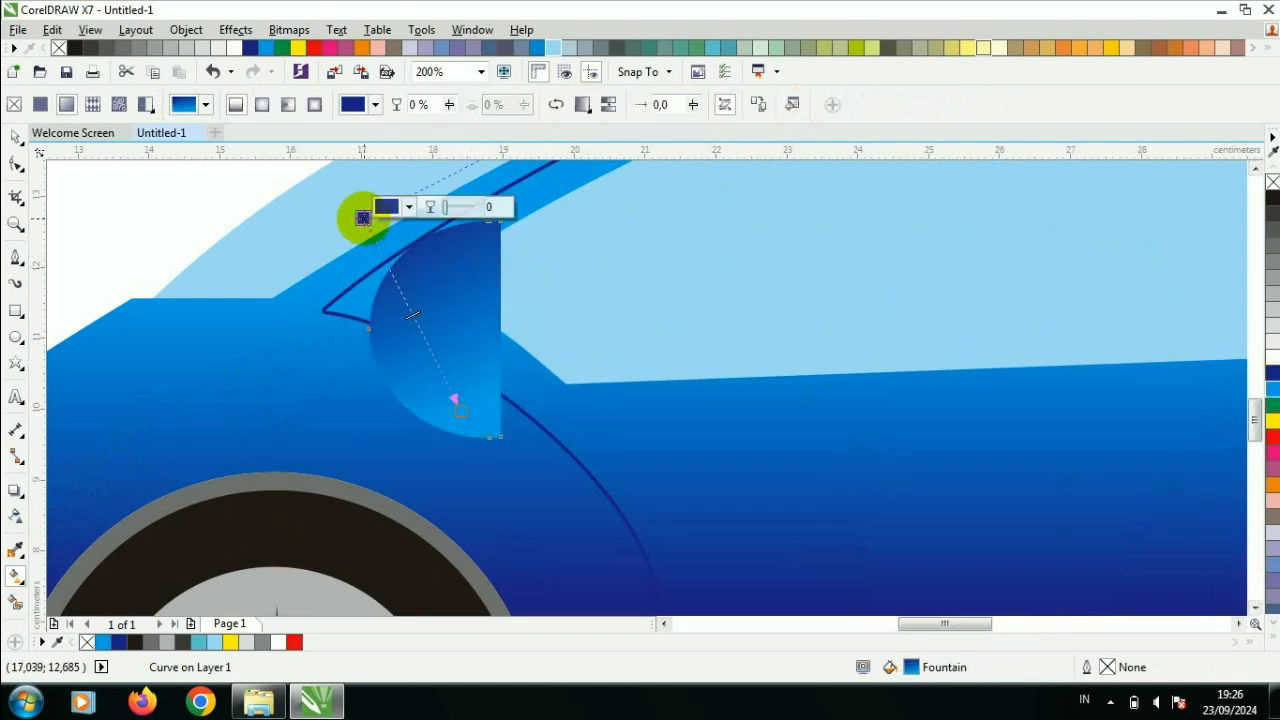
click(15, 137)
- Rotate the side mirror slightly counter-clockwise so its straight edge leans forward at the top
scroll(214, 251, down, 1)
click(320, 287)
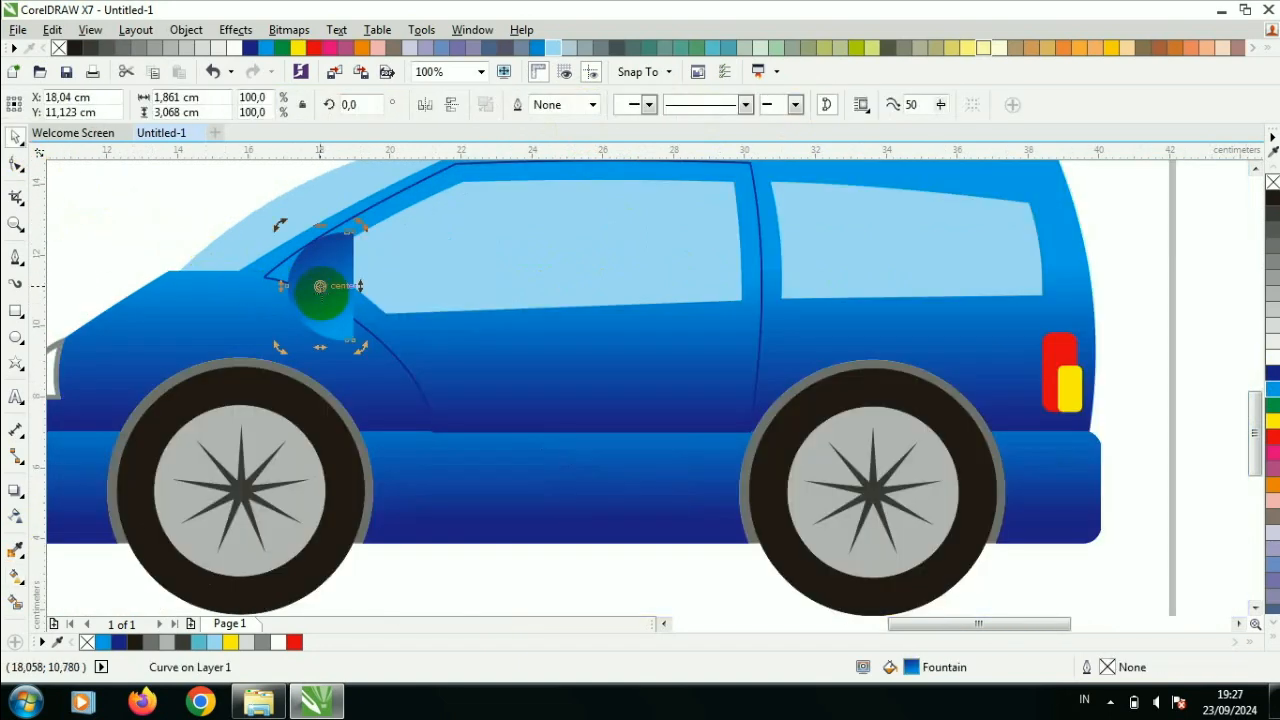
click(243, 277)
scroll(248, 279, up, 1)
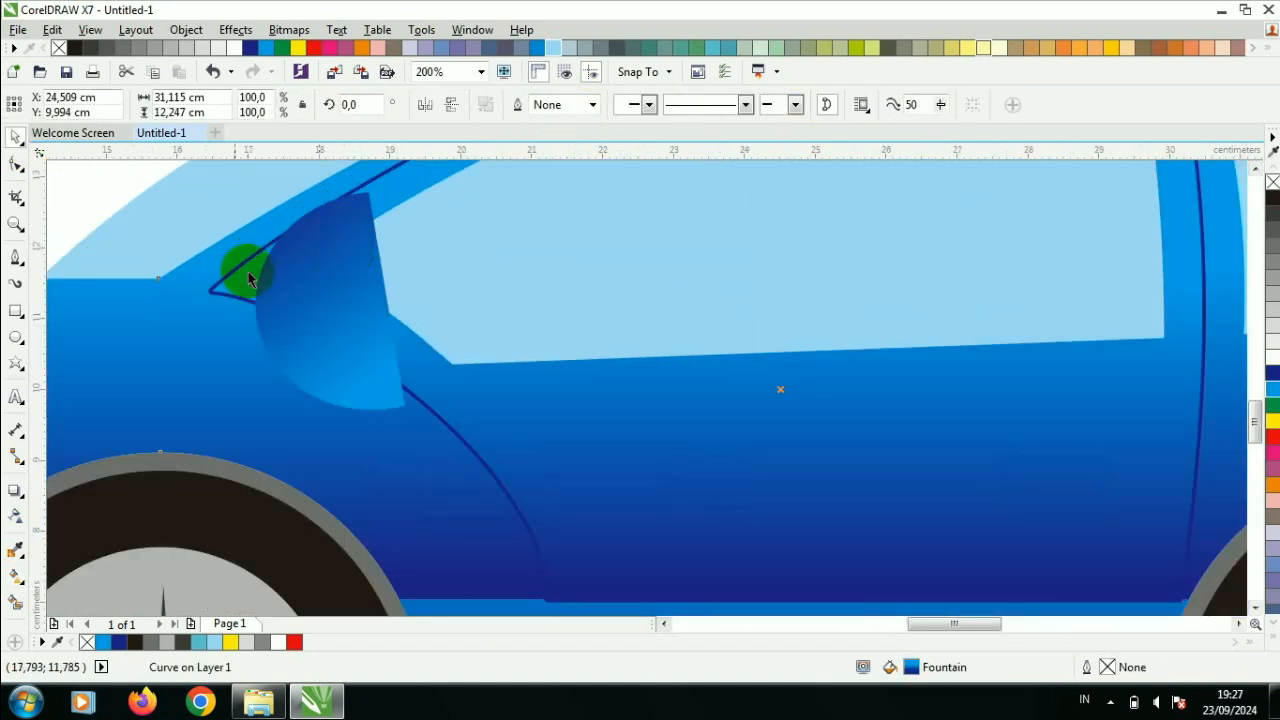
- Draw a small lamp rectangle about 0.79 by 0.41 cm on the side mirror and round its corners to about 0.11 cm
click(34, 310)
mouse_move(294, 298)
mouse_down()
mouse_move(338, 337)
mouse_move(350, 327)
mouse_up()
click(18, 164)
scroll(279, 280, up, 3)
drag(405, 510, 468, 510)
- Fill the mirror's lamp rectangle yellow and remove its outline
click(16, 136)
click(1272, 421)
click(876, 104)
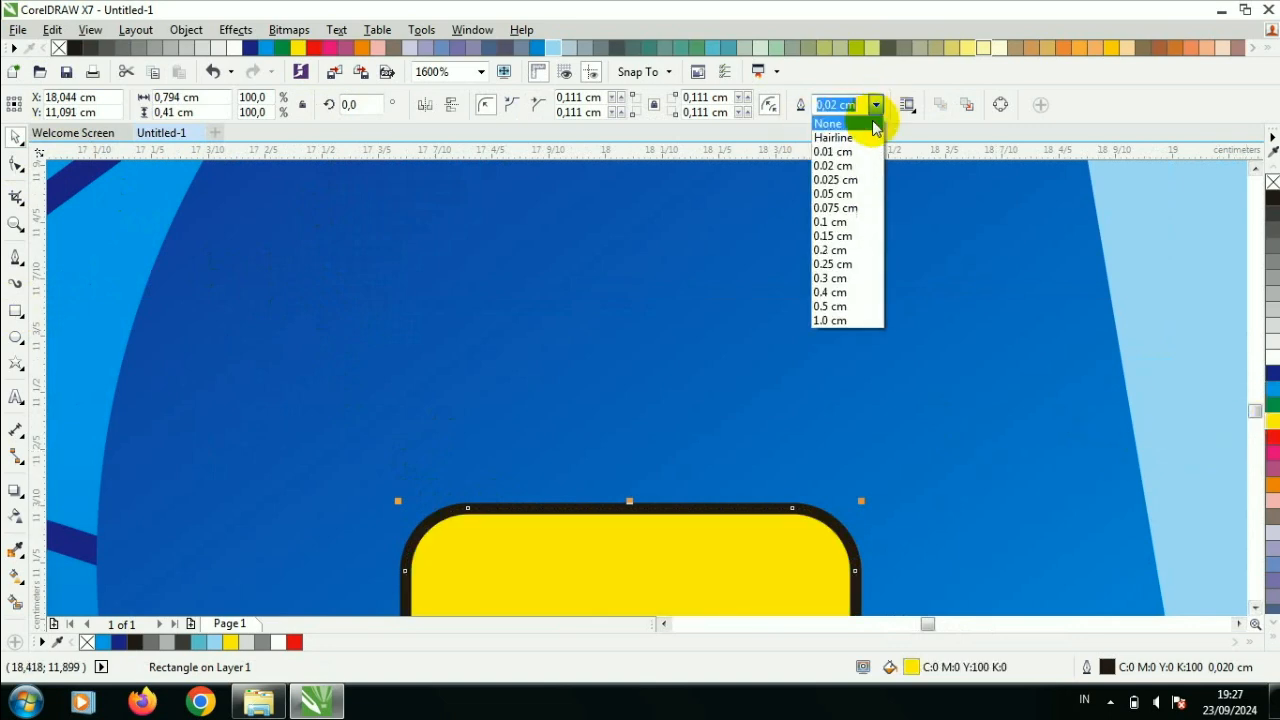
click(876, 123)
- Place a copy of the yellow mirror lamp on the front fender, between the headlight and the mirror
scroll(800, 240, down, 3)
scroll(769, 265, up, 1)
scroll(761, 267, down, 1)
click(795, 287)
drag(812, 250, 476, 381)
click(289, 234)
scroll(366, 251, down, 2)
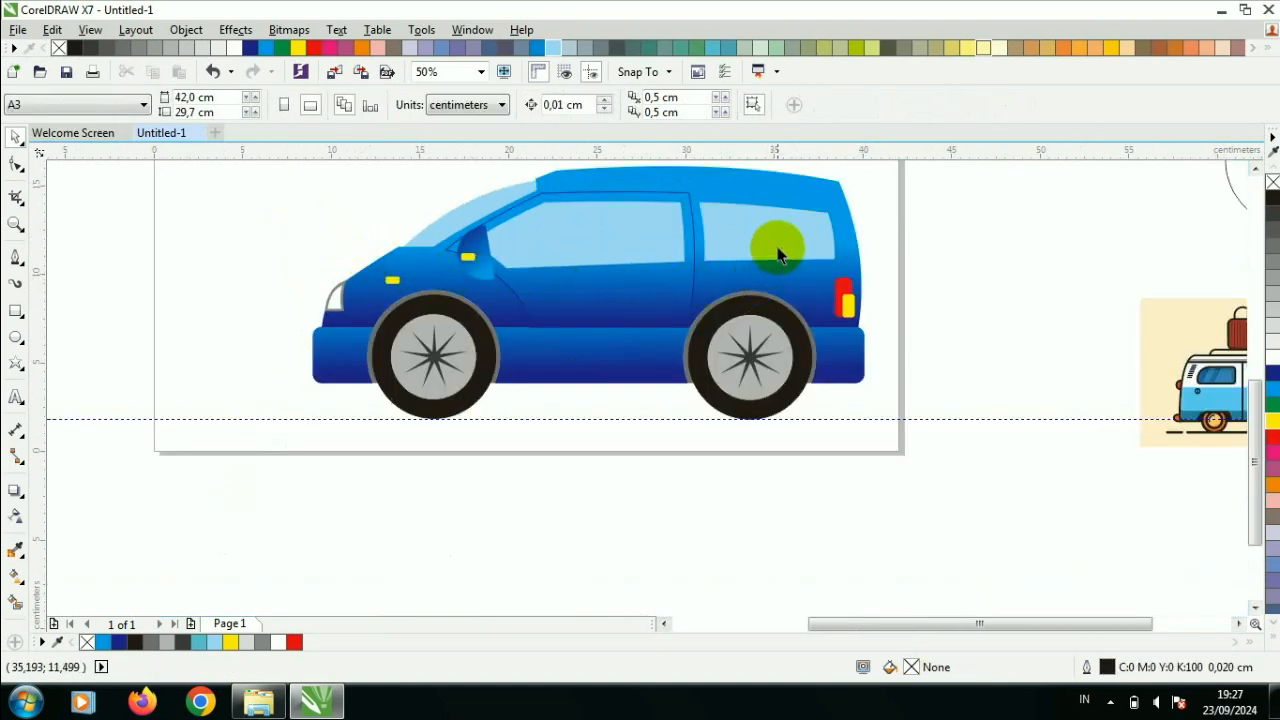
- Apply light-blue-to-white fountain fills to the door window and rear window, fading to white toward the lower front
scroll(594, 220, up, 1)
click(594, 220)
click(15, 577)
drag(707, 231, 460, 320)
drag(1008, 226, 874, 300)
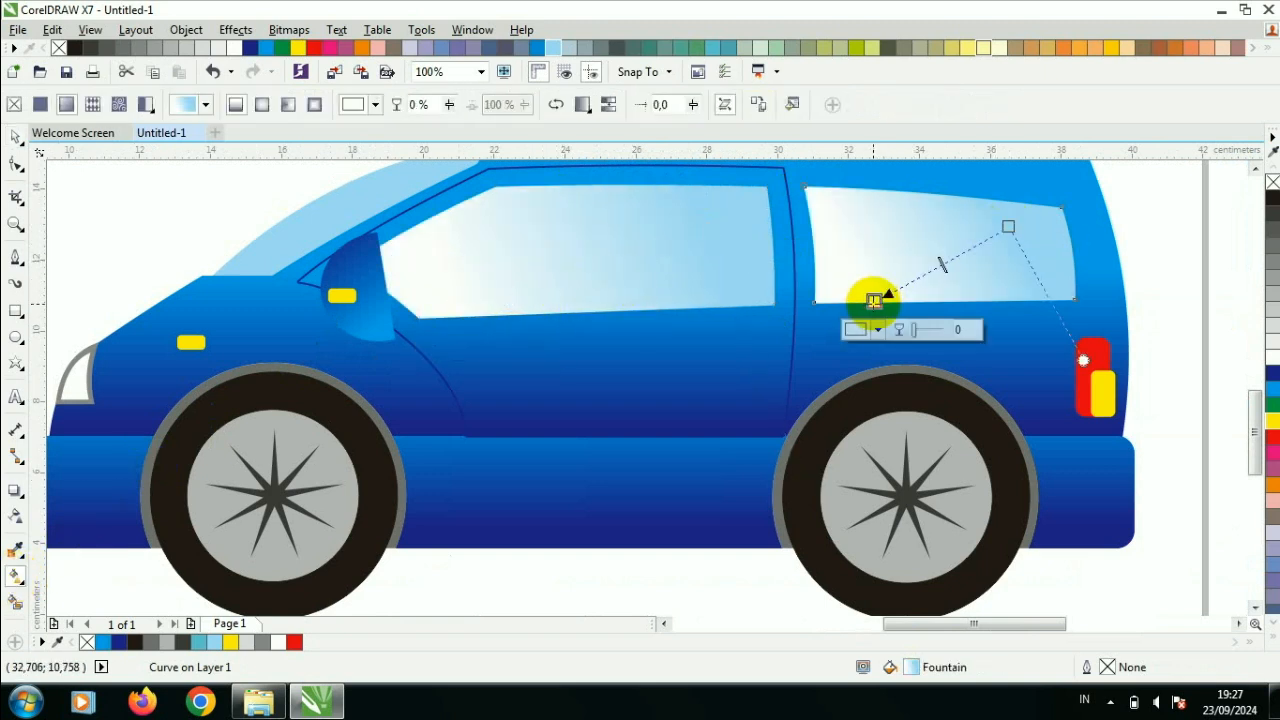
- Try a light-blue-to-white fountain fill on the windshield and undo it
drag(401, 183, 296, 249)
key(ctrl+z)
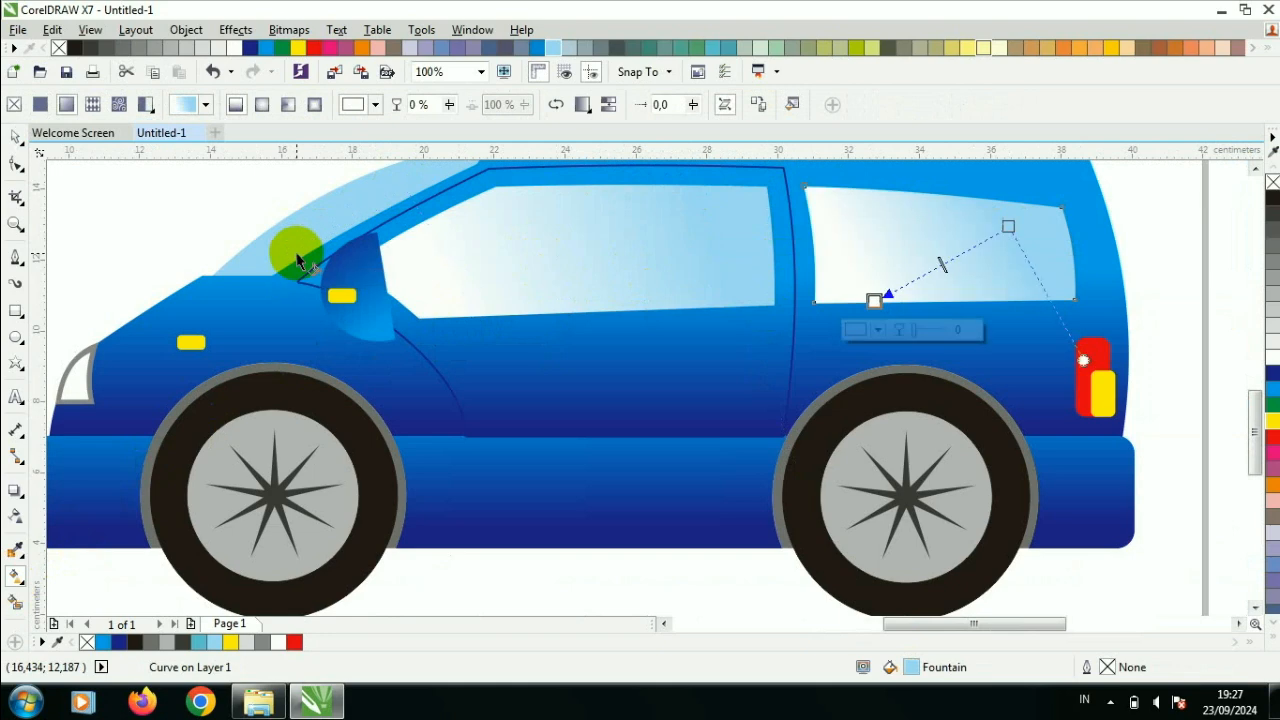
- Apply a light-blue-to-white fountain fill to the windshield, fading to white toward its lower edge
key(Escape)
click(15, 137)
click(265, 234)
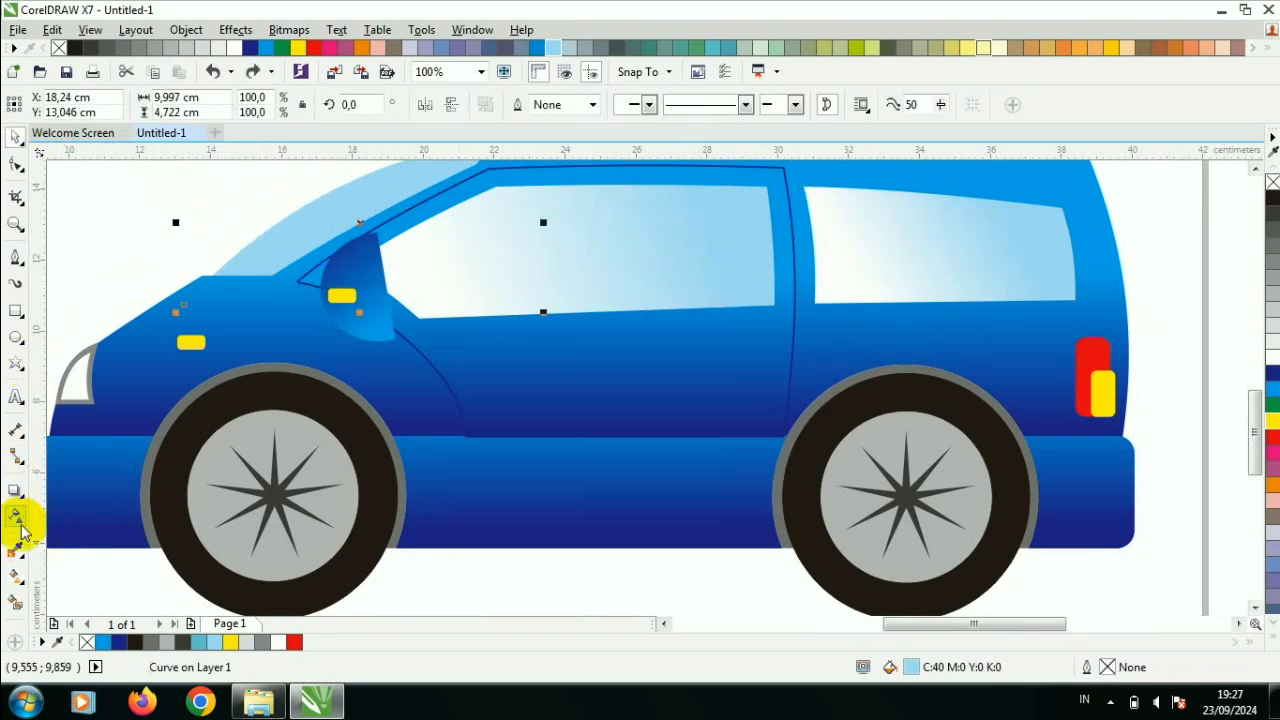
click(15, 575)
drag(383, 183, 212, 309)
drag(383, 184, 268, 197)
drag(210, 312, 294, 272)
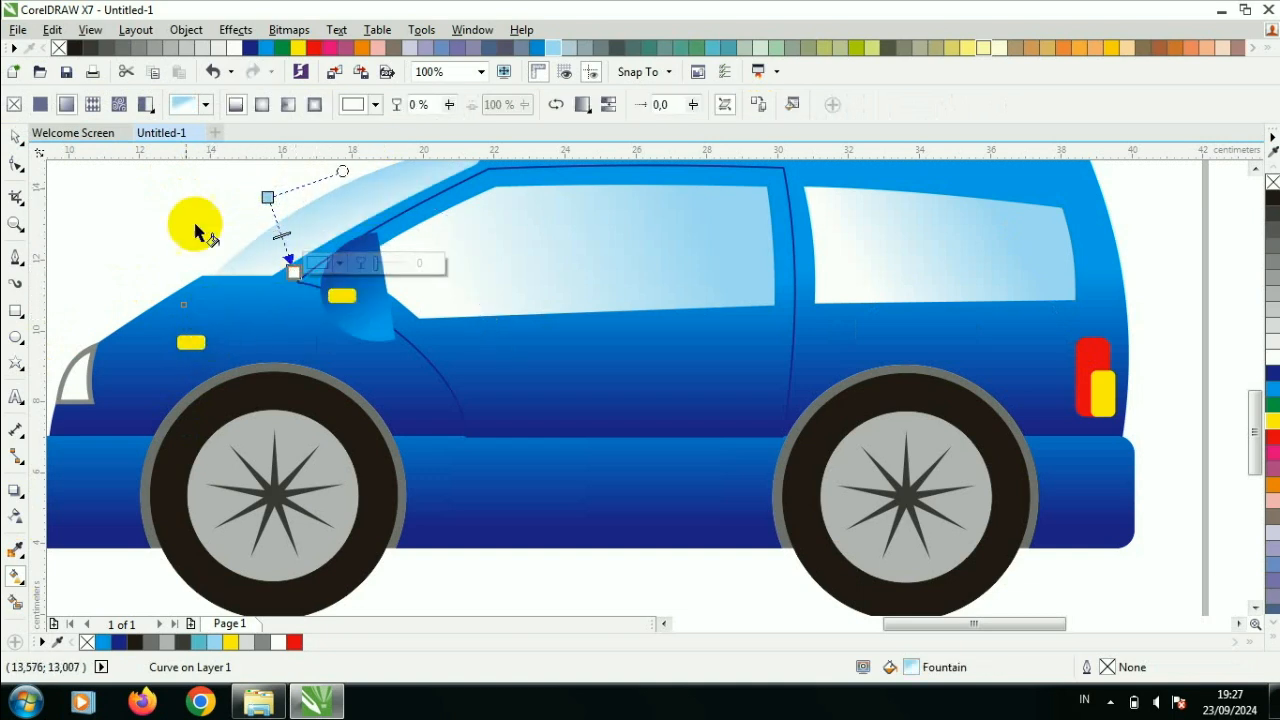
click(14, 138)
click(188, 199)
- Try moving all the parts of the blue car sideways and undo the move
scroll(188, 199, down, 1)
scroll(851, 291, up, 2)
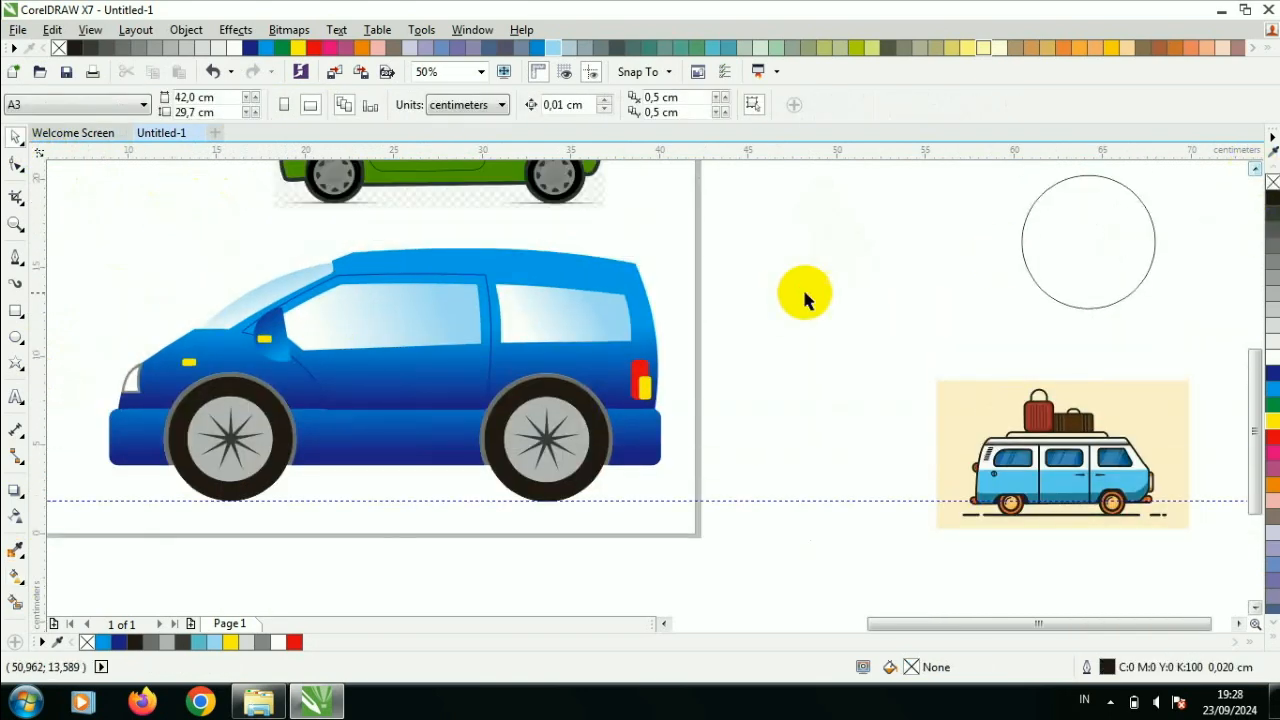
drag(86, 229, 680, 580)
scroll(680, 580, down, 1)
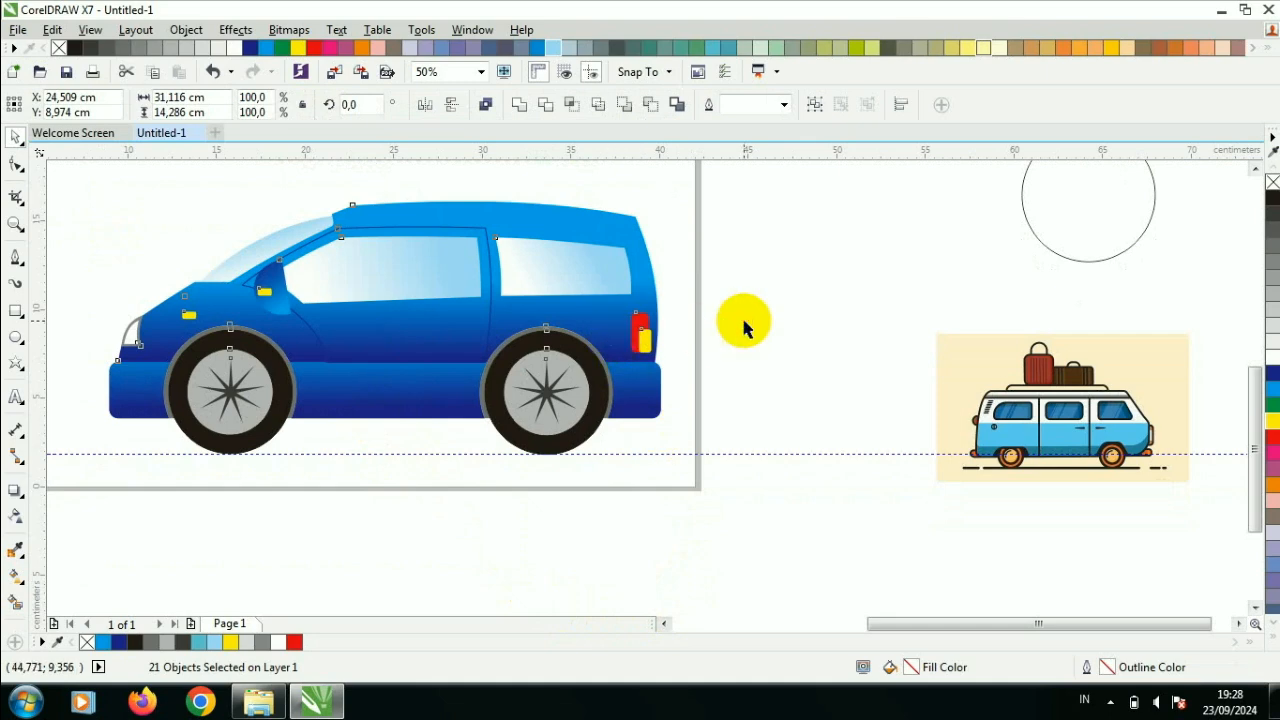
drag(625, 324, 810, 333)
key(ctrl+z)
- Group all the objects that make up the blue car
mouse_move(766, 180)
mouse_down()
mouse_move(63, 477)
mouse_move(157, 503)
mouse_up()
right_click(300, 285)
right_click(718, 225)
drag(923, 206, 256, 462)
drag(874, 188, 231, 474)
right_click(268, 410)
click(372, 364)
scroll(413, 364, down, 1)
mouse_move(450, 367)
mouse_down()
mouse_move(475, 384)
mouse_move(566, 382)
mouse_move(455, 364)
mouse_up()
- Delete the spare circle, the van reference picture and the other leftover objects outside the page
drag(714, 190, 980, 527)
key(Delete)
click(111, 184)
key(Delete)
- Delete the horizontal guideline running under the blue car's wheels
click(138, 338)
key(Delete)
scroll(157, 312, down, 2)
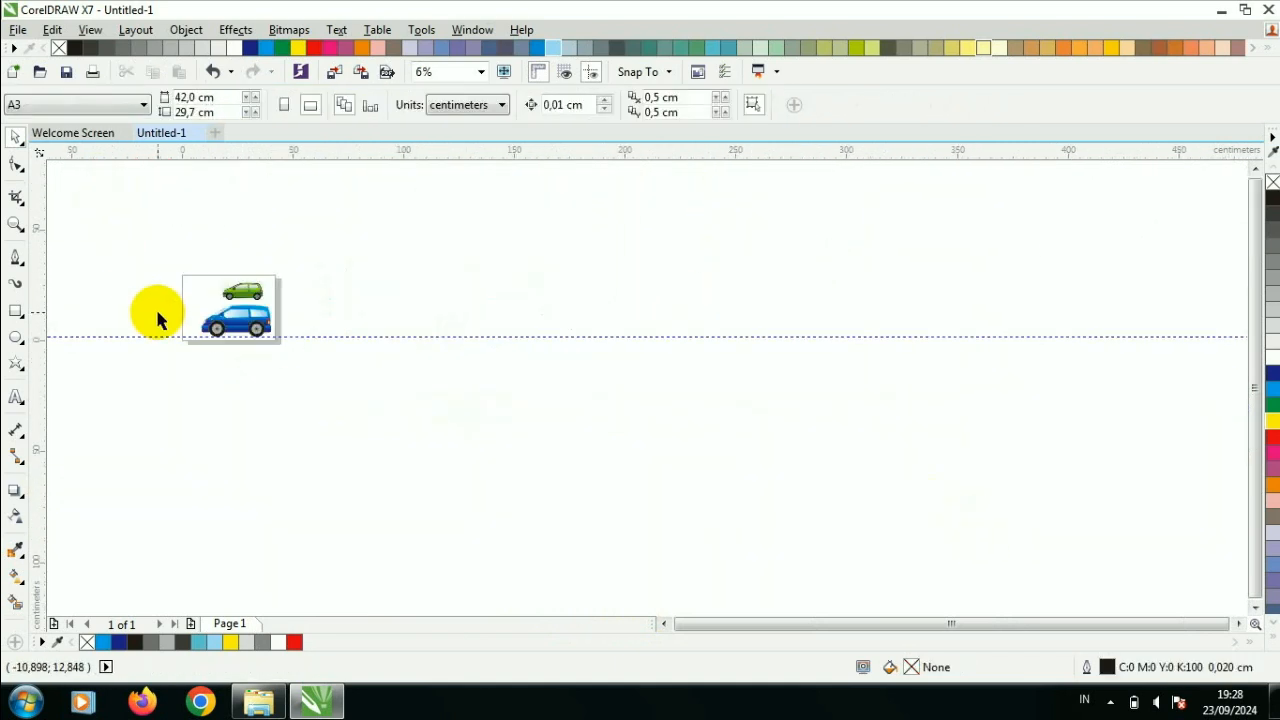
click(307, 337)
key(Delete)
- Select both the green and blue cars and change the zoom level to view them
drag(136, 233, 398, 470)
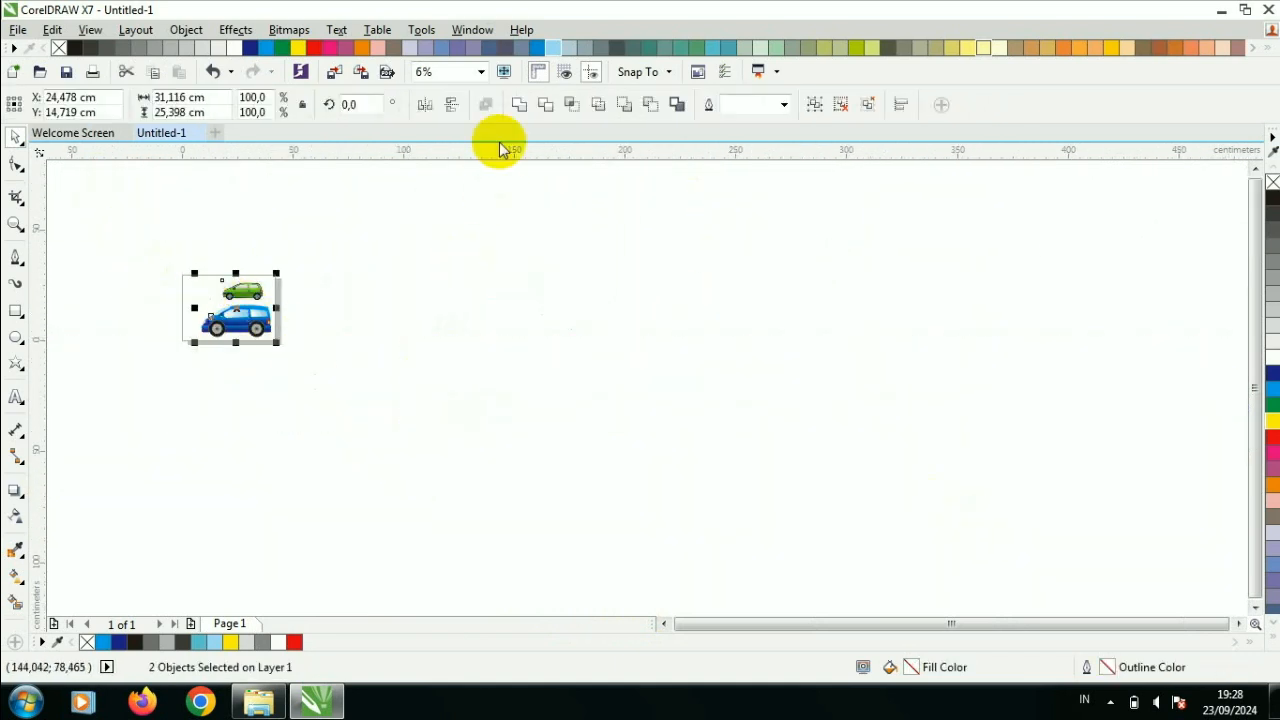
click(481, 71)
click(474, 106)
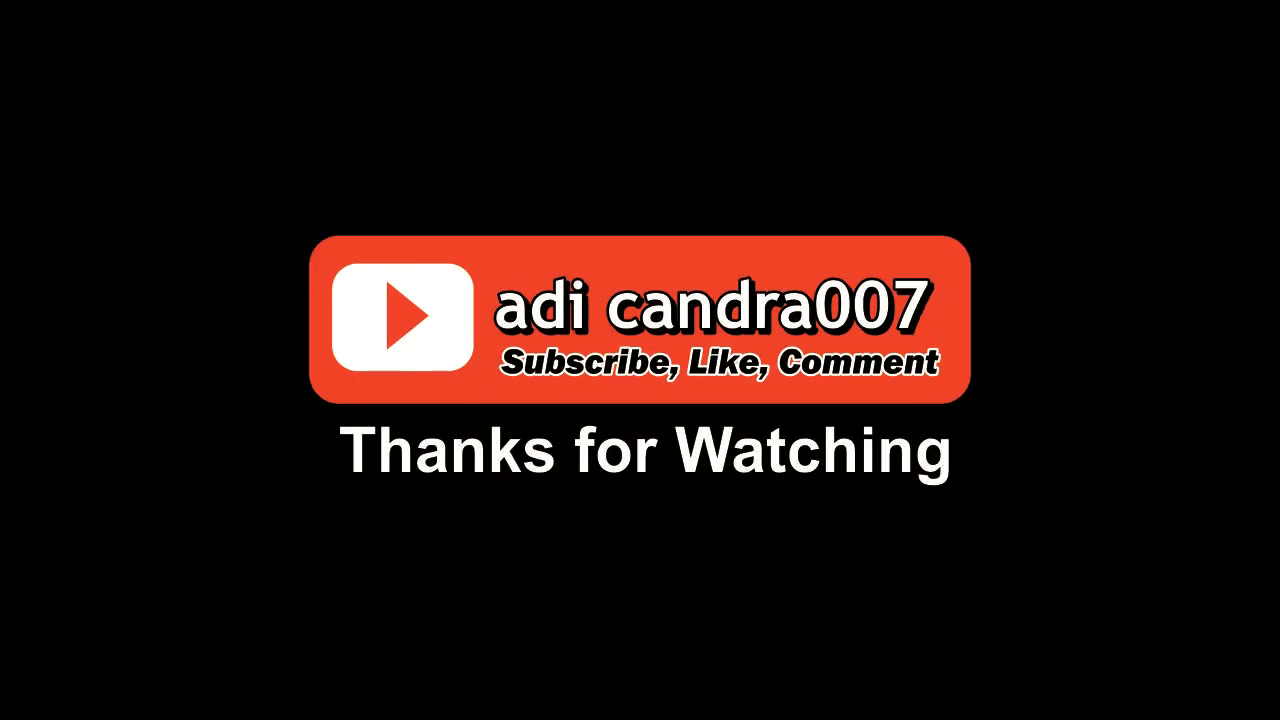